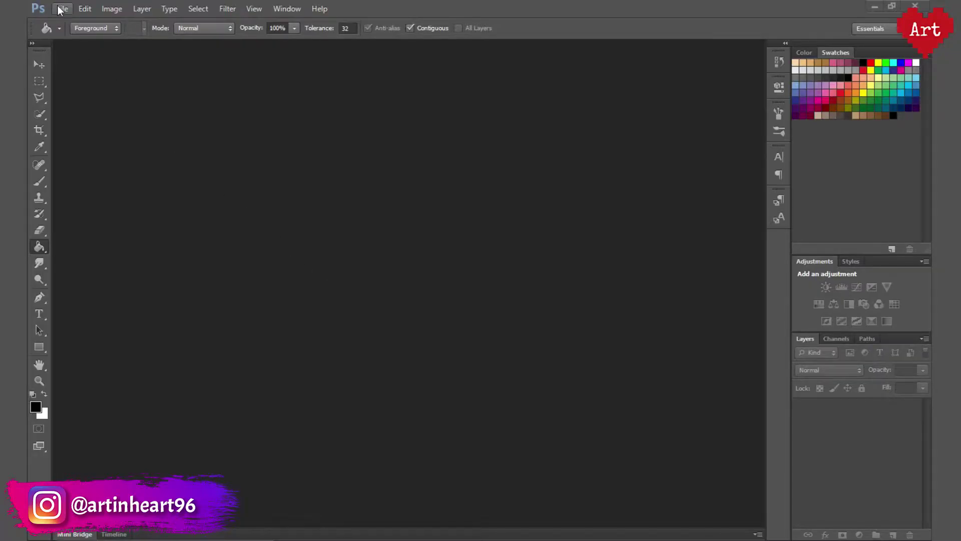
- Open Crop.psd and toggle Layer 0's visibility to check the cut-out
{"action": "left_click", "coordinate": [60, 9]}
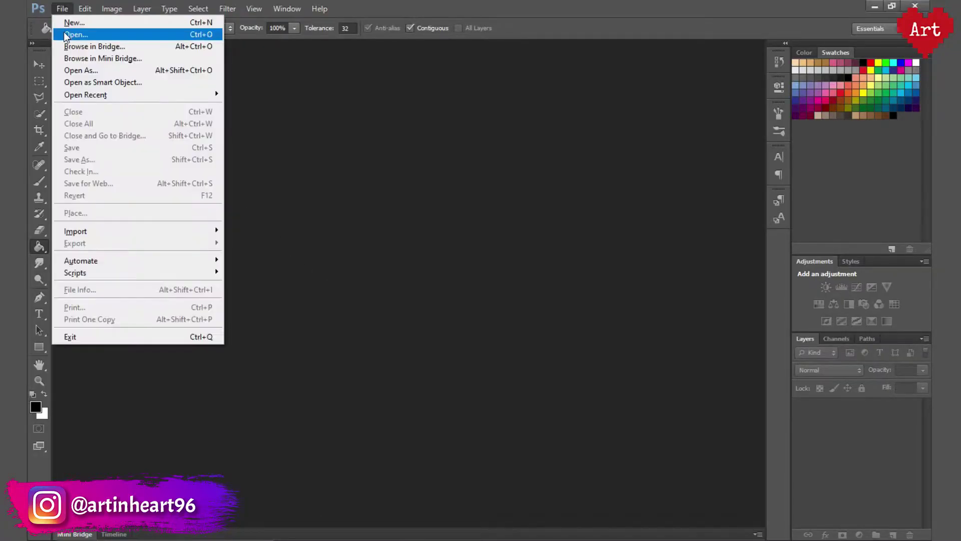
{"action": "left_click", "coordinate": [65, 31]}
{"action": "double_click", "coordinate": [408, 162]}
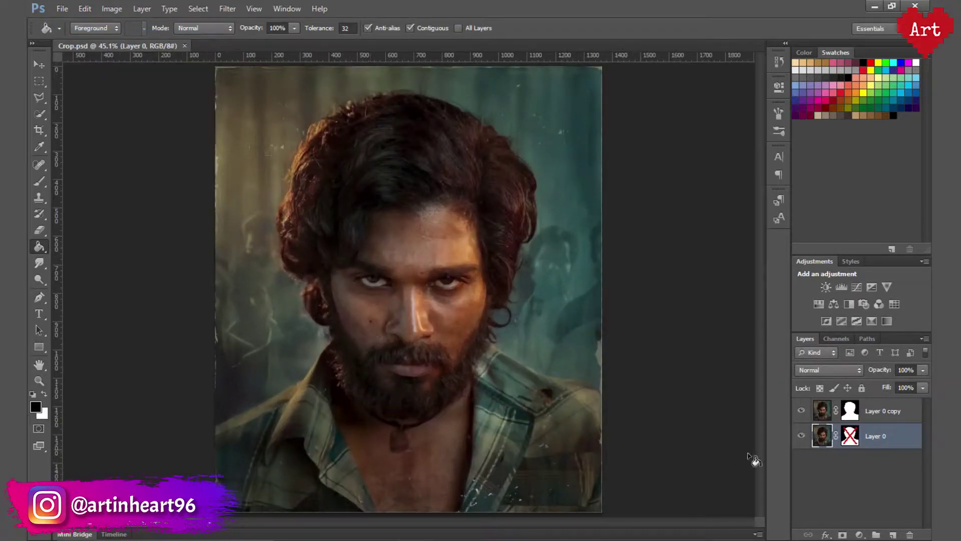
{"action": "left_click", "coordinate": [801, 436]}
{"action": "left_click", "coordinate": [801, 436]}
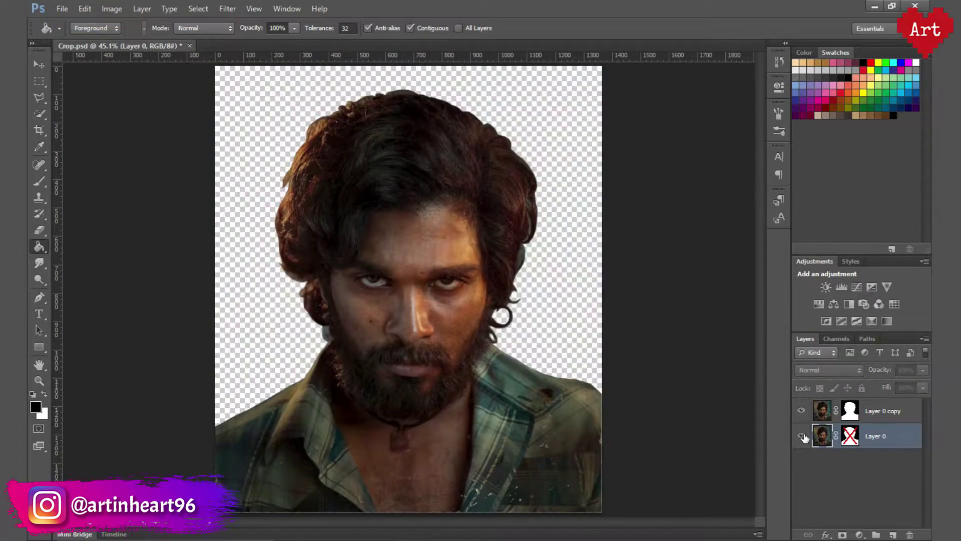
{"action": "left_click", "coordinate": [801, 436]}
- Hide Layer 0 and add a Selective Color layer with Reds Cyan -21 and Yellows Cyan -7
{"action": "left_click", "coordinate": [895, 416]}
{"action": "left_click", "coordinate": [849, 534]}
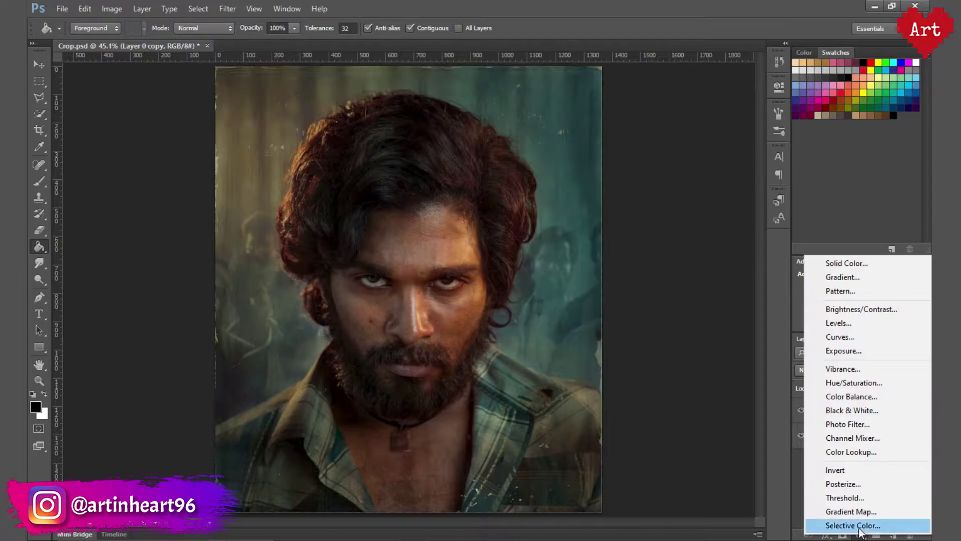
{"action": "left_click", "coordinate": [844, 519]}
{"action": "left_click", "coordinate": [802, 460]}
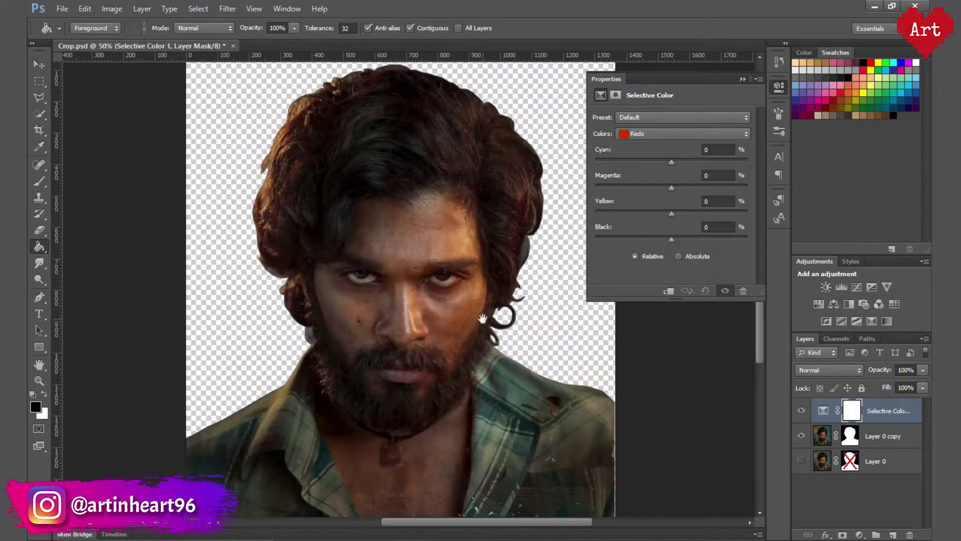
{"action": "scroll", "coordinate": [444, 313], "scroll_direction": "up", "scroll_amount": 2}
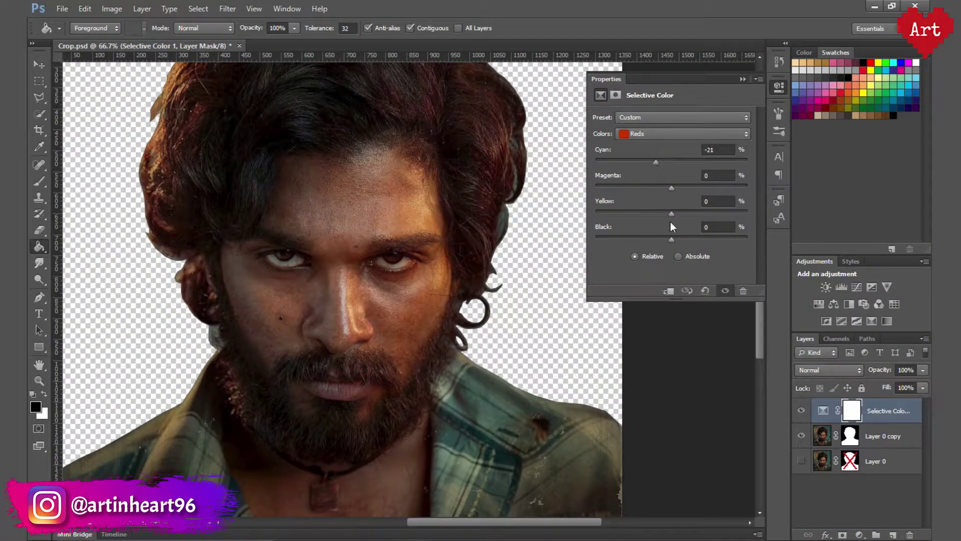
{"action": "left_click", "coordinate": [662, 132]}
{"action": "left_click", "coordinate": [651, 150]}
{"action": "left_click_drag", "start_coordinate": [671, 161], "coordinate": [666, 162]}
{"action": "left_click", "coordinate": [777, 91]}
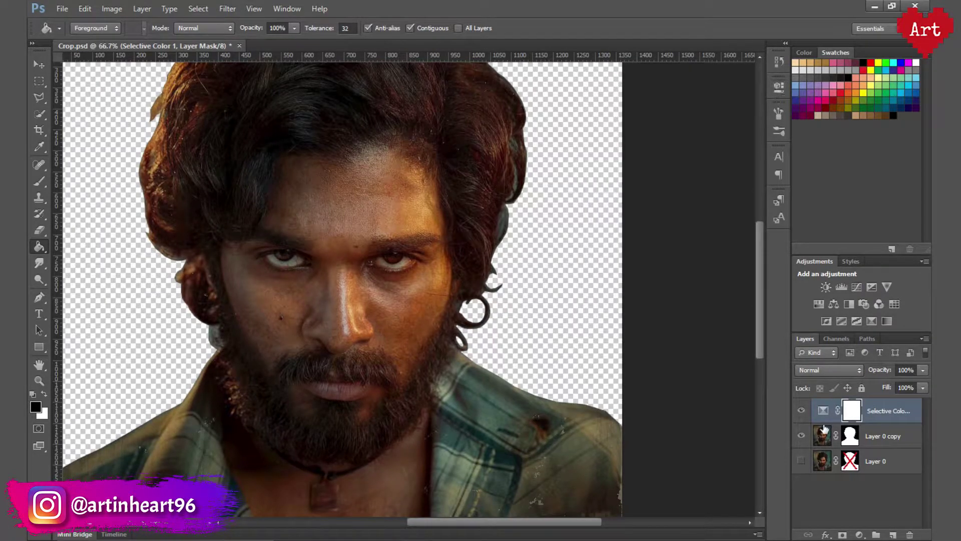
- Add a Brightness/Contrast adjustment layer with brightness 20 and contrast 4
{"action": "left_click", "coordinate": [859, 534]}
{"action": "left_click", "coordinate": [857, 304]}
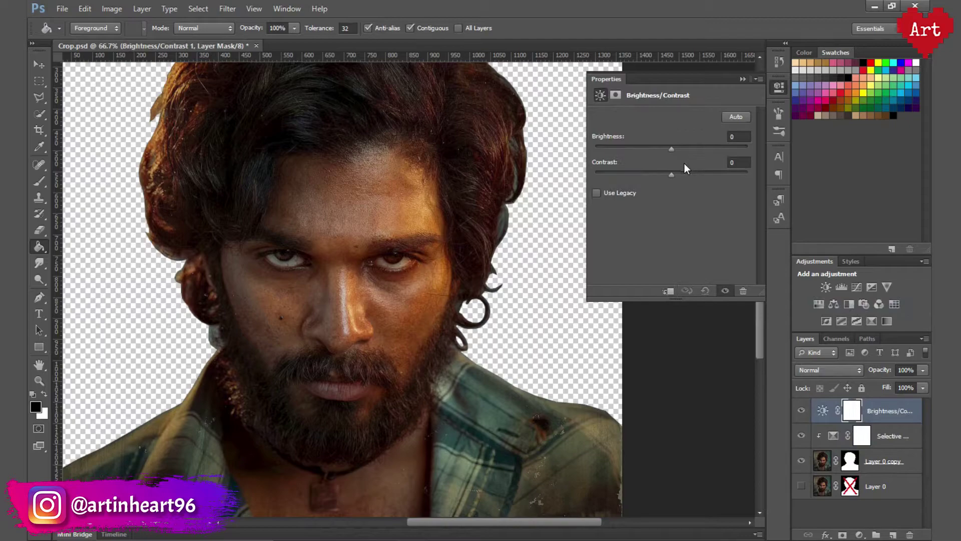
{"action": "left_click_drag", "start_coordinate": [671, 150], "coordinate": [676, 148]}
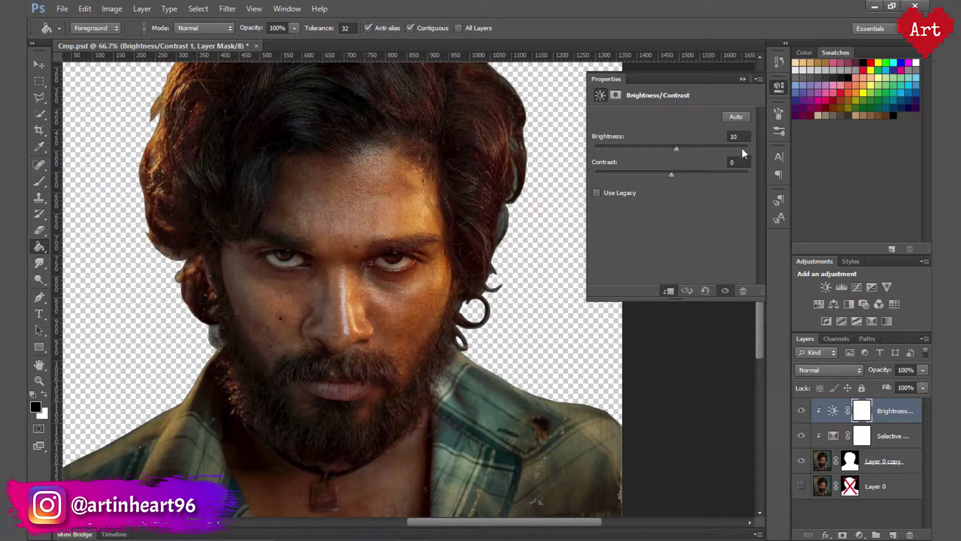
{"action": "type", "text": "20"}
{"action": "key", "text": "Tab"}
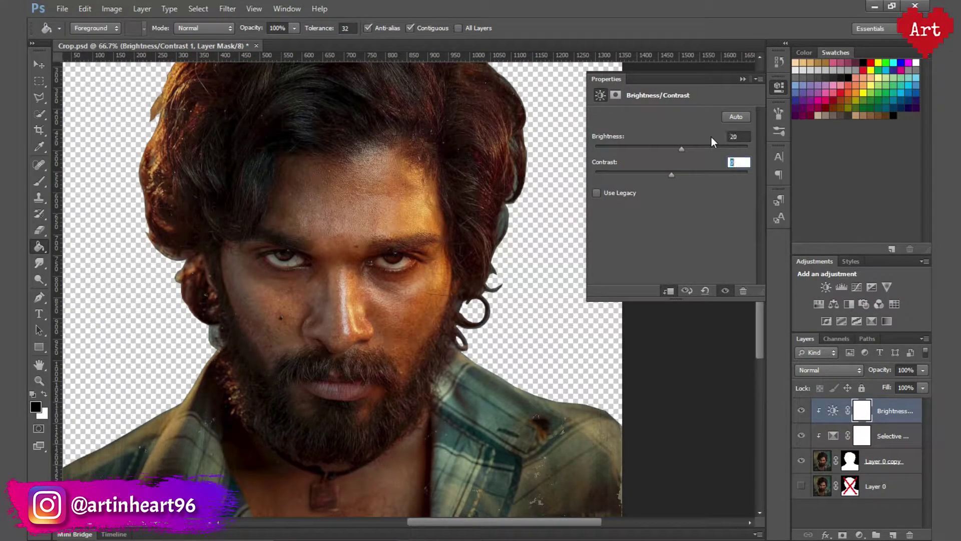
{"action": "type", "text": "4"}
{"action": "key", "text": "Tab"}
{"action": "left_click", "coordinate": [779, 88]}
{"action": "key", "text": "ctrl+0"}
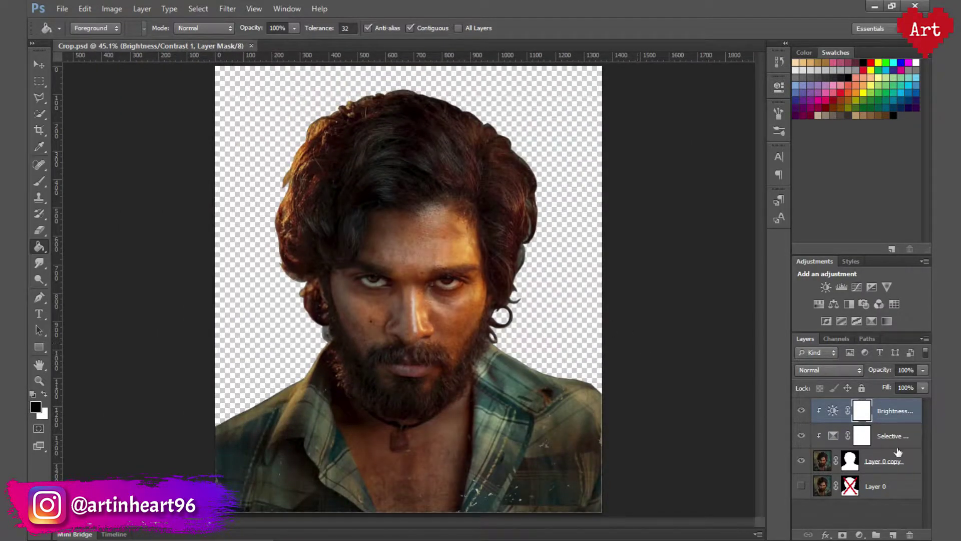
{"action": "left_click", "coordinate": [62, 9]}
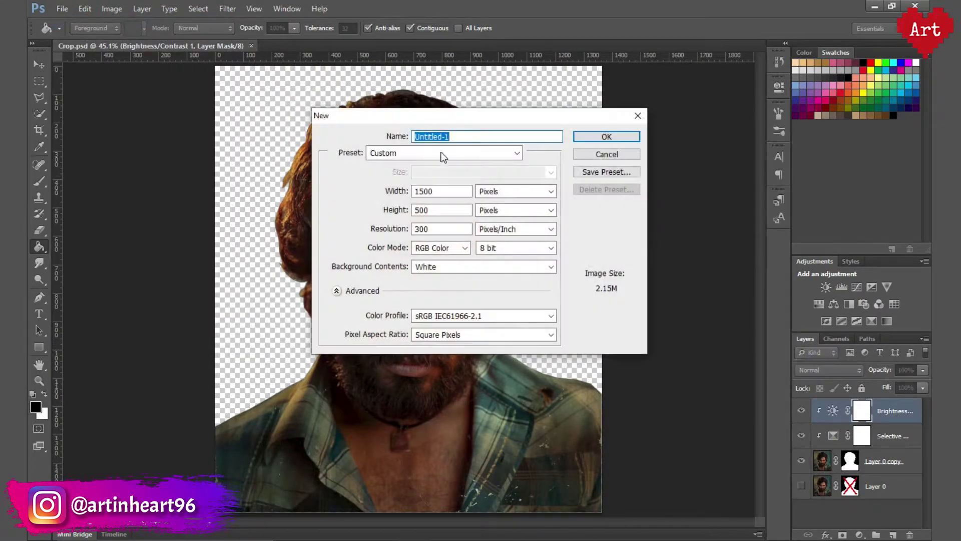
- Create a new blank document from the DP preset
{"action": "left_click", "coordinate": [442, 153]}
{"action": "left_click", "coordinate": [388, 199]}
{"action": "left_click", "coordinate": [618, 140]}
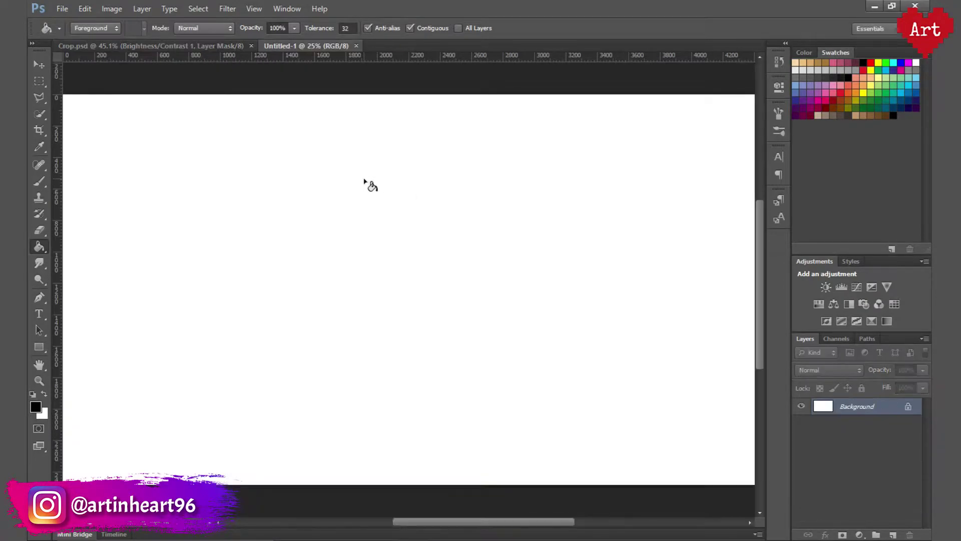
- Duplicate the portrait and its adjustment layers from Crop.psd into Untitled-1
{"action": "left_click", "coordinate": [181, 50]}
{"action": "left_click", "coordinate": [883, 461]}
{"action": "left_click", "coordinate": [895, 411], "text": "shift"}
{"action": "right_click", "coordinate": [901, 410]}
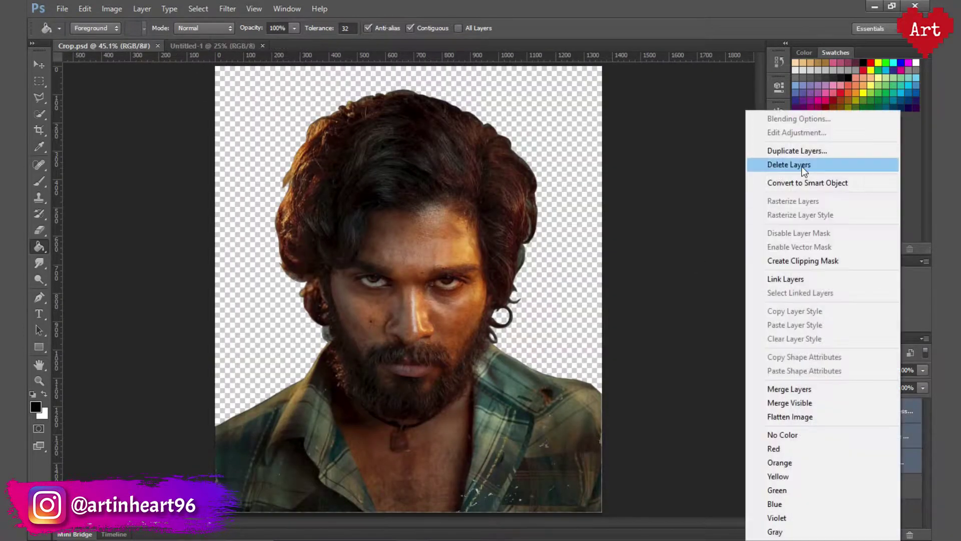
{"action": "left_click", "coordinate": [801, 148]}
{"action": "left_click", "coordinate": [421, 216]}
{"action": "left_click", "coordinate": [430, 234]}
{"action": "left_click", "coordinate": [574, 170]}
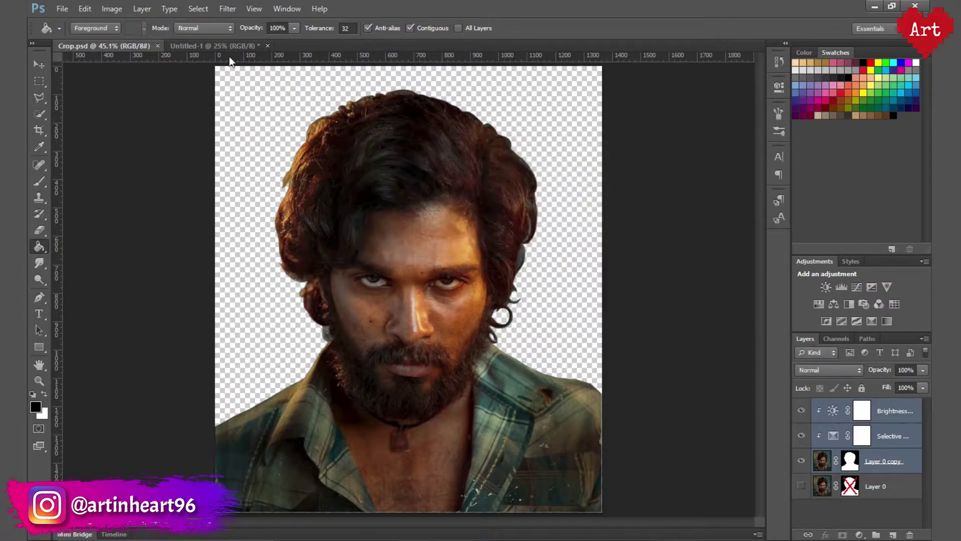
- Group the copied layers as 'Main' and save the document as DP.psd
{"action": "left_click", "coordinate": [218, 48]}
{"action": "left_click", "coordinate": [925, 338]}
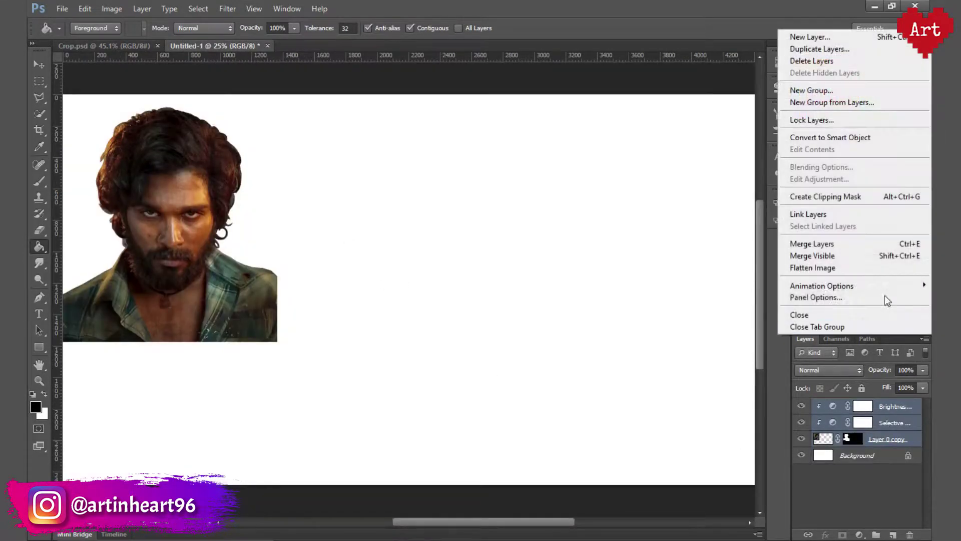
{"action": "left_click", "coordinate": [821, 100]}
{"action": "type", "text": "Ma"}
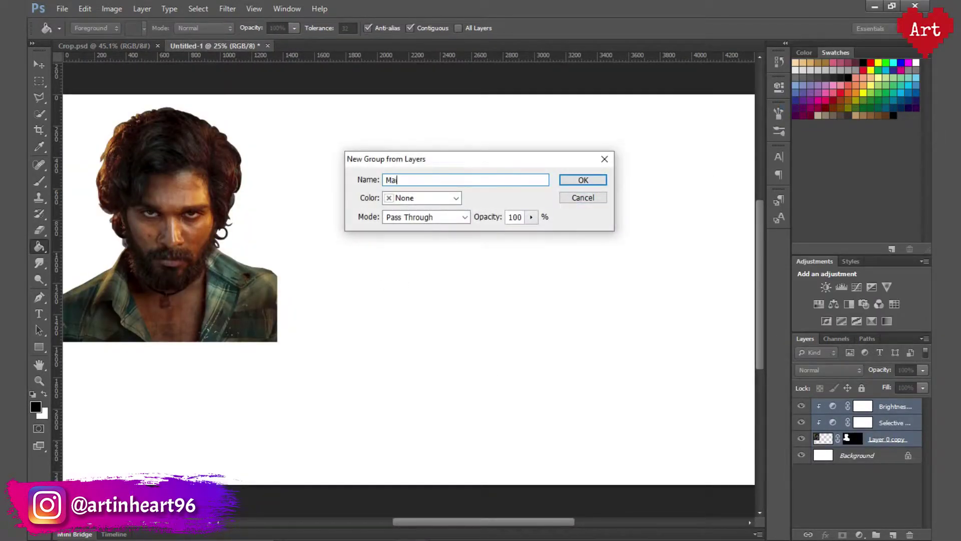
{"action": "type", "text": "in"}
{"action": "key", "text": "Return"}
{"action": "key", "text": "ctrl+s"}
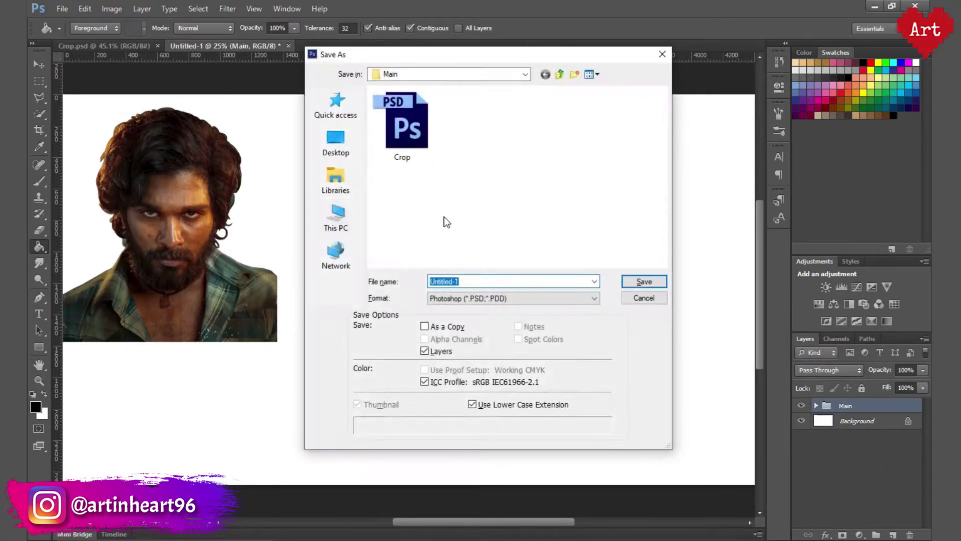
{"action": "key", "text": "Return"}
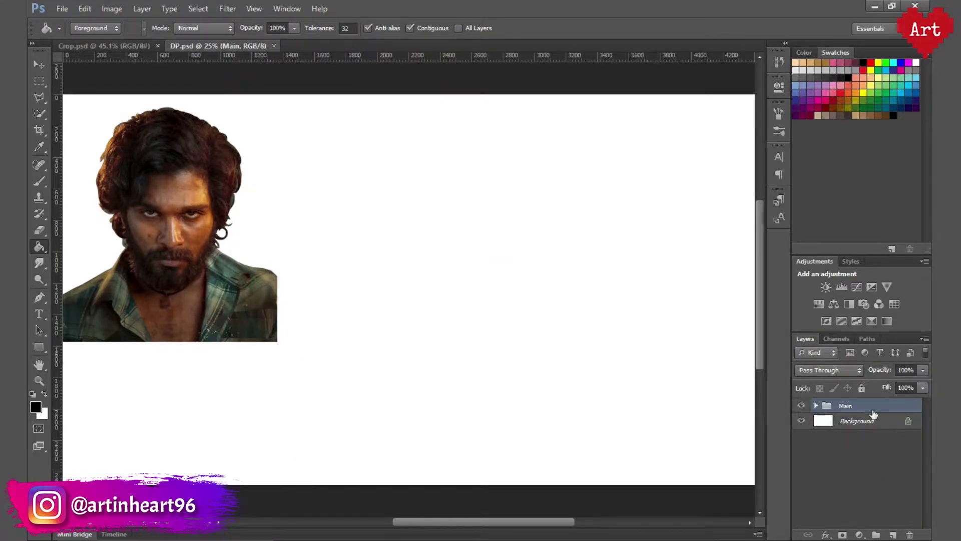
- Scale the portrait group up to roughly 140% and shift it toward the centre
{"action": "key", "text": "ctrl+t"}
{"action": "left_click_drag", "start_coordinate": [286, 328], "coordinate": [387, 422]}
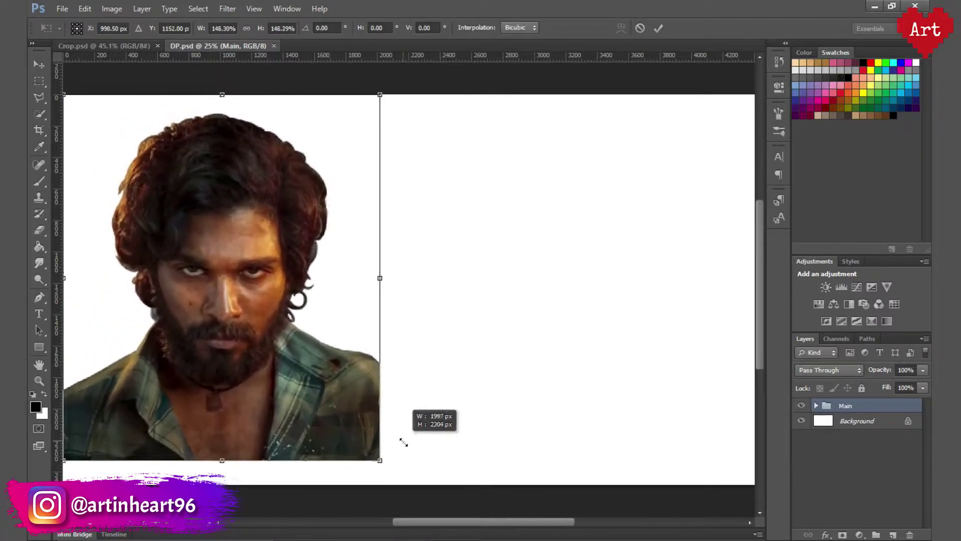
{"action": "left_click_drag", "start_coordinate": [225, 260], "coordinate": [385, 261]}
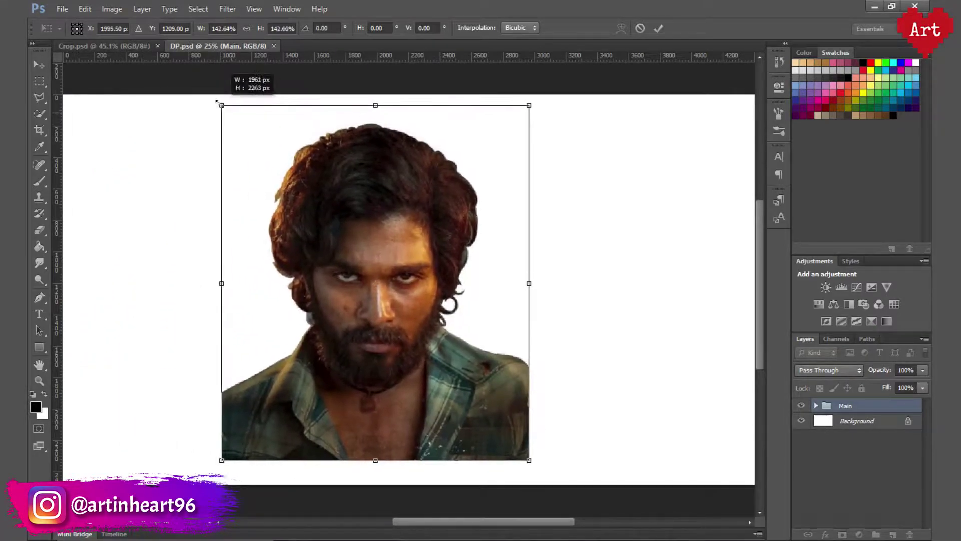
{"action": "left_click_drag", "start_coordinate": [224, 99], "coordinate": [213, 95]}
{"action": "left_click_drag", "start_coordinate": [529, 460], "coordinate": [536, 467]}
{"action": "left_click_drag", "start_coordinate": [373, 280], "coordinate": [410, 287]}
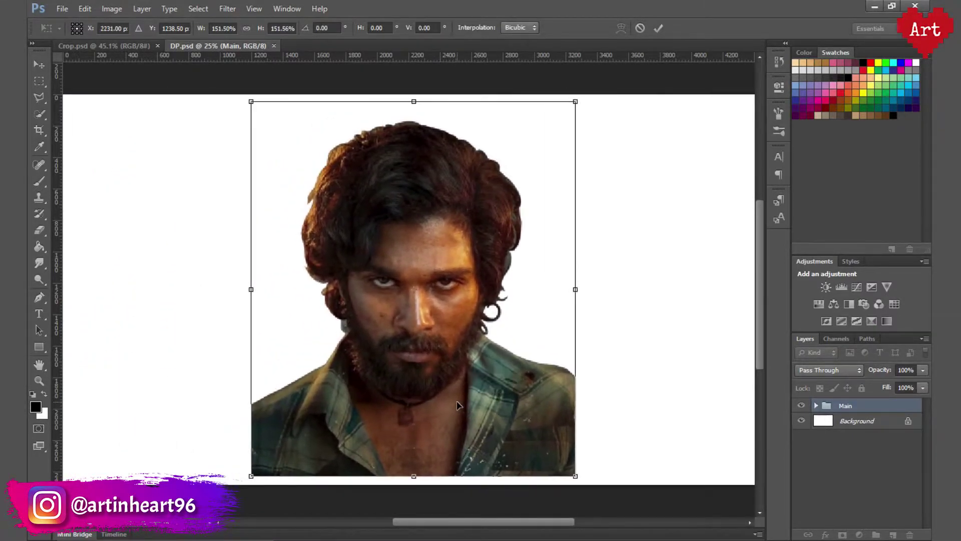
{"action": "key", "text": "Return"}
- Align the portrait to the canvas centre horizontally and vertically
{"action": "key", "text": "g"}
{"action": "left_click", "coordinate": [851, 423], "text": "shift"}
{"action": "key", "text": "v"}
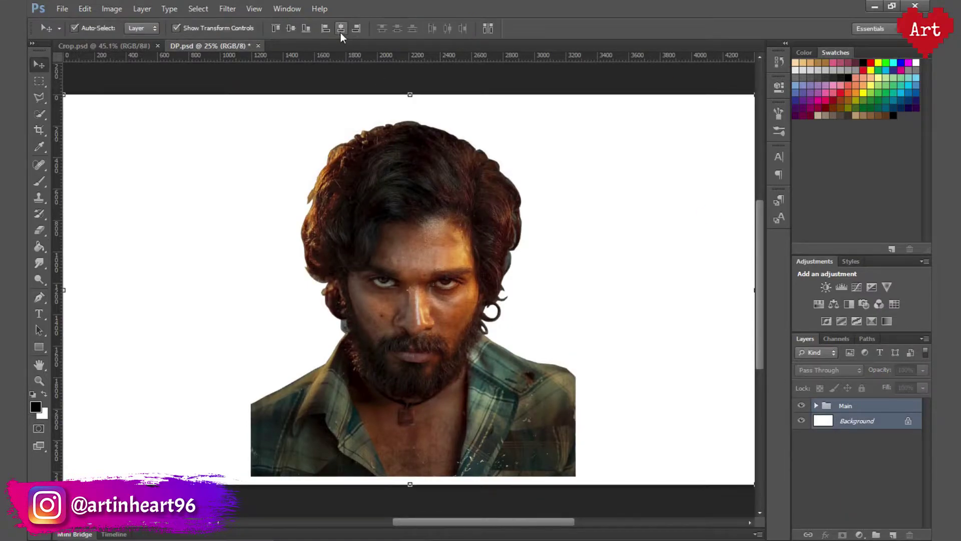
{"action": "left_click", "coordinate": [341, 29]}
{"action": "left_click", "coordinate": [290, 29]}
{"action": "left_click", "coordinate": [854, 422]}
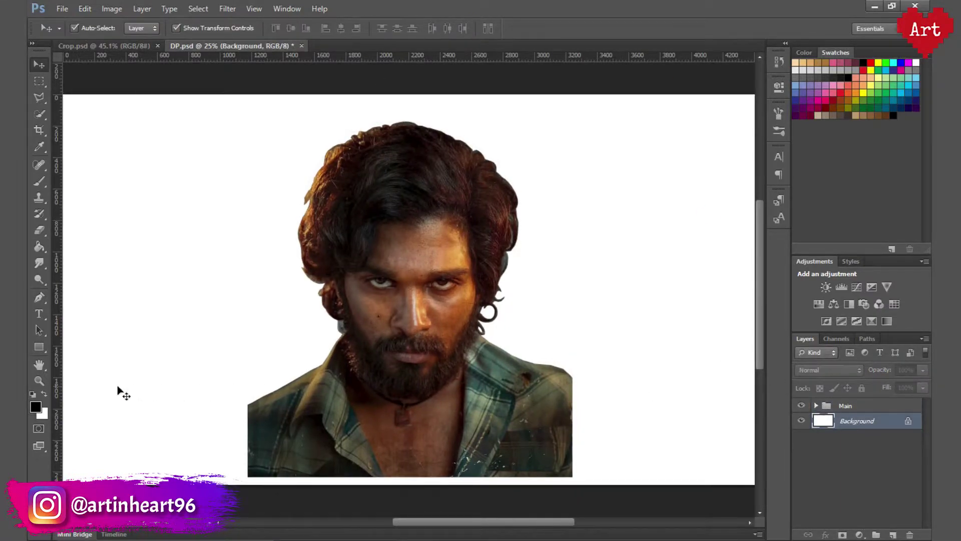
- Fill the Background with tan brown #946e32 and duplicate the Main group
{"action": "left_click", "coordinate": [35, 407]}
{"action": "left_click_drag", "start_coordinate": [553, 398], "coordinate": [554, 383]}
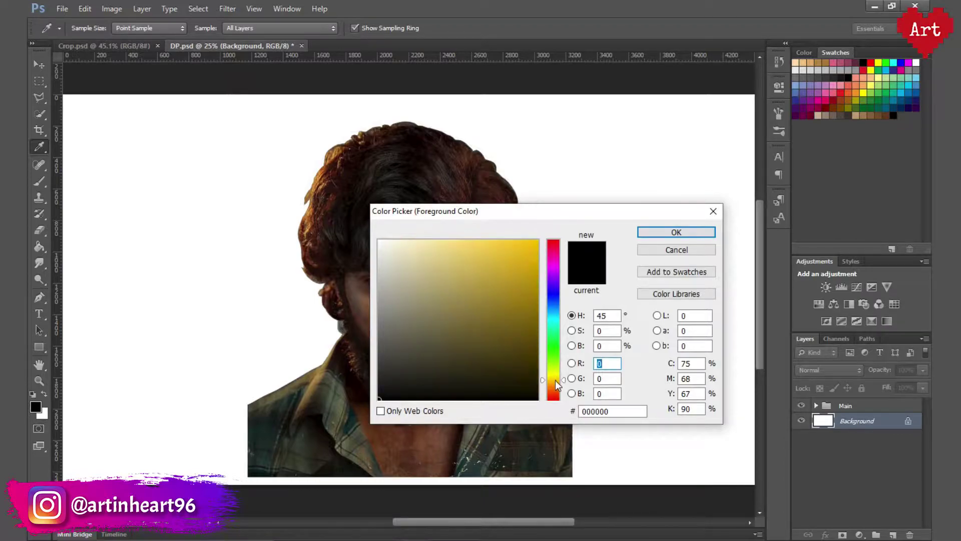
{"action": "left_click", "coordinate": [461, 330]}
{"action": "left_click", "coordinate": [676, 232]}
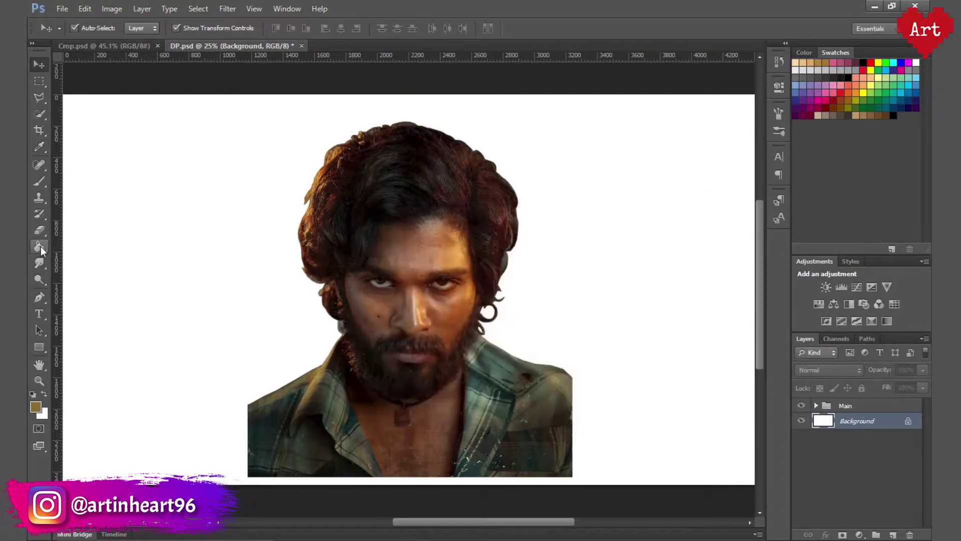
{"action": "left_click", "coordinate": [40, 246]}
{"action": "left_click", "coordinate": [559, 362]}
{"action": "left_click", "coordinate": [36, 407]}
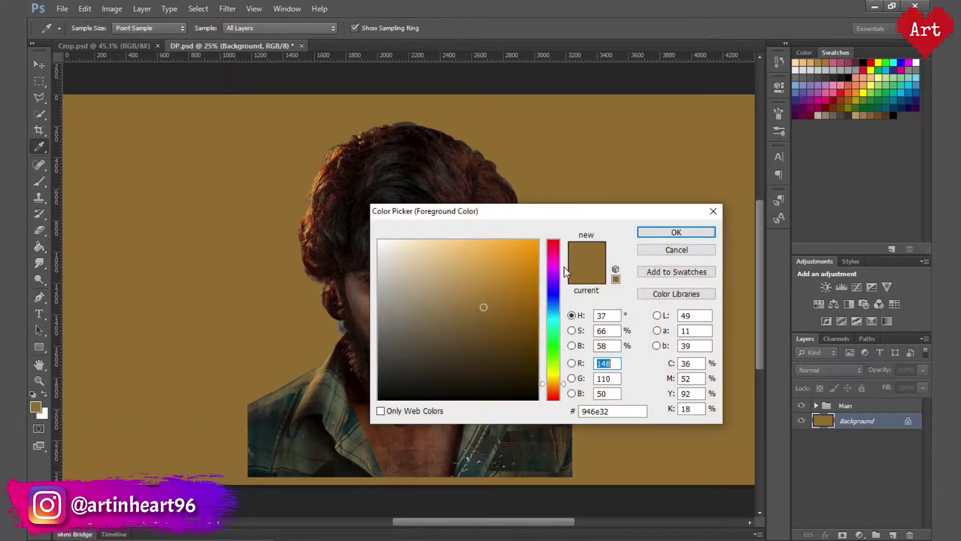
{"action": "left_click", "coordinate": [476, 285]}
{"action": "left_click", "coordinate": [674, 230]}
{"action": "left_click", "coordinate": [668, 264]}
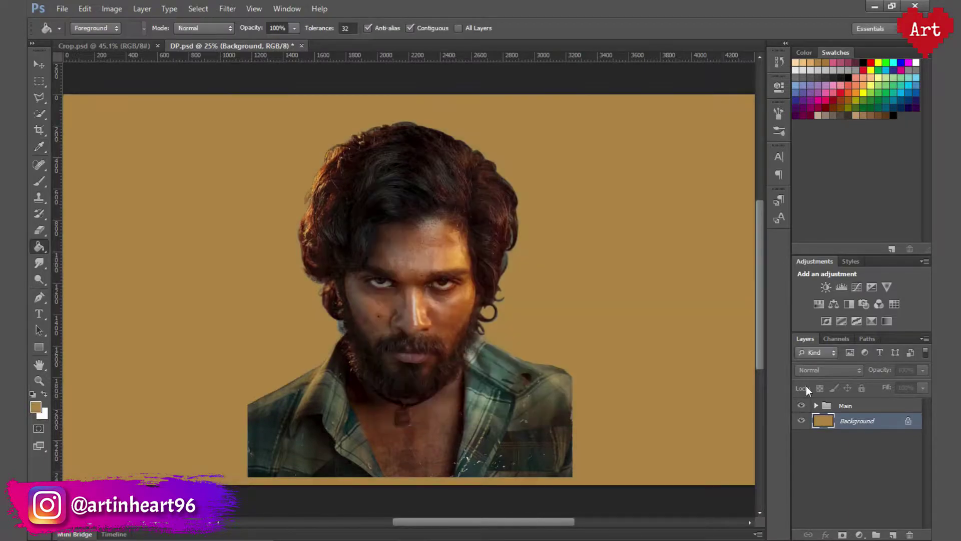
{"action": "right_click", "coordinate": [846, 405]}
{"action": "left_click", "coordinate": [828, 105]}
- Hide the original Main group and merge Main copy into a single layer
{"action": "left_click", "coordinate": [583, 167]}
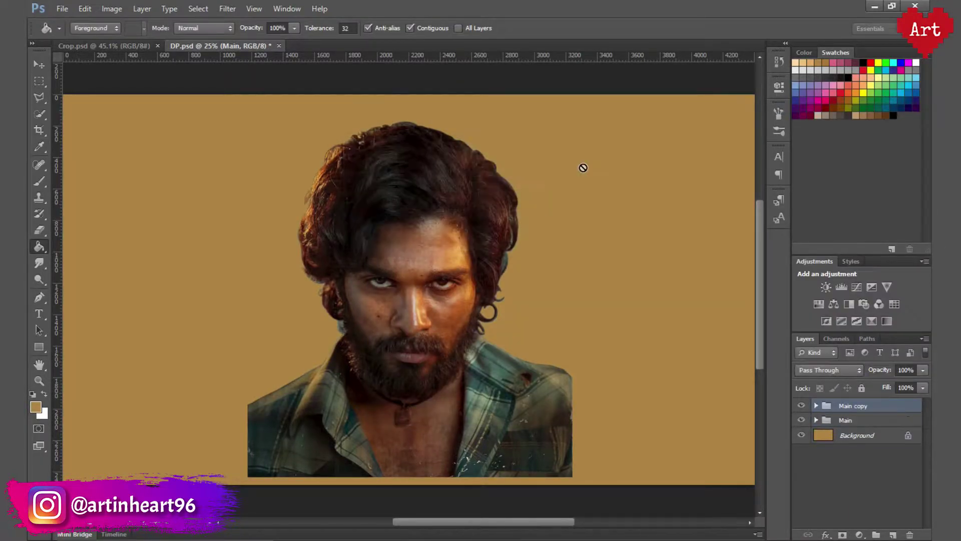
{"action": "left_click", "coordinate": [801, 420]}
{"action": "right_click", "coordinate": [855, 406]}
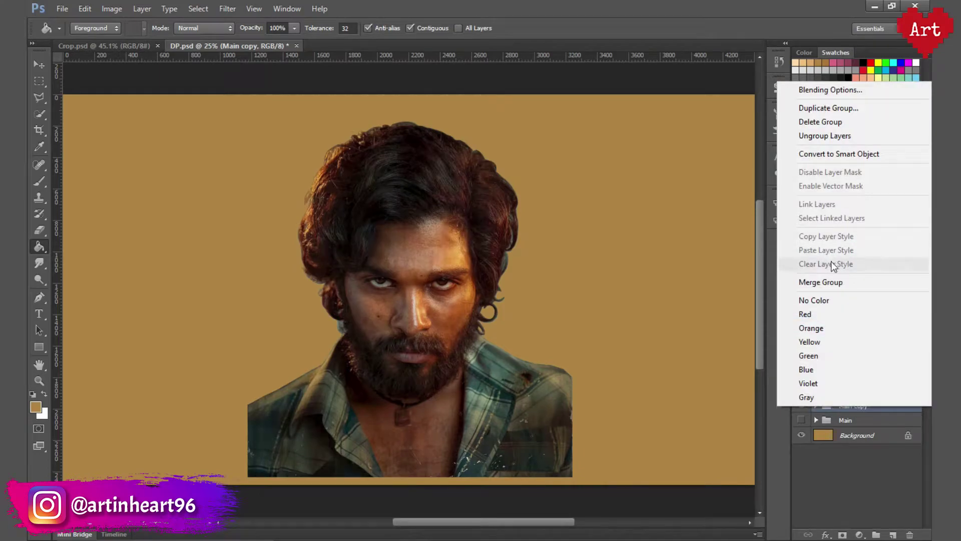
{"action": "left_click", "coordinate": [831, 279]}
{"action": "key", "text": "ctrl+plus"}
{"action": "left_click_drag", "start_coordinate": [454, 286], "coordinate": [319, 321]}
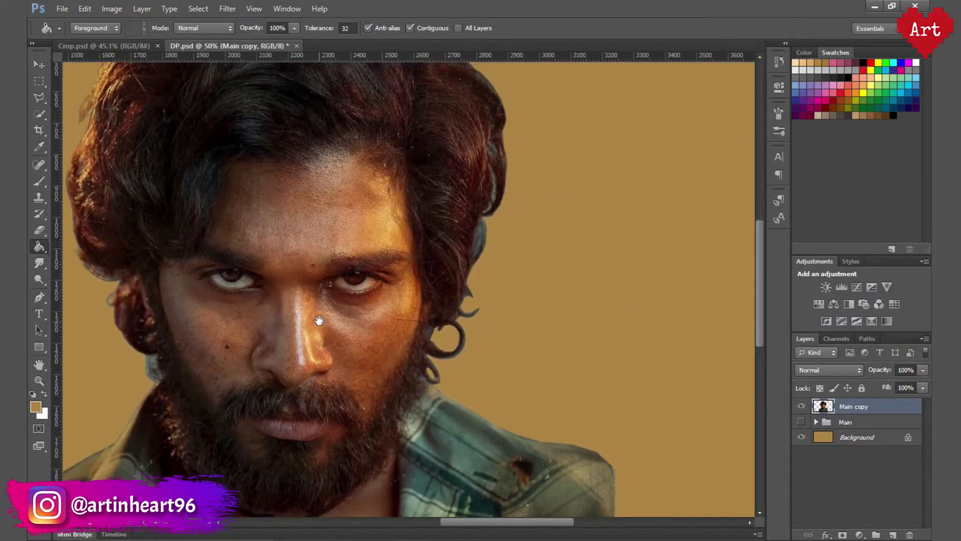
- Apply Unsharp Mask with amount 100 and radius 2 pixels to the merged layer
{"action": "left_click", "coordinate": [232, 10]}
{"action": "mouse_move", "coordinate": [241, 195]}
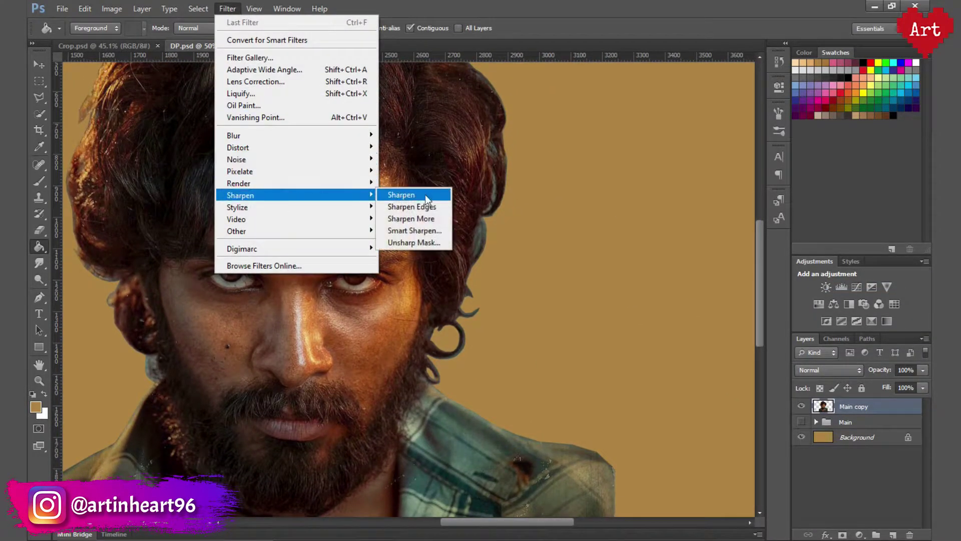
{"action": "left_click", "coordinate": [427, 242]}
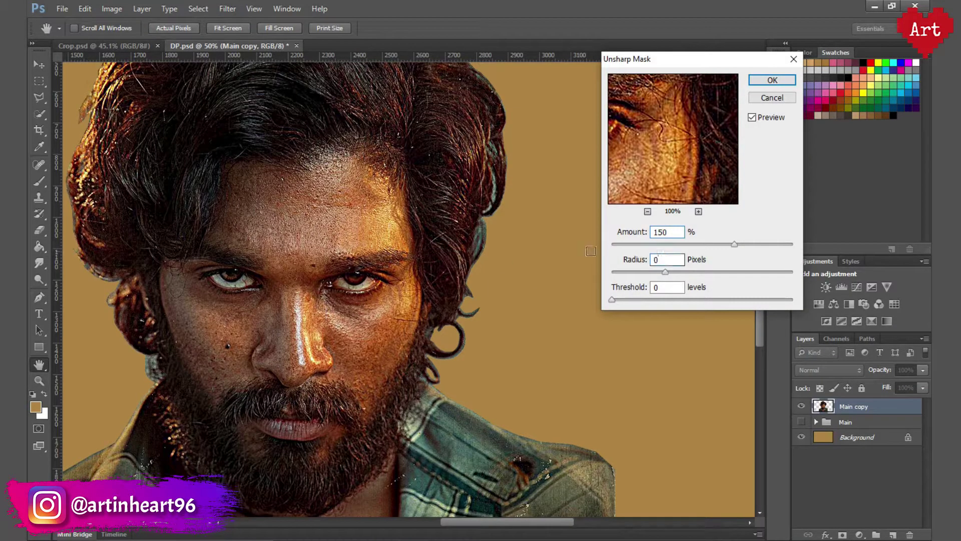
{"action": "left_click", "coordinate": [500, 215]}
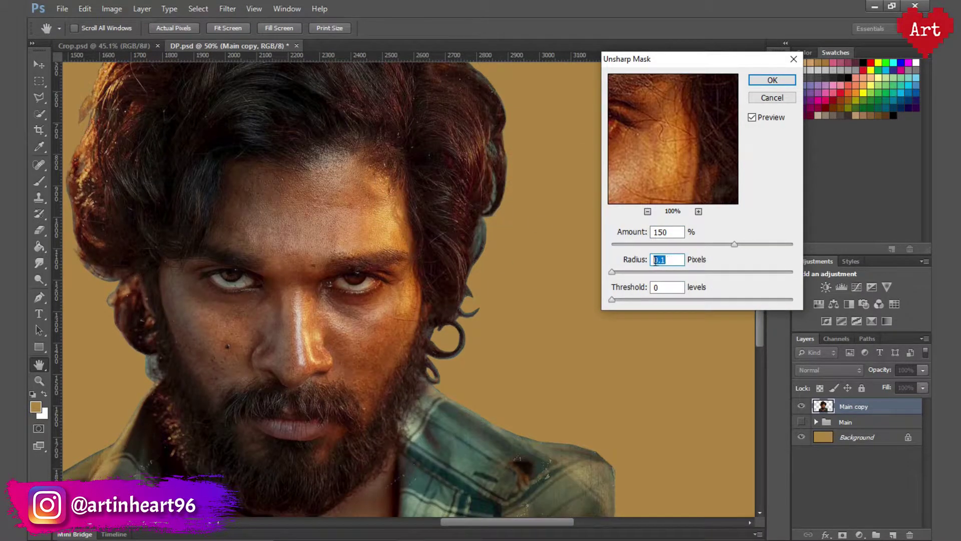
{"action": "type", "text": "2"}
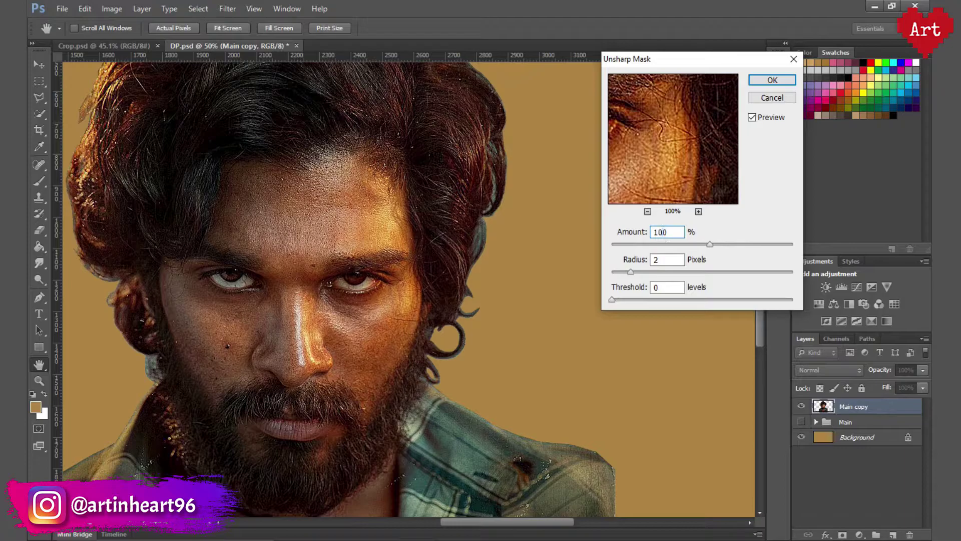
{"action": "left_click", "coordinate": [772, 80]}
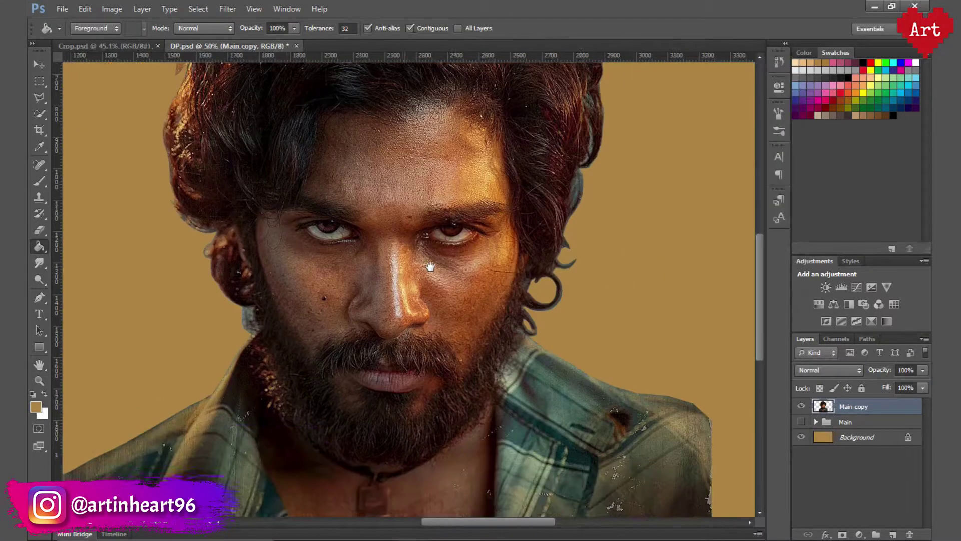
{"action": "scroll", "coordinate": [431, 266], "scroll_direction": "down", "scroll_amount": 1, "text": "alt"}
{"action": "scroll", "coordinate": [401, 240], "scroll_direction": "up", "scroll_amount": 2, "text": "alt"}
{"action": "scroll", "coordinate": [377, 215], "scroll_direction": "up", "scroll_amount": 1, "text": "alt"}
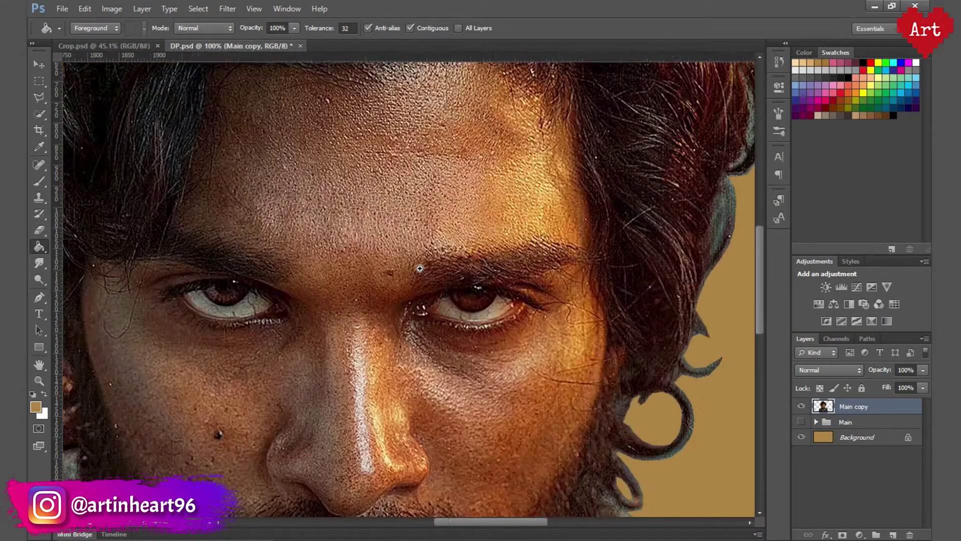
{"action": "left_click_drag", "start_coordinate": [378, 215], "coordinate": [409, 283]}
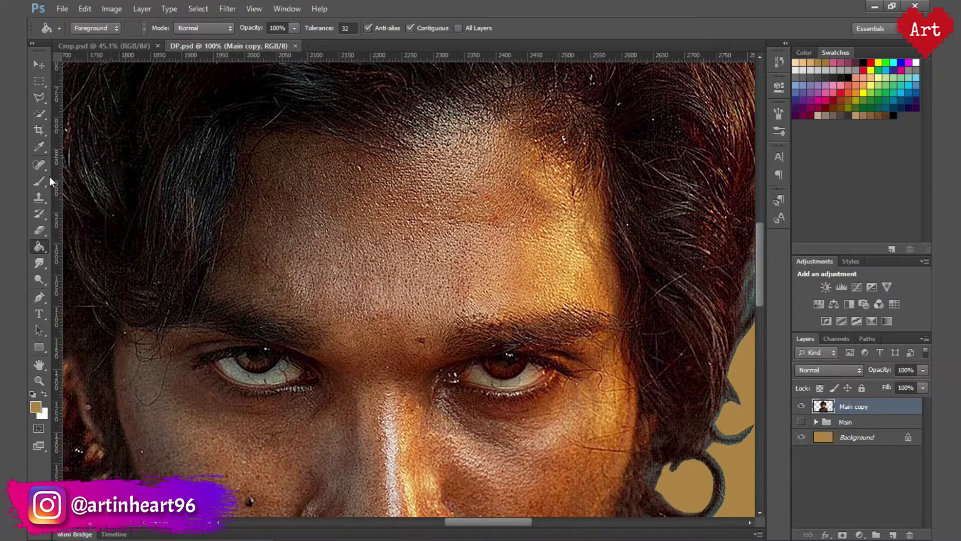
- Select the Smudge tool with a soft round 150 px brush at 20% strength
{"action": "left_click", "coordinate": [40, 262]}
{"action": "left_click", "coordinate": [91, 28]}
{"action": "left_click_drag", "start_coordinate": [169, 125], "coordinate": [172, 181]}
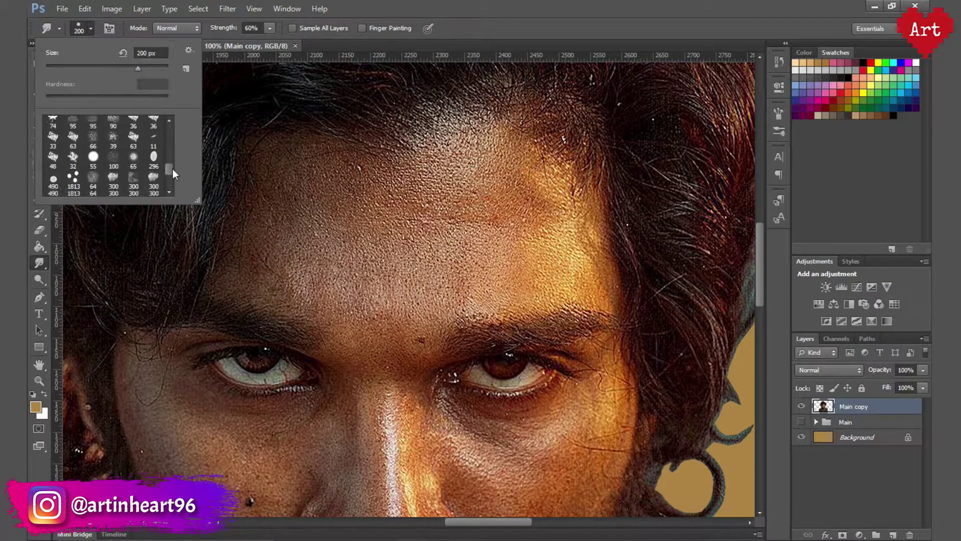
{"action": "scroll", "coordinate": [137, 170], "scroll_direction": "up", "scroll_amount": 1}
{"action": "scroll", "coordinate": [137, 170], "scroll_direction": "up", "scroll_amount": 1}
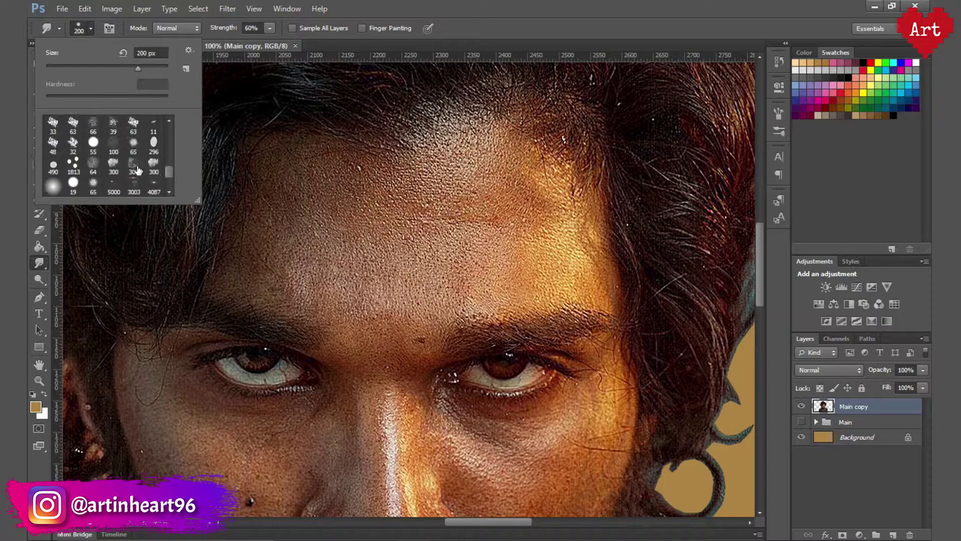
{"action": "left_click", "coordinate": [241, 28]}
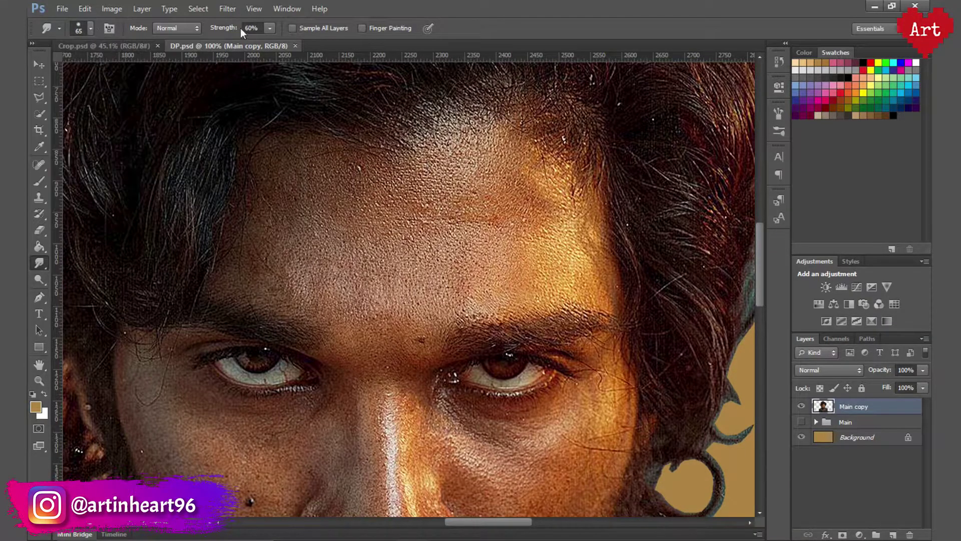
{"action": "type", "text": "20"}
{"action": "key", "text": "Return"}
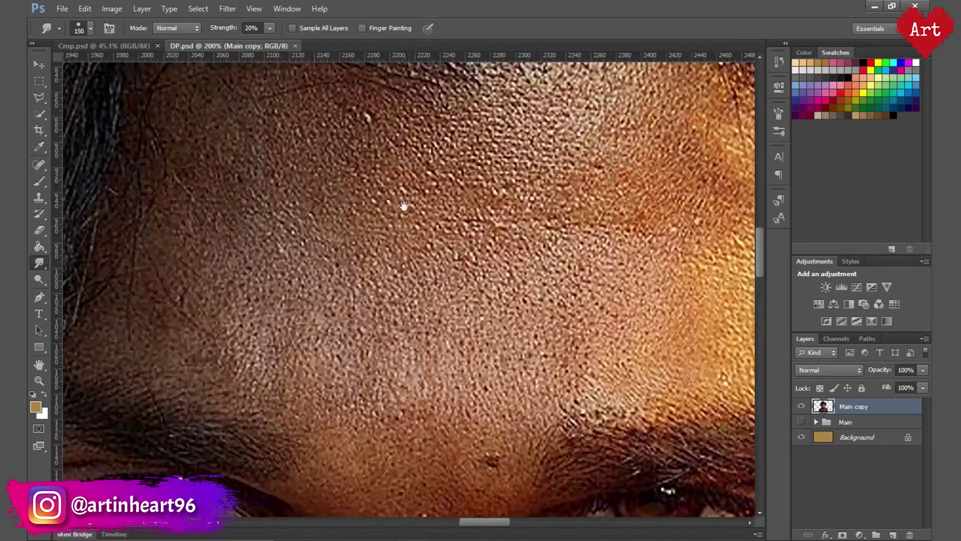
- Smudge wide strokes across the forehead and its lower textured band
{"action": "left_click_drag", "start_coordinate": [347, 223], "coordinate": [349, 246]}
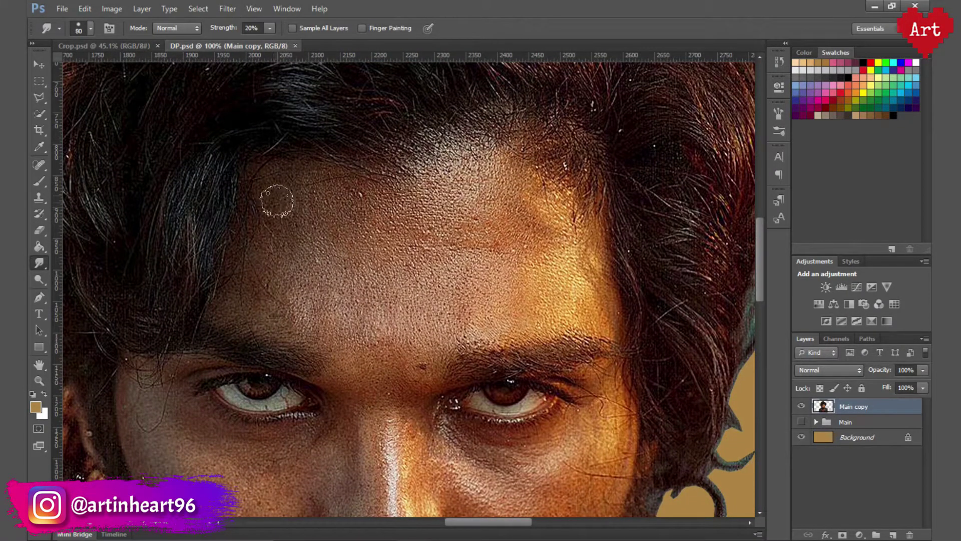
{"action": "key", "text": "bracketright"}
{"action": "key", "text": "bracketright"}
{"action": "left_click_drag", "start_coordinate": [277, 198], "coordinate": [511, 255]}
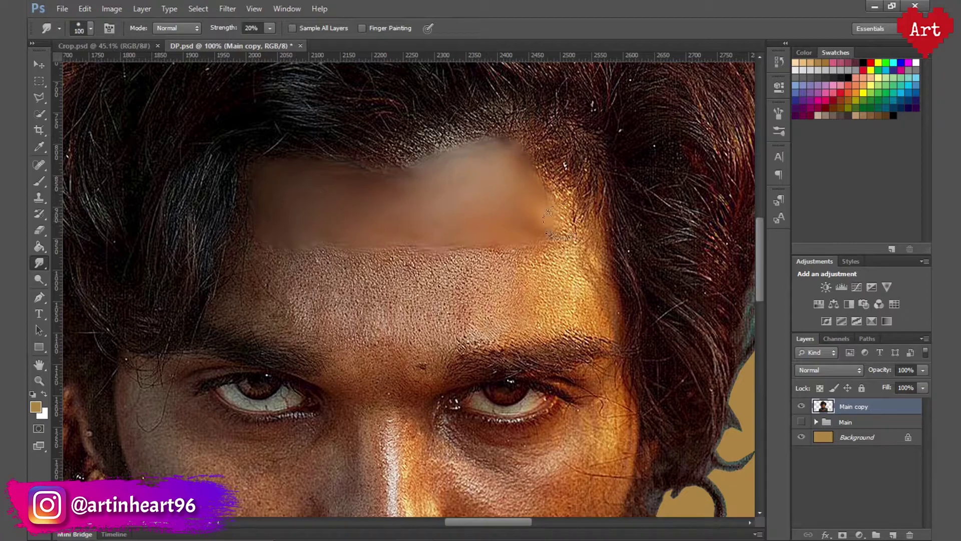
{"action": "key", "text": "bracketright"}
{"action": "left_click_drag", "start_coordinate": [160, 275], "coordinate": [337, 248]}
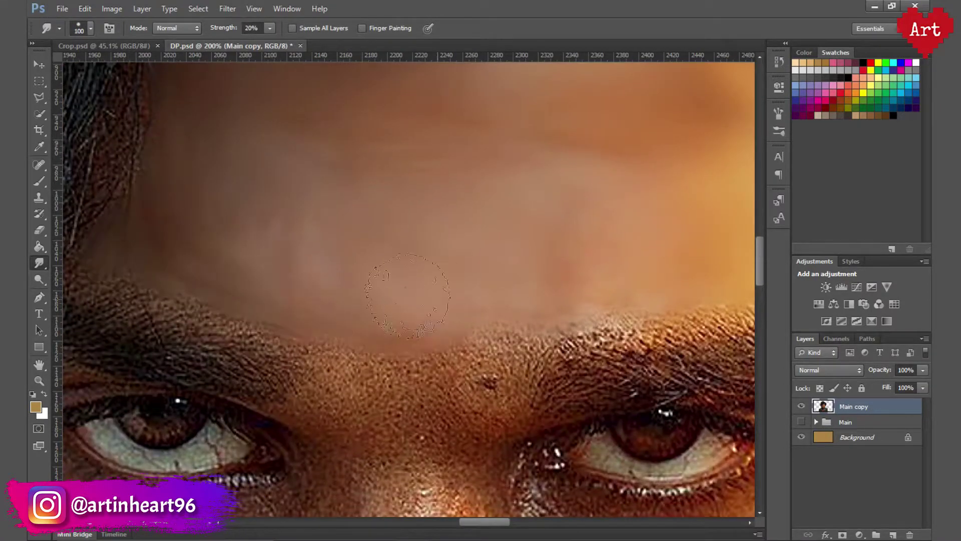
- Smooth the skin between the eyebrows and along the nose bridge with a smaller brush
{"action": "key", "text": "bracketleft"}
{"action": "key", "text": "bracketleft"}
{"action": "key", "text": "bracketleft"}
{"action": "scroll", "coordinate": [412, 331], "scroll_direction": "up", "scroll_amount": 2}
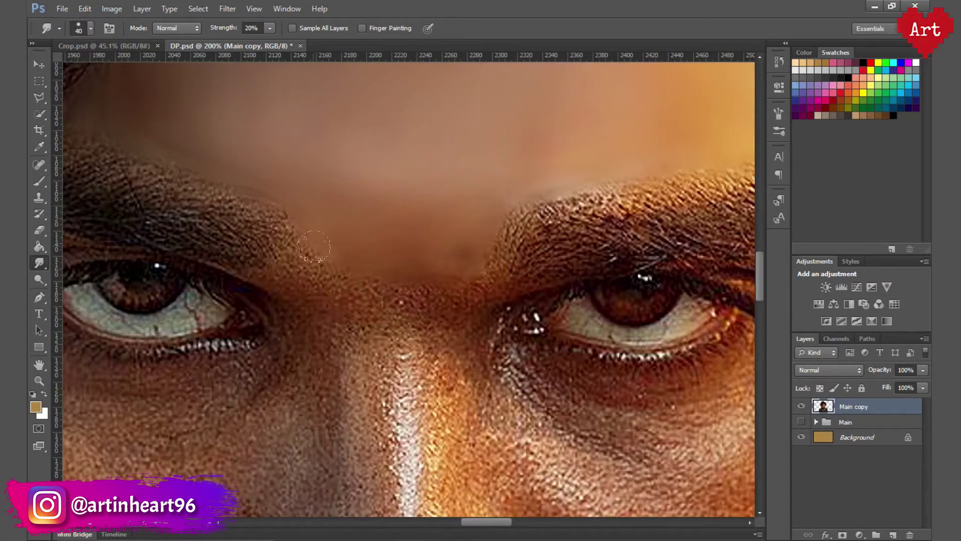
{"action": "left_click_drag", "start_coordinate": [430, 280], "coordinate": [392, 306]}
{"action": "scroll", "coordinate": [393, 306], "scroll_direction": "up", "scroll_amount": 1}
{"action": "left_click_drag", "start_coordinate": [442, 270], "coordinate": [451, 323]}
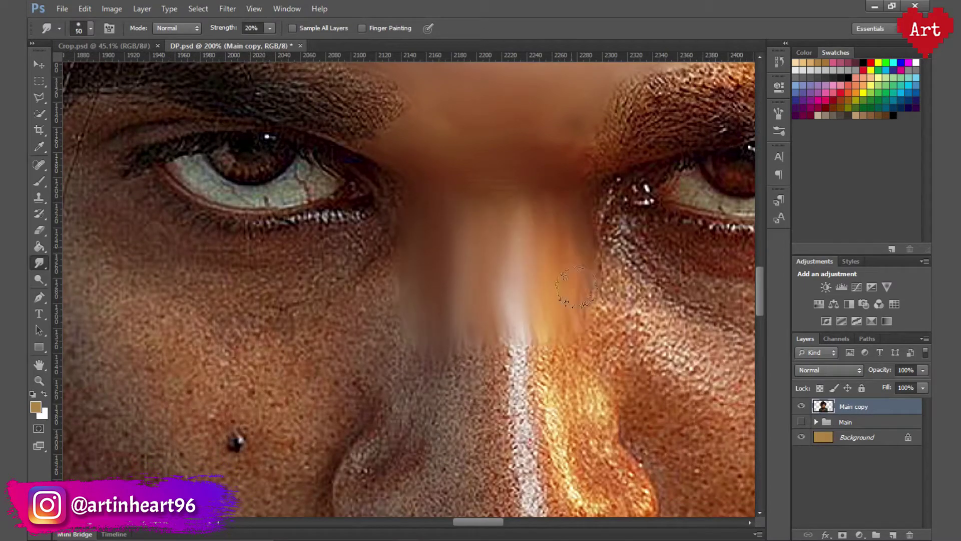
{"action": "scroll", "coordinate": [547, 221], "scroll_direction": "left", "scroll_amount": 5}
- Smudge the lower eyelid, under-eye cheek and the mole below the eye
{"action": "key", "text": "bracketright"}
{"action": "key", "text": "bracketright"}
{"action": "key", "text": "bracketleft"}
{"action": "key", "text": "bracketleft"}
{"action": "left_click_drag", "start_coordinate": [541, 235], "coordinate": [467, 256]}
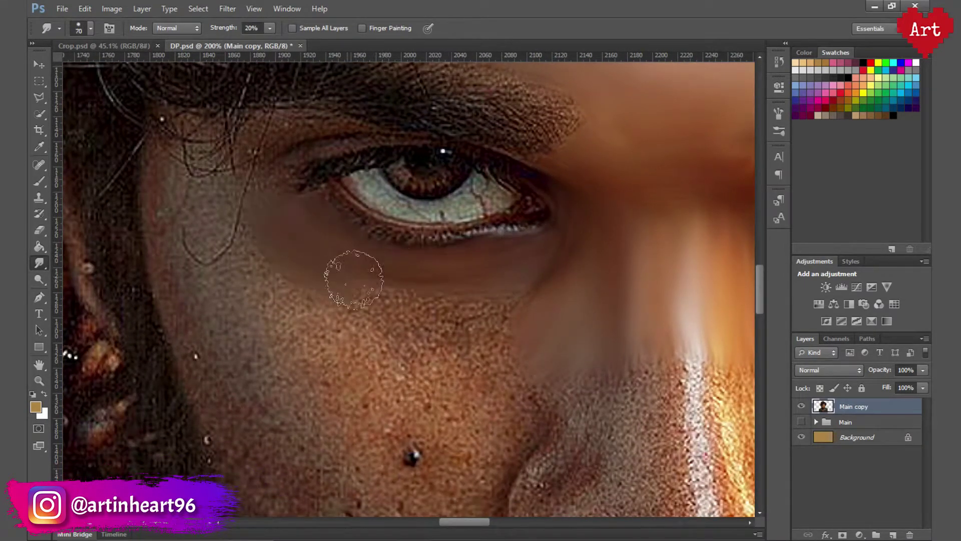
{"action": "left_click_drag", "start_coordinate": [354, 280], "coordinate": [441, 306]}
{"action": "key", "text": "bracketleft"}
{"action": "key", "text": "bracketleft"}
{"action": "key", "text": "bracketright"}
{"action": "key", "text": "bracketright"}
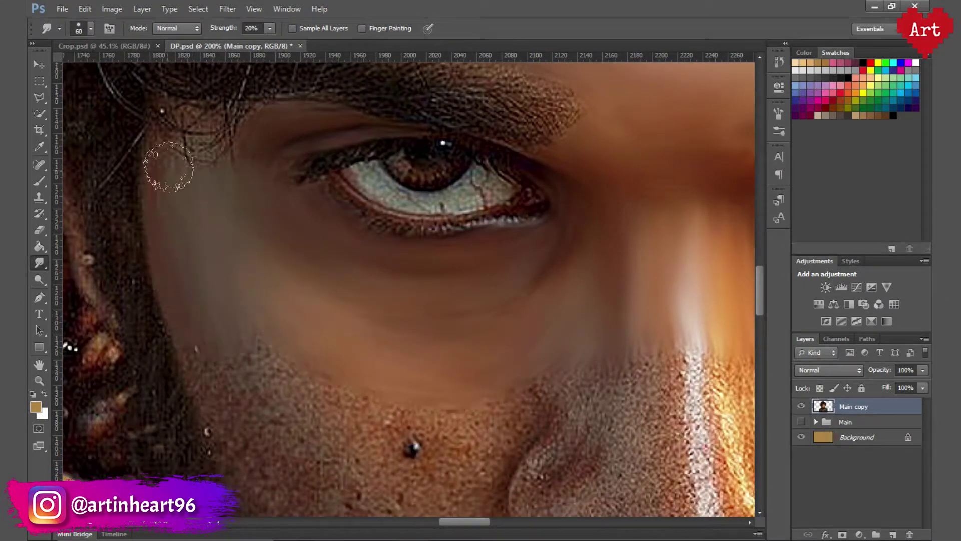
{"action": "scroll", "coordinate": [200, 226], "scroll_direction": "down", "scroll_amount": 3}
{"action": "scroll", "coordinate": [76, 242], "scroll_direction": "right", "scroll_amount": 2}
{"action": "left_click_drag", "start_coordinate": [341, 370], "coordinate": [365, 373]}
- Streak the nose bridge smooth with a finer smudge brush
{"action": "scroll", "coordinate": [203, 344], "scroll_direction": "down", "scroll_amount": 3}
{"action": "scroll", "coordinate": [204, 343], "scroll_direction": "right", "scroll_amount": 2}
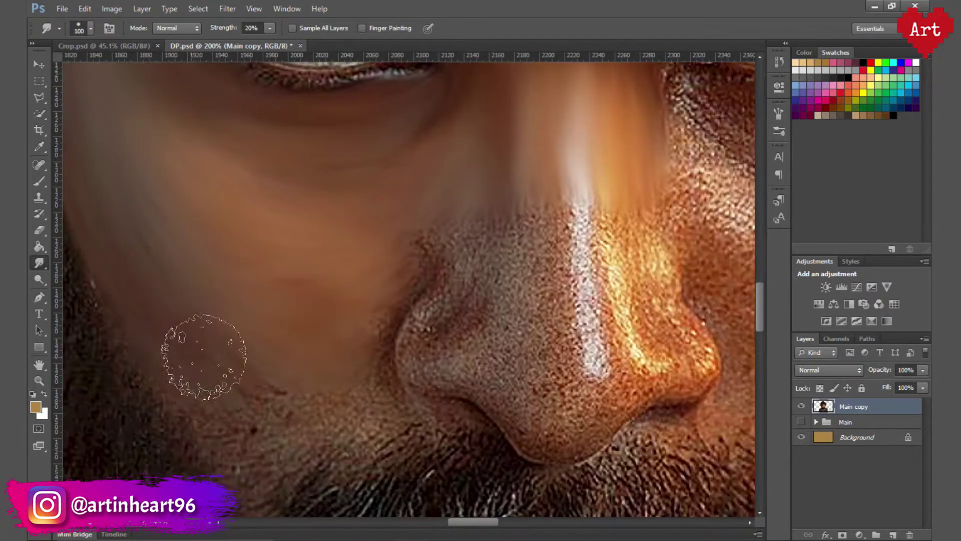
{"action": "scroll", "coordinate": [225, 364], "scroll_direction": "up", "scroll_amount": 2}
{"action": "scroll", "coordinate": [225, 364], "scroll_direction": "right", "scroll_amount": 2}
{"action": "scroll", "coordinate": [306, 265], "scroll_direction": "down", "scroll_amount": 1}
{"action": "key", "text": "bracketleft"}
{"action": "key", "text": "bracketleft"}
{"action": "key", "text": "bracketleft"}
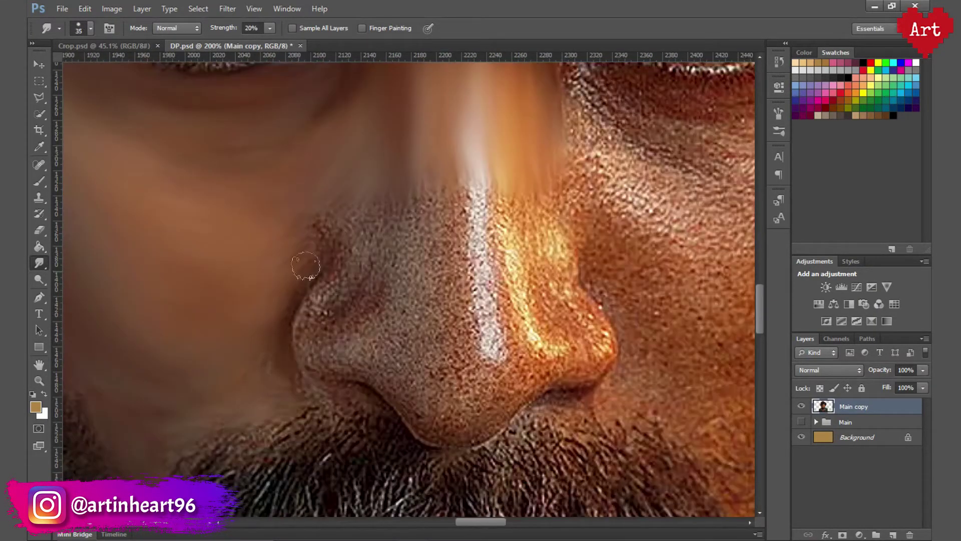
{"action": "mouse_move", "coordinate": [411, 125]}
{"action": "left_mouse_down"}
{"action": "mouse_move", "coordinate": [415, 351]}
{"action": "mouse_move", "coordinate": [451, 425]}
{"action": "left_mouse_up"}
{"action": "key", "text": "bracketleft"}
{"action": "key", "text": "bracketleft"}
{"action": "scroll", "coordinate": [408, 268], "scroll_direction": "right", "scroll_amount": 2}
- Smooth the lower nose and its right edge, enlarging the smudge brush for broader strokes
{"action": "left_click_drag", "start_coordinate": [545, 381], "coordinate": [493, 289]}
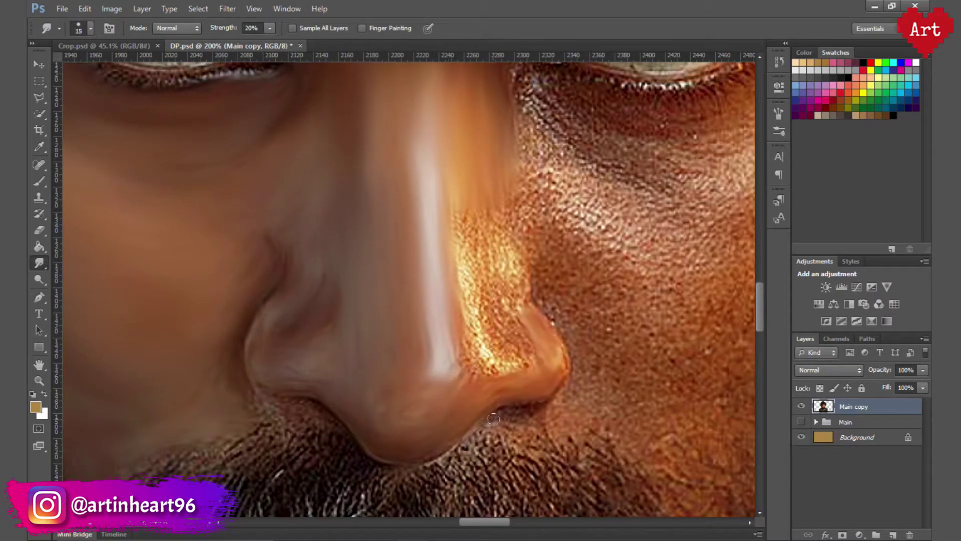
{"action": "scroll", "coordinate": [493, 289], "scroll_direction": "up", "scroll_amount": 2}
{"action": "scroll", "coordinate": [493, 288], "scroll_direction": "right", "scroll_amount": 1}
{"action": "key", "text": "bracketright"}
{"action": "key", "text": "bracketright"}
{"action": "key", "text": "bracketright"}
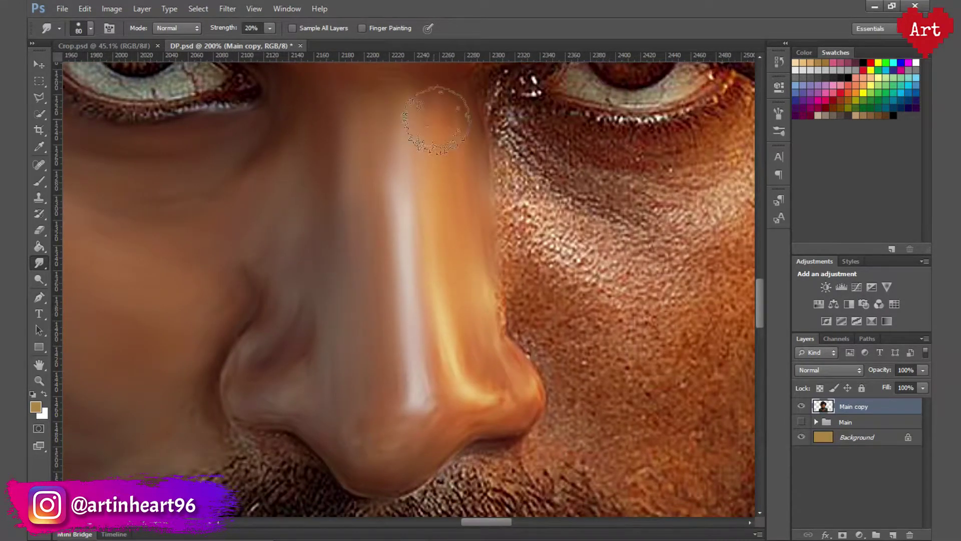
{"action": "scroll", "coordinate": [414, 268], "scroll_direction": "right", "scroll_amount": 1}
{"action": "scroll", "coordinate": [413, 268], "scroll_direction": "right", "scroll_amount": 1}
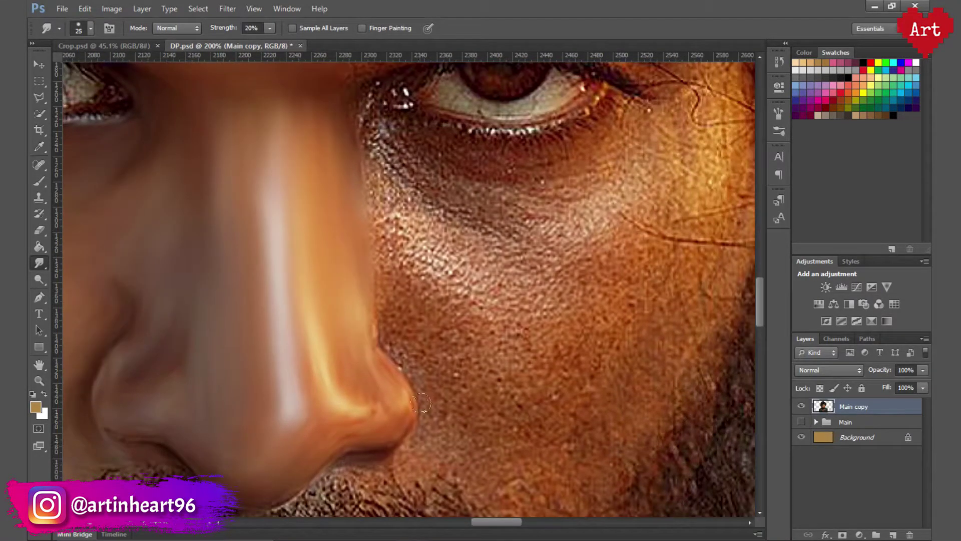
{"action": "scroll", "coordinate": [339, 296], "scroll_direction": "up", "scroll_amount": 2}
{"action": "key", "text": "bracketright"}
{"action": "left_click_drag", "start_coordinate": [327, 251], "coordinate": [701, 225]}
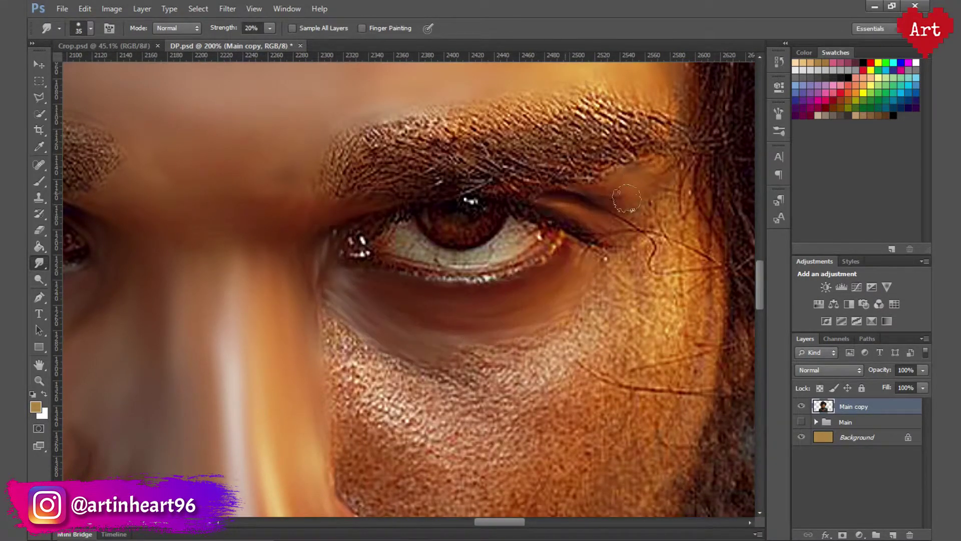
- Smudge the cheek beside the nose with a larger brush
{"action": "scroll", "coordinate": [448, 289], "scroll_direction": "down", "scroll_amount": 2}
{"action": "key", "text": "bracketright"}
{"action": "key", "text": "bracketright"}
{"action": "key", "text": "bracketright"}
{"action": "scroll", "coordinate": [449, 289], "scroll_direction": "down", "scroll_amount": 2}
{"action": "left_click_drag", "start_coordinate": [450, 300], "coordinate": [520, 331]}
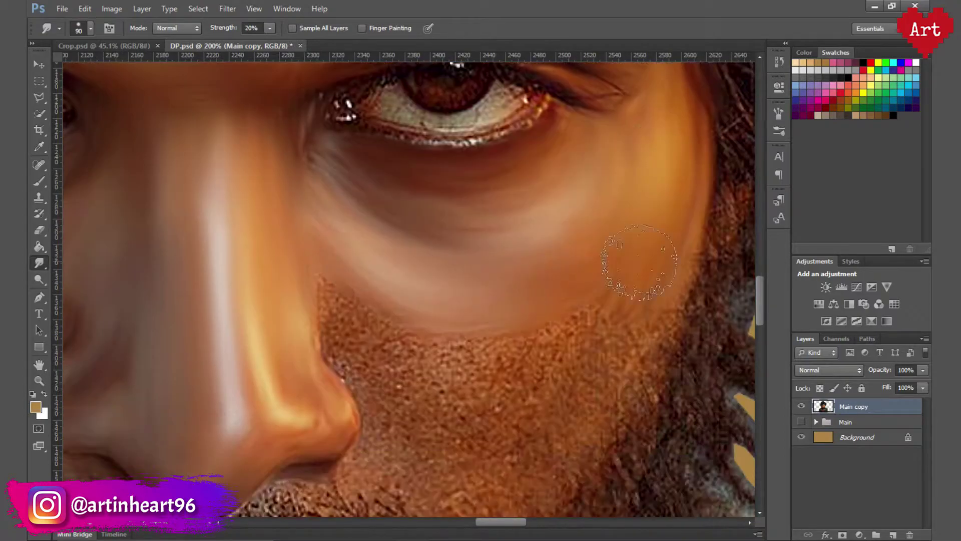
{"action": "scroll", "coordinate": [517, 328], "scroll_direction": "down", "scroll_amount": 1}
{"action": "key", "text": "bracketright"}
{"action": "key", "text": "bracketright"}
{"action": "scroll", "coordinate": [386, 275], "scroll_direction": "down", "scroll_amount": 2}
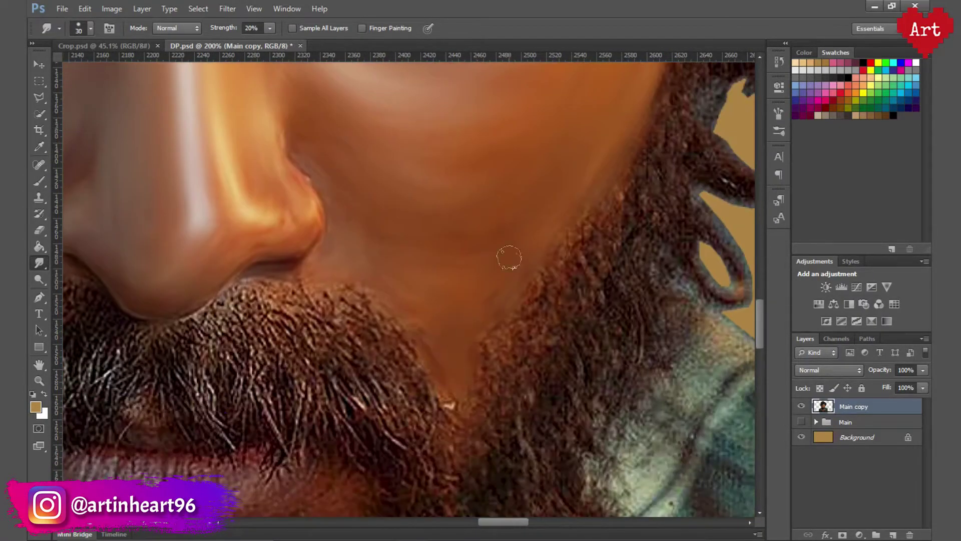
{"action": "scroll", "coordinate": [508, 197], "scroll_direction": "up", "scroll_amount": 2}
{"action": "scroll", "coordinate": [544, 218], "scroll_direction": "up", "scroll_amount": 1}
{"action": "scroll", "coordinate": [445, 201], "scroll_direction": "down", "scroll_amount": 3}
{"action": "scroll", "coordinate": [466, 260], "scroll_direction": "up", "scroll_amount": 3}
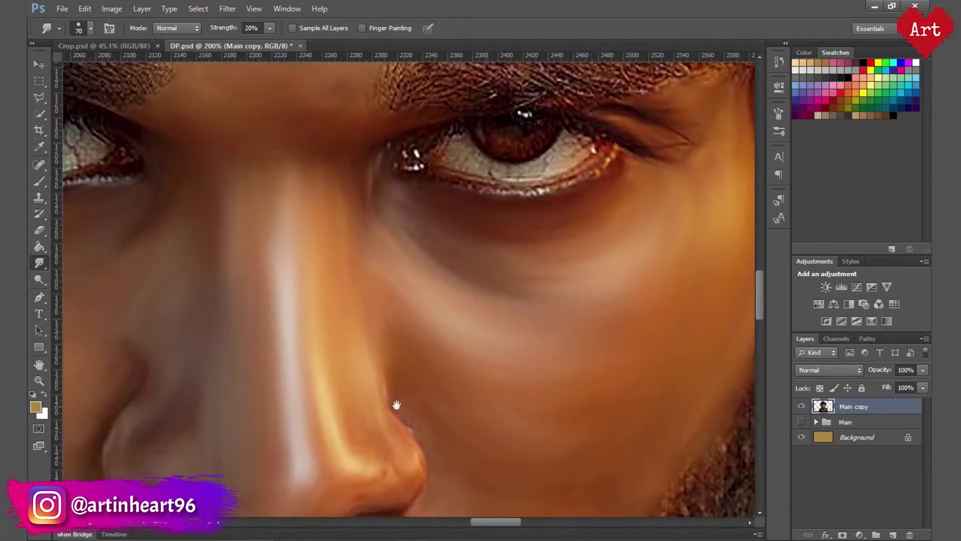
{"action": "scroll", "coordinate": [392, 399], "scroll_direction": "down", "scroll_amount": 5}
- Smooth the lower lip with a smaller smudge brush
{"action": "key", "text": "bracketleft"}
{"action": "key", "text": "bracketleft"}
{"action": "key", "text": "bracketleft"}
{"action": "left_click_drag", "start_coordinate": [346, 260], "coordinate": [346, 272]}
{"action": "key", "text": "bracketleft"}
{"action": "left_click_drag", "start_coordinate": [433, 293], "coordinate": [310, 276]}
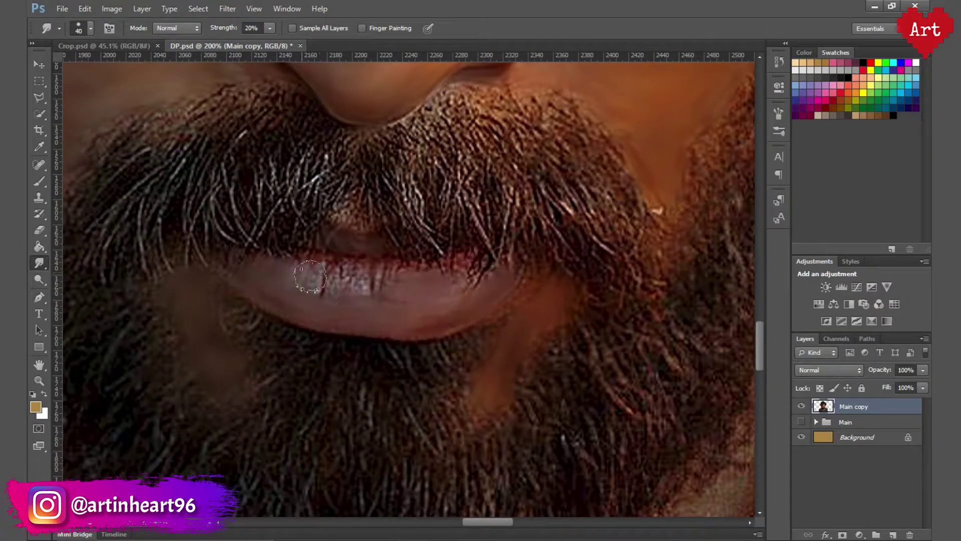
- Smooth the neck skin with an enlarged brush
{"action": "scroll", "coordinate": [217, 328], "scroll_direction": "down", "scroll_amount": 3}
{"action": "scroll", "coordinate": [532, 382], "scroll_direction": "up", "scroll_amount": 3}
{"action": "key", "text": "bracketright"}
{"action": "key", "text": "bracketright"}
{"action": "key", "text": "bracketright"}
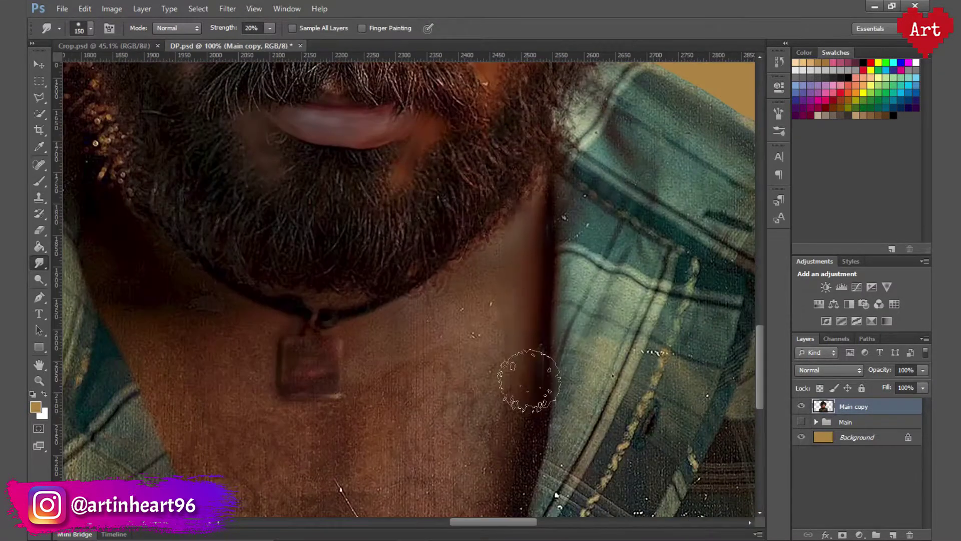
{"action": "left_click_drag", "start_coordinate": [532, 382], "coordinate": [525, 247]}
{"action": "scroll", "coordinate": [525, 247], "scroll_direction": "up", "scroll_amount": 1}
{"action": "scroll", "coordinate": [489, 319], "scroll_direction": "down", "scroll_amount": 1}
{"action": "scroll", "coordinate": [482, 365], "scroll_direction": "up", "scroll_amount": 1}
- Resize the smudge brush for the upper neck and the eye's white and lid
{"action": "key", "text": "bracketleft"}
{"action": "key", "text": "bracketleft"}
{"action": "key", "text": "bracketleft"}
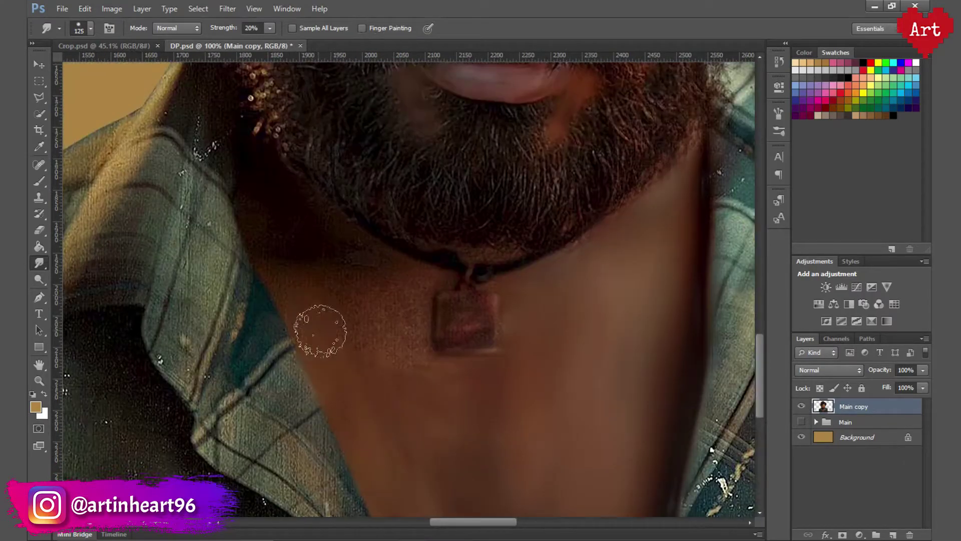
{"action": "scroll", "coordinate": [438, 278], "scroll_direction": "down", "scroll_amount": 1}
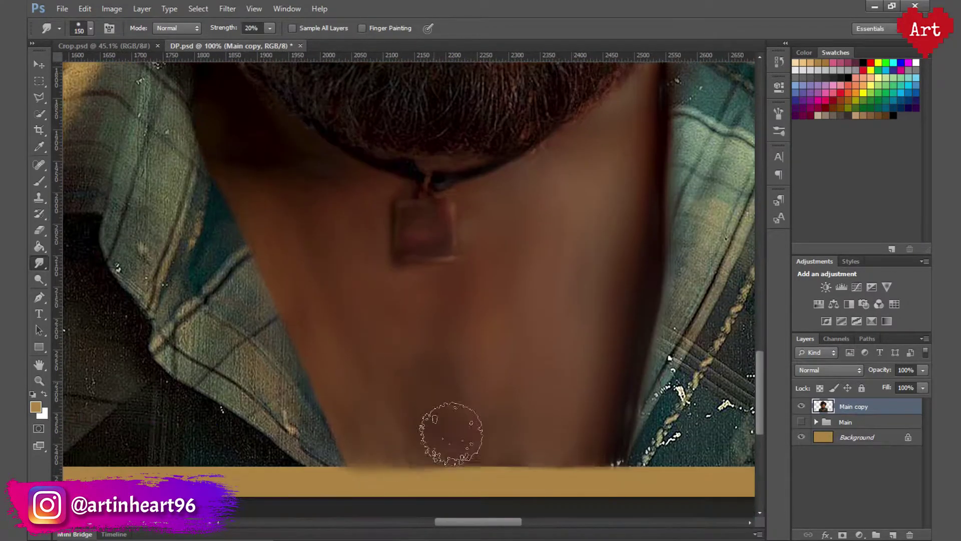
{"action": "scroll", "coordinate": [400, 340], "scroll_direction": "up", "scroll_amount": 1}
{"action": "key", "text": "bracketright"}
{"action": "key", "text": "bracketright"}
{"action": "key", "text": "bracketright"}
{"action": "scroll", "coordinate": [401, 340], "scroll_direction": "down", "scroll_amount": 2}
{"action": "scroll", "coordinate": [450, 276], "scroll_direction": "up", "scroll_amount": 4}
{"action": "key", "text": "bracketleft"}
{"action": "key", "text": "bracketleft"}
{"action": "key", "text": "bracketleft"}
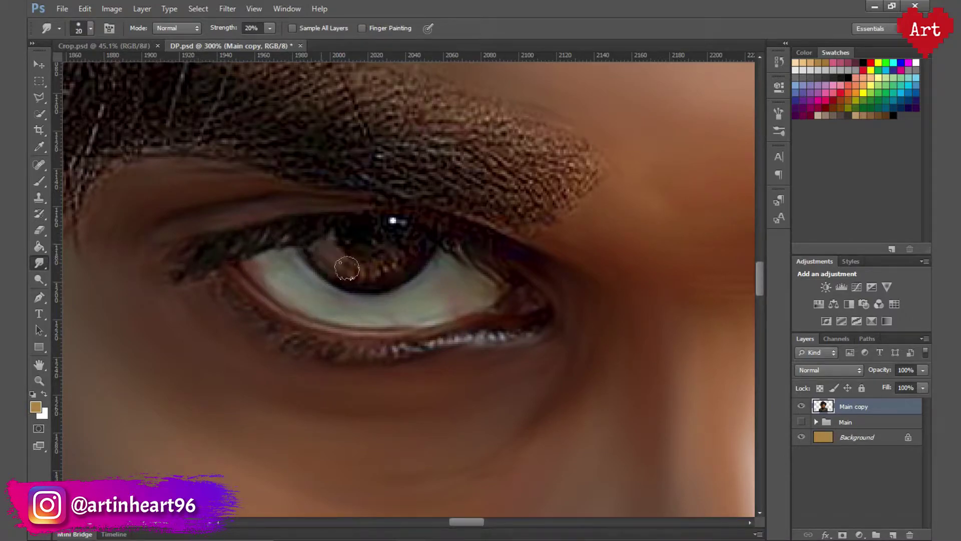
- Smooth the lower eyelid lash line with a slightly larger brush
{"action": "scroll", "coordinate": [452, 258], "scroll_direction": "down", "scroll_amount": 2}
{"action": "scroll", "coordinate": [295, 279], "scroll_direction": "up", "scroll_amount": 1}
{"action": "key", "text": "bracketright"}
{"action": "left_click_drag", "start_coordinate": [498, 304], "coordinate": [366, 320]}
{"action": "key", "text": "bracketleft"}
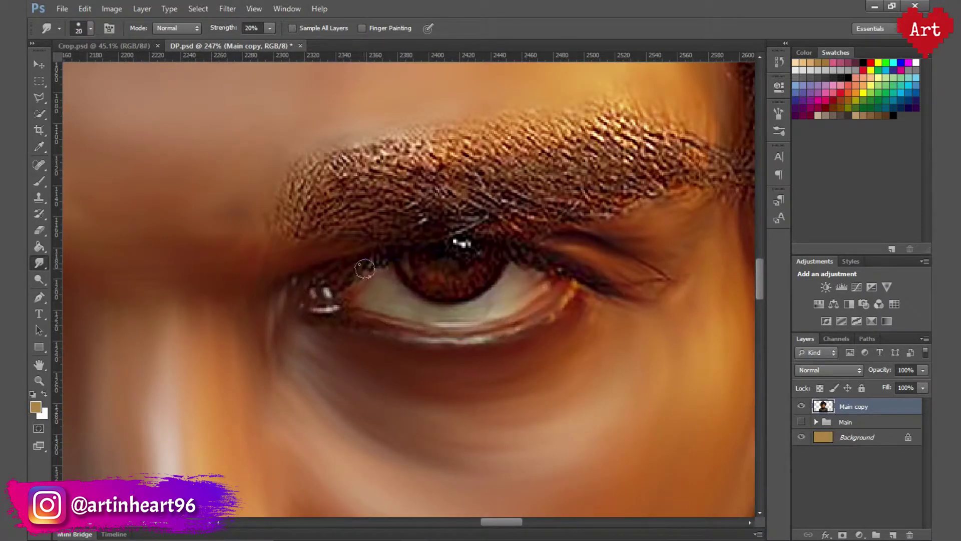
- Enlarge the brush for the cheek and lower smudge strength to 10%
{"action": "scroll", "coordinate": [447, 353], "scroll_direction": "down", "scroll_amount": 2}
{"action": "scroll", "coordinate": [451, 240], "scroll_direction": "down", "scroll_amount": 1}
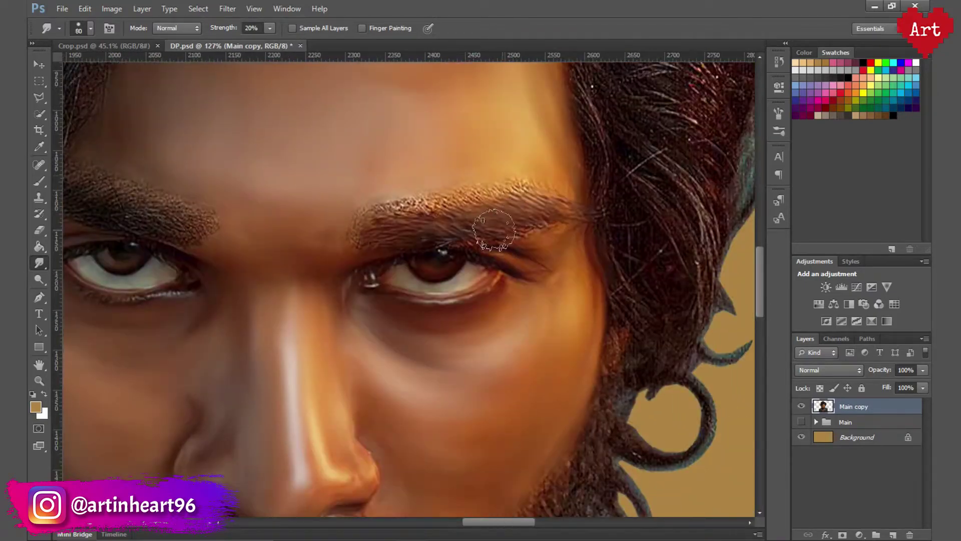
{"action": "key", "text": "bracketright"}
{"action": "key", "text": "bracketright"}
{"action": "key", "text": "bracketright"}
{"action": "scroll", "coordinate": [321, 198], "scroll_direction": "up", "scroll_amount": 2}
{"action": "scroll", "coordinate": [186, 199], "scroll_direction": "down", "scroll_amount": 3}
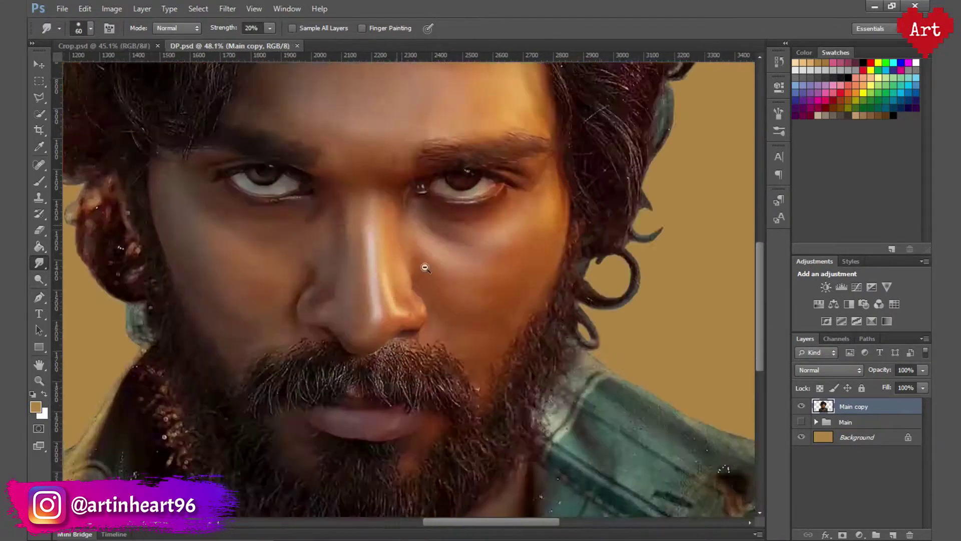
{"action": "scroll", "coordinate": [422, 208], "scroll_direction": "up", "scroll_amount": 3}
{"action": "key", "text": "bracketright"}
{"action": "key", "text": "bracketright"}
{"action": "key", "text": "bracketright"}
{"action": "key", "text": "1"}
- Soften the brows and upper forehead at 10% with a larger brush
{"action": "scroll", "coordinate": [574, 349], "scroll_direction": "up", "scroll_amount": 2}
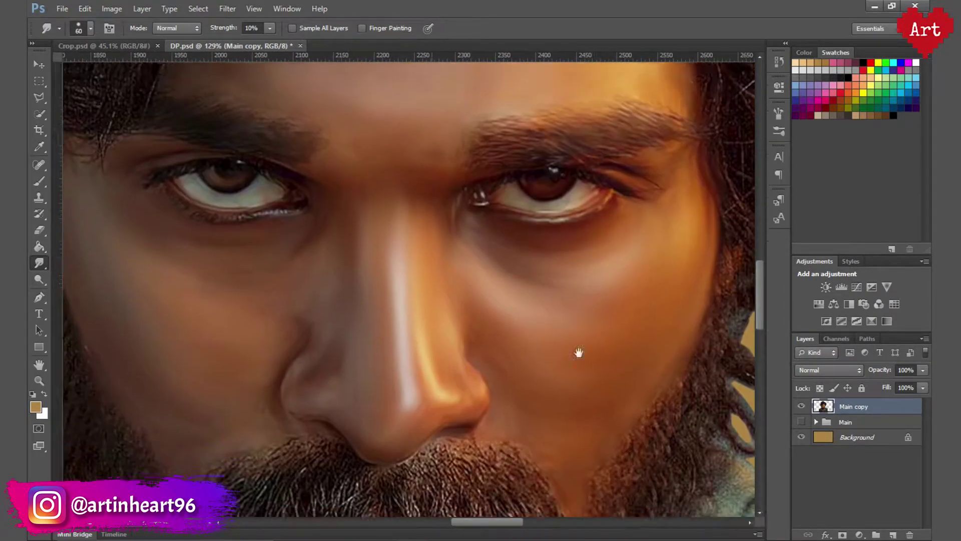
{"action": "key", "text": "bracketright"}
{"action": "key", "text": "bracketright"}
{"action": "key", "text": "bracketright"}
{"action": "scroll", "coordinate": [329, 327], "scroll_direction": "down", "scroll_amount": 1}
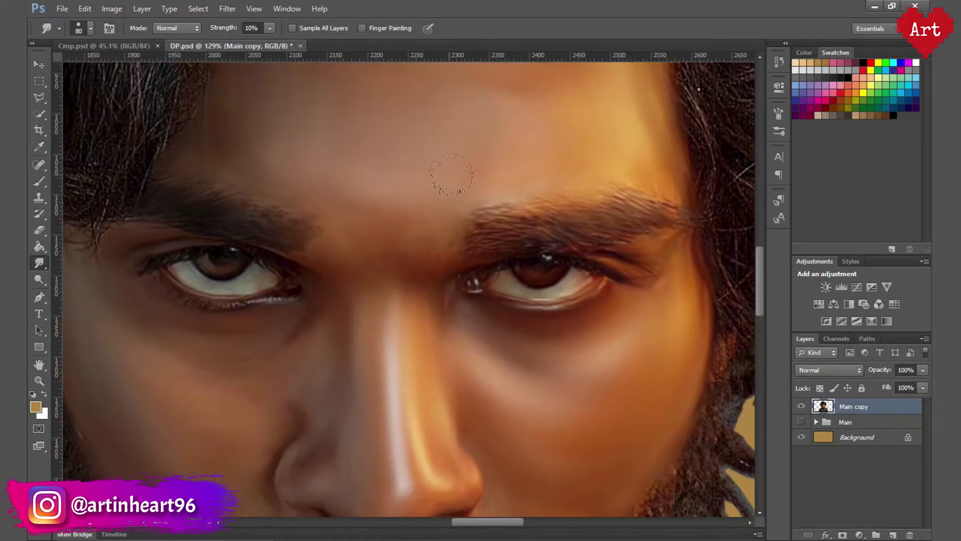
{"action": "scroll", "coordinate": [555, 209], "scroll_direction": "up", "scroll_amount": 2}
{"action": "key", "text": "bracketright"}
{"action": "key", "text": "bracketright"}
{"action": "key", "text": "bracketleft"}
{"action": "key", "text": "bracketleft"}
{"action": "key", "text": "bracketleft"}
- Blend the inner eye corner and lips with a smaller brush
{"action": "scroll", "coordinate": [526, 165], "scroll_direction": "down", "scroll_amount": 3}
{"action": "scroll", "coordinate": [500, 190], "scroll_direction": "left", "scroll_amount": 3}
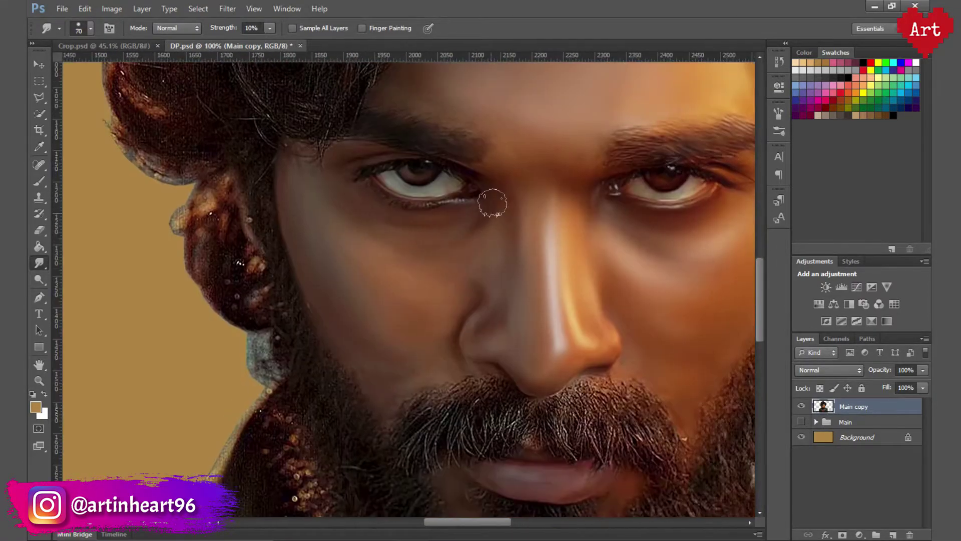
{"action": "scroll", "coordinate": [430, 250], "scroll_direction": "down", "scroll_amount": 3}
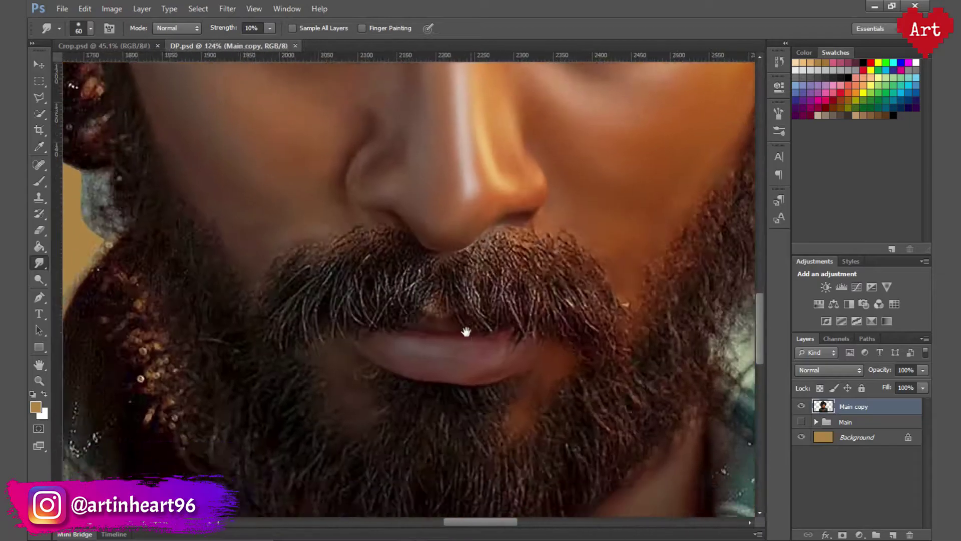
{"action": "scroll", "coordinate": [572, 336], "scroll_direction": "up", "scroll_amount": 2}
{"action": "key", "text": "bracketleft"}
- Soften the neck and chest, adjusting the brush size
{"action": "scroll", "coordinate": [409, 232], "scroll_direction": "down", "scroll_amount": 3}
{"action": "scroll", "coordinate": [501, 261], "scroll_direction": "down", "scroll_amount": 3}
{"action": "key", "text": "bracketright"}
{"action": "key", "text": "bracketright"}
{"action": "key", "text": "bracketright"}
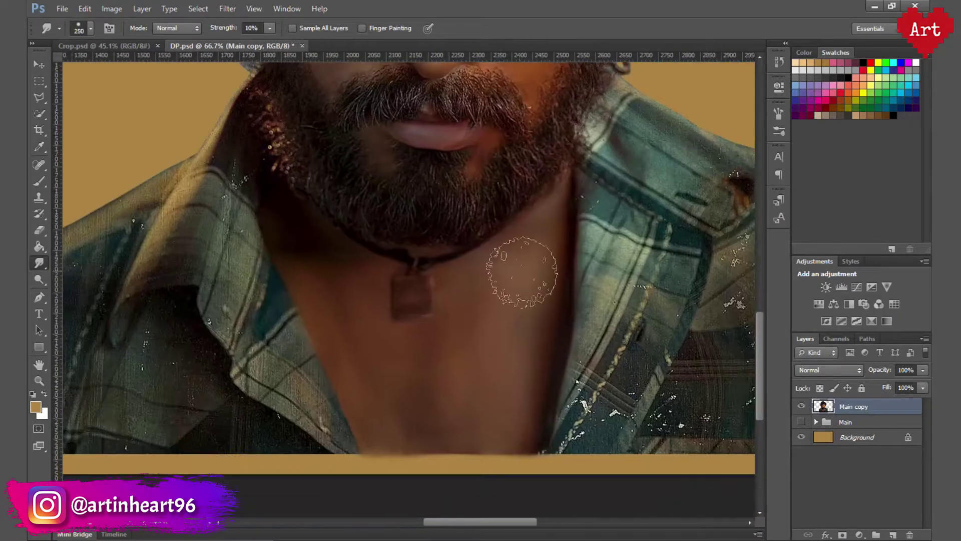
{"action": "key", "text": "bracketleft"}
{"action": "key", "text": "bracketleft"}
{"action": "key", "text": "bracketleft"}
{"action": "scroll", "coordinate": [500, 251], "scroll_direction": "down", "scroll_amount": 3}
{"action": "scroll", "coordinate": [501, 251], "scroll_direction": "up", "scroll_amount": 3}
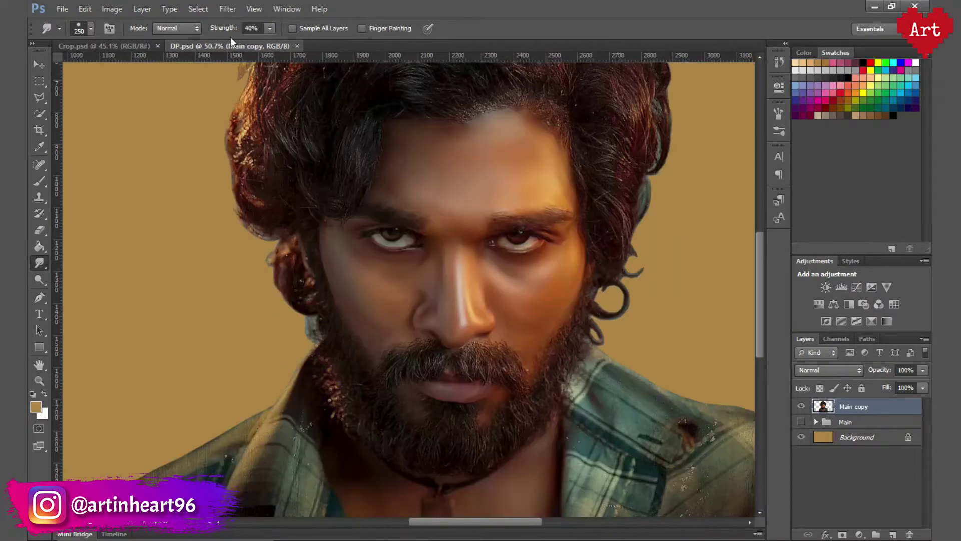
- Smudge the plaid shirt collar and shoulder fabric at 40% strength
{"action": "scroll", "coordinate": [558, 234], "scroll_direction": "right", "scroll_amount": 3}
{"action": "key", "text": "4"}
{"action": "left_click_drag", "start_coordinate": [558, 234], "coordinate": [650, 221]}
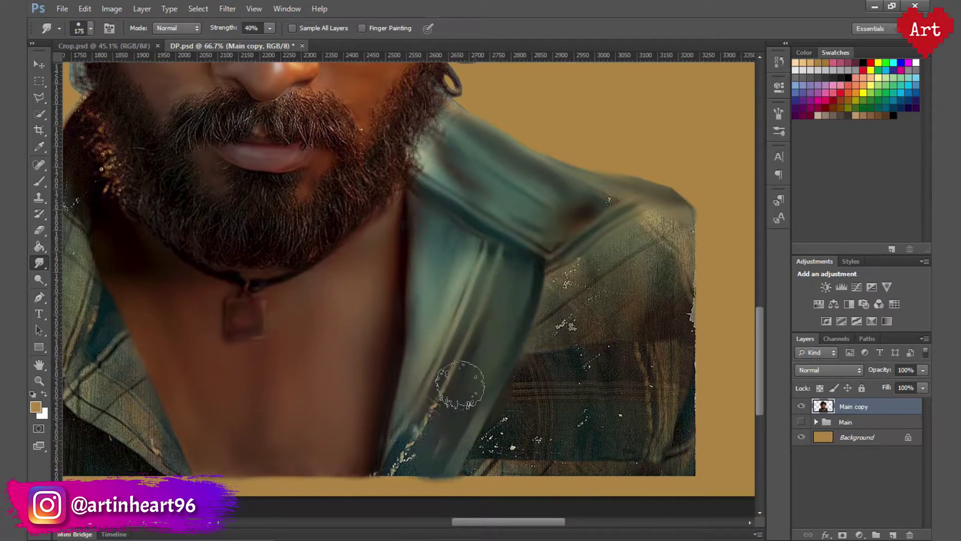
{"action": "mouse_move", "coordinate": [457, 385]}
{"action": "left_mouse_down"}
{"action": "mouse_move", "coordinate": [524, 412]}
{"action": "mouse_move", "coordinate": [202, 433]}
{"action": "left_mouse_up"}
{"action": "scroll", "coordinate": [666, 266], "scroll_direction": "left", "scroll_amount": 5}
- Duplicate the layer as Main copy 2 and smudge the hair top into smoother strands
{"action": "key", "text": "ctrl+j"}
{"action": "scroll", "coordinate": [692, 418], "scroll_direction": "down", "scroll_amount": 5}
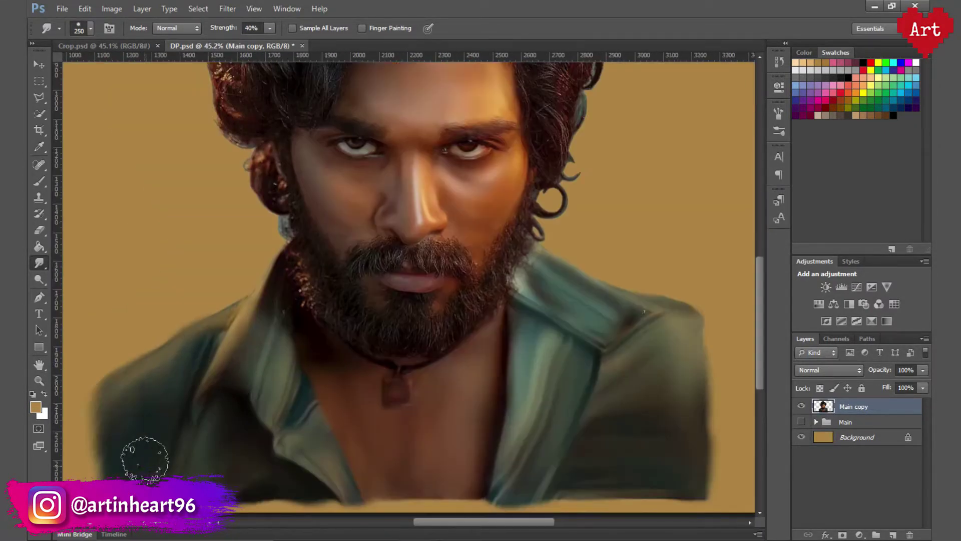
{"action": "scroll", "coordinate": [441, 200], "scroll_direction": "up", "scroll_amount": 5}
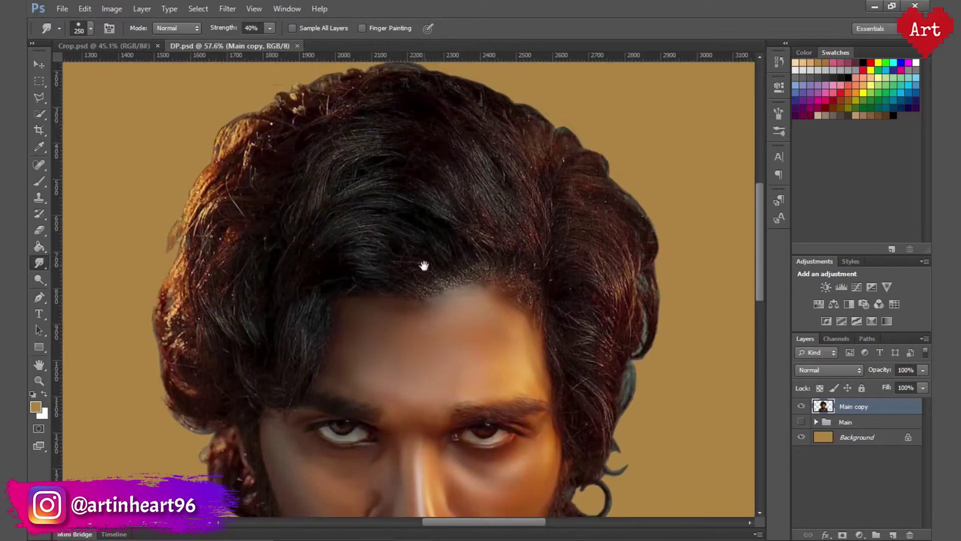
{"action": "key", "text": "bracketleft"}
{"action": "key", "text": "bracketleft"}
{"action": "key", "text": "bracketleft"}
{"action": "mouse_move", "coordinate": [465, 326]}
{"action": "left_mouse_down"}
{"action": "mouse_move", "coordinate": [568, 300]}
{"action": "mouse_move", "coordinate": [365, 322]}
{"action": "left_mouse_up"}
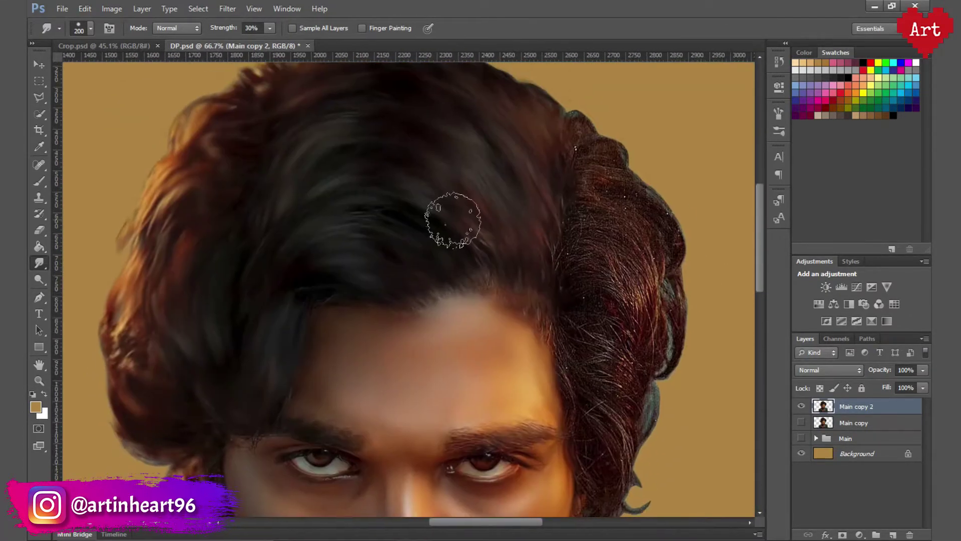
- Soften the hair edge and face with a smaller smudge brush
{"action": "key", "text": "bracketleft"}
{"action": "key", "text": "bracketleft"}
{"action": "scroll", "coordinate": [476, 263], "scroll_direction": "up", "scroll_amount": 2}
{"action": "key", "text": "bracketleft"}
{"action": "key", "text": "bracketleft"}
{"action": "left_click_drag", "start_coordinate": [474, 416], "coordinate": [474, 196]}
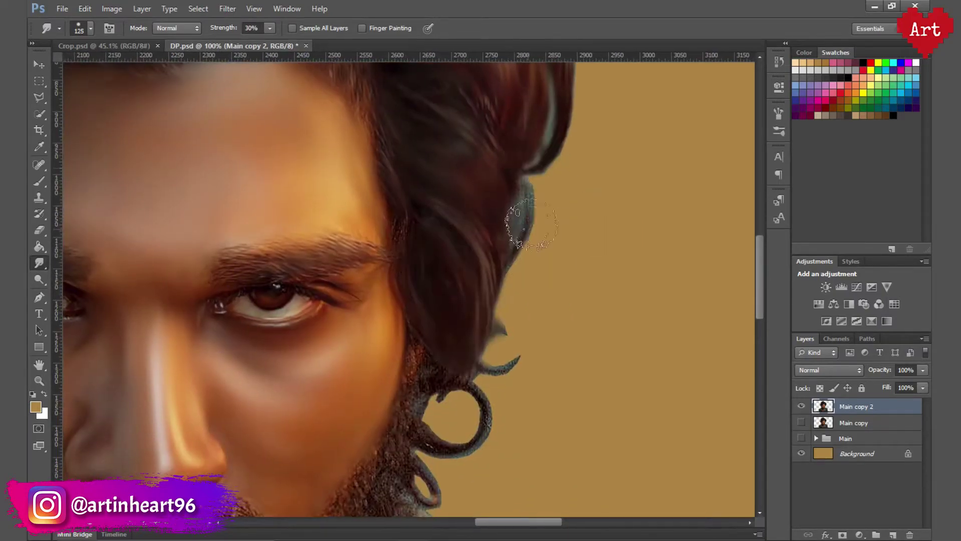
{"action": "key", "text": "bracketleft"}
{"action": "scroll", "coordinate": [532, 225], "scroll_direction": "down", "scroll_amount": 5}
{"action": "scroll", "coordinate": [504, 176], "scroll_direction": "down", "scroll_amount": 3}
{"action": "scroll", "coordinate": [429, 333], "scroll_direction": "left", "scroll_amount": 5}
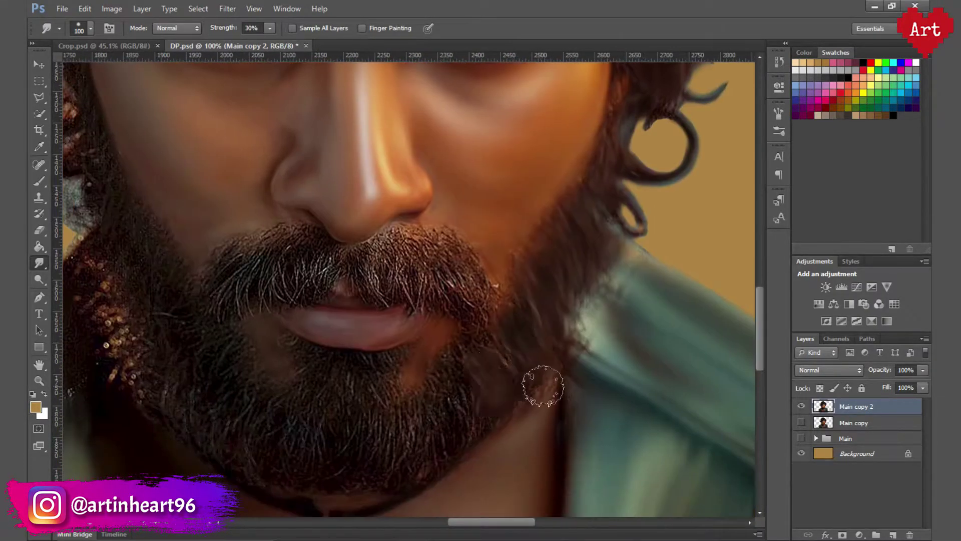
- Blend the mustache and beard, lowering smudge strength to 10%
{"action": "key", "text": "bracketright"}
{"action": "key", "text": "bracketright"}
{"action": "key", "text": "bracketleft"}
{"action": "key", "text": "bracketleft"}
{"action": "key", "text": "bracketleft"}
{"action": "scroll", "coordinate": [254, 296], "scroll_direction": "down", "scroll_amount": 2}
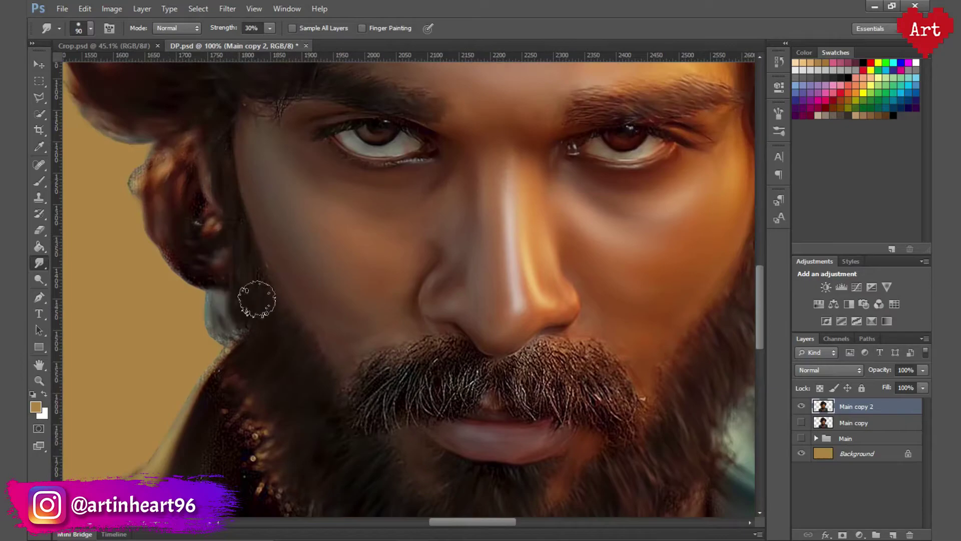
{"action": "scroll", "coordinate": [511, 397], "scroll_direction": "down", "scroll_amount": 1}
{"action": "scroll", "coordinate": [636, 314], "scroll_direction": "up", "scroll_amount": 5}
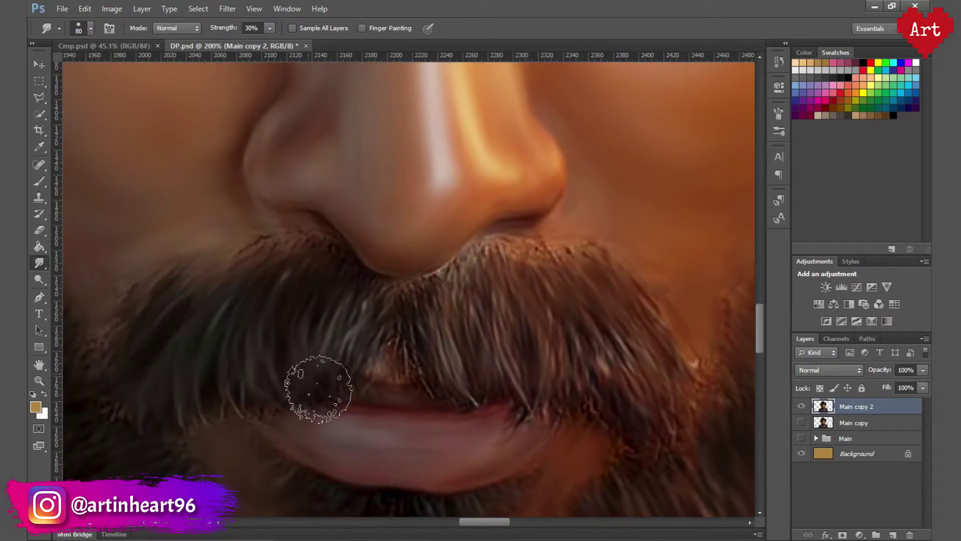
{"action": "scroll", "coordinate": [405, 308], "scroll_direction": "down", "scroll_amount": 4}
{"action": "key", "text": "1"}
- Soften the eyebrow and hairline at 10% strength
{"action": "scroll", "coordinate": [590, 451], "scroll_direction": "up", "scroll_amount": 4}
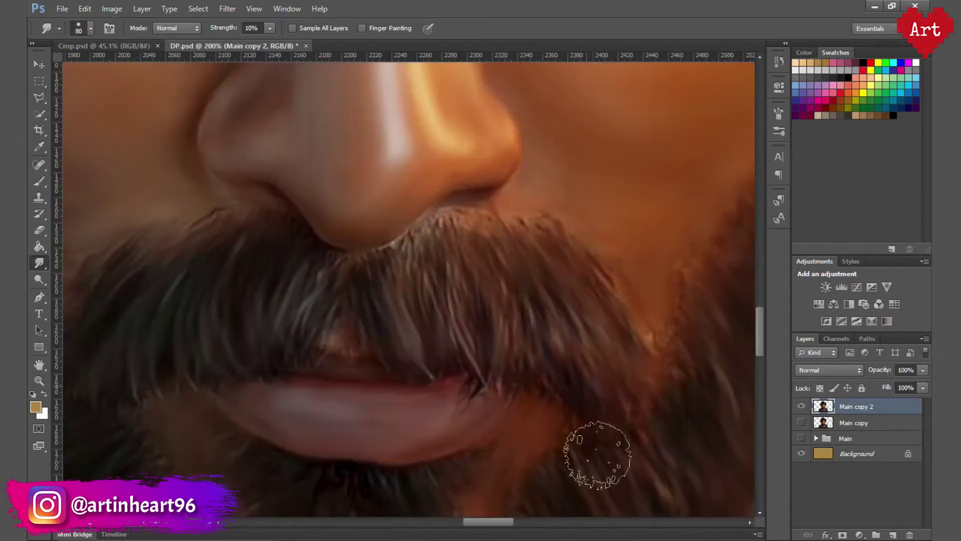
{"action": "scroll", "coordinate": [339, 244], "scroll_direction": "down", "scroll_amount": 3}
{"action": "scroll", "coordinate": [660, 257], "scroll_direction": "up", "scroll_amount": 10}
{"action": "scroll", "coordinate": [627, 214], "scroll_direction": "down", "scroll_amount": 10}
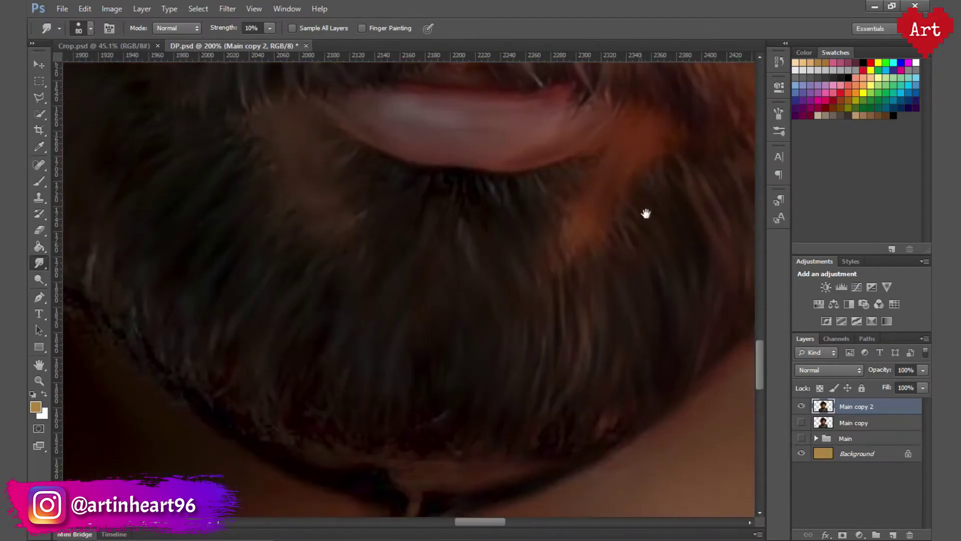
{"action": "scroll", "coordinate": [648, 211], "scroll_direction": "left", "scroll_amount": 5}
{"action": "left_click_drag", "start_coordinate": [386, 389], "coordinate": [403, 273]}
{"action": "scroll", "coordinate": [360, 386], "scroll_direction": "up", "scroll_amount": 10}
{"action": "scroll", "coordinate": [521, 226], "scroll_direction": "up", "scroll_amount": 3}
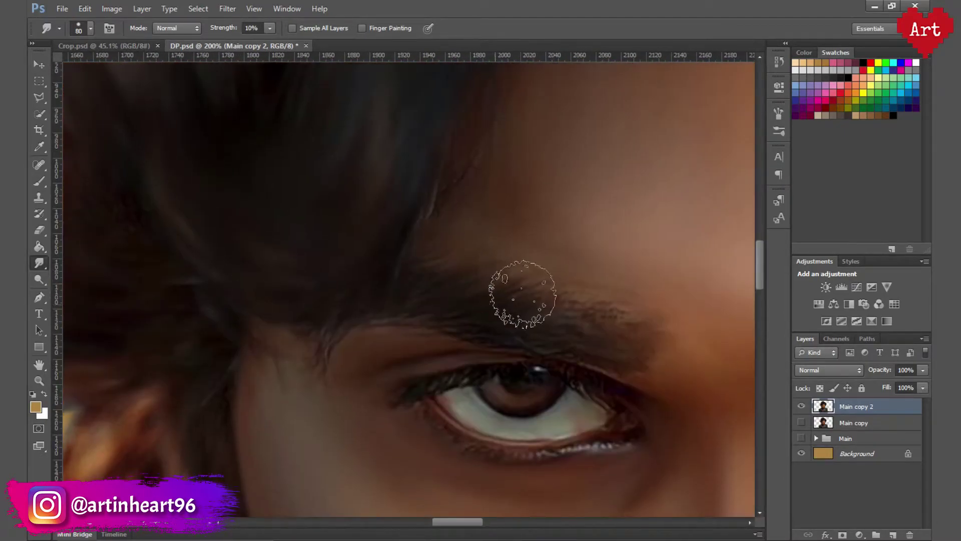
{"action": "scroll", "coordinate": [412, 273], "scroll_direction": "up", "scroll_amount": 3}
{"action": "scroll", "coordinate": [412, 273], "scroll_direction": "up", "scroll_amount": 5}
{"action": "scroll", "coordinate": [266, 281], "scroll_direction": "up", "scroll_amount": 5}
- Smooth the cheek with an enlarged smudge brush
{"action": "scroll", "coordinate": [312, 223], "scroll_direction": "right", "scroll_amount": 5}
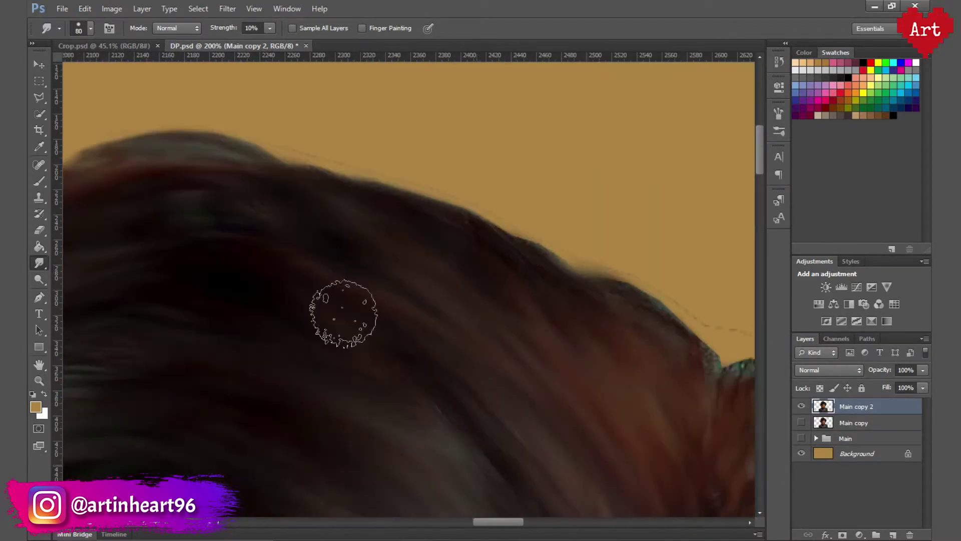
{"action": "scroll", "coordinate": [343, 305], "scroll_direction": "right", "scroll_amount": 3}
{"action": "scroll", "coordinate": [478, 134], "scroll_direction": "down", "scroll_amount": 3}
{"action": "scroll", "coordinate": [392, 199], "scroll_direction": "down", "scroll_amount": 5}
{"action": "scroll", "coordinate": [350, 225], "scroll_direction": "left", "scroll_amount": 5}
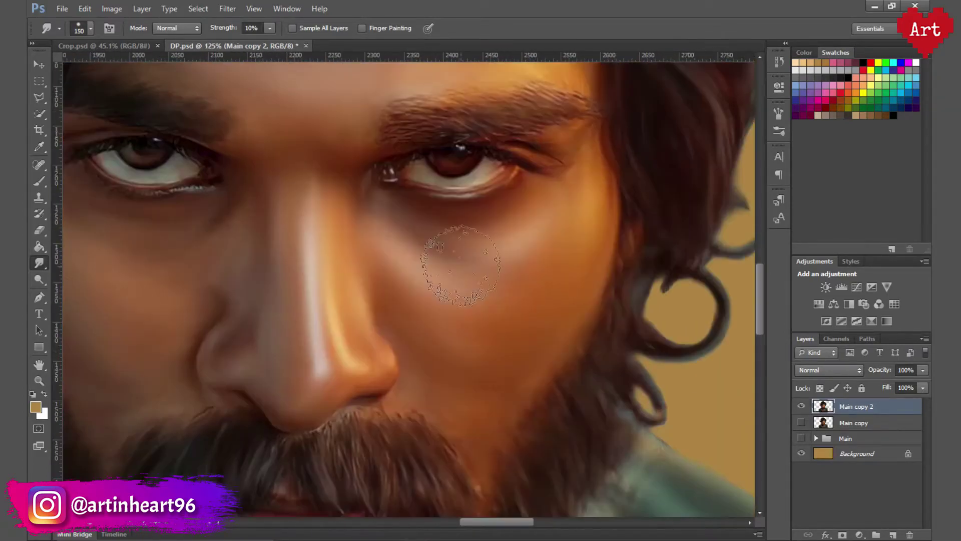
{"action": "key", "text": "bracketright"}
{"action": "key", "text": "bracketright"}
{"action": "key", "text": "bracketright"}
{"action": "scroll", "coordinate": [471, 191], "scroll_direction": "up", "scroll_amount": 5}
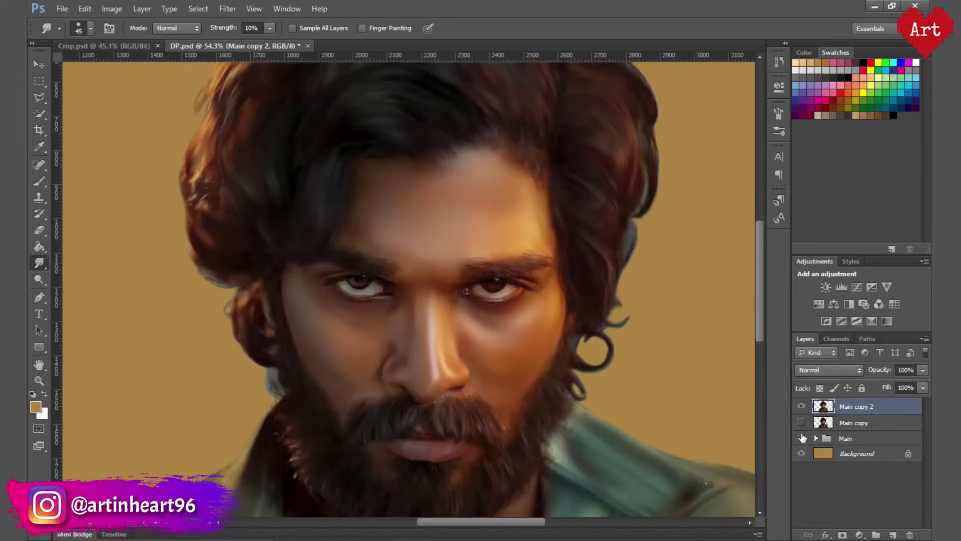
- Hide the Main layer and feather both shoulder edges outward at 50% strength
{"action": "left_click", "coordinate": [803, 438]}
{"action": "scroll", "coordinate": [492, 352], "scroll_direction": "down", "scroll_amount": 3}
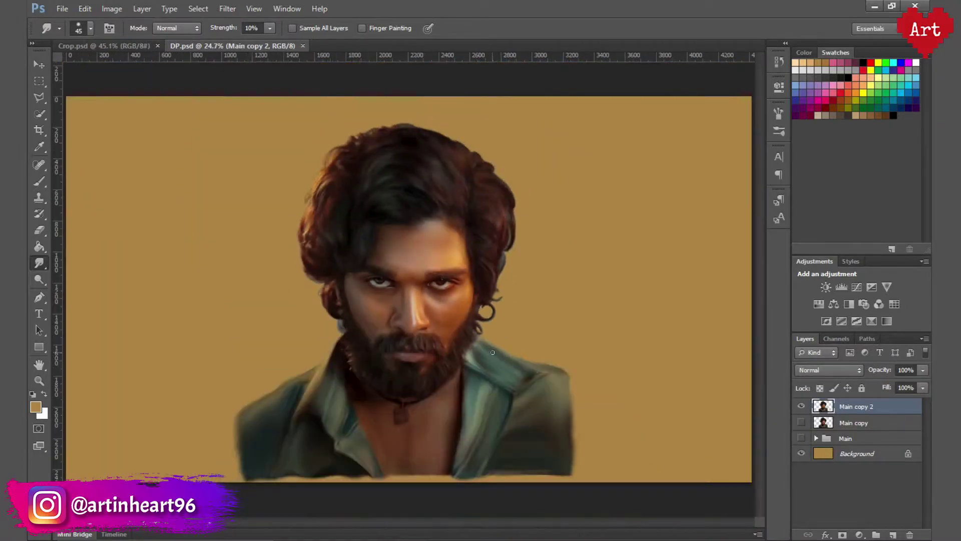
{"action": "left_click", "coordinate": [232, 31]}
{"action": "left_click_drag", "start_coordinate": [231, 32], "coordinate": [255, 32]}
{"action": "key", "text": "bracketright"}
{"action": "key", "text": "bracketright"}
{"action": "key", "text": "bracketright"}
{"action": "left_click_drag", "start_coordinate": [568, 418], "coordinate": [556, 451]}
{"action": "mouse_move", "coordinate": [256, 400]}
{"action": "left_mouse_down"}
{"action": "mouse_move", "coordinate": [235, 466]}
{"action": "mouse_move", "coordinate": [423, 468]}
{"action": "mouse_move", "coordinate": [525, 451]}
{"action": "mouse_move", "coordinate": [561, 431]}
{"action": "left_mouse_up"}
- Save the document as DP.psd
{"action": "key", "text": "bracketleft"}
{"action": "key", "text": "bracketleft"}
{"action": "key", "text": "bracketleft"}
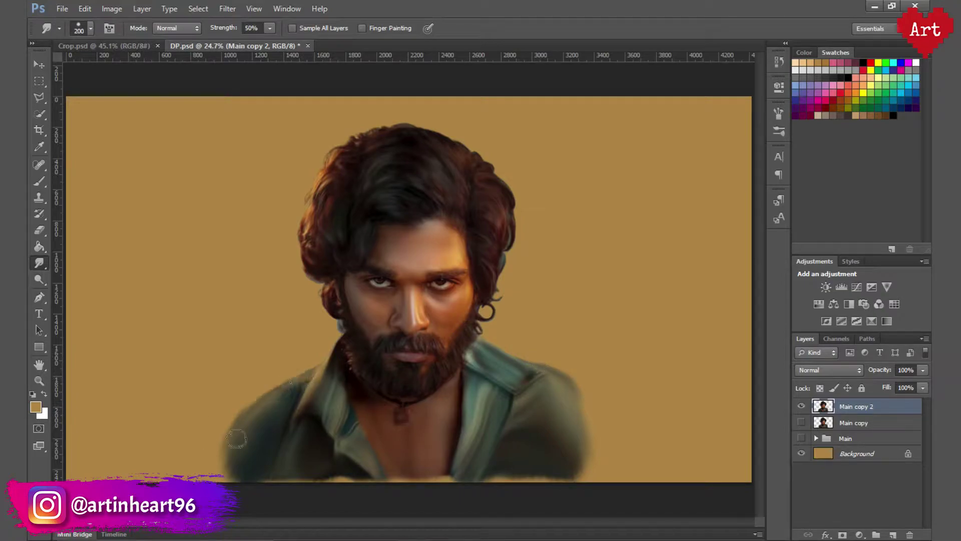
{"action": "key", "text": "ctrl+s"}
{"action": "scroll", "coordinate": [430, 293], "scroll_direction": "up", "scroll_amount": 3}
- Create an Mk layer group with a nested Eyes group holding a new empty layer
{"action": "scroll", "coordinate": [431, 293], "scroll_direction": "up", "scroll_amount": 2}
{"action": "left_click", "coordinate": [875, 534]}
{"action": "double_click", "coordinate": [850, 405]}
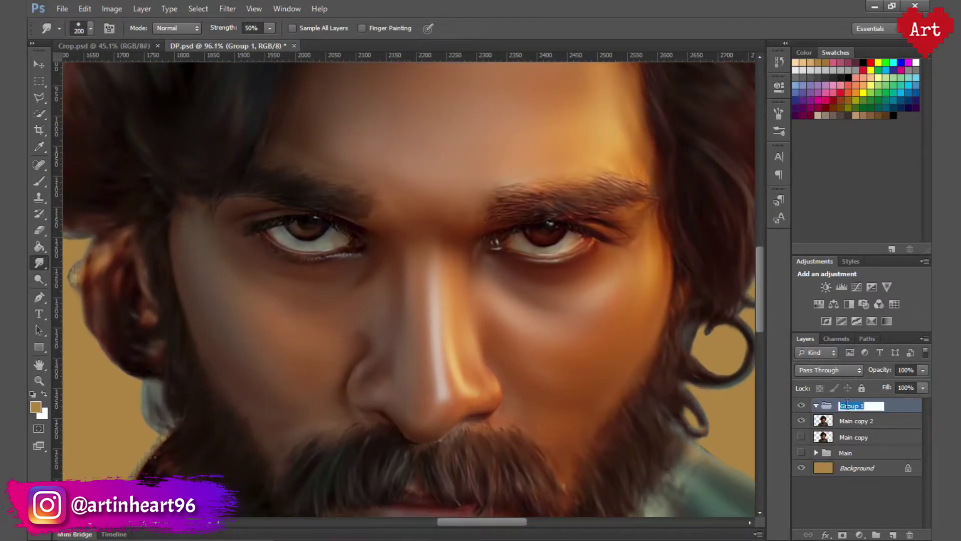
{"action": "type", "text": "Mk"}
{"action": "key", "text": "Return"}
{"action": "left_click", "coordinate": [876, 534]}
{"action": "double_click", "coordinate": [854, 420]}
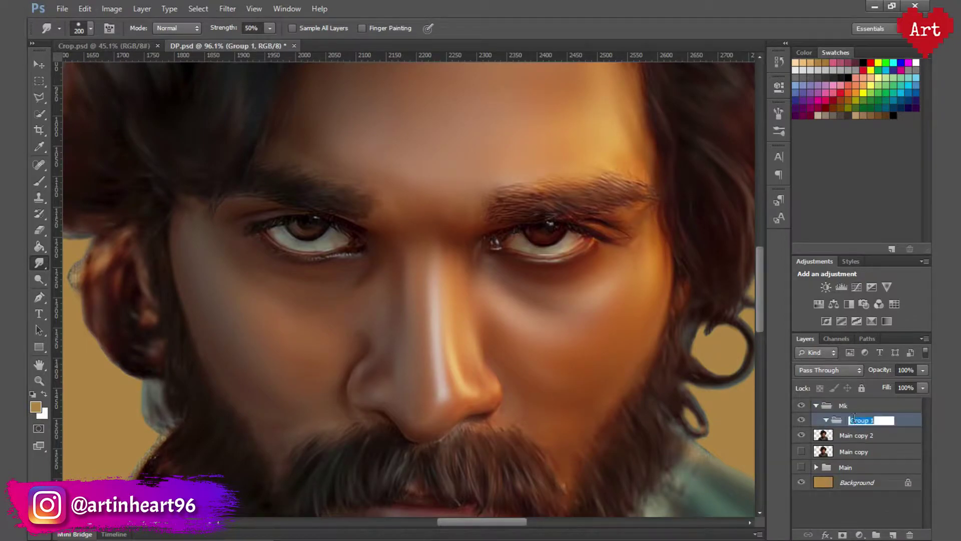
{"action": "type", "text": "Eyes"}
{"action": "key", "text": "Return"}
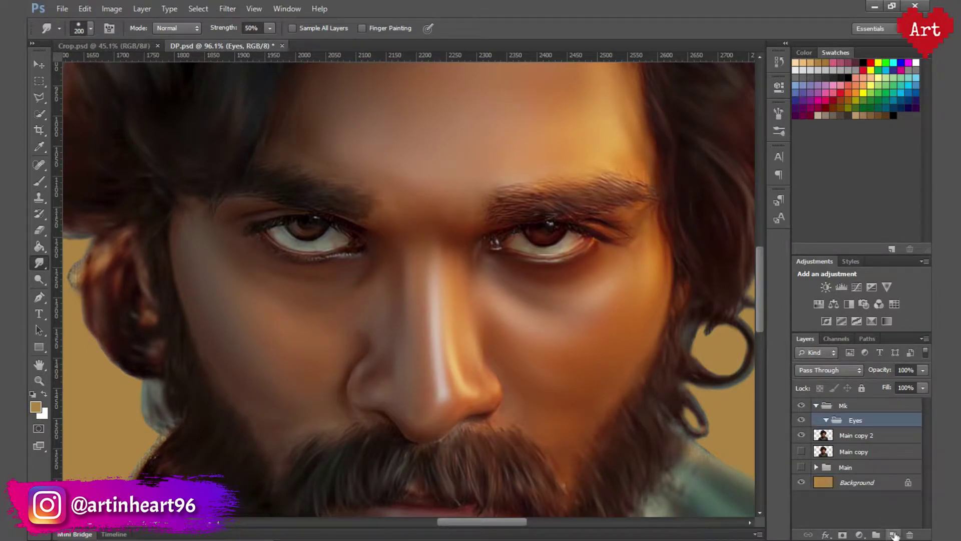
{"action": "left_click", "coordinate": [894, 535]}
- Set up a smaller Brush at 60% opacity with white as the painting colour
{"action": "key", "text": "b"}
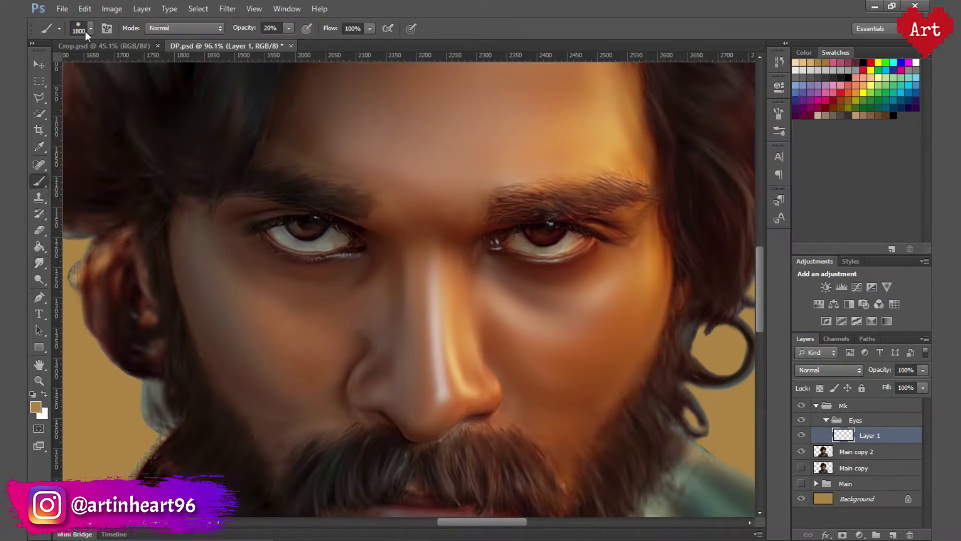
{"action": "left_click", "coordinate": [255, 30]}
{"action": "type", "text": "60"}
{"action": "key", "text": "Return"}
{"action": "scroll", "coordinate": [326, 241], "scroll_direction": "up", "scroll_amount": 5}
{"action": "key", "text": "bracketleft"}
{"action": "key", "text": "bracketleft"}
{"action": "key", "text": "bracketleft"}
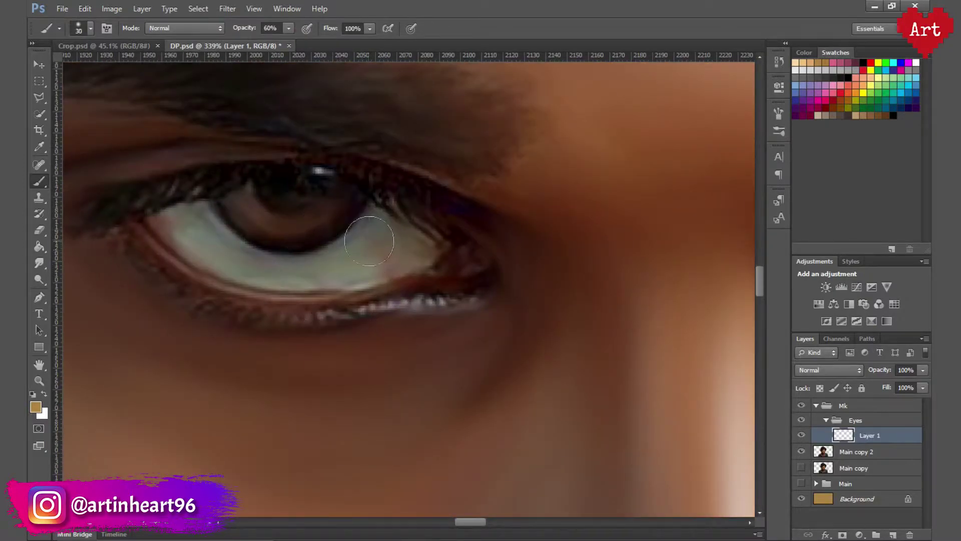
{"action": "key", "text": "d"}
{"action": "left_click", "coordinate": [41, 394]}
{"action": "key", "text": "bracketright"}
- Paint white over the left eye white, redoing the stroke at 40% with a 10 px brush
{"action": "mouse_move", "coordinate": [361, 210]}
{"action": "left_mouse_down"}
{"action": "mouse_move", "coordinate": [431, 265]}
{"action": "mouse_move", "coordinate": [338, 274]}
{"action": "left_mouse_up"}
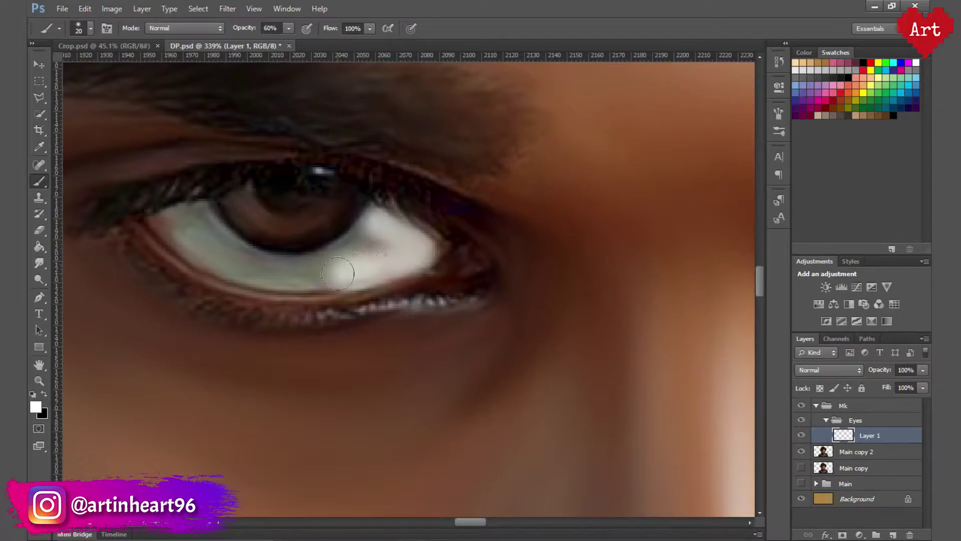
{"action": "key", "text": "ctrl+z"}
{"action": "key", "text": "bracketleft"}
{"action": "key", "text": "4"}
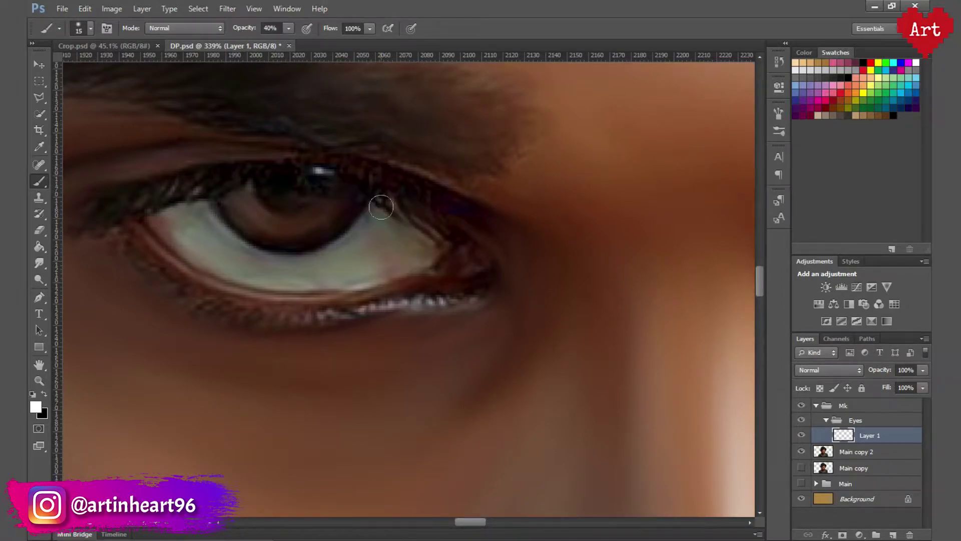
{"action": "key", "text": "bracketleft"}
{"action": "mouse_move", "coordinate": [381, 207]}
{"action": "left_mouse_down"}
{"action": "mouse_move", "coordinate": [426, 250]}
{"action": "mouse_move", "coordinate": [315, 281]}
{"action": "mouse_move", "coordinate": [235, 271]}
{"action": "mouse_move", "coordinate": [186, 251]}
{"action": "mouse_move", "coordinate": [155, 220]}
{"action": "mouse_move", "coordinate": [172, 208]}
{"action": "mouse_move", "coordinate": [213, 213]}
{"action": "mouse_move", "coordinate": [265, 256]}
{"action": "mouse_move", "coordinate": [331, 248]}
{"action": "mouse_move", "coordinate": [373, 216]}
{"action": "mouse_move", "coordinate": [410, 248]}
{"action": "mouse_move", "coordinate": [377, 218]}
{"action": "mouse_move", "coordinate": [346, 263]}
{"action": "mouse_move", "coordinate": [357, 269]}
{"action": "mouse_move", "coordinate": [265, 271]}
{"action": "mouse_move", "coordinate": [186, 220]}
{"action": "mouse_move", "coordinate": [194, 231]}
{"action": "left_mouse_up"}
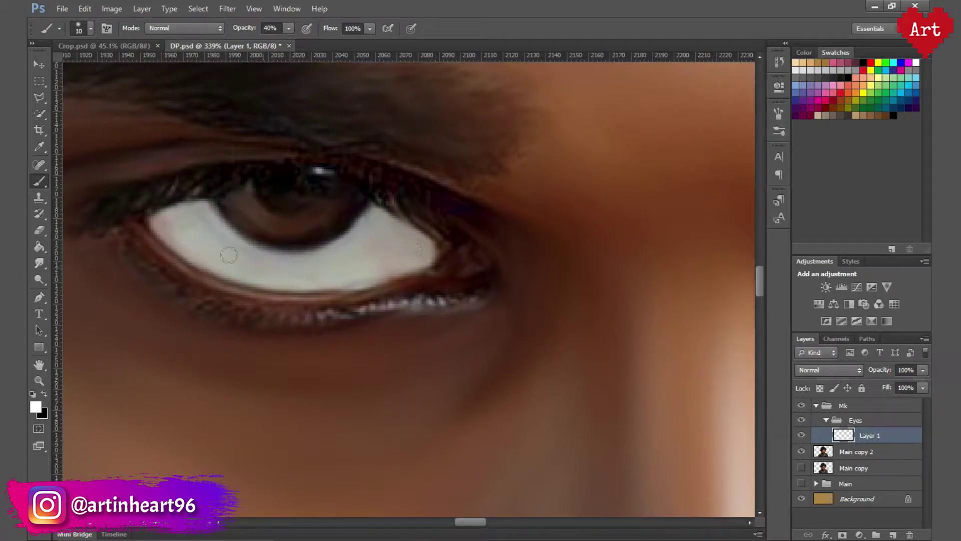
- Paint white along the right eye white, then switch to a small eraser for spill
{"action": "scroll", "coordinate": [455, 257], "scroll_direction": "right", "scroll_amount": 5}
{"action": "scroll", "coordinate": [401, 264], "scroll_direction": "right", "scroll_amount": 5}
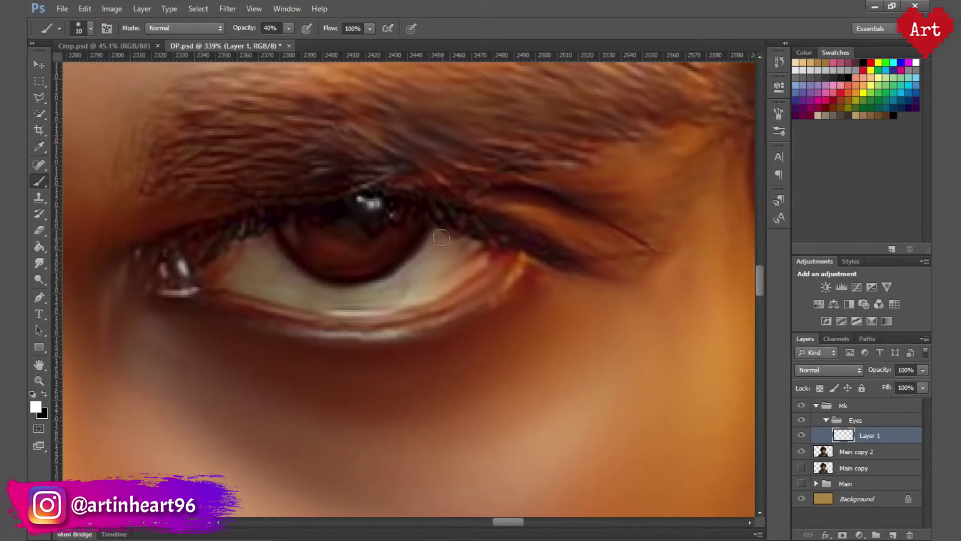
{"action": "mouse_move", "coordinate": [435, 235]}
{"action": "left_mouse_down"}
{"action": "mouse_move", "coordinate": [477, 249]}
{"action": "mouse_move", "coordinate": [435, 285]}
{"action": "mouse_move", "coordinate": [450, 272]}
{"action": "mouse_move", "coordinate": [322, 301]}
{"action": "mouse_move", "coordinate": [375, 306]}
{"action": "mouse_move", "coordinate": [220, 278]}
{"action": "mouse_move", "coordinate": [242, 250]}
{"action": "mouse_move", "coordinate": [360, 288]}
{"action": "mouse_move", "coordinate": [433, 246]}
{"action": "mouse_move", "coordinate": [398, 285]}
{"action": "mouse_move", "coordinate": [440, 255]}
{"action": "mouse_move", "coordinate": [383, 290]}
{"action": "mouse_move", "coordinate": [292, 283]}
{"action": "left_mouse_up"}
{"action": "mouse_move", "coordinate": [246, 262]}
{"action": "left_mouse_down"}
{"action": "mouse_move", "coordinate": [360, 278]}
{"action": "mouse_move", "coordinate": [361, 254]}
{"action": "mouse_move", "coordinate": [365, 262]}
{"action": "mouse_move", "coordinate": [322, 257]}
{"action": "mouse_move", "coordinate": [346, 263]}
{"action": "left_mouse_up"}
{"action": "key", "text": "e"}
{"action": "key", "text": "bracketleft"}
{"action": "key", "text": "bracketleft"}
{"action": "key", "text": "bracketleft"}
{"action": "left_click", "coordinate": [90, 28]}
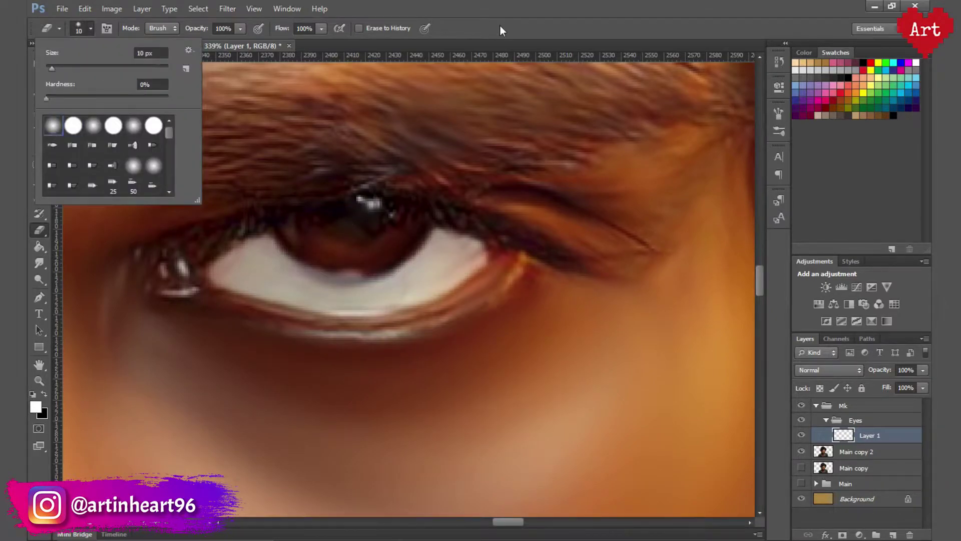
{"action": "left_click", "coordinate": [90, 28]}
- Blend the eye-white layer as Overlay at 60% opacity
{"action": "scroll", "coordinate": [389, 263], "scroll_direction": "down", "scroll_amount": 5}
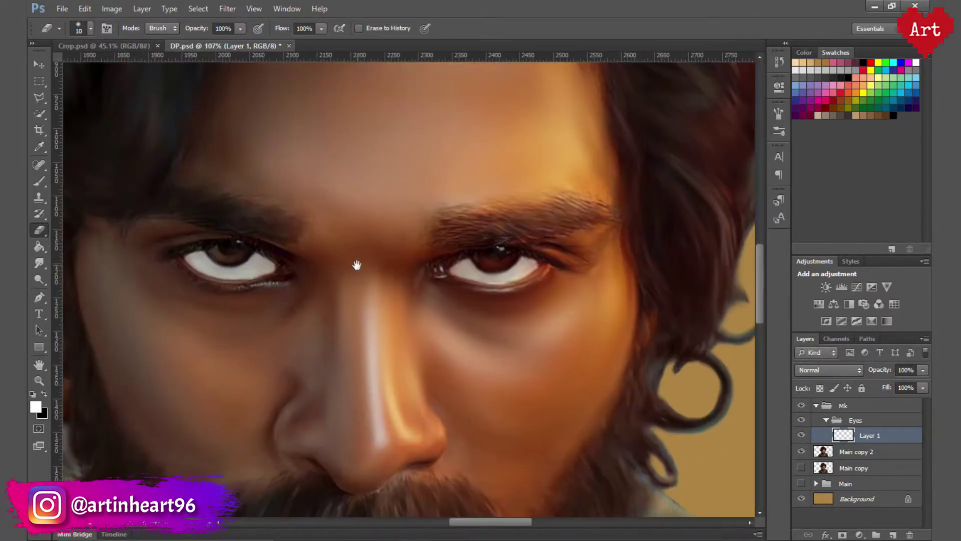
{"action": "left_click", "coordinate": [851, 370]}
{"action": "left_click", "coordinate": [806, 197]}
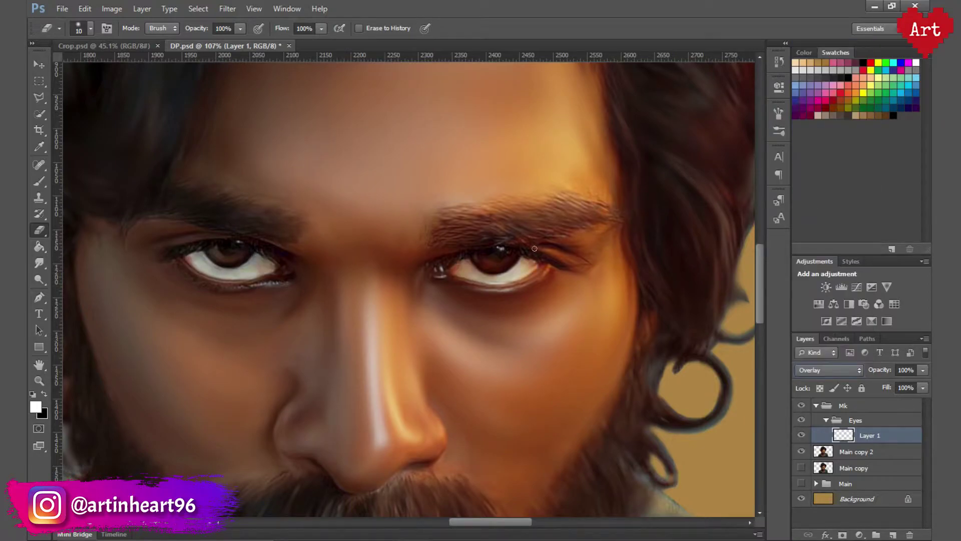
{"action": "left_click", "coordinate": [801, 435]}
{"action": "key", "text": "ctrl+0"}
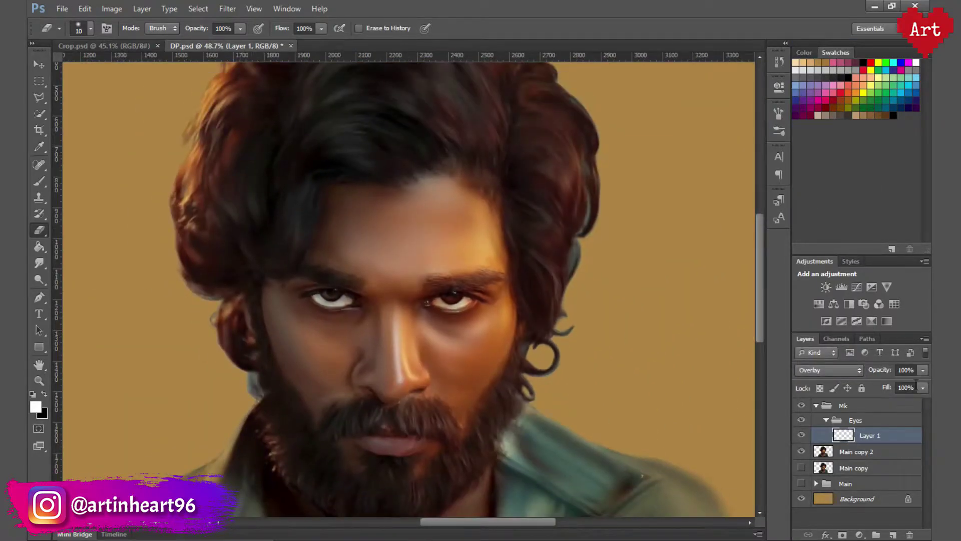
{"action": "left_click", "coordinate": [871, 371]}
{"action": "type", "text": "60"}
{"action": "key", "text": "Return"}
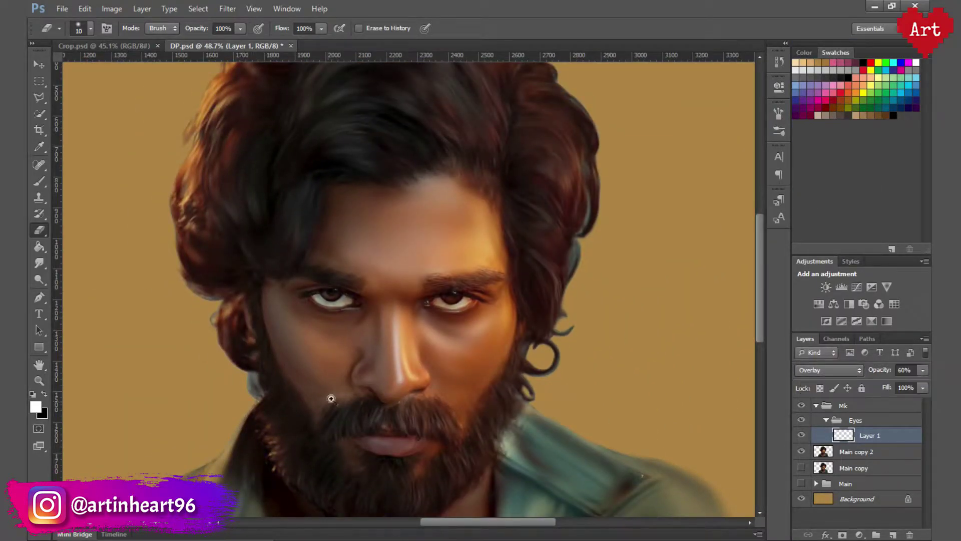
{"action": "scroll", "coordinate": [388, 398], "scroll_direction": "up", "scroll_amount": 3}
{"action": "scroll", "coordinate": [325, 280], "scroll_direction": "up", "scroll_amount": 1}
- Rename the eye-white layer to whitebg, add a new layer above it, and hide whitebg
{"action": "double_click", "coordinate": [869, 435]}
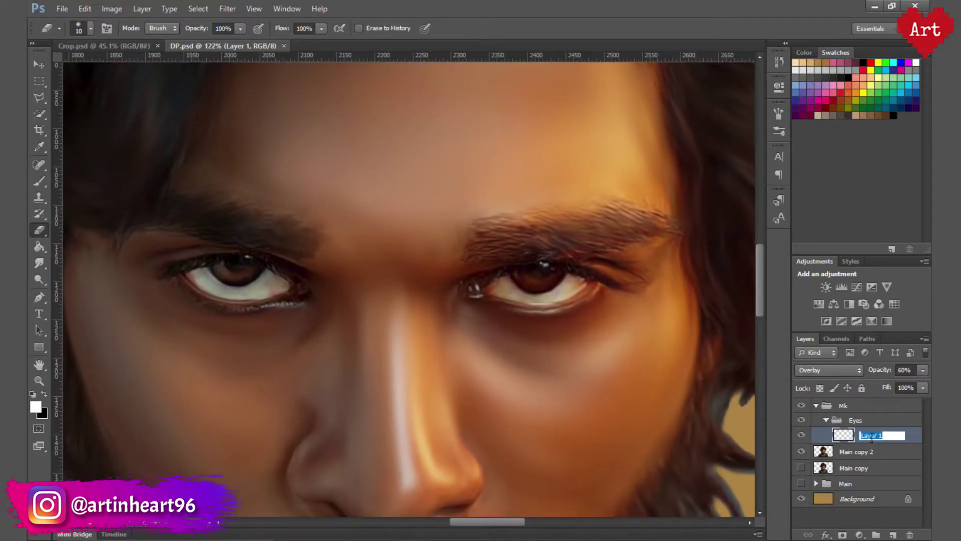
{"action": "type", "text": "whitebg"}
{"action": "key", "text": "Return"}
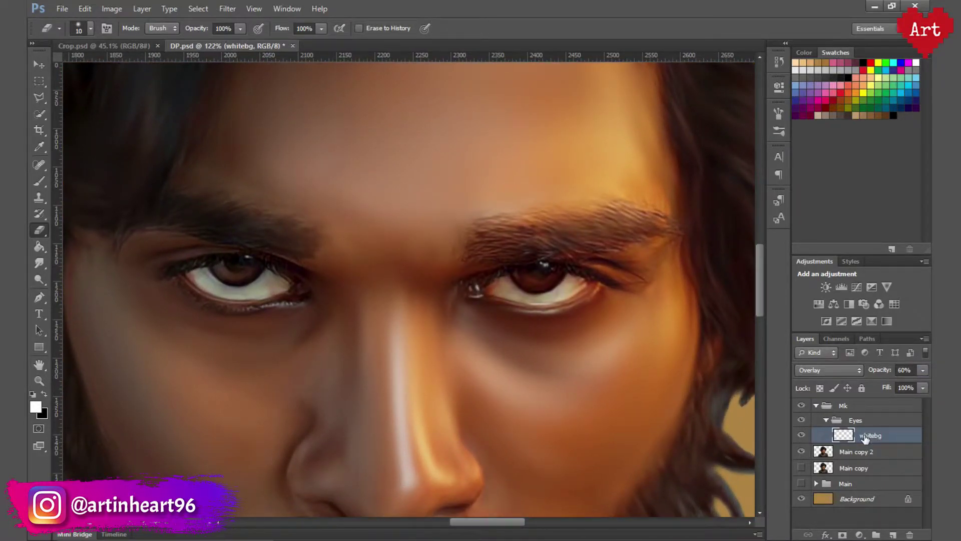
{"action": "left_click", "coordinate": [892, 535]}
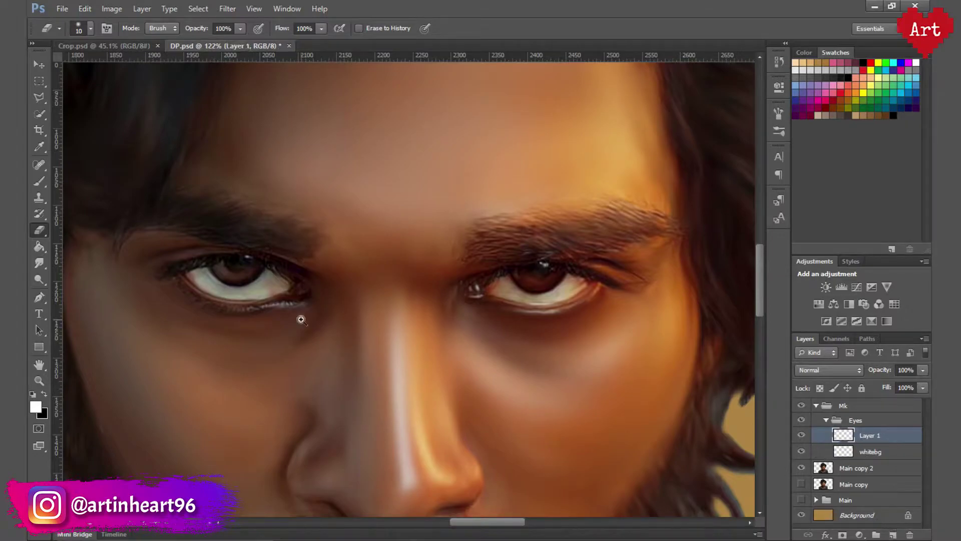
{"action": "scroll", "coordinate": [300, 290], "scroll_direction": "up", "scroll_amount": 3}
{"action": "scroll", "coordinate": [265, 320], "scroll_direction": "up", "scroll_amount": 2}
{"action": "left_click", "coordinate": [801, 452]}
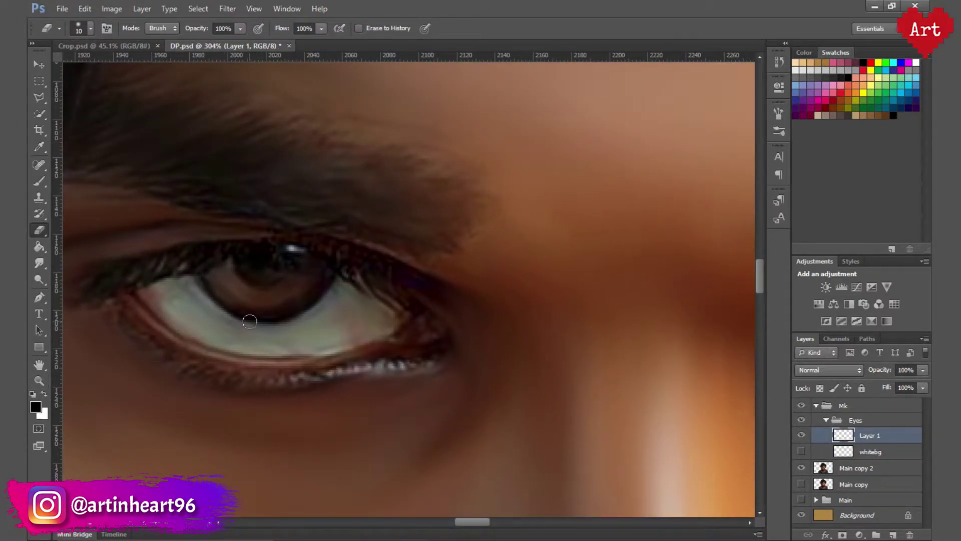
- With a 25 px brush, paint black over the right iris highlight
{"action": "key", "text": "6"}
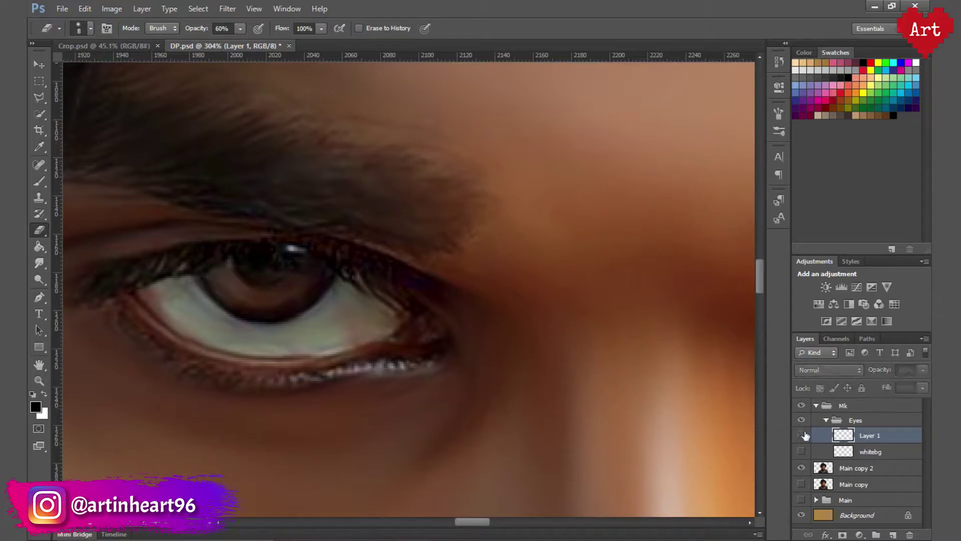
{"action": "left_click", "coordinate": [39, 176]}
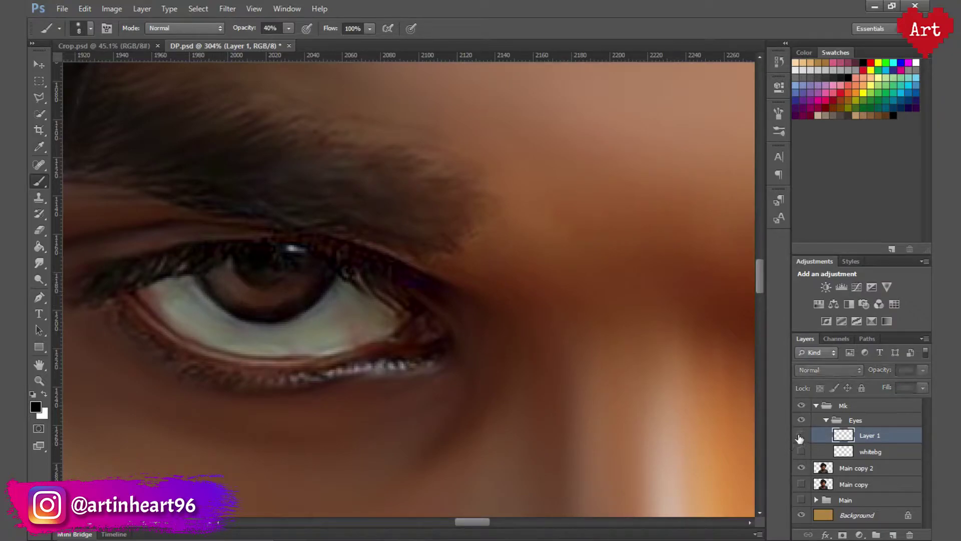
{"action": "key", "text": "bracketright"}
{"action": "key", "text": "bracketright"}
{"action": "key", "text": "bracketright"}
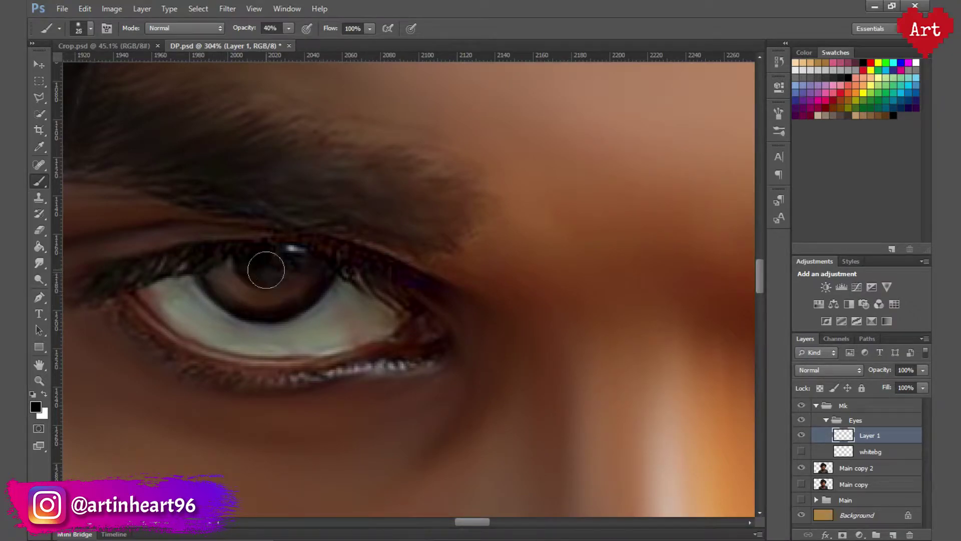
{"action": "scroll", "coordinate": [401, 253], "scroll_direction": "right", "scroll_amount": 3}
{"action": "scroll", "coordinate": [369, 251], "scroll_direction": "right", "scroll_amount": 7}
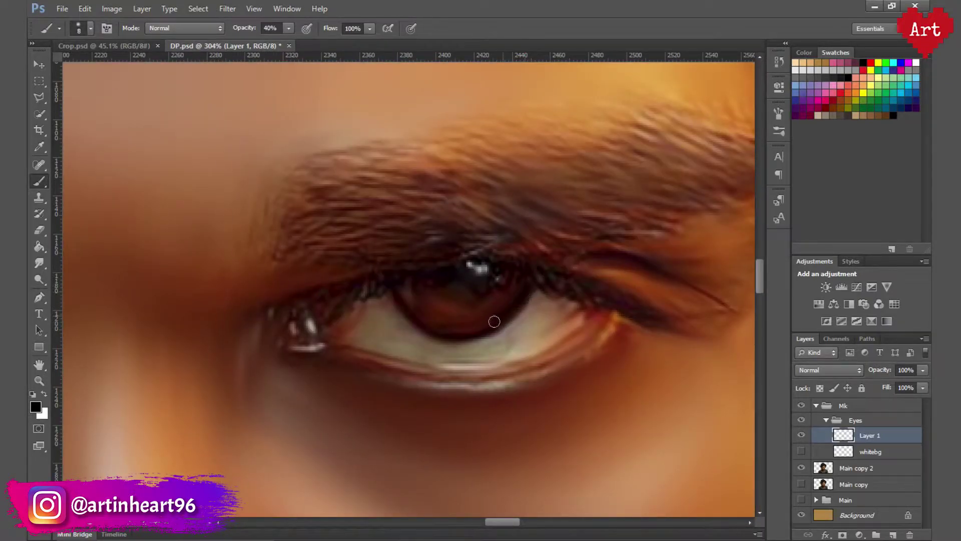
{"action": "key", "text": "bracketright"}
{"action": "key", "text": "bracketright"}
{"action": "key", "text": "bracketright"}
{"action": "left_click_drag", "start_coordinate": [457, 279], "coordinate": [472, 285]}
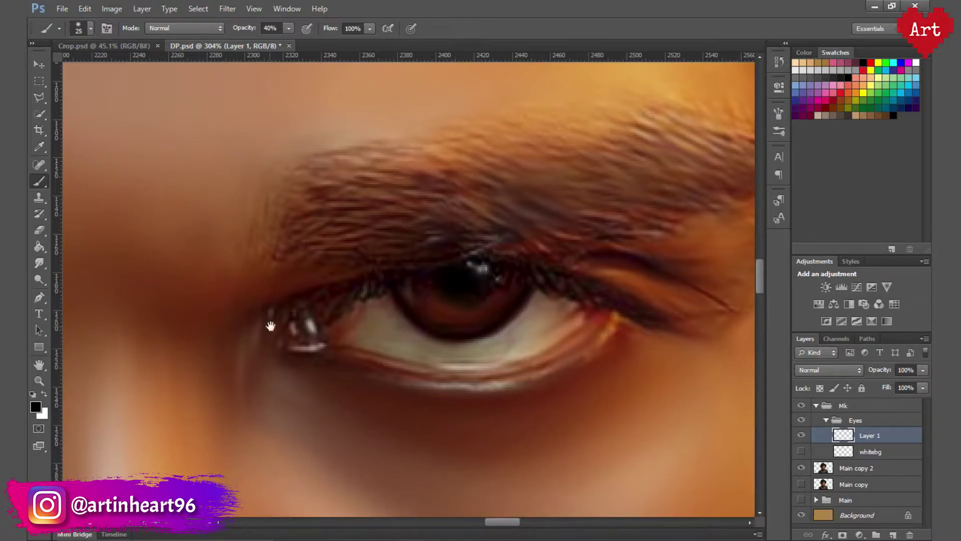
{"action": "scroll", "coordinate": [472, 285], "scroll_direction": "left", "scroll_amount": 7}
{"action": "scroll", "coordinate": [245, 278], "scroll_direction": "down", "scroll_amount": 7}
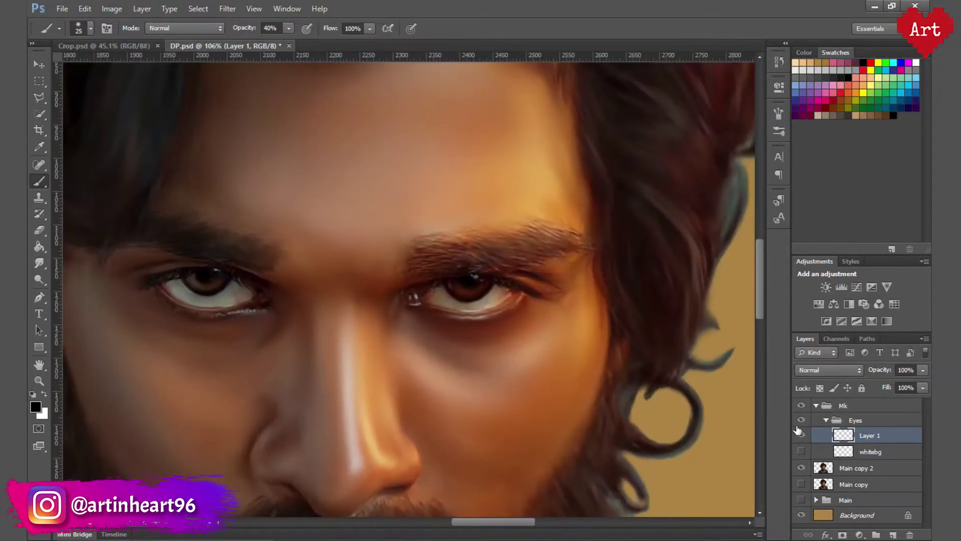
{"action": "scroll", "coordinate": [418, 306], "scroll_direction": "up", "scroll_amount": 5}
- Rename the iris layer to bl, add another new layer, and show whitebg again
{"action": "left_click_drag", "start_coordinate": [418, 306], "coordinate": [353, 304]}
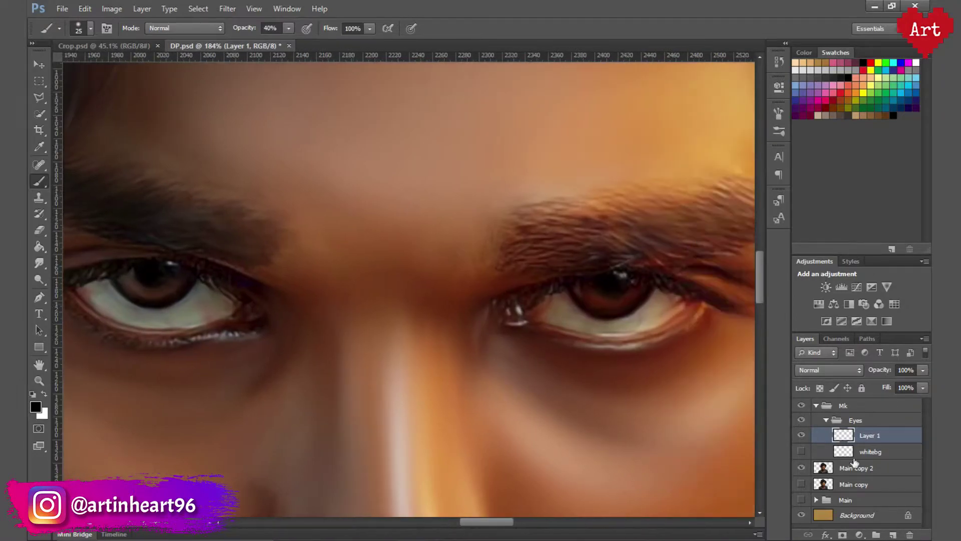
{"action": "double_click", "coordinate": [870, 435]}
{"action": "type", "text": "bl"}
{"action": "left_click", "coordinate": [864, 451]}
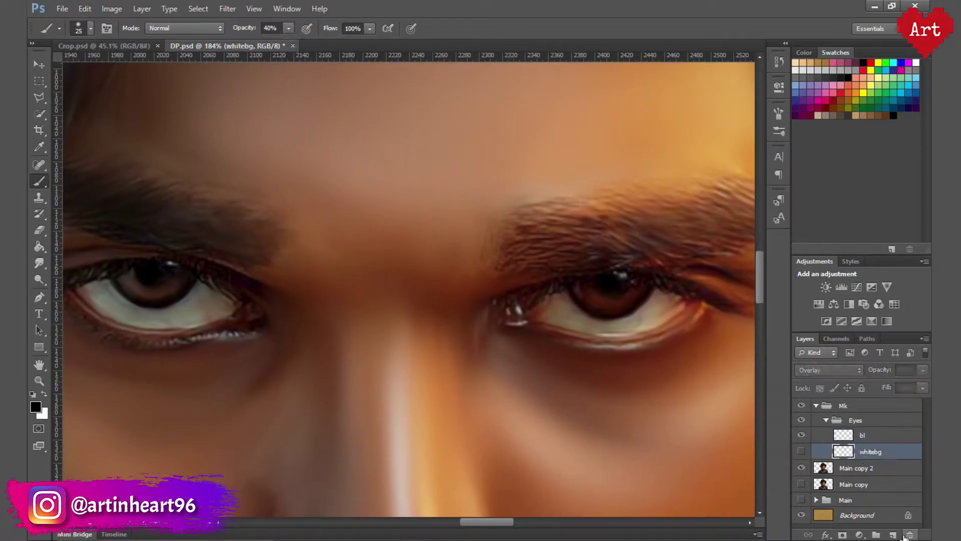
{"action": "left_click", "coordinate": [893, 535]}
{"action": "left_click", "coordinate": [801, 467]}
{"action": "left_click", "coordinate": [853, 471]}
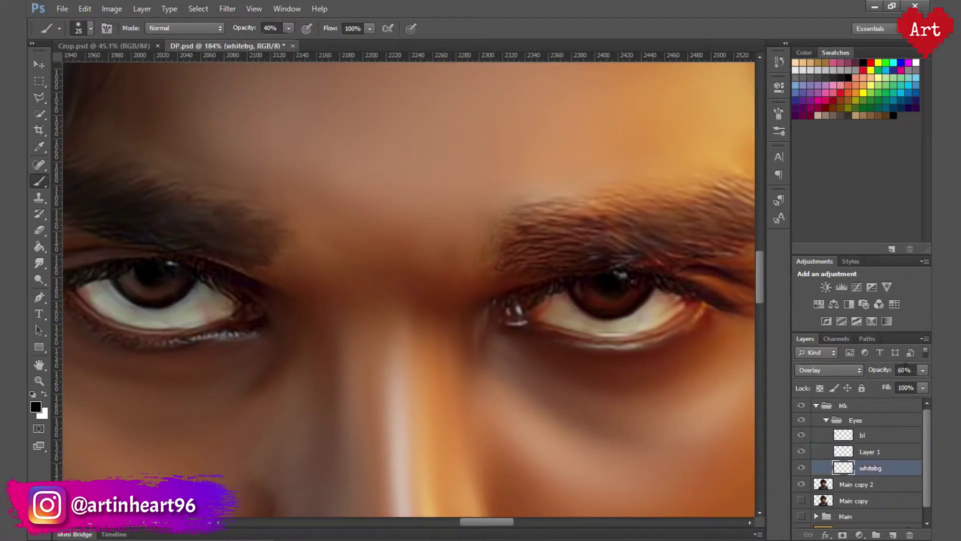
{"action": "left_click", "coordinate": [874, 452]}
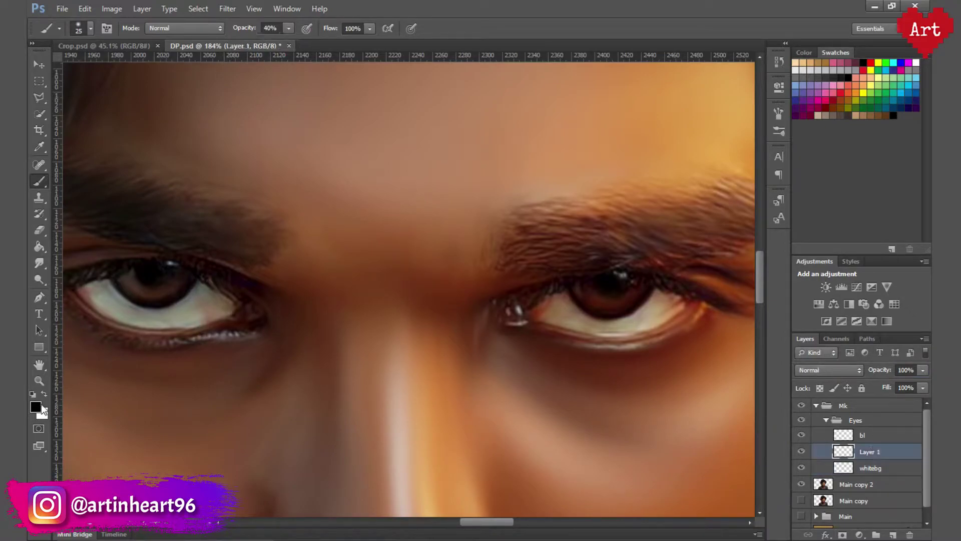
- Sample an orange foreground colour from the skin and paint it over both irises with a 20 px brush
{"action": "left_click", "coordinate": [35, 407]}
{"action": "left_click", "coordinate": [693, 125]}
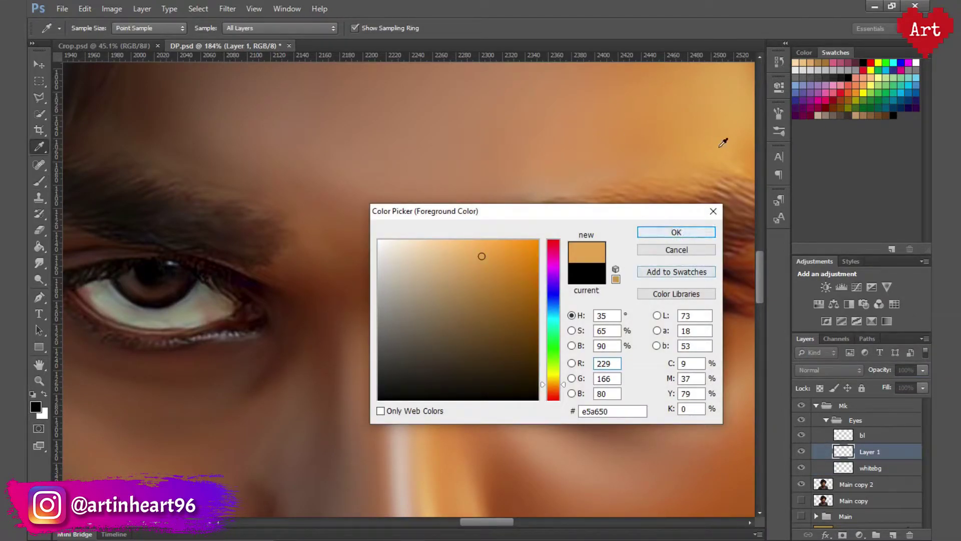
{"action": "left_click", "coordinate": [745, 139]}
{"action": "left_click", "coordinate": [656, 232]}
{"action": "key", "text": "b"}
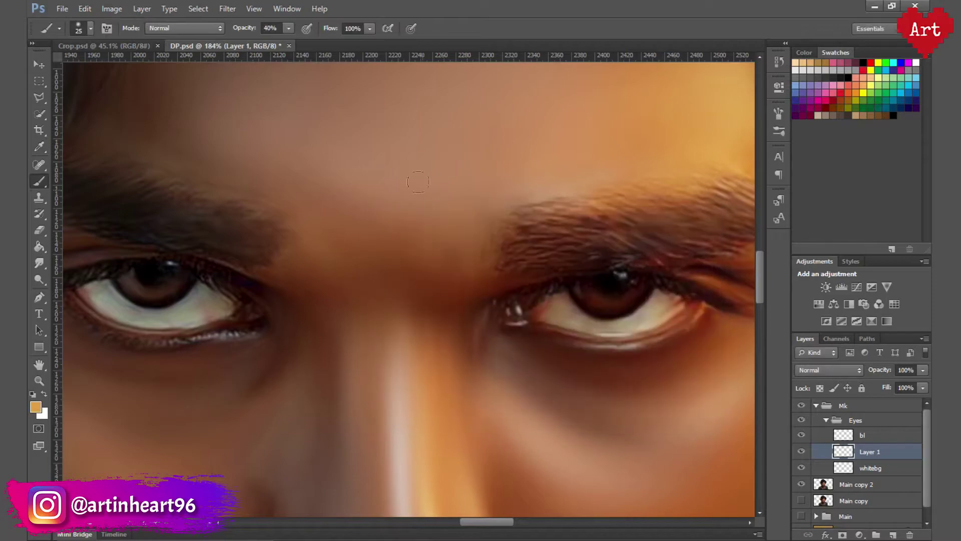
{"action": "key", "text": "bracketright"}
{"action": "mouse_move", "coordinate": [182, 272]}
{"action": "left_mouse_down"}
{"action": "mouse_move", "coordinate": [146, 295]}
{"action": "mouse_move", "coordinate": [125, 290]}
{"action": "mouse_move", "coordinate": [180, 285]}
{"action": "left_mouse_up"}
{"action": "mouse_move", "coordinate": [636, 279]}
{"action": "left_mouse_down"}
{"action": "mouse_move", "coordinate": [607, 301]}
{"action": "mouse_move", "coordinate": [593, 296]}
{"action": "left_mouse_up"}
- Try blend modes on the iris layer (Pin Light, Darken, Lighten, Color Dodge), settling on Linear Dodge
{"action": "scroll", "coordinate": [259, 285], "scroll_direction": "down", "scroll_amount": 5}
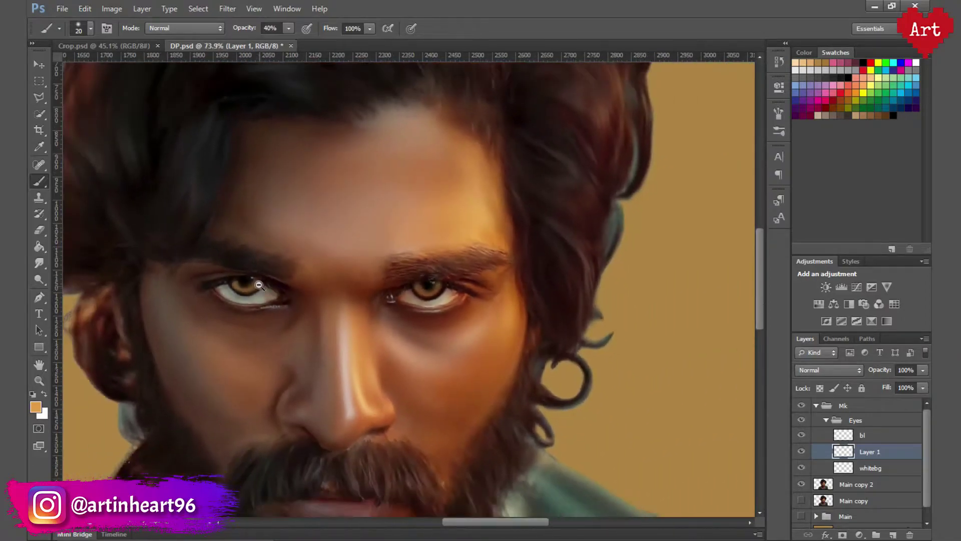
{"action": "left_click", "coordinate": [840, 371]}
{"action": "left_click", "coordinate": [831, 208]}
{"action": "key", "text": "Down"}
{"action": "key", "text": "Down"}
{"action": "key", "text": "Down"}
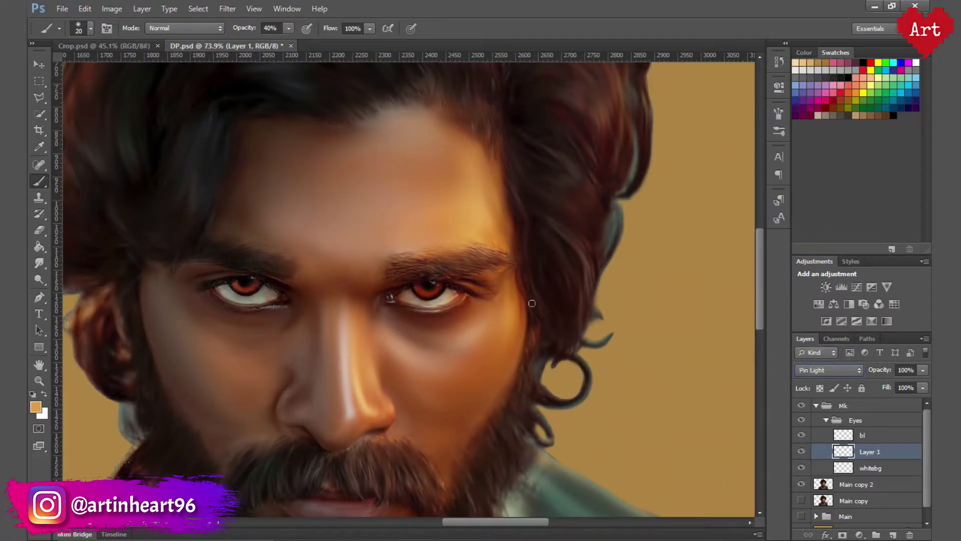
{"action": "key", "text": "Down"}
{"action": "key", "text": "Down"}
{"action": "left_click", "coordinate": [829, 369]}
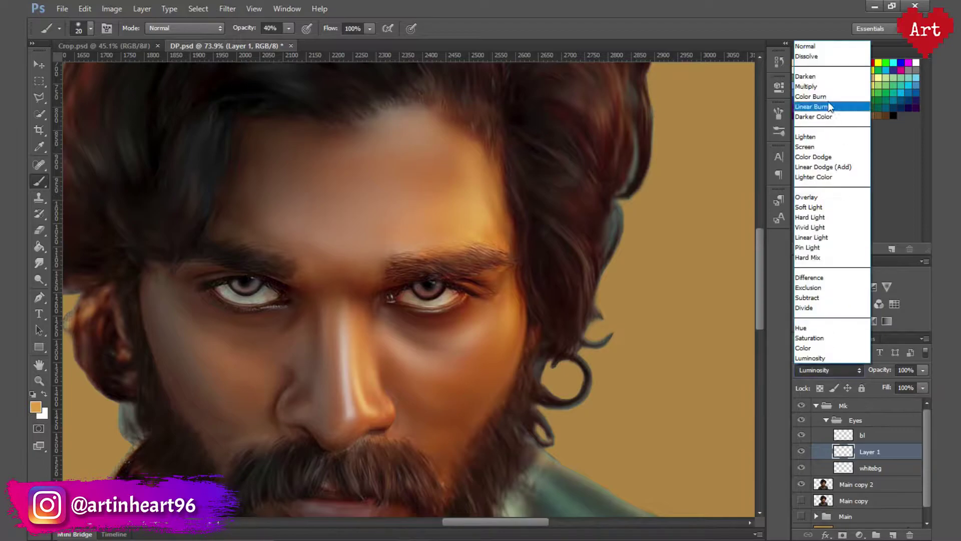
{"action": "left_click", "coordinate": [809, 76]}
{"action": "key", "text": "Down"}
{"action": "key", "text": "Down"}
{"action": "key", "text": "Down"}
{"action": "key", "text": "Down"}
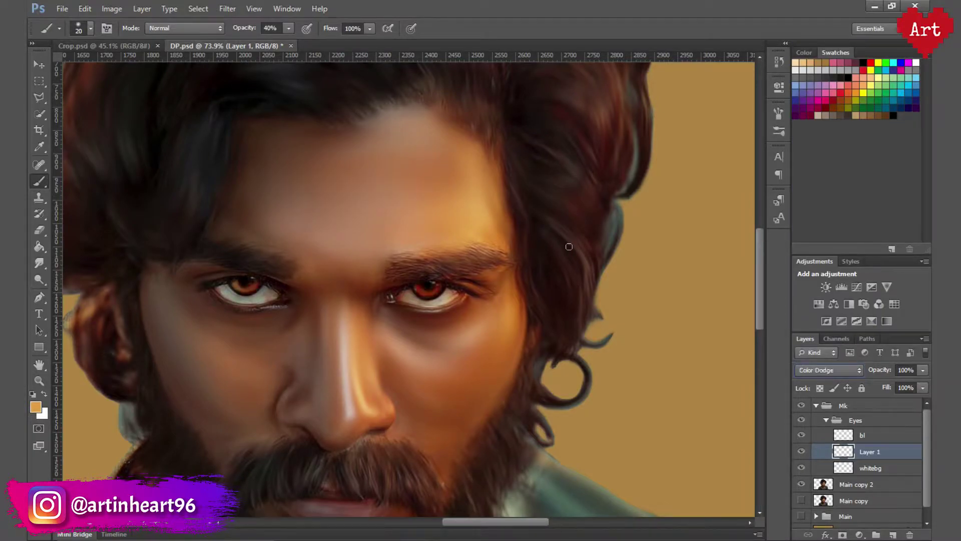
{"action": "key", "text": "Down"}
{"action": "key", "text": "Down"}
{"action": "key", "text": "Down"}
{"action": "key", "text": "Down"}
{"action": "key", "text": "Down"}
{"action": "key", "text": "Down"}
{"action": "key", "text": "Down"}
{"action": "key", "text": "Down"}
{"action": "key", "text": "Down"}
{"action": "key", "text": "Down"}
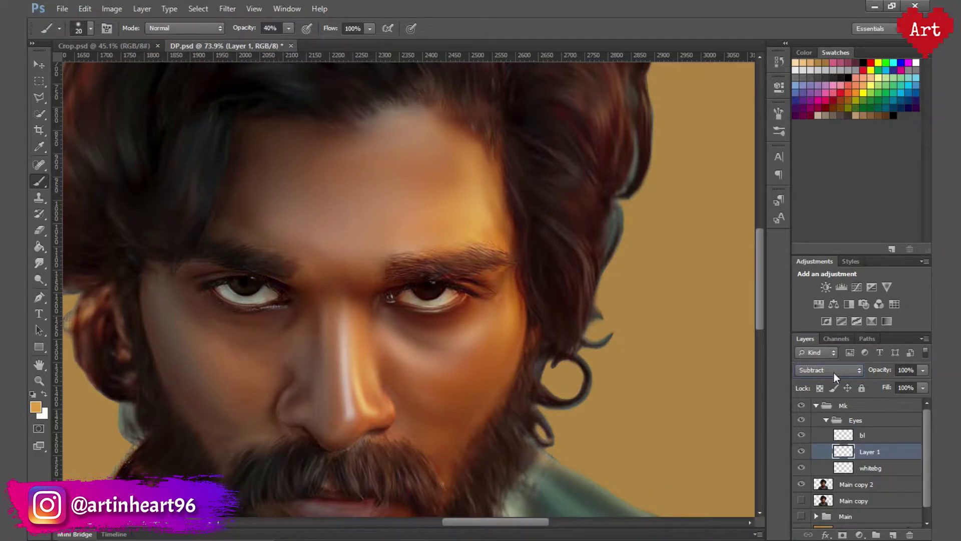
{"action": "left_click", "coordinate": [831, 369]}
{"action": "left_click", "coordinate": [810, 134]}
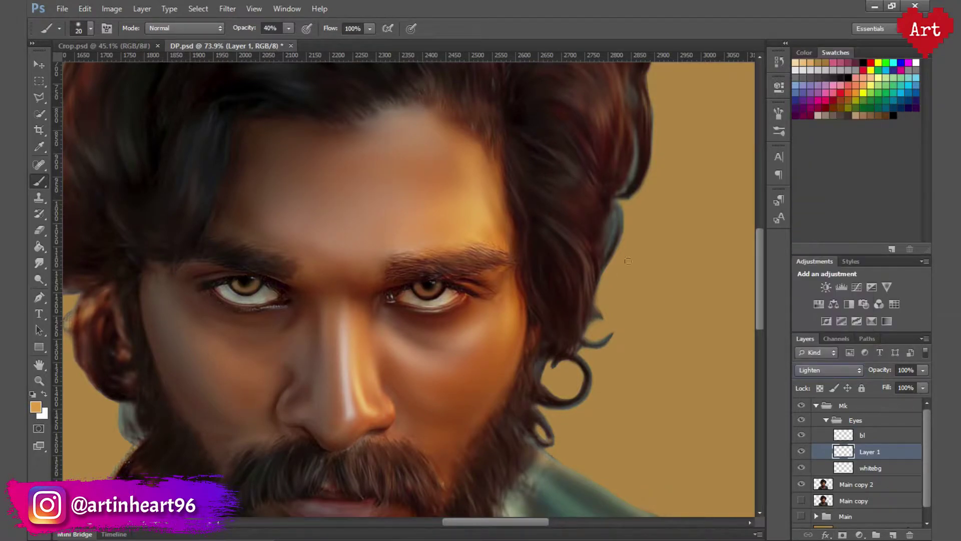
{"action": "key", "text": "Down"}
{"action": "key", "text": "Down"}
{"action": "key", "text": "Down"}
{"action": "left_click_drag", "start_coordinate": [409, 316], "coordinate": [380, 320]}
{"action": "key", "text": "Down"}
{"action": "key", "text": "Up"}
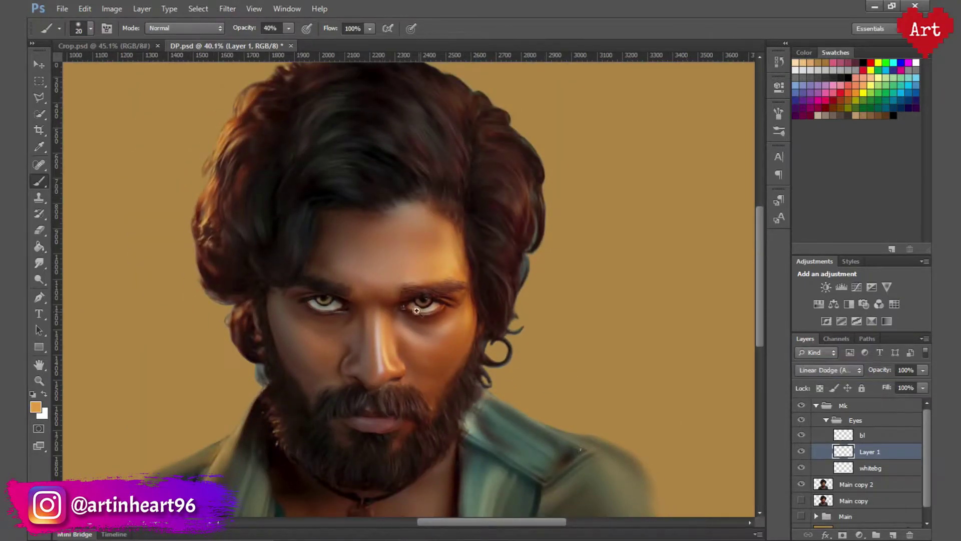
- Lower the iris layer's opacity by entering 40, then zoom out to review the whole head
{"action": "left_click_drag", "start_coordinate": [410, 367], "coordinate": [445, 366]}
{"action": "left_click", "coordinate": [904, 370]}
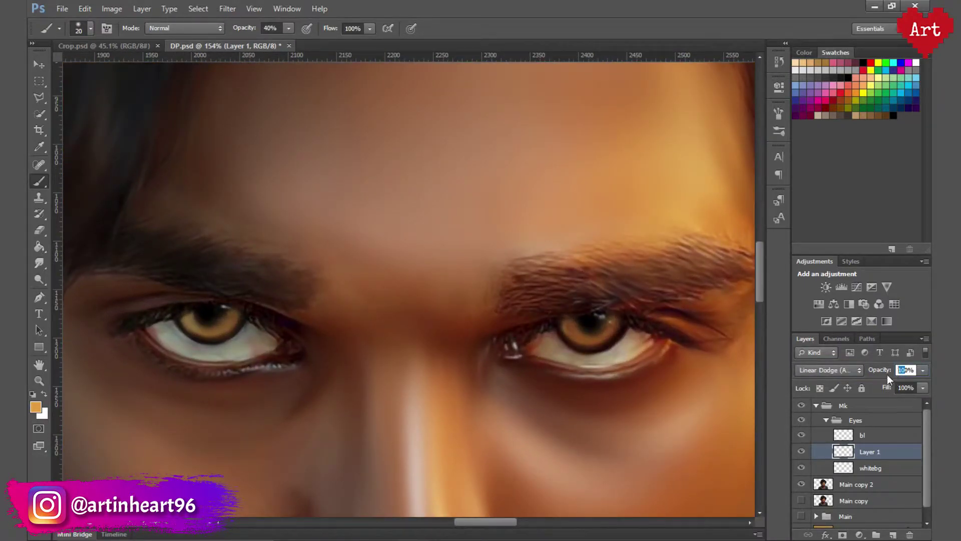
{"action": "type", "text": "40"}
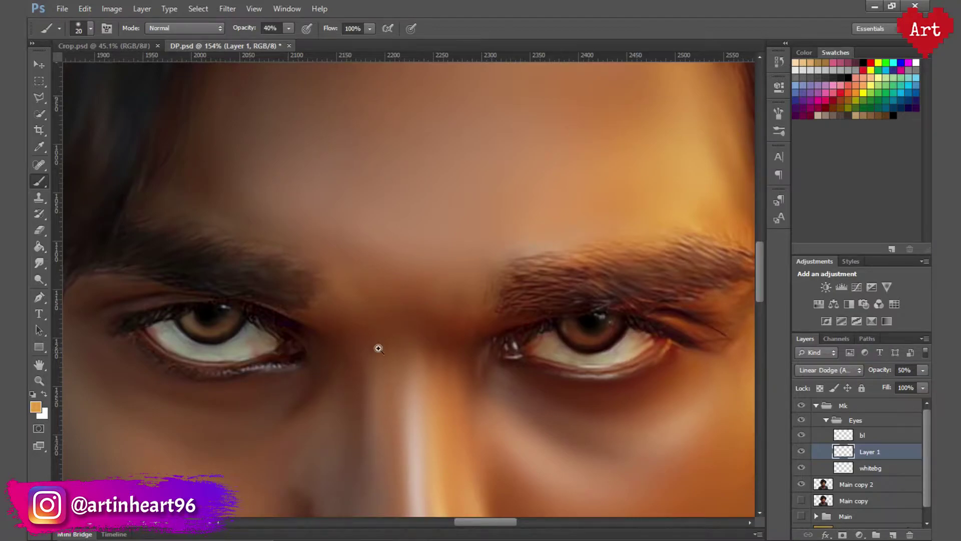
{"action": "left_click_drag", "start_coordinate": [377, 346], "coordinate": [283, 346]}
{"action": "left_click_drag", "start_coordinate": [390, 361], "coordinate": [435, 361]}
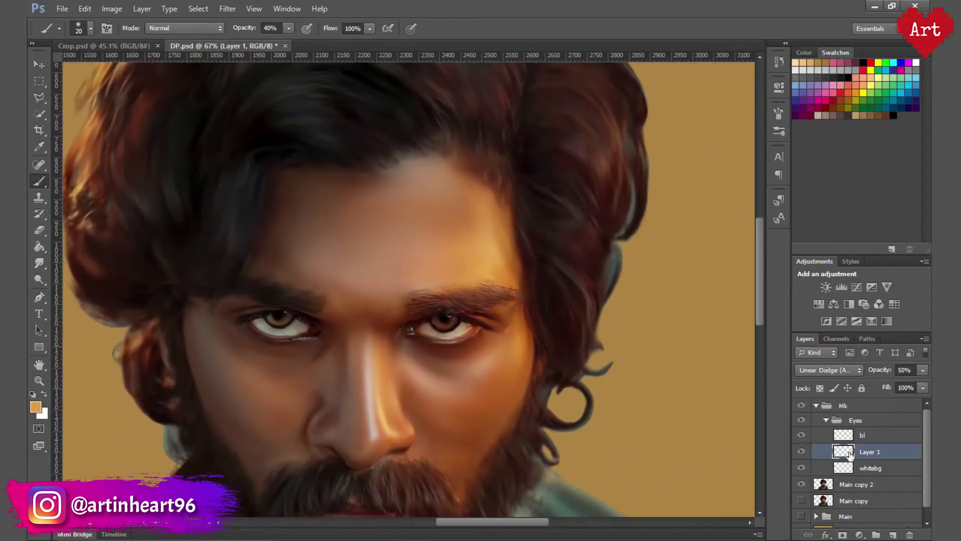
{"action": "mouse_move", "coordinate": [337, 373]}
{"action": "left_mouse_down"}
{"action": "mouse_move", "coordinate": [293, 373]}
{"action": "mouse_move", "coordinate": [510, 397]}
{"action": "left_mouse_up"}
- Rename the iris layer to Brown, add a new layer, and set brush opacity to 80%
{"action": "double_click", "coordinate": [871, 452]}
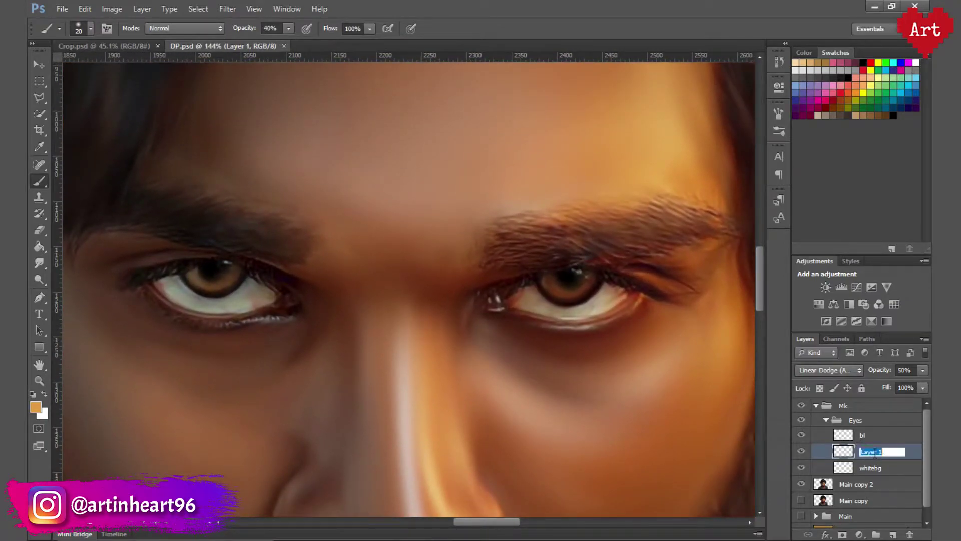
{"action": "type", "text": "Brown"}
{"action": "key", "text": "Return"}
{"action": "left_click", "coordinate": [892, 534]}
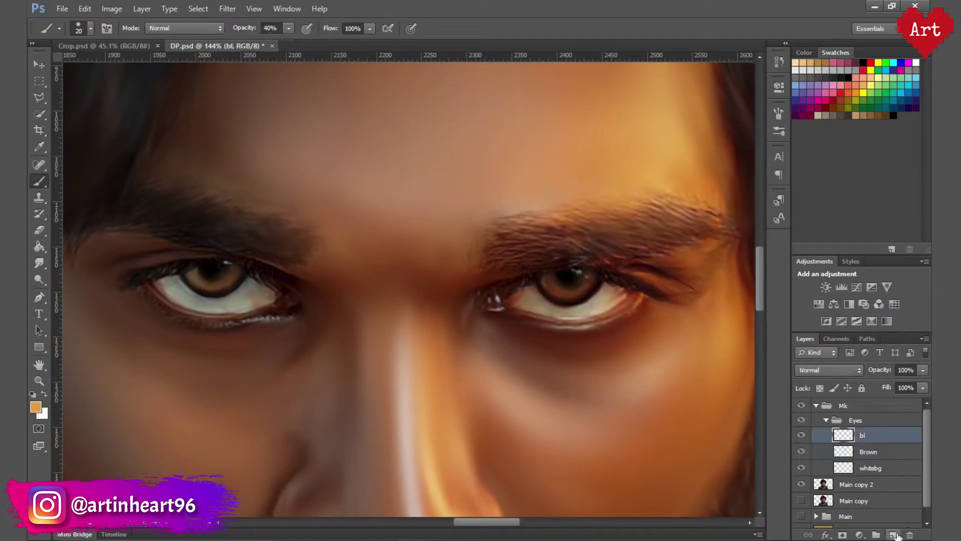
{"action": "left_click", "coordinate": [45, 394]}
{"action": "left_click", "coordinate": [268, 28]}
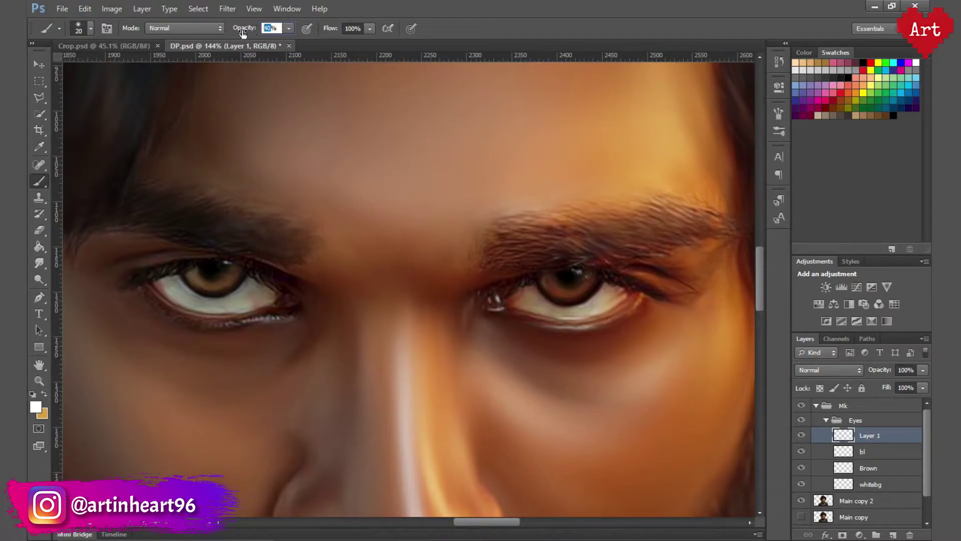
{"action": "type", "text": "80"}
{"action": "key", "text": "Return"}
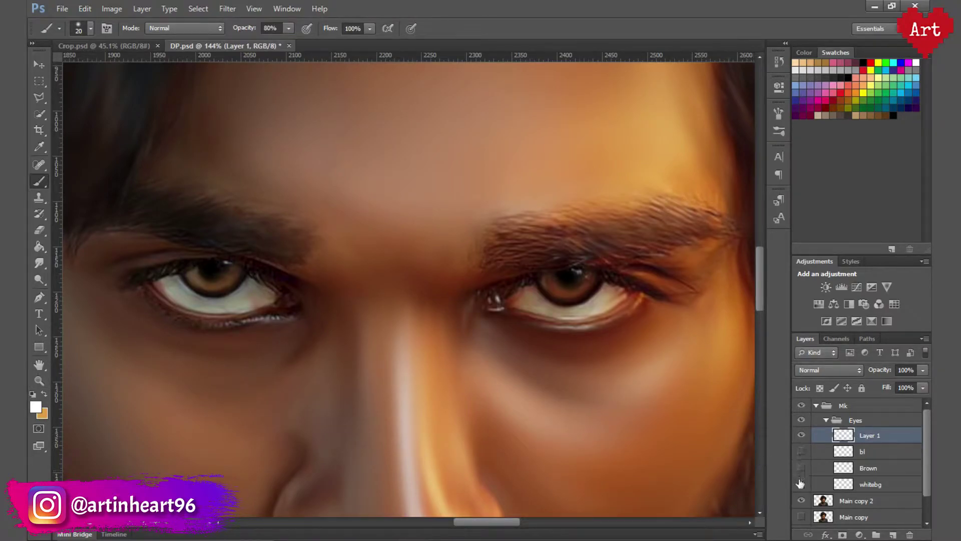
- Toggle the lower eye layers off and back on to compare, bringing the other eye into view
{"action": "left_click", "coordinate": [800, 482]}
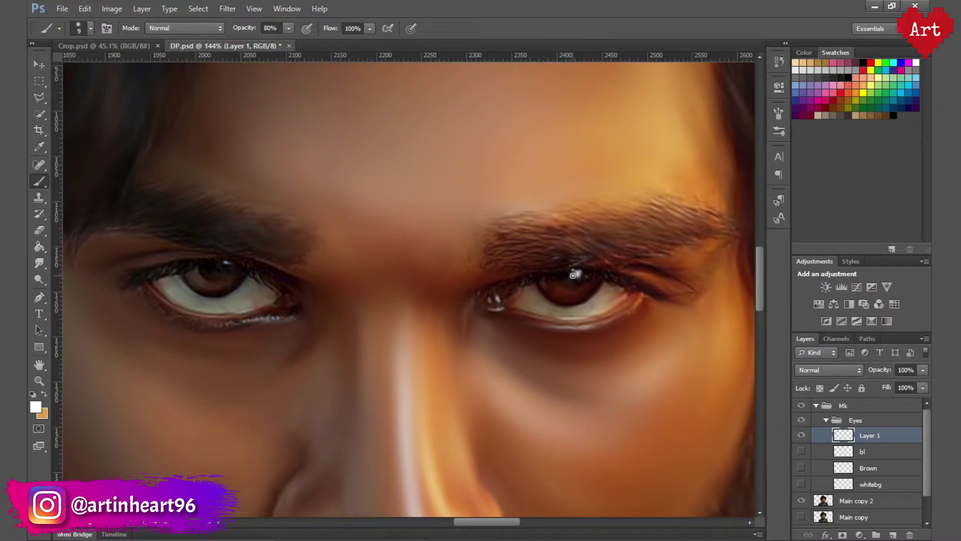
{"action": "left_click_drag", "start_coordinate": [801, 453], "coordinate": [801, 468]}
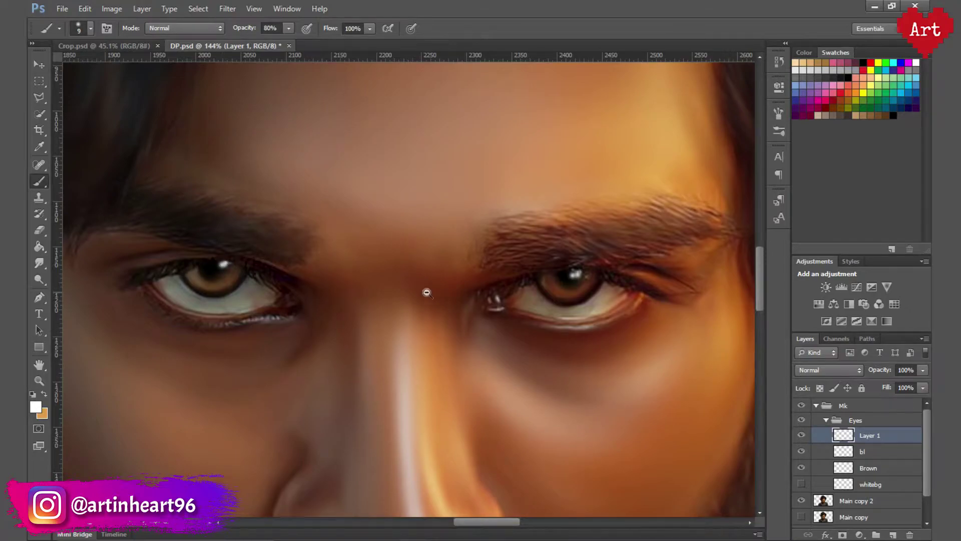
{"action": "scroll", "coordinate": [426, 293], "scroll_direction": "down", "scroll_amount": 4}
{"action": "scroll", "coordinate": [493, 261], "scroll_direction": "up", "scroll_amount": 4}
{"action": "scroll", "coordinate": [371, 304], "scroll_direction": "up", "scroll_amount": 2}
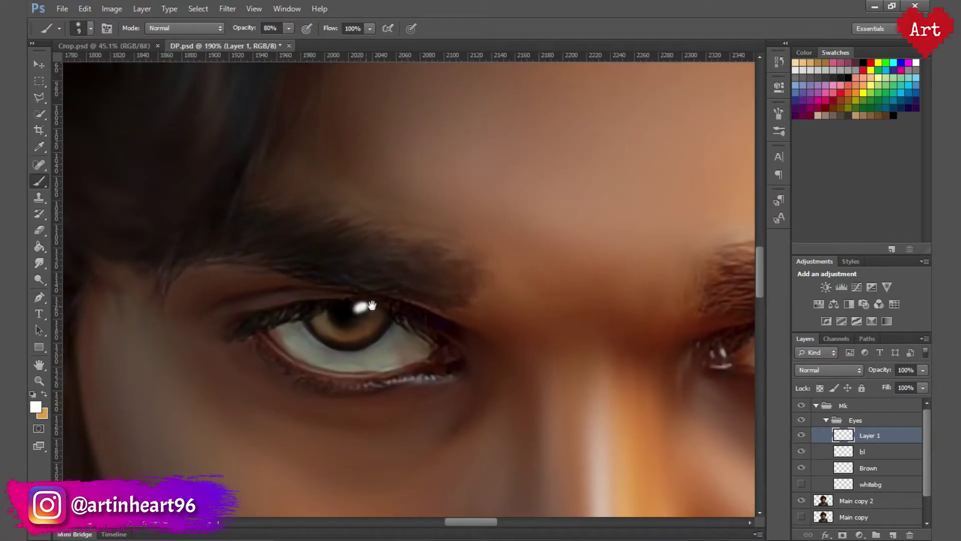
{"action": "left_click_drag", "start_coordinate": [372, 304], "coordinate": [94, 306]}
{"action": "scroll", "coordinate": [548, 319], "scroll_direction": "down", "scroll_amount": 5}
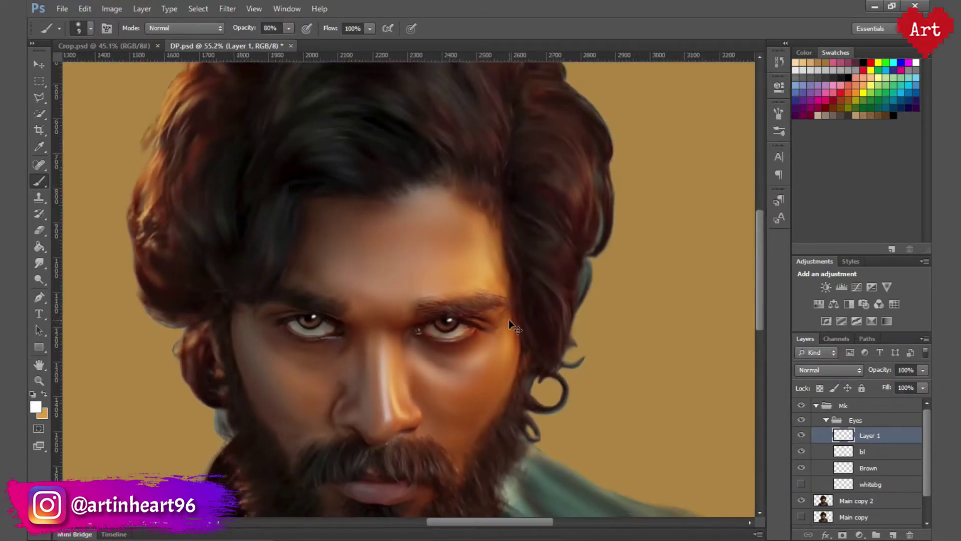
{"action": "scroll", "coordinate": [508, 320], "scroll_direction": "down", "scroll_amount": 2}
{"action": "scroll", "coordinate": [442, 377], "scroll_direction": "up", "scroll_amount": 1}
{"action": "scroll", "coordinate": [442, 378], "scroll_direction": "up", "scroll_amount": 5}
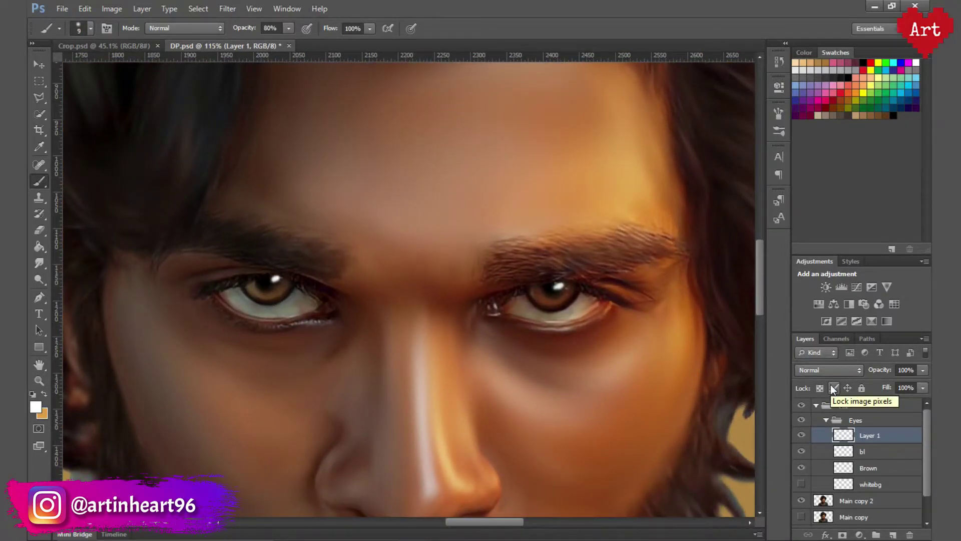
- Set the catchlight layer to 60% opacity, show whitebg, save, and collapse the Eyes group
{"action": "left_click_drag", "start_coordinate": [883, 371], "coordinate": [891, 376]}
{"action": "scroll", "coordinate": [551, 325], "scroll_direction": "down", "scroll_amount": 4}
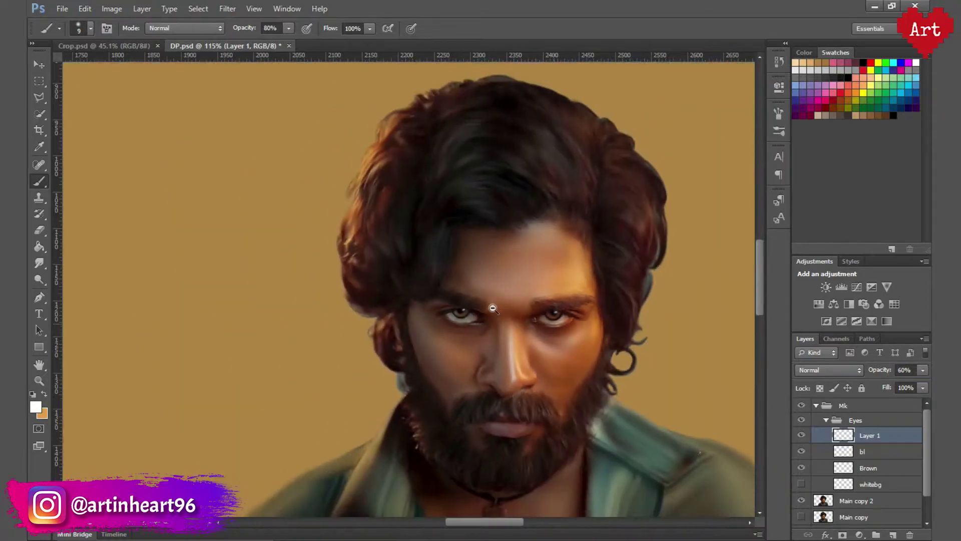
{"action": "left_click", "coordinate": [801, 484]}
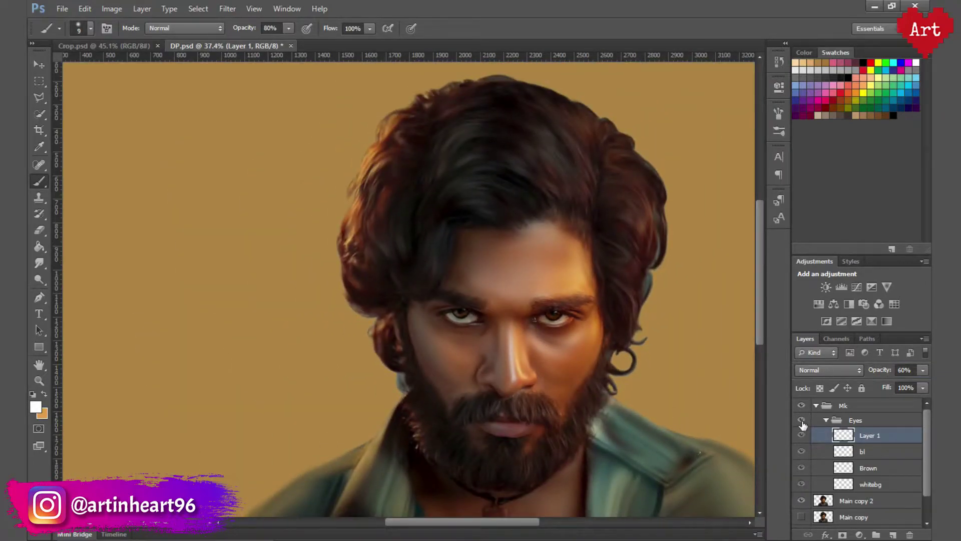
{"action": "key", "text": "ctrl+s"}
{"action": "scroll", "coordinate": [550, 340], "scroll_direction": "up", "scroll_amount": 2}
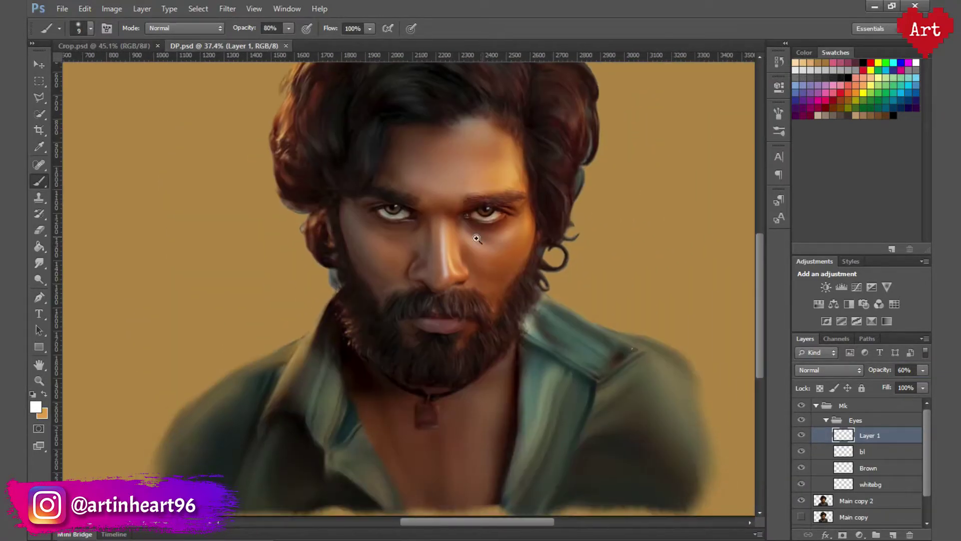
{"action": "scroll", "coordinate": [526, 330], "scroll_direction": "up", "scroll_amount": 2}
{"action": "left_click_drag", "start_coordinate": [477, 337], "coordinate": [490, 342]}
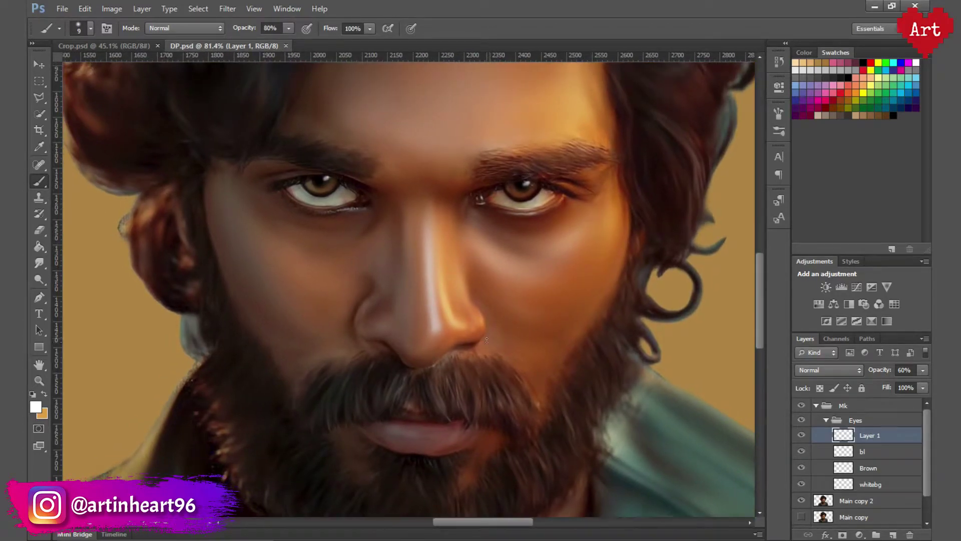
{"action": "left_click", "coordinate": [826, 420]}
- Create a new group named Lips above Eyes and add a layer inside it
{"action": "left_click", "coordinate": [880, 535]}
{"action": "double_click", "coordinate": [866, 420]}
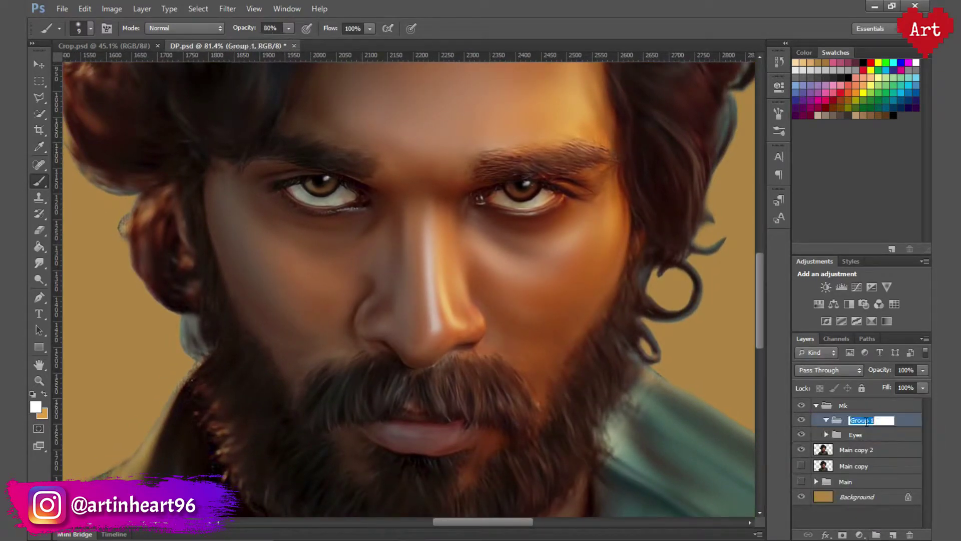
{"action": "type", "text": "Lips"}
{"action": "key", "text": "Return"}
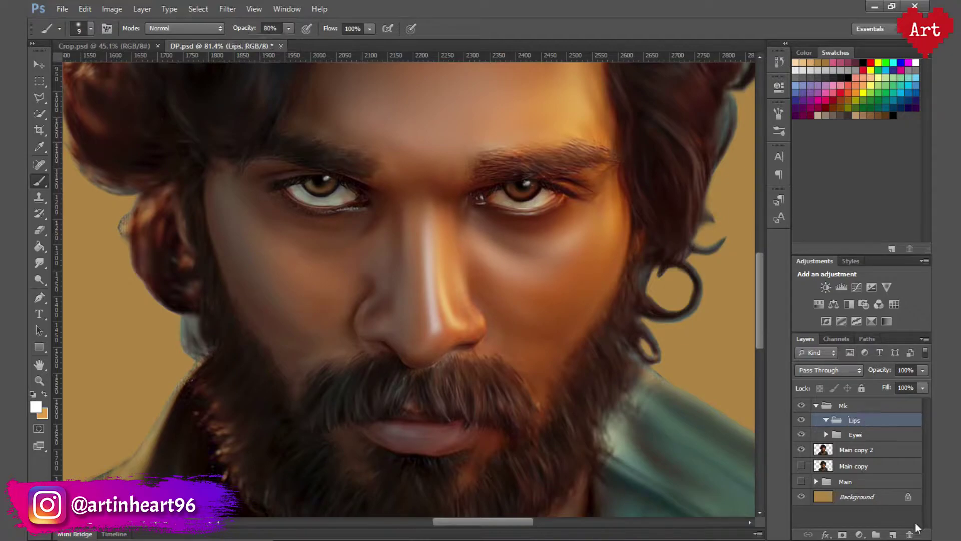
{"action": "left_click", "coordinate": [893, 535]}
- Pick a red foreground colour and set the lips layer to Color Burn
{"action": "scroll", "coordinate": [519, 386], "scroll_direction": "up", "scroll_amount": 3}
{"action": "scroll", "coordinate": [519, 386], "scroll_direction": "up", "scroll_amount": 2}
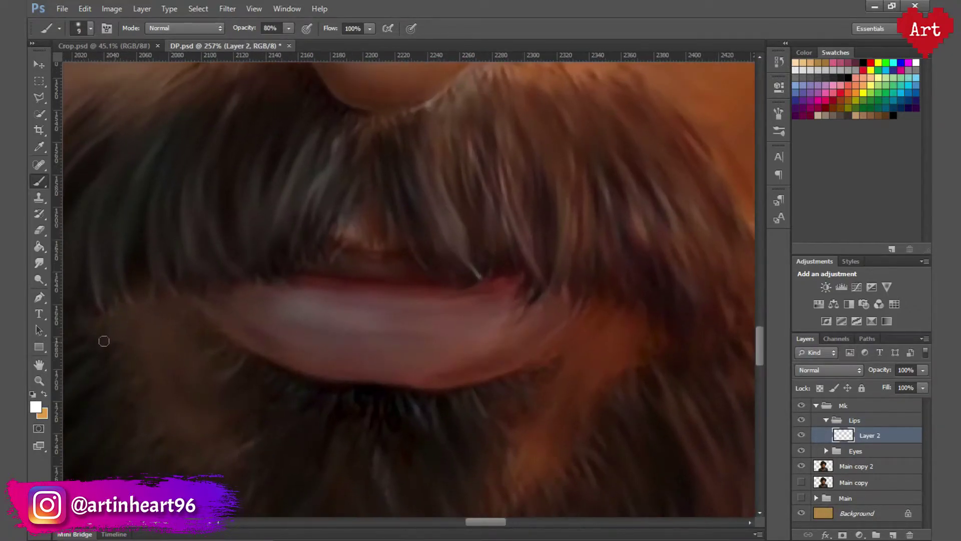
{"action": "left_click", "coordinate": [36, 408]}
{"action": "left_click", "coordinate": [488, 258]}
{"action": "left_click", "coordinate": [673, 230]}
{"action": "left_click", "coordinate": [811, 369]}
{"action": "left_click", "coordinate": [825, 110]}
- Paint red over the lips with a 30% opacity brush and compare
{"action": "left_click", "coordinate": [249, 30]}
{"action": "key", "text": "Return"}
{"action": "key", "text": "bracketright"}
{"action": "key", "text": "bracketright"}
{"action": "key", "text": "bracketright"}
{"action": "mouse_move", "coordinate": [253, 303]}
{"action": "left_mouse_down"}
{"action": "mouse_move", "coordinate": [536, 301]}
{"action": "mouse_move", "coordinate": [407, 338]}
{"action": "mouse_move", "coordinate": [250, 302]}
{"action": "left_mouse_up"}
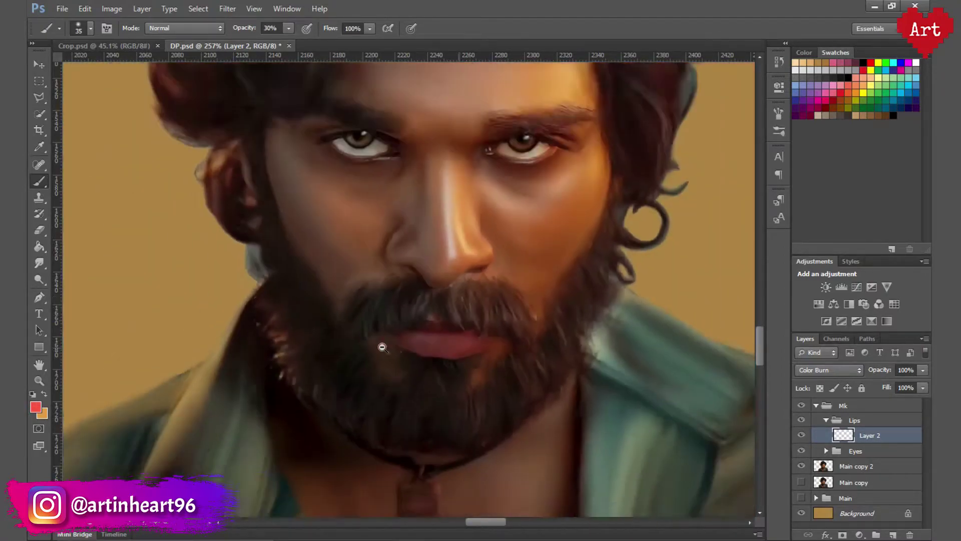
{"action": "scroll", "coordinate": [381, 347], "scroll_direction": "down", "scroll_amount": 5}
{"action": "left_click_drag", "start_coordinate": [420, 325], "coordinate": [394, 358]}
{"action": "left_click", "coordinate": [800, 434]}
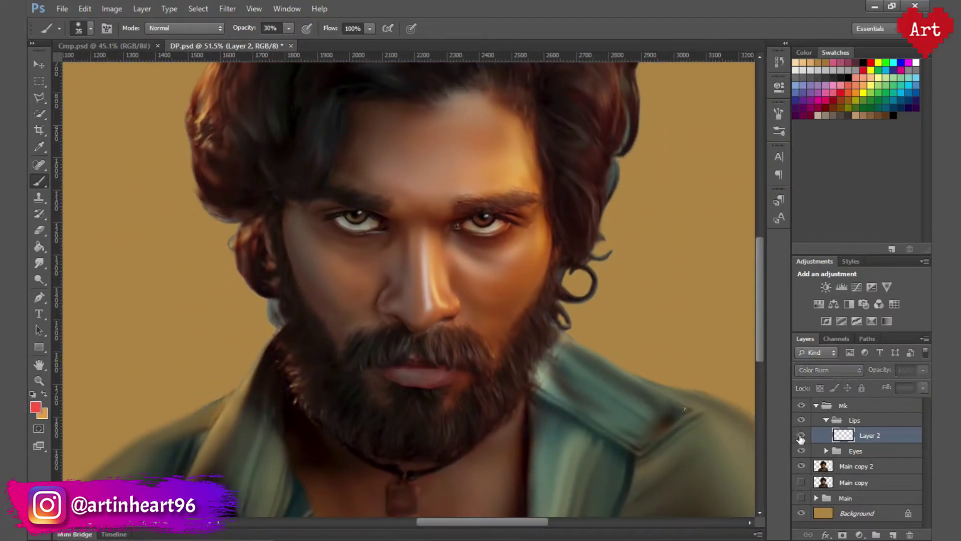
- Lower the lips layer opacity to 60% and collapse the Lips group
{"action": "left_click", "coordinate": [917, 370]}
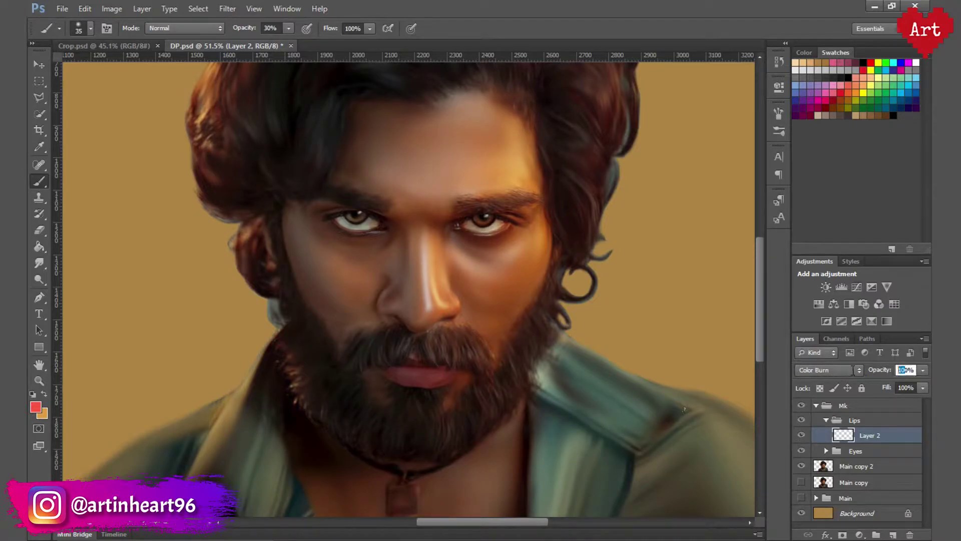
{"action": "type", "text": "60"}
{"action": "key", "text": "Return"}
{"action": "scroll", "coordinate": [475, 346], "scroll_direction": "up", "scroll_amount": 2}
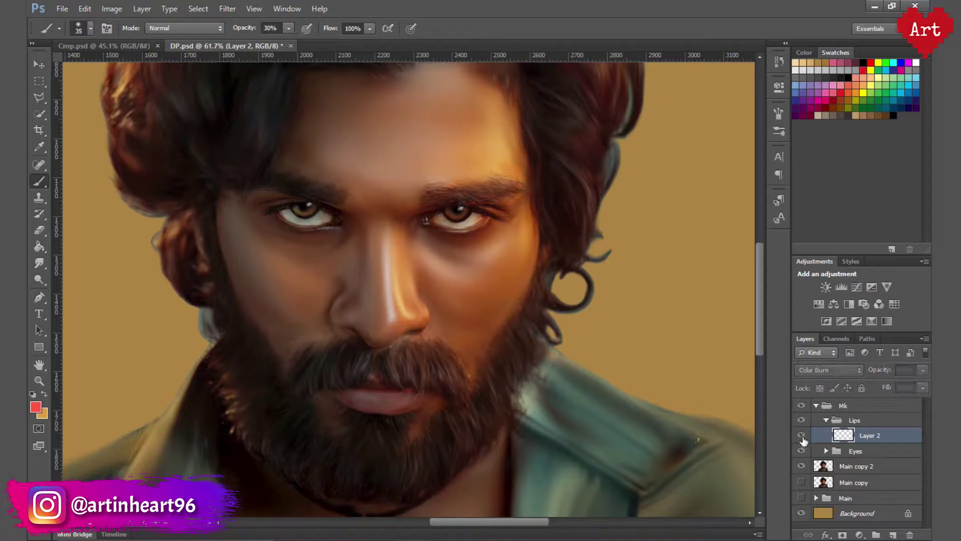
{"action": "scroll", "coordinate": [457, 368], "scroll_direction": "down", "scroll_amount": 2}
{"action": "scroll", "coordinate": [457, 368], "scroll_direction": "down", "scroll_amount": 2}
{"action": "scroll", "coordinate": [457, 368], "scroll_direction": "up", "scroll_amount": 2}
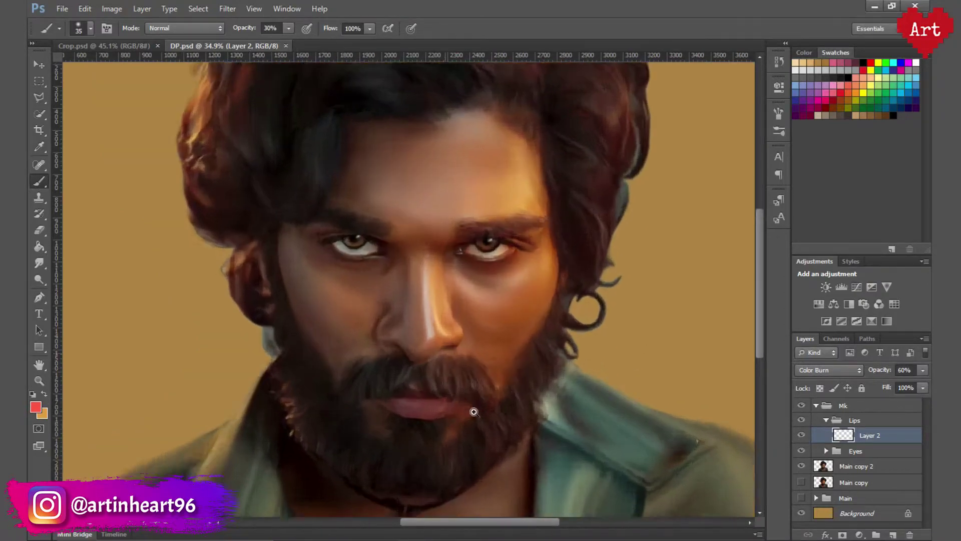
{"action": "scroll", "coordinate": [466, 390], "scroll_direction": "up", "scroll_amount": 2}
{"action": "left_click", "coordinate": [854, 420]}
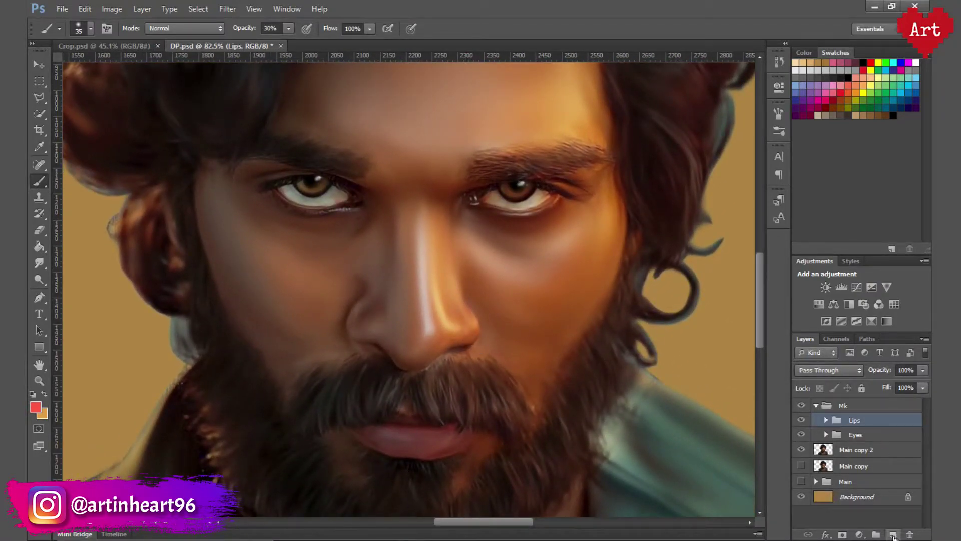
- Add a new layer and sample a dark brown from the face as foreground colour
{"action": "key", "text": "ctrl+shift+alt+n"}
{"action": "scroll", "coordinate": [468, 382], "scroll_direction": "up", "scroll_amount": 3}
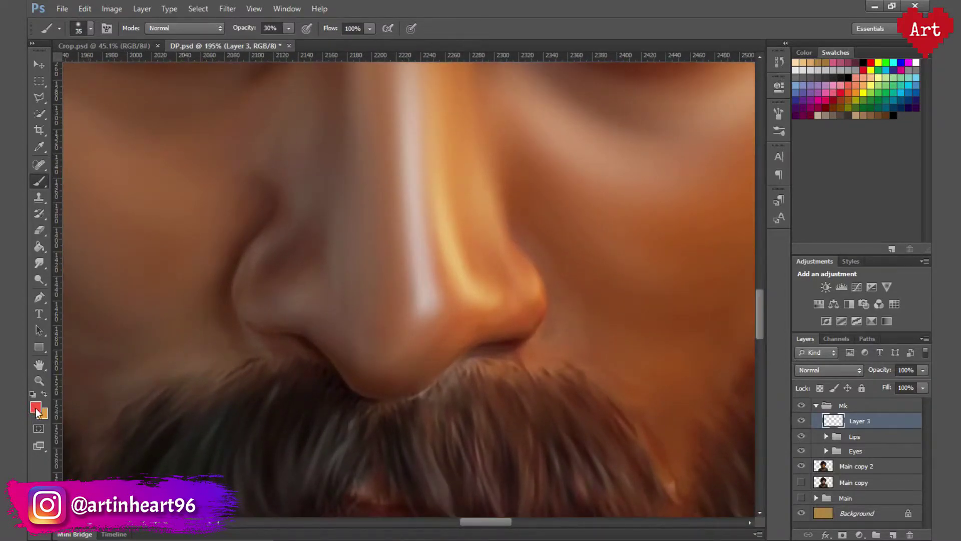
{"action": "left_click", "coordinate": [36, 410]}
{"action": "left_click_drag", "start_coordinate": [261, 217], "coordinate": [228, 280]}
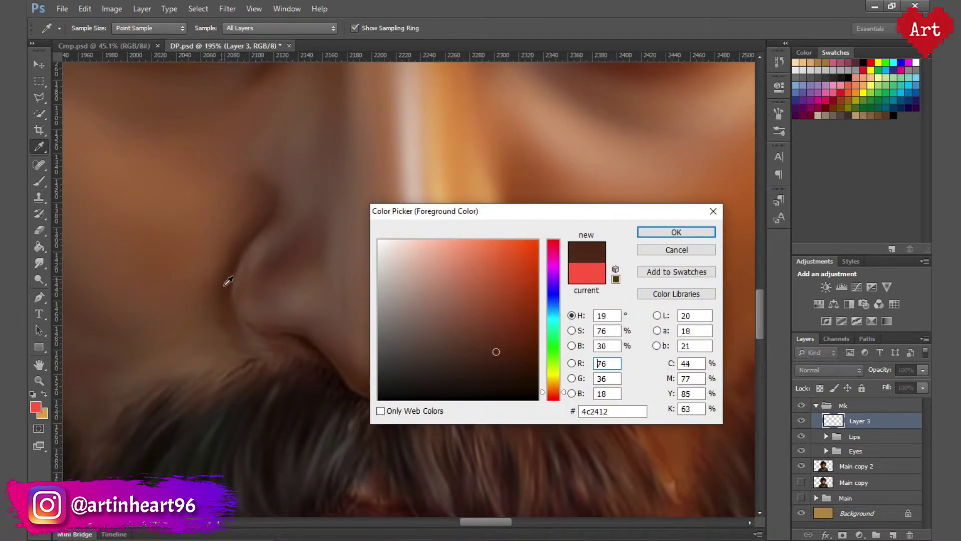
{"action": "left_click", "coordinate": [676, 232]}
{"action": "key", "text": "b"}
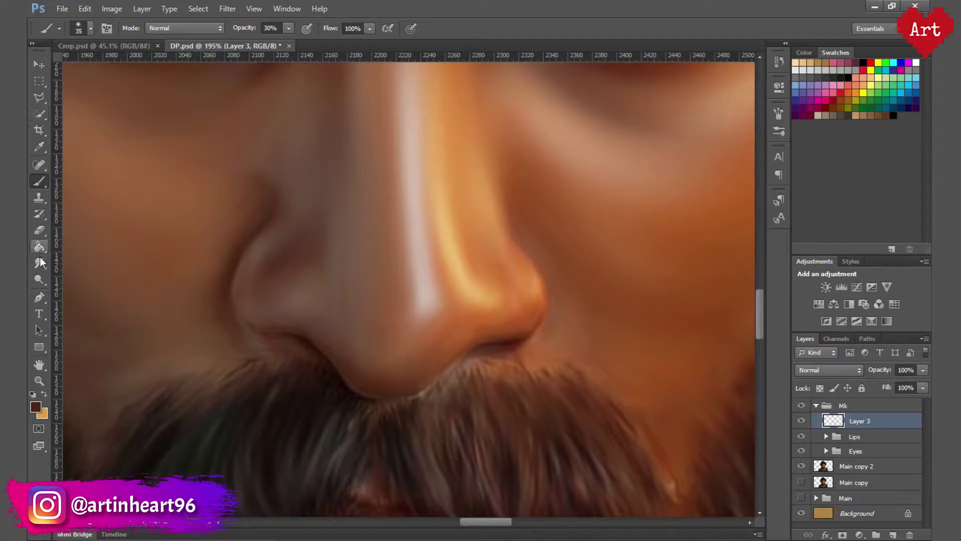
- Trace a curved Pen path along both nostrils and around the nose
{"action": "left_click", "coordinate": [39, 297]}
{"action": "left_click_drag", "start_coordinate": [509, 216], "coordinate": [516, 240]}
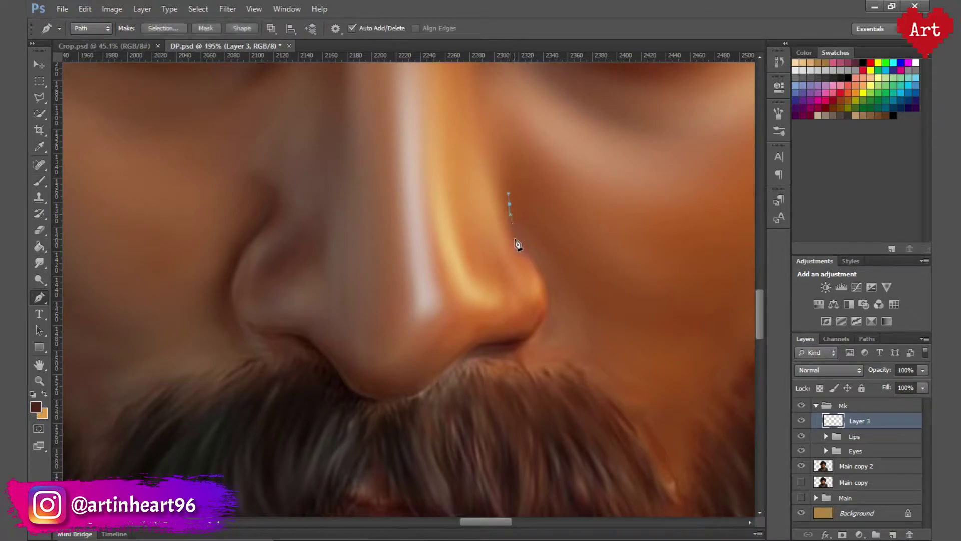
{"action": "left_click_drag", "start_coordinate": [549, 297], "coordinate": [549, 314]}
{"action": "left_click_drag", "start_coordinate": [517, 343], "coordinate": [489, 354]}
{"action": "key", "text": "Escape"}
{"action": "left_click_drag", "start_coordinate": [249, 339], "coordinate": [245, 343]}
{"action": "left_click_drag", "start_coordinate": [242, 257], "coordinate": [241, 256]}
{"action": "left_click_drag", "start_coordinate": [283, 335], "coordinate": [292, 334]}
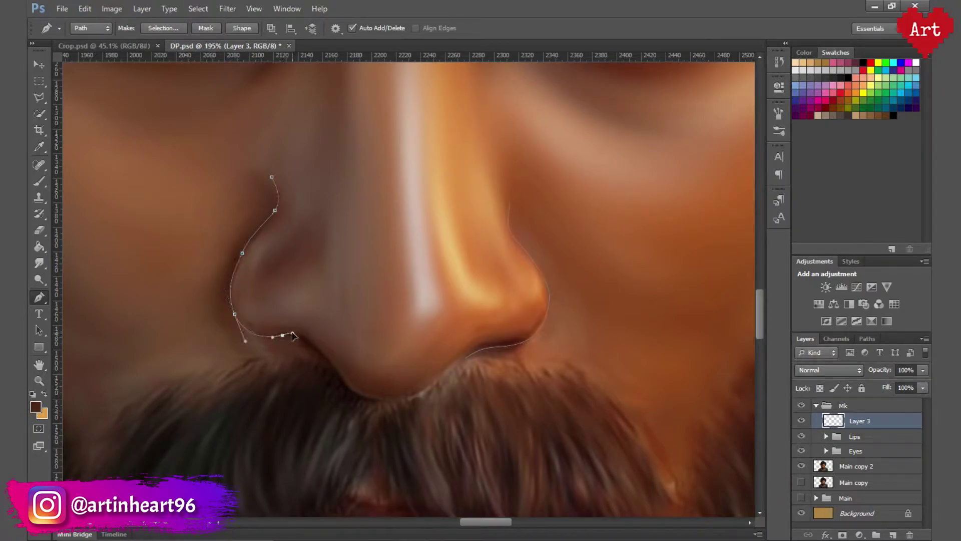
{"action": "left_click", "coordinate": [318, 350]}
{"action": "left_click", "coordinate": [242, 253]}
{"action": "key", "text": "b"}
{"action": "left_click", "coordinate": [91, 29]}
{"action": "left_click", "coordinate": [74, 184]}
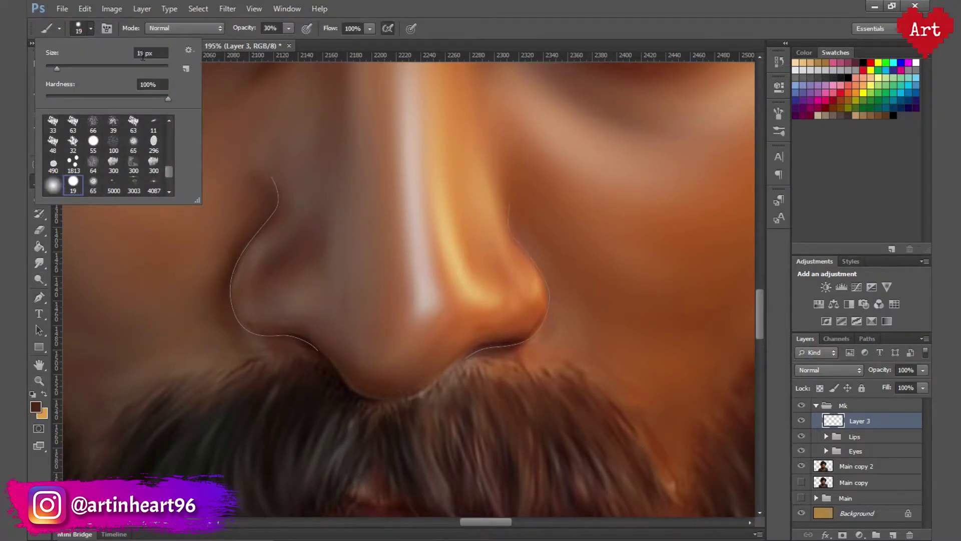
- Set the brush to 6 px and stroke the nose path with it
{"action": "double_click", "coordinate": [145, 53]}
{"action": "type", "text": "6"}
{"action": "key", "text": "Return"}
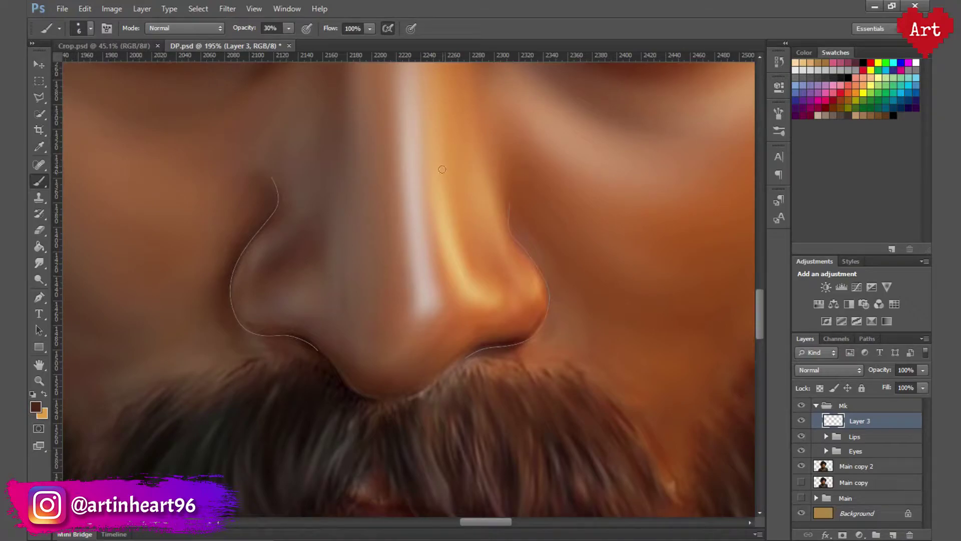
{"action": "key", "text": "p"}
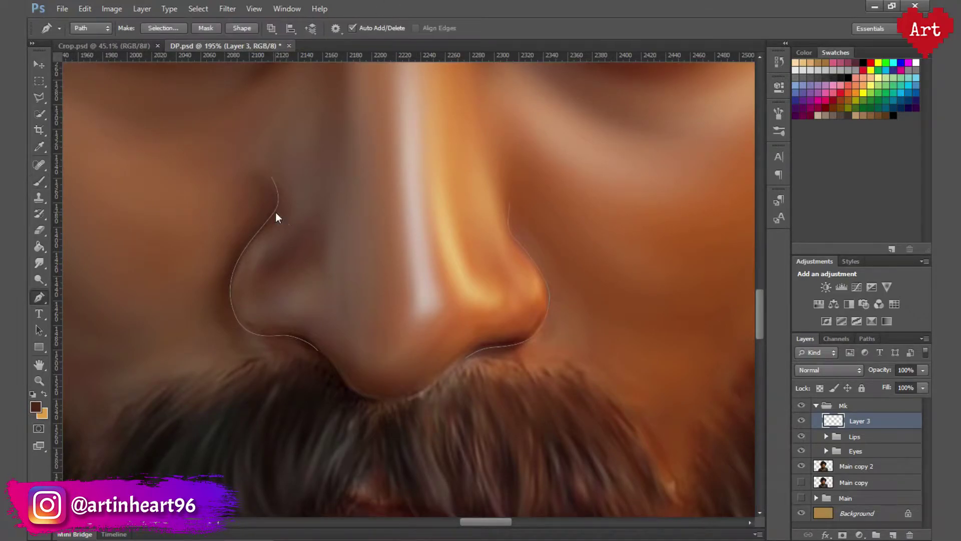
{"action": "right_click", "coordinate": [275, 212]}
{"action": "left_click", "coordinate": [342, 317]}
{"action": "left_click", "coordinate": [562, 188]}
{"action": "key", "text": "ctrl+0"}
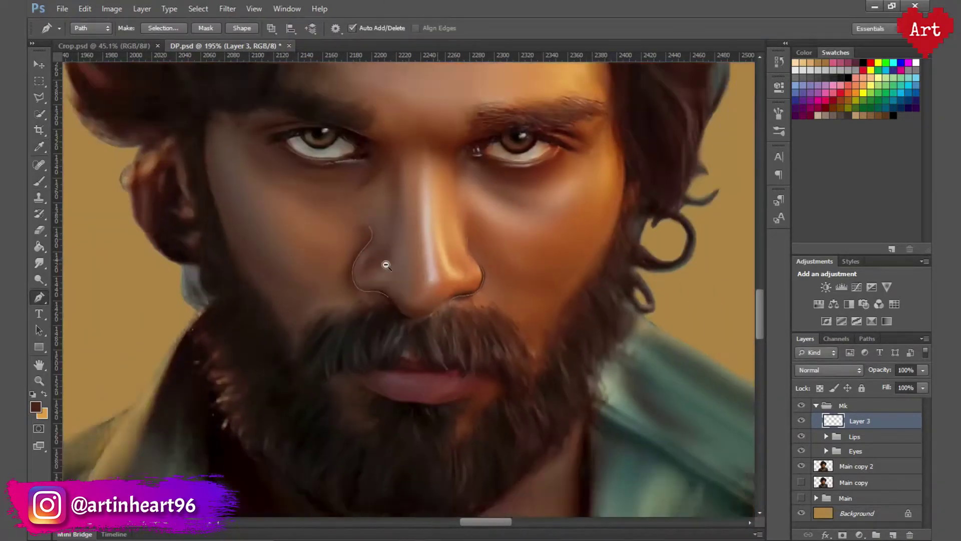
{"action": "left_click", "coordinate": [867, 338]}
{"action": "scroll", "coordinate": [472, 300], "scroll_direction": "up", "scroll_amount": 1}
{"action": "scroll", "coordinate": [493, 355], "scroll_direction": "up", "scroll_amount": 1}
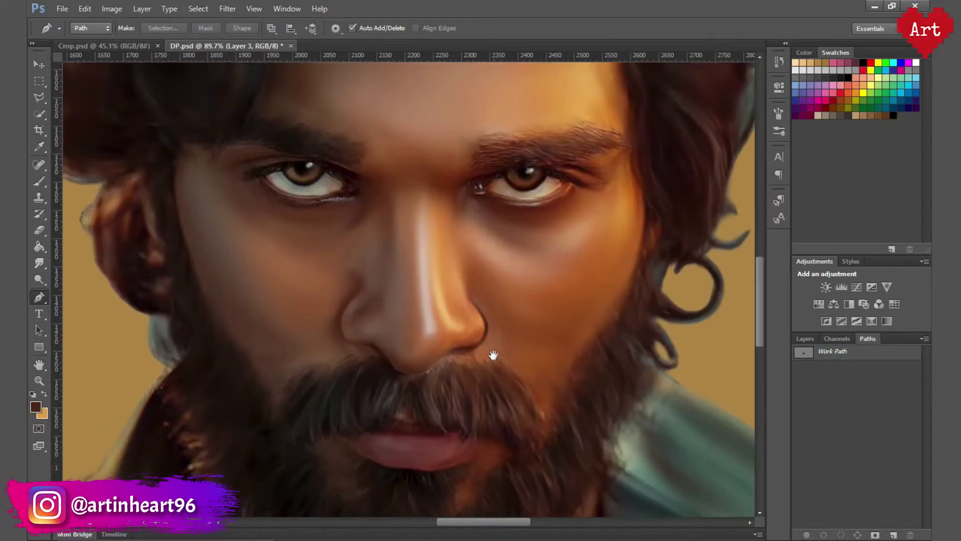
{"action": "scroll", "coordinate": [468, 342], "scroll_direction": "up", "scroll_amount": 4}
- Undo that stroke and restroke the nose path with a 4 px brush
{"action": "key", "text": "ctrl+z"}
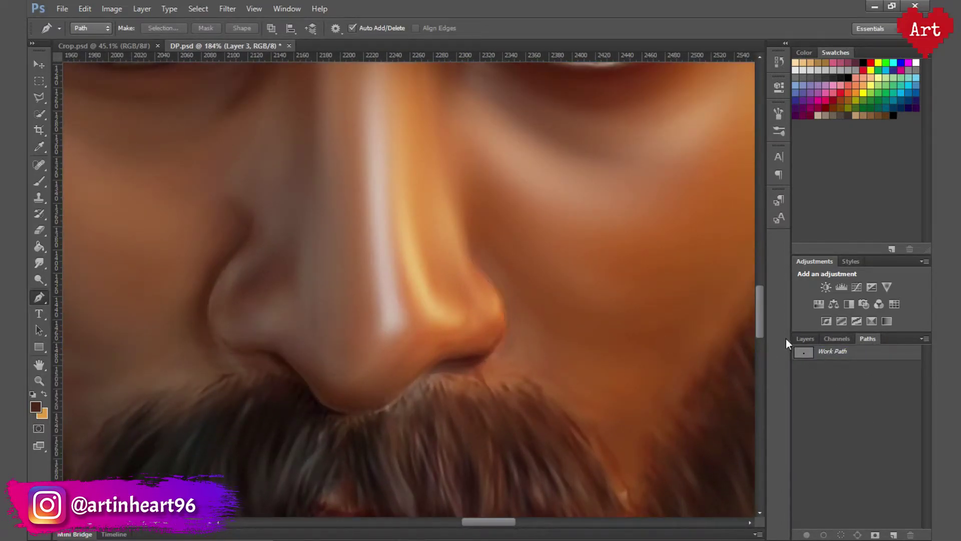
{"action": "key", "text": "b"}
{"action": "left_click", "coordinate": [90, 29]}
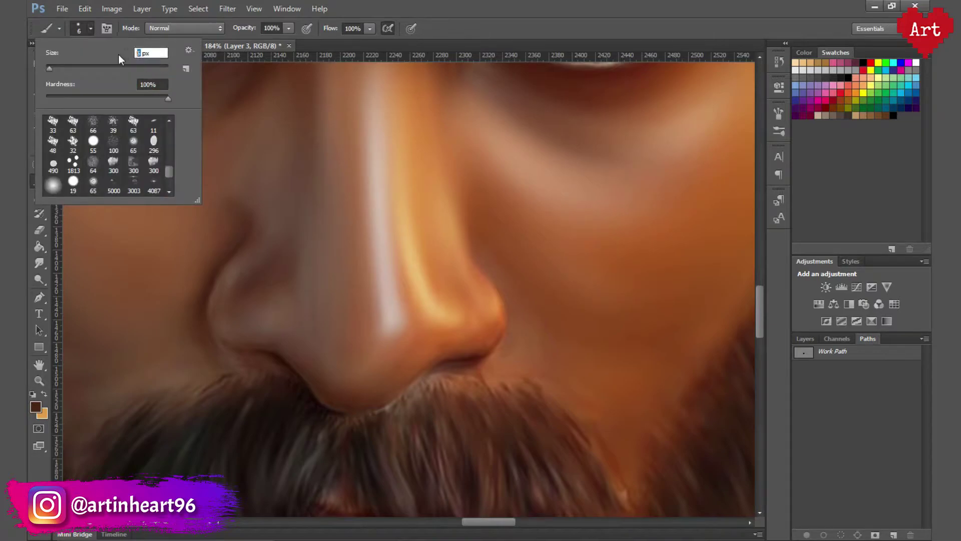
{"action": "type", "text": "4"}
{"action": "key", "text": "Return"}
{"action": "right_click", "coordinate": [836, 357]}
{"action": "left_click", "coordinate": [811, 426]}
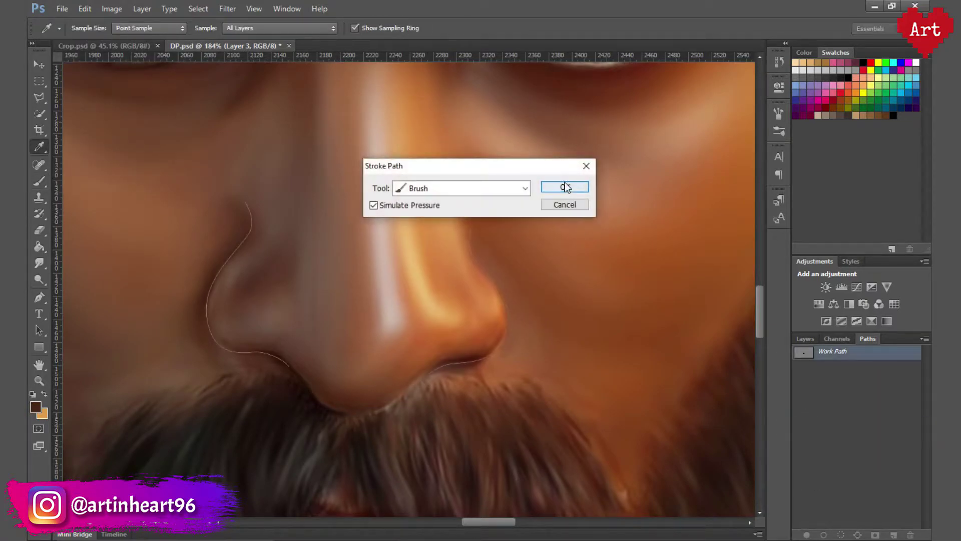
{"action": "left_click", "coordinate": [566, 186]}
{"action": "left_click", "coordinate": [804, 338]}
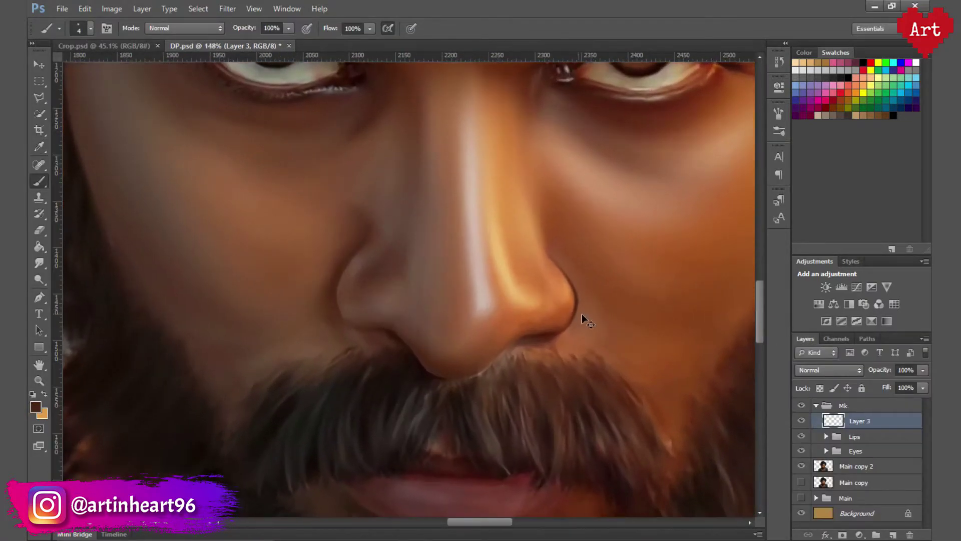
- Stroke the Work Path again with a 5 px brush and hide the path outline
{"action": "left_click", "coordinate": [91, 28]}
{"action": "type", "text": "5"}
{"action": "key", "text": "Return"}
{"action": "left_click", "coordinate": [867, 339]}
{"action": "right_click", "coordinate": [834, 351]}
{"action": "left_click", "coordinate": [817, 419]}
{"action": "key", "text": "Return"}
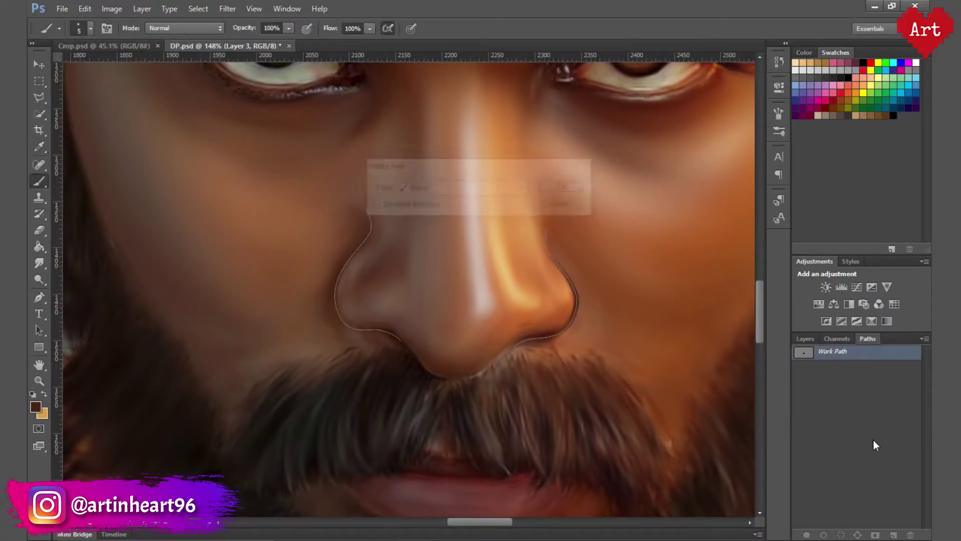
{"action": "left_click", "coordinate": [476, 299], "text": "ctrl+alt"}
{"action": "left_click", "coordinate": [566, 369], "text": "ctrl"}
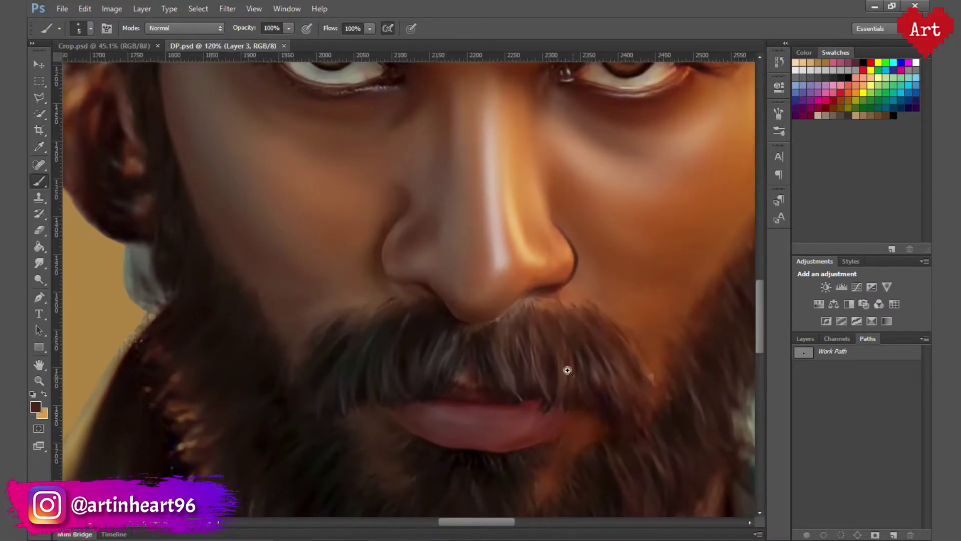
{"action": "left_click", "coordinate": [507, 324], "text": "ctrl+alt"}
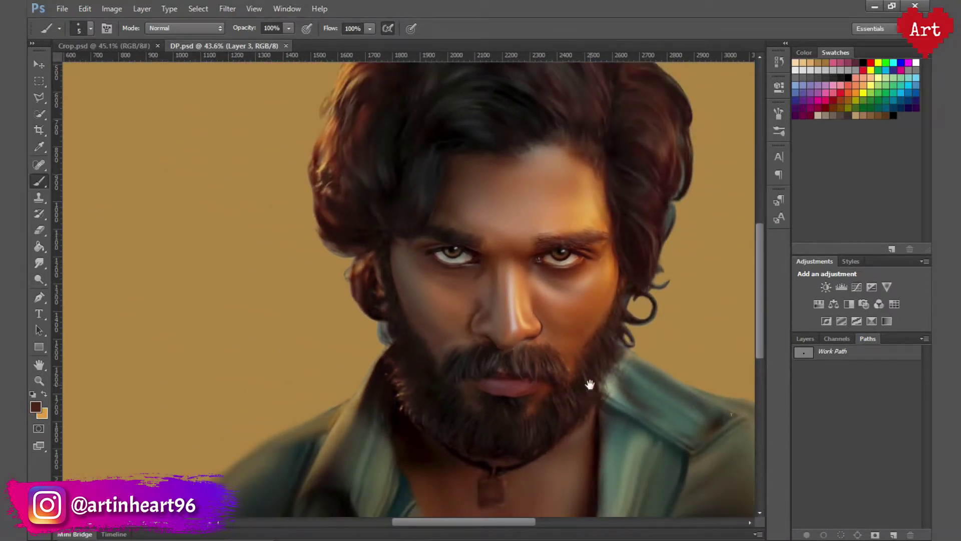
{"action": "left_click_drag", "start_coordinate": [589, 385], "coordinate": [485, 344]}
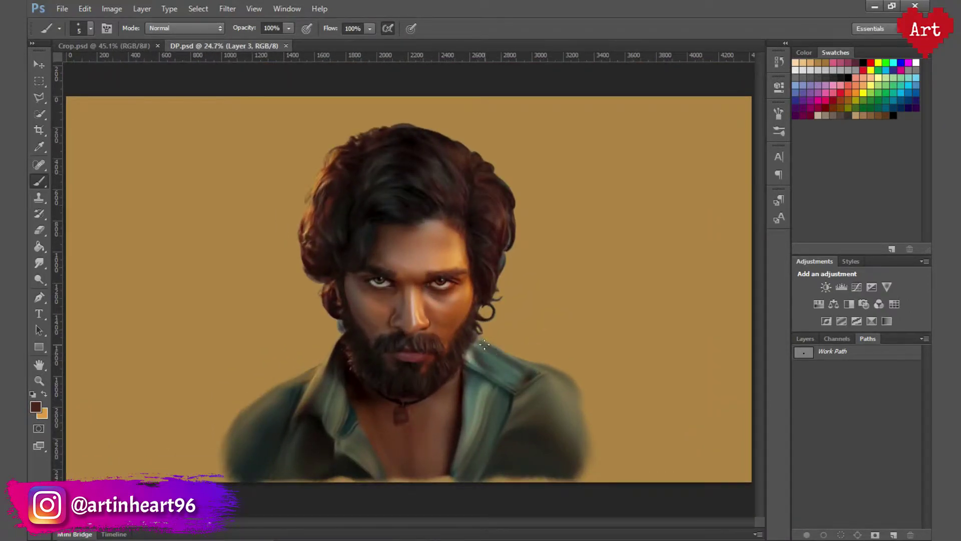
- Toggle the Mk group to compare the edits, then collapse it
{"action": "left_click", "coordinate": [805, 338]}
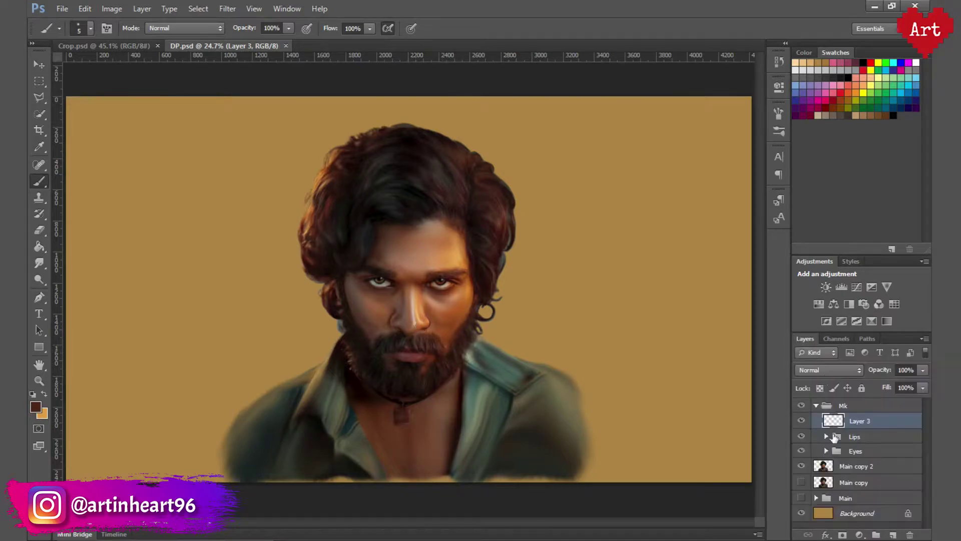
{"action": "left_click", "coordinate": [801, 405]}
{"action": "left_click", "coordinate": [801, 406]}
{"action": "left_click_drag", "start_coordinate": [450, 343], "coordinate": [418, 340]}
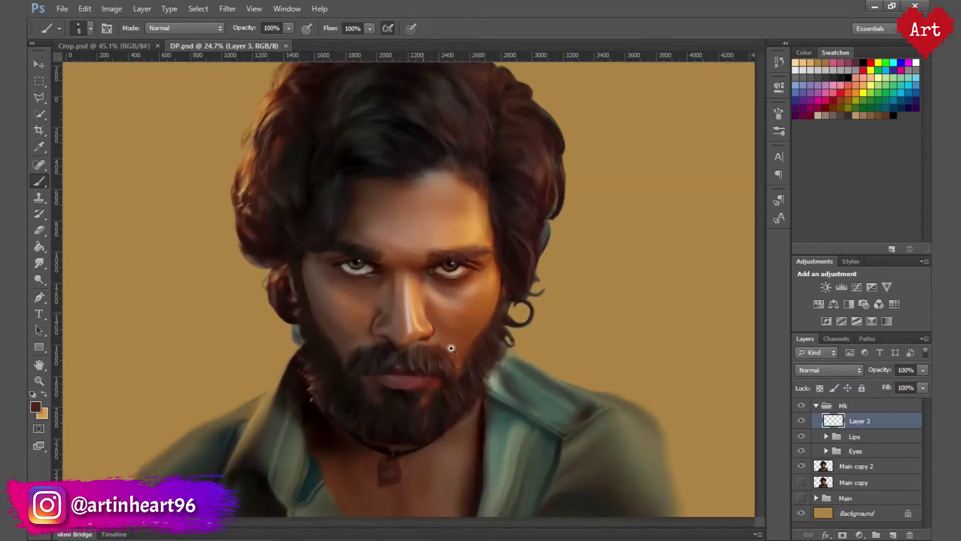
{"action": "key", "text": "ctrl+0"}
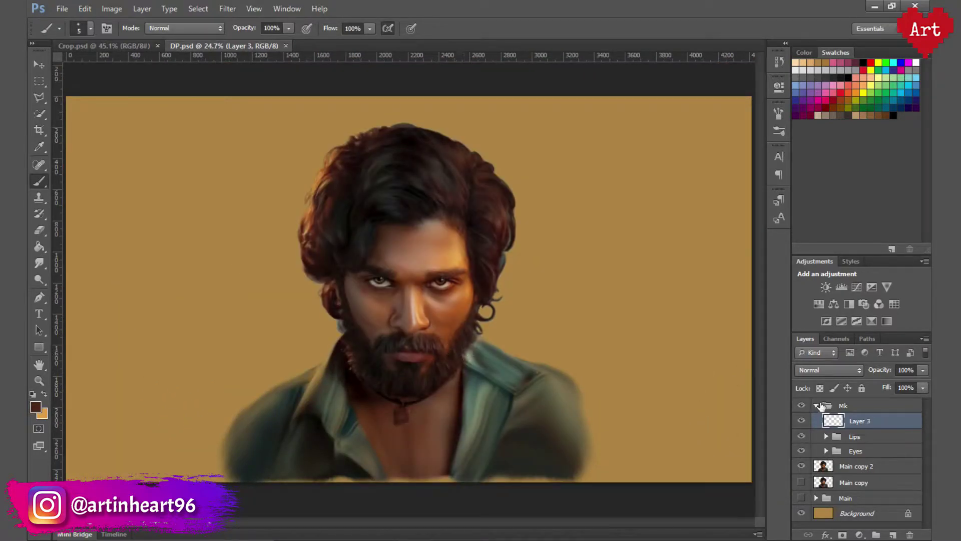
{"action": "left_click", "coordinate": [816, 405]}
- Put the selected portrait layers into a new Group 1
{"action": "left_click", "coordinate": [851, 452]}
{"action": "left_click", "coordinate": [850, 405], "text": "shift"}
{"action": "left_click", "coordinate": [924, 338]}
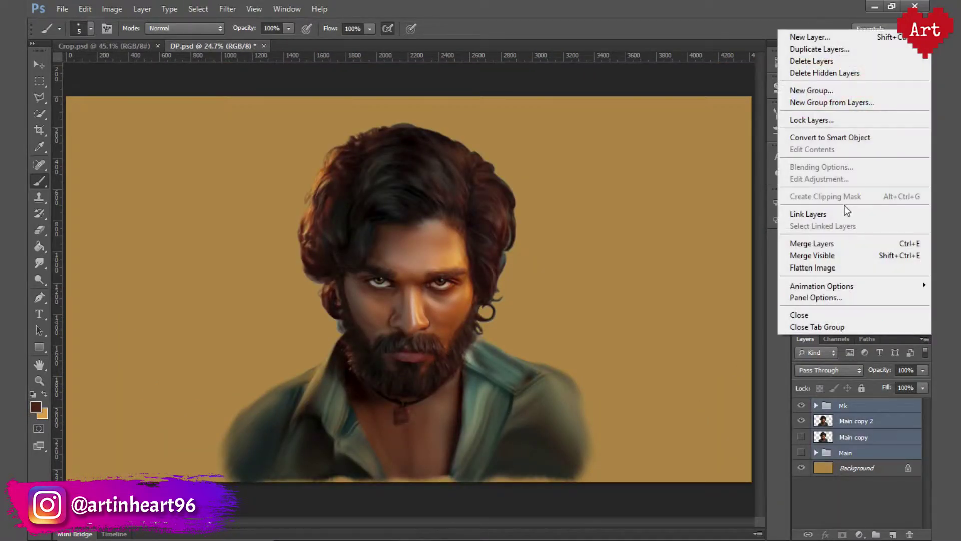
{"action": "left_click", "coordinate": [840, 102]}
{"action": "left_click", "coordinate": [583, 178]}
- Duplicate Group 1 and merge the copy into a single Group 1 copy layer
{"action": "key", "text": "ctrl+j"}
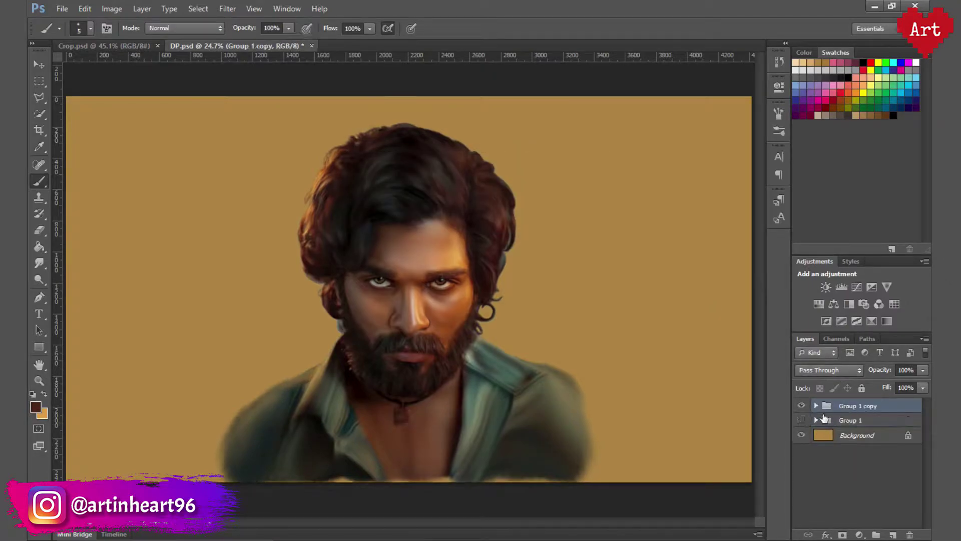
{"action": "right_click", "coordinate": [887, 410]}
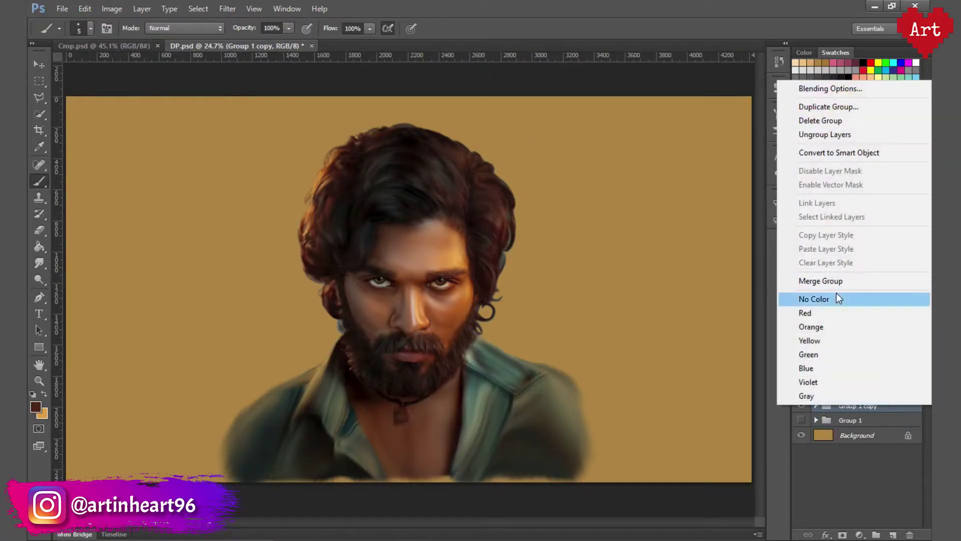
{"action": "left_click", "coordinate": [836, 281]}
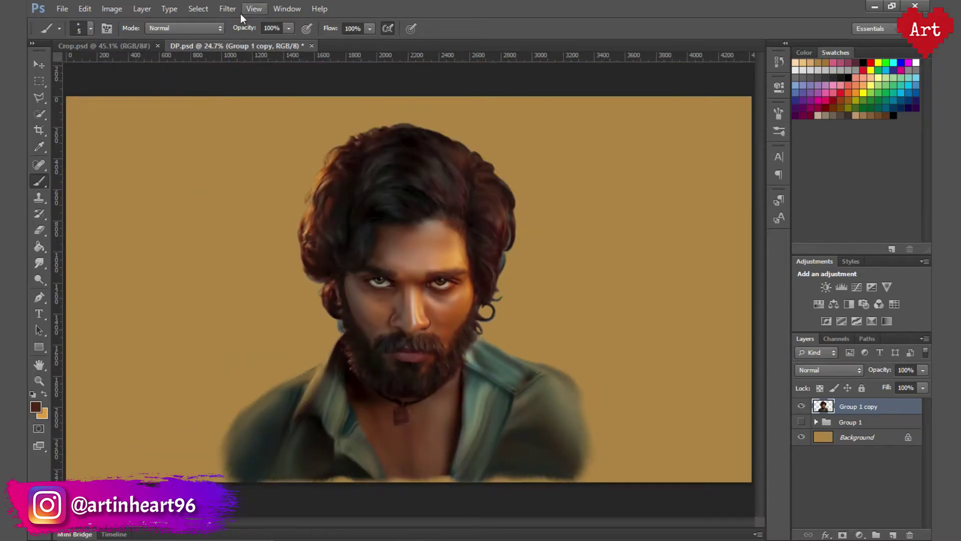
{"action": "left_click", "coordinate": [228, 9]}
- Set Oil Paint to Stylization, Cleanliness and Scale 2, Angular Direction 0, Shine 0
{"action": "left_click", "coordinate": [271, 100]}
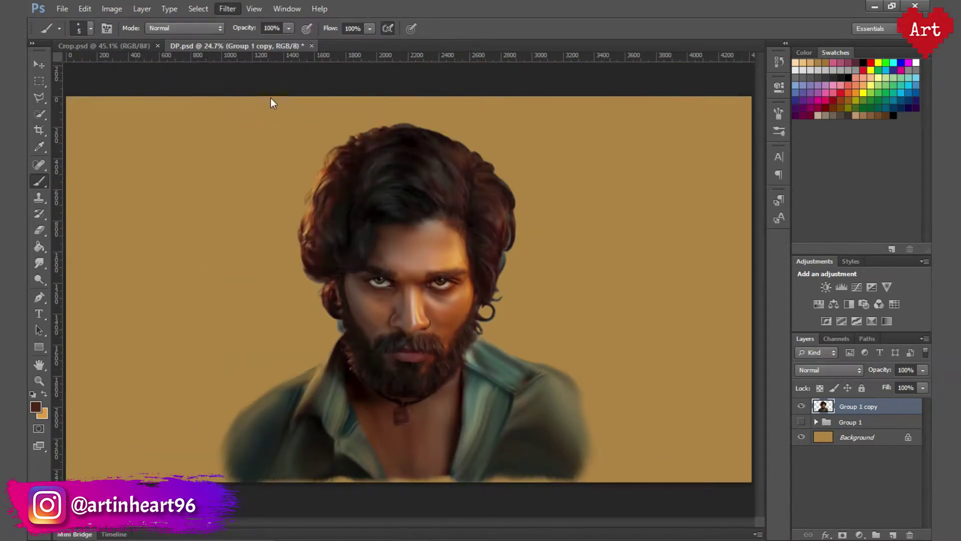
{"action": "scroll", "coordinate": [446, 293], "scroll_direction": "up", "scroll_amount": 2}
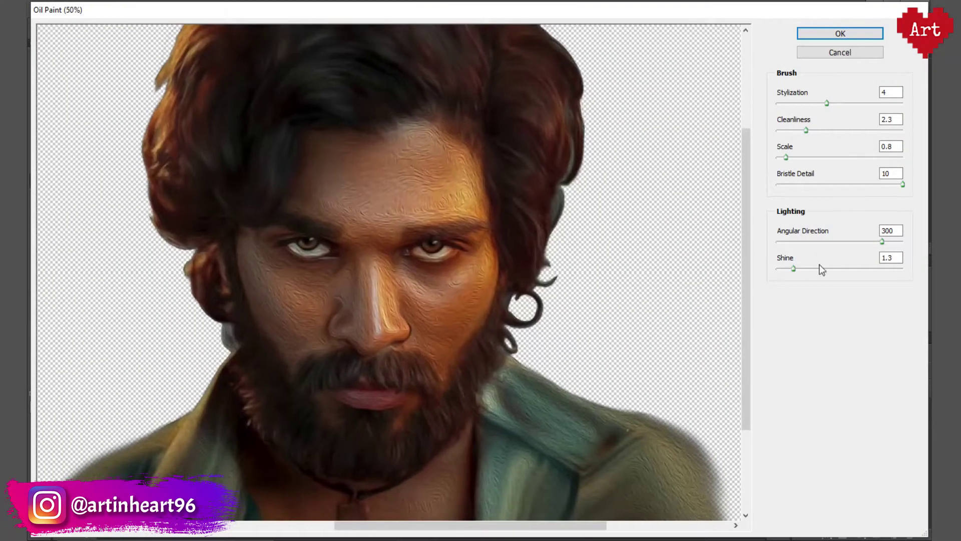
{"action": "double_click", "coordinate": [887, 231]}
{"action": "type", "text": "0"}
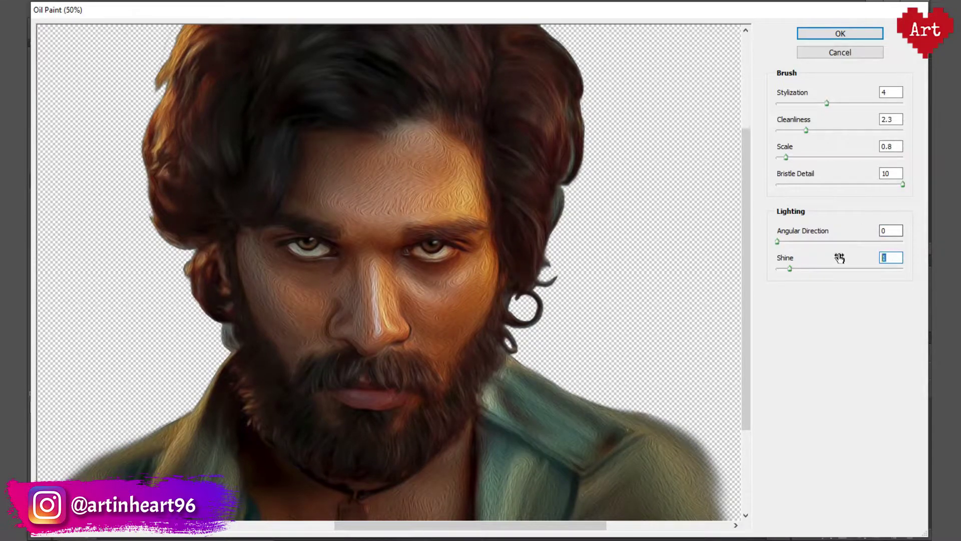
{"action": "type", "text": "0"}
{"action": "key", "text": "Tab"}
{"action": "key", "text": "Tab"}
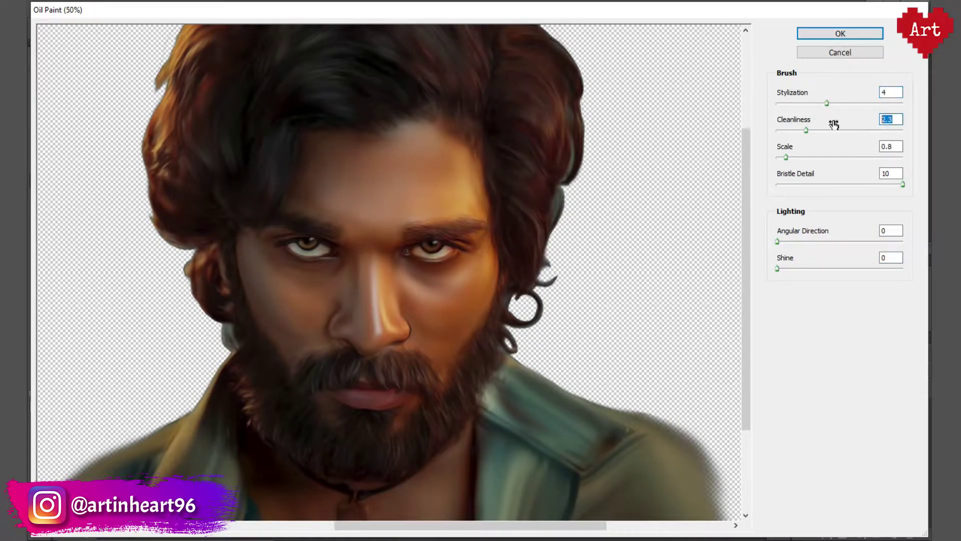
{"action": "type", "text": "42"}
{"action": "key", "text": "Tab"}
{"action": "type", "text": "2"}
{"action": "left_click", "coordinate": [896, 145]}
{"action": "type", "text": "2"}
- Check the Oil Paint preview over the face, beard and eyes, then apply it
{"action": "left_click_drag", "start_coordinate": [508, 331], "coordinate": [508, 301]}
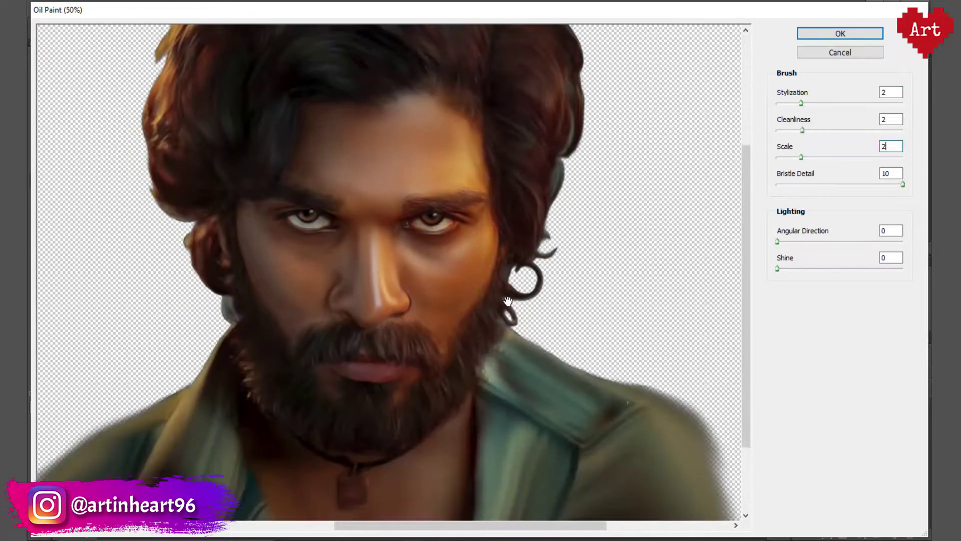
{"action": "key", "text": "ctrl+plus"}
{"action": "key", "text": "ctrl+plus"}
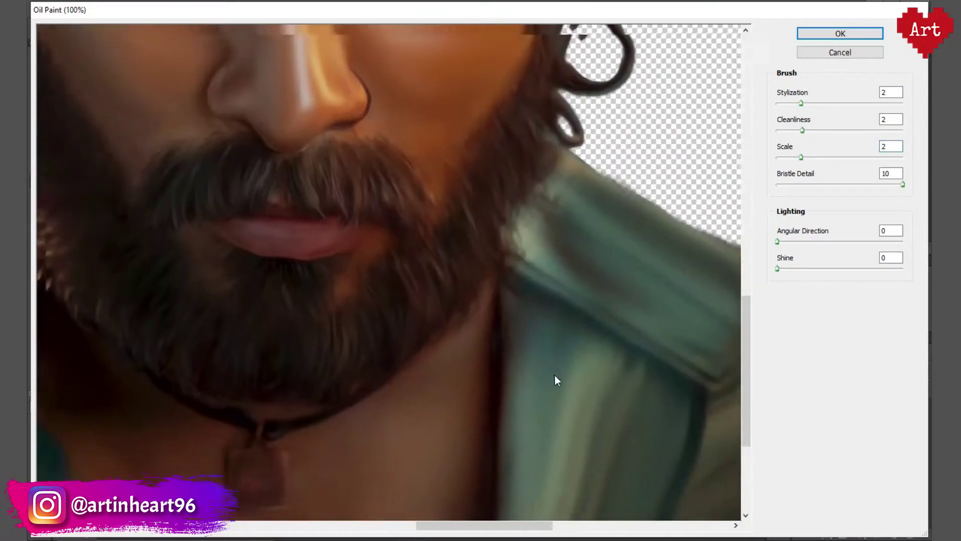
{"action": "left_click_drag", "start_coordinate": [902, 184], "coordinate": [714, 181]}
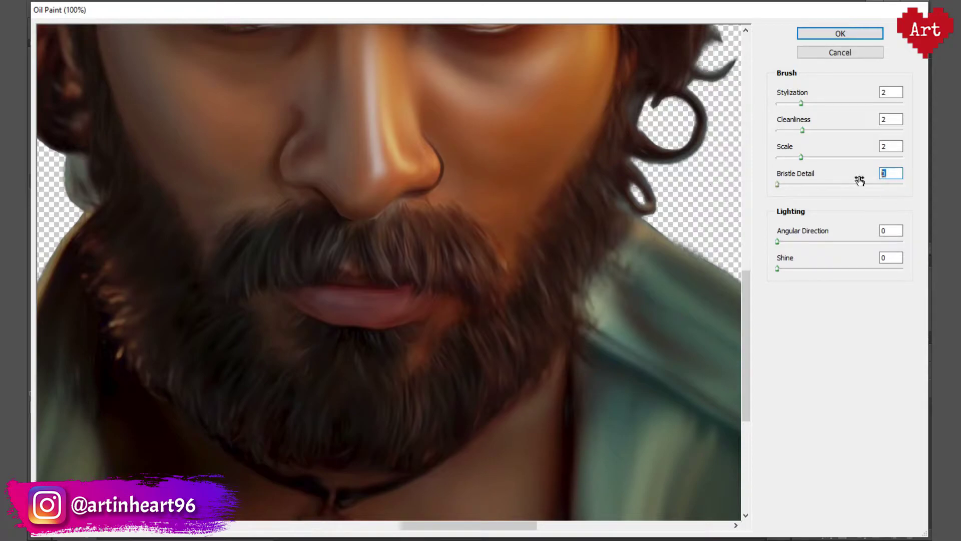
{"action": "left_click_drag", "start_coordinate": [472, 169], "coordinate": [526, 335]}
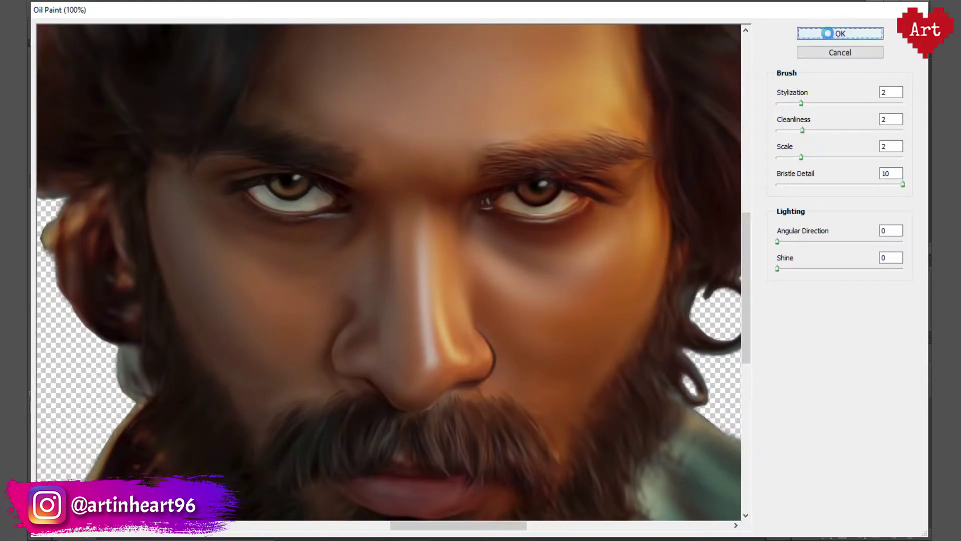
{"action": "left_click", "coordinate": [840, 33]}
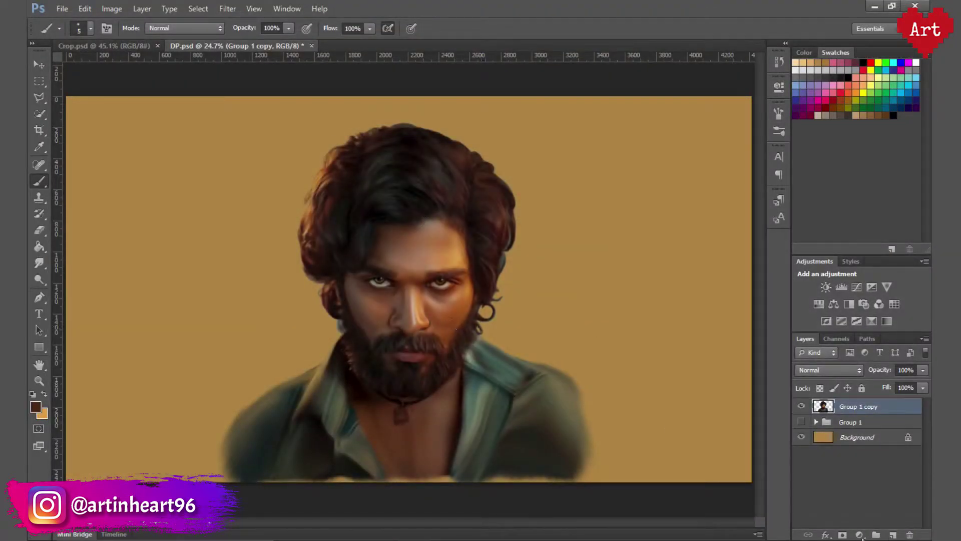
- Add a clipped Brightness/Contrast adjustment with Brightness 20 and Contrast 5
{"action": "left_click", "coordinate": [859, 535]}
{"action": "left_click", "coordinate": [796, 252]}
{"action": "left_click", "coordinate": [668, 291]}
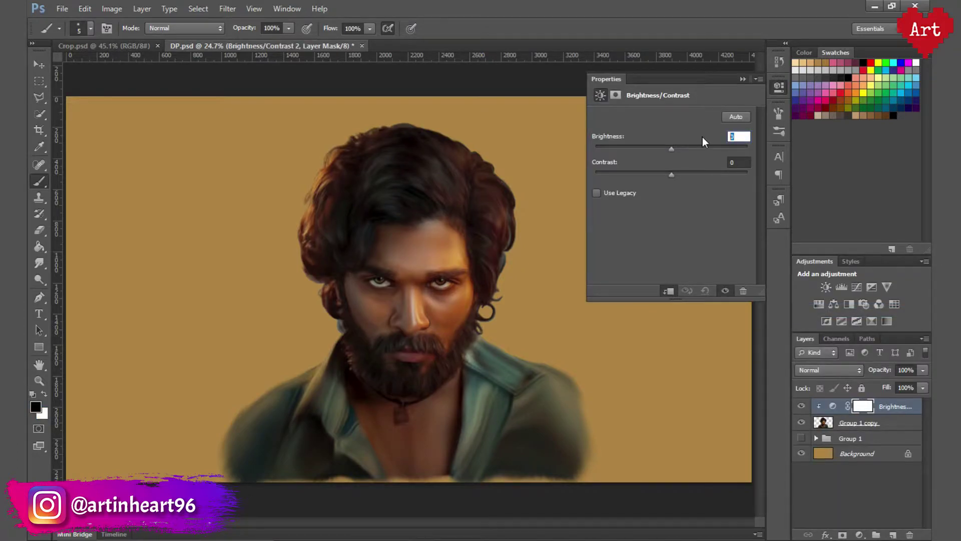
{"action": "type", "text": "16"}
{"action": "key", "text": "BackSpace"}
{"action": "key", "text": "BackSpace"}
{"action": "type", "text": "20"}
{"action": "key", "text": "Tab"}
{"action": "type", "text": "5"}
{"action": "key", "text": "Return"}
- Add a Selective Color adjustment clipped to Group 1 copy
{"action": "left_click", "coordinate": [773, 86]}
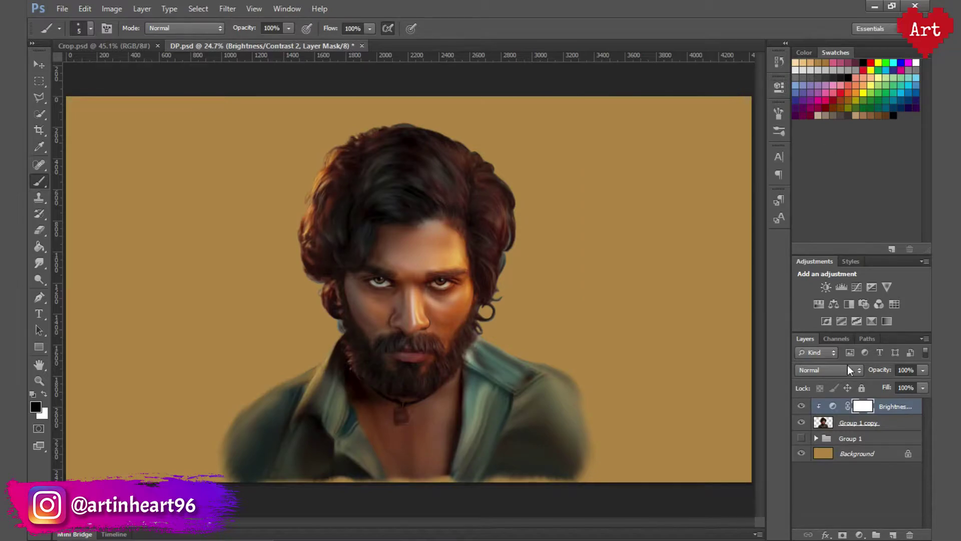
{"action": "left_click", "coordinate": [858, 535]}
{"action": "left_click", "coordinate": [826, 519]}
{"action": "left_click", "coordinate": [668, 291]}
{"action": "scroll", "coordinate": [581, 300], "scroll_direction": "up", "scroll_amount": 1}
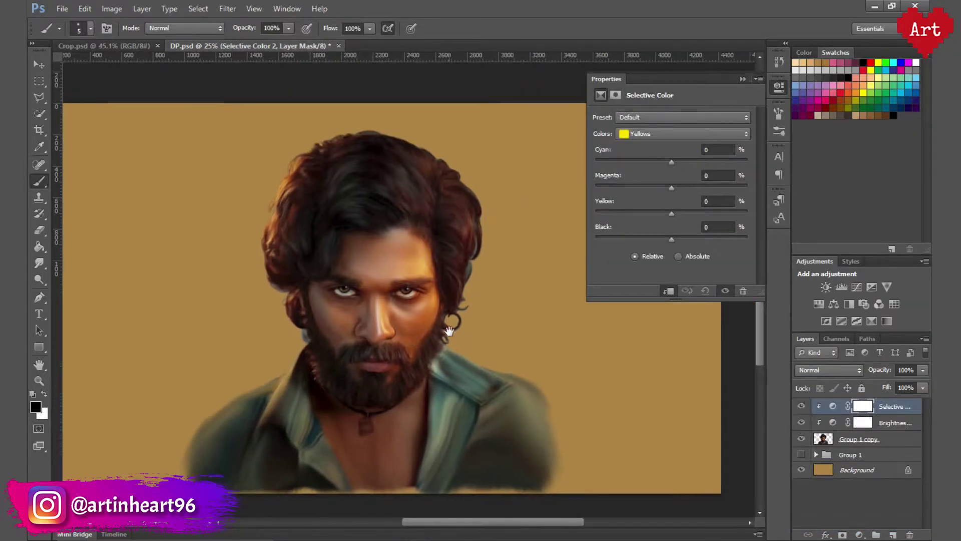
- Set the Reds' Cyan to -6 in Selective Color
{"action": "left_click", "coordinate": [668, 136]}
{"action": "left_click", "coordinate": [670, 132]}
{"action": "left_click_drag", "start_coordinate": [671, 162], "coordinate": [659, 161]}
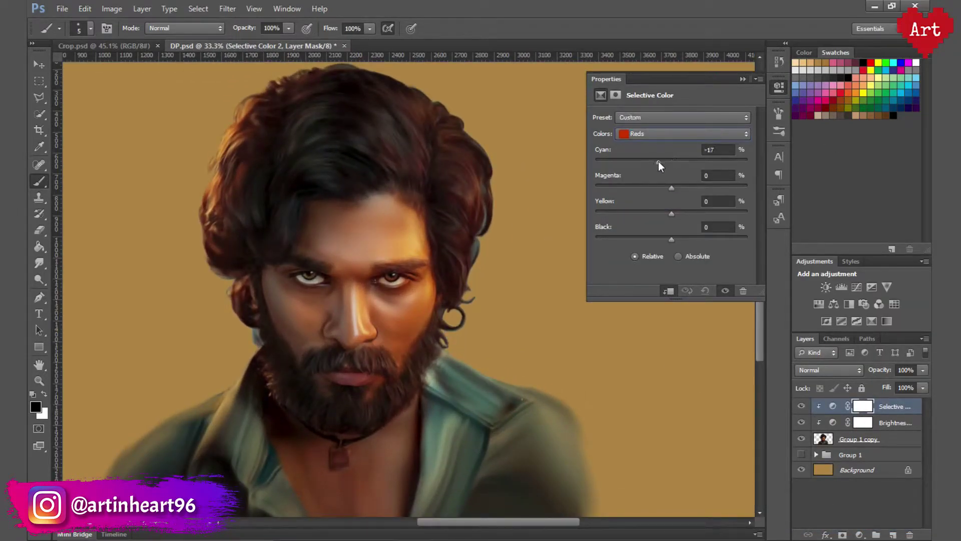
{"action": "left_click", "coordinate": [716, 149]}
{"action": "type", "text": "-10"}
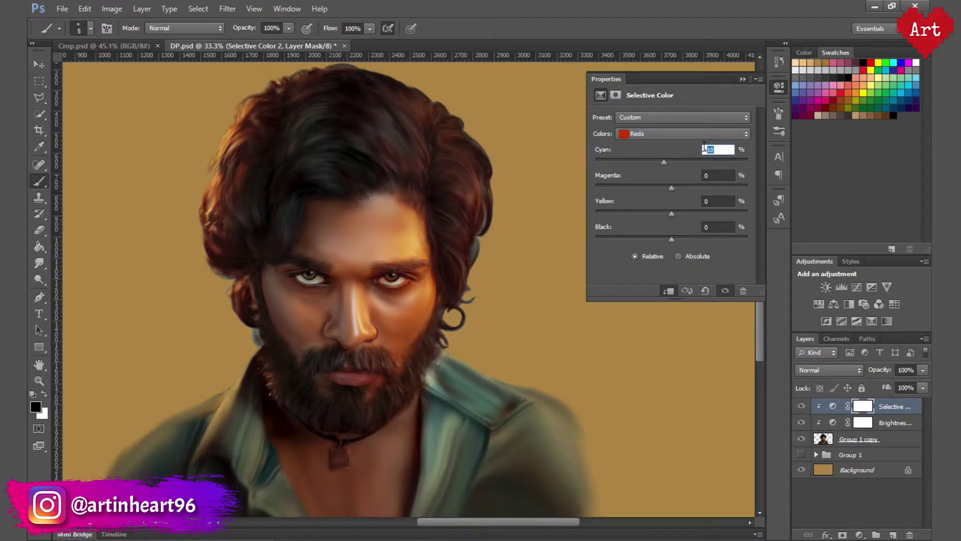
{"action": "left_click", "coordinate": [705, 200]}
{"action": "type", "text": "20"}
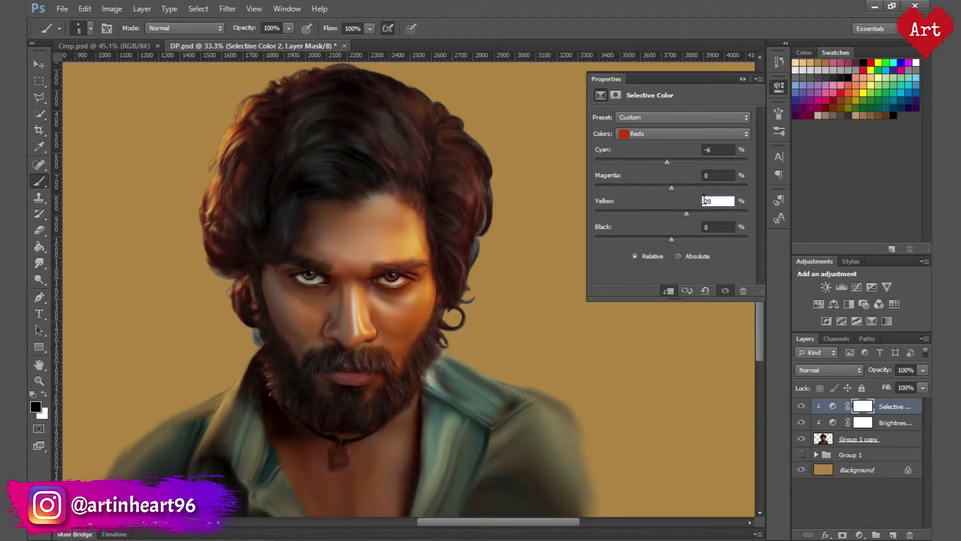
- Set Yellows Cyan to -10 and Greens Yellow to +10, then close Properties
{"action": "left_click", "coordinate": [665, 134]}
{"action": "type", "text": "-10"}
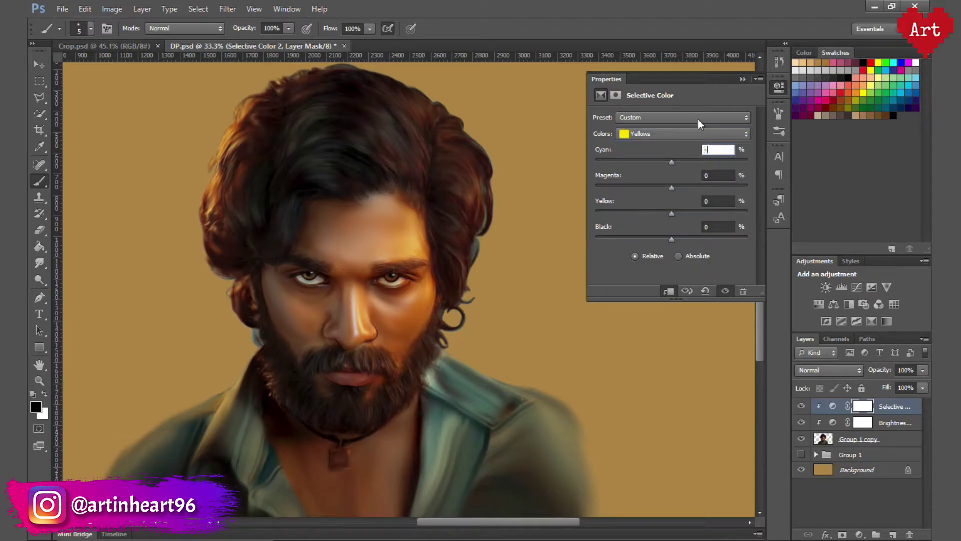
{"action": "key", "text": "Tab"}
{"action": "key", "text": "Tab"}
{"action": "left_click", "coordinate": [741, 134]}
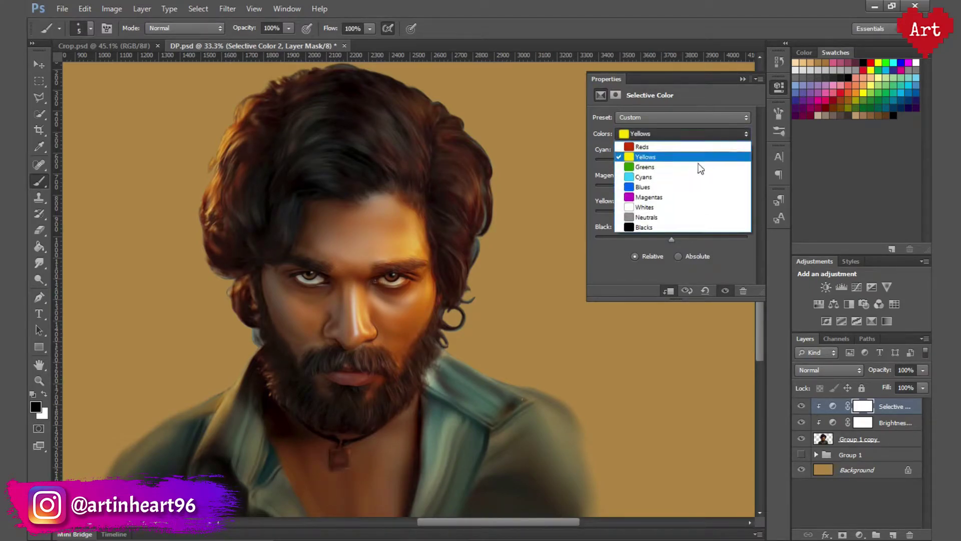
{"action": "left_click", "coordinate": [698, 162]}
{"action": "key", "text": "Tab"}
{"action": "key", "text": "Tab"}
{"action": "type", "text": "10"}
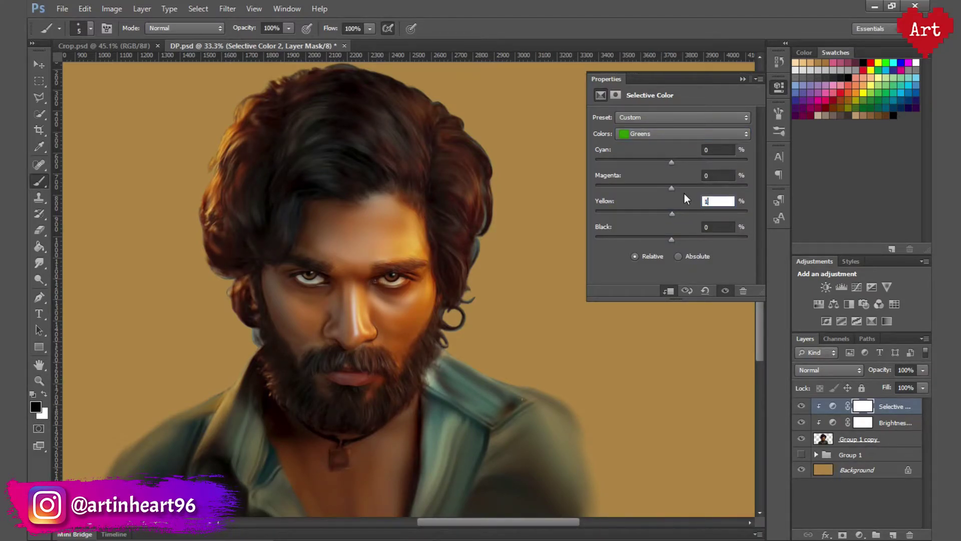
{"action": "key", "text": "Return"}
{"action": "left_click", "coordinate": [785, 91]}
- Expand Group 1 and duplicate the Mk group to the top of the stack as Mk copy
{"action": "scroll", "coordinate": [374, 377], "scroll_direction": "up", "scroll_amount": 5}
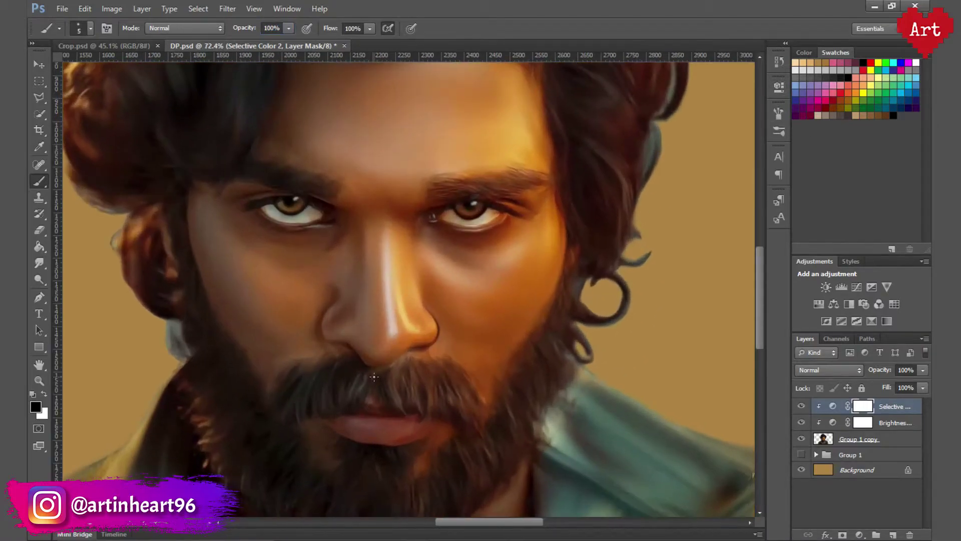
{"action": "scroll", "coordinate": [465, 345], "scroll_direction": "down", "scroll_amount": 2}
{"action": "scroll", "coordinate": [443, 337], "scroll_direction": "down", "scroll_amount": 2}
{"action": "scroll", "coordinate": [442, 338], "scroll_direction": "up", "scroll_amount": 3}
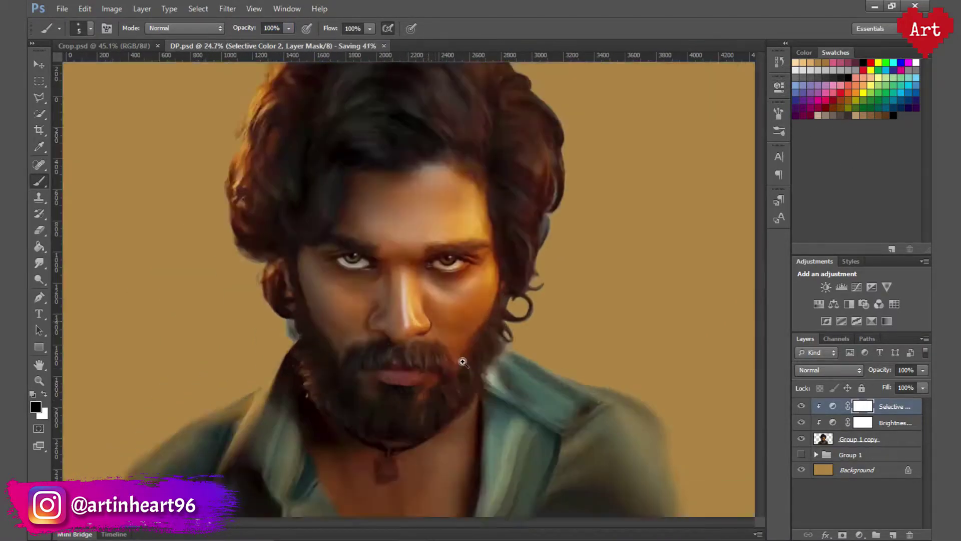
{"action": "scroll", "coordinate": [425, 334], "scroll_direction": "up", "scroll_amount": 2}
{"action": "scroll", "coordinate": [411, 332], "scroll_direction": "down", "scroll_amount": 2}
{"action": "scroll", "coordinate": [476, 369], "scroll_direction": "down", "scroll_amount": 2}
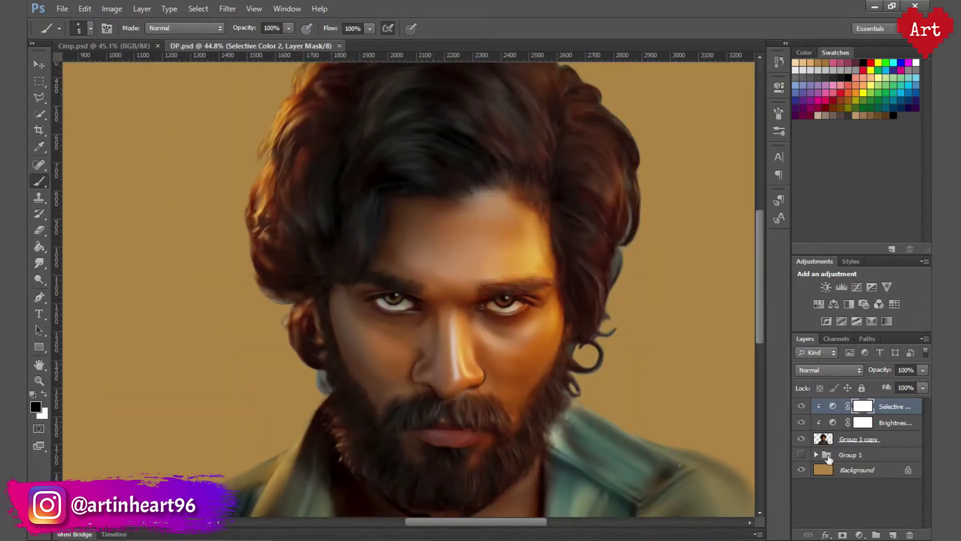
{"action": "left_click", "coordinate": [816, 454]}
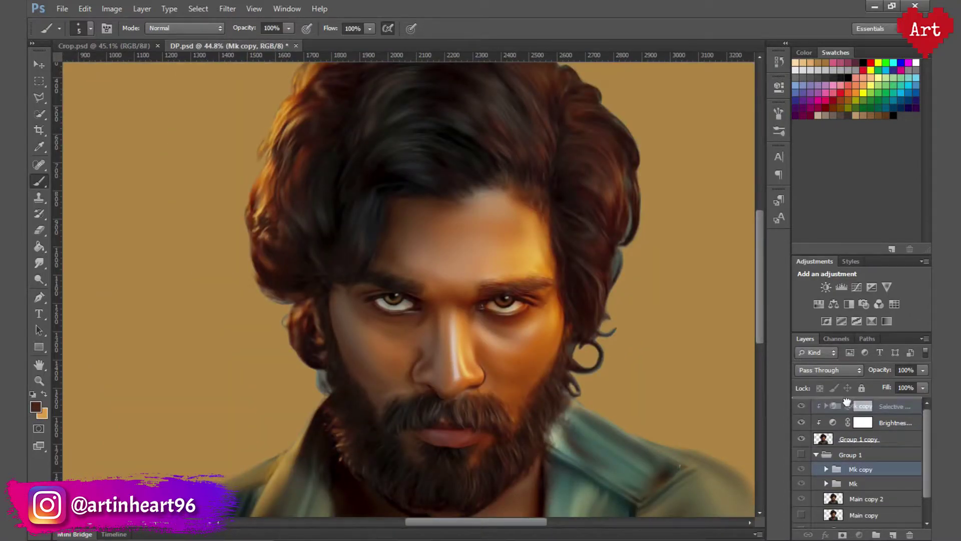
{"action": "left_click_drag", "start_coordinate": [851, 469], "coordinate": [855, 389]}
- In Mk copy's Eyes group, set whitebg to 30% opacity, then hide the Brown and whitebg layers
{"action": "scroll", "coordinate": [483, 331], "scroll_direction": "down", "scroll_amount": 2}
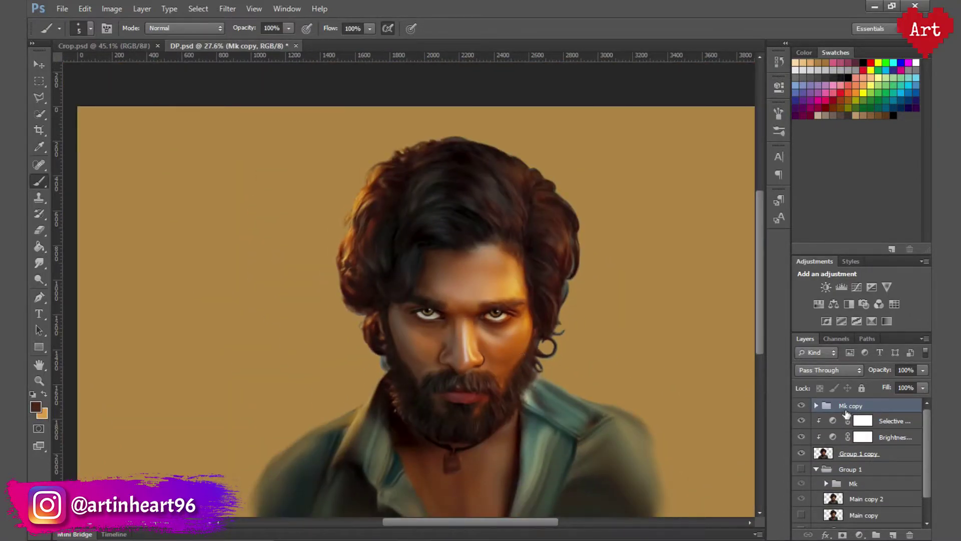
{"action": "left_click", "coordinate": [816, 406]}
{"action": "scroll", "coordinate": [425, 369], "scroll_direction": "up", "scroll_amount": 1}
{"action": "scroll", "coordinate": [425, 369], "scroll_direction": "up", "scroll_amount": 2}
{"action": "left_click", "coordinate": [827, 451]}
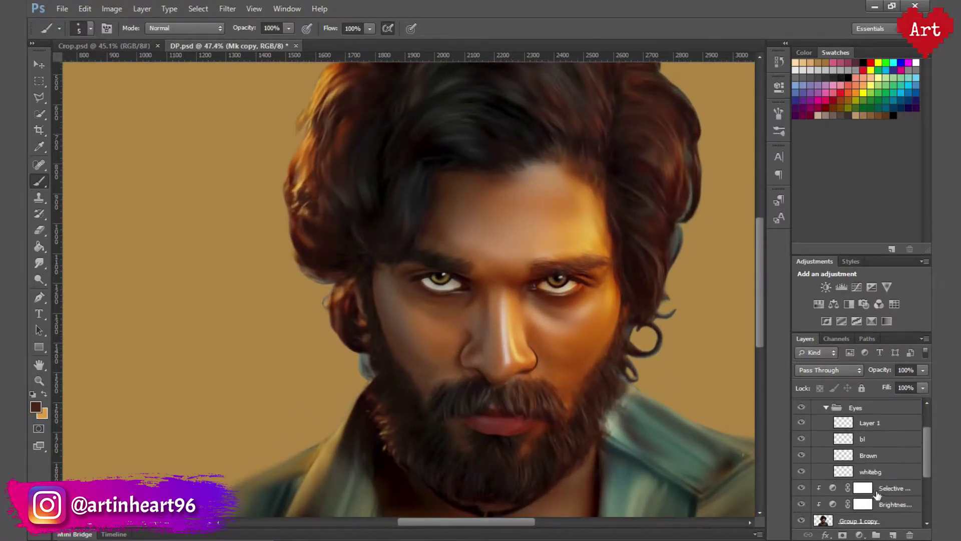
{"action": "left_click", "coordinate": [876, 472]}
{"action": "type", "text": "3"}
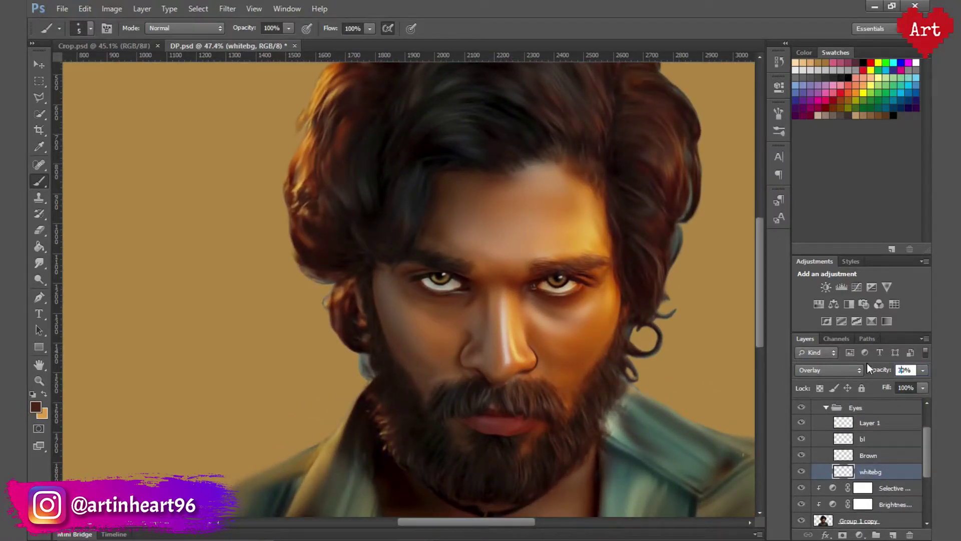
{"action": "key", "text": "Return"}
{"action": "left_click", "coordinate": [801, 455]}
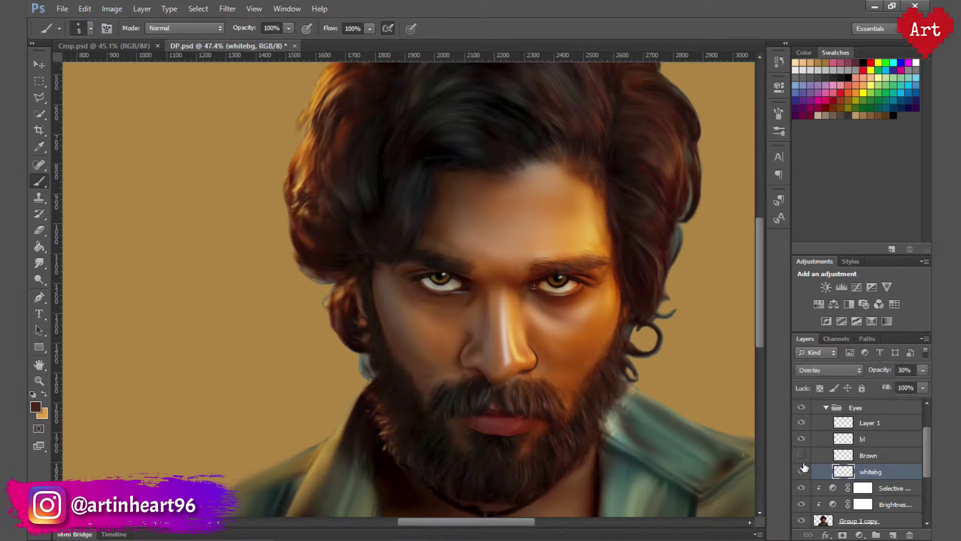
{"action": "left_click", "coordinate": [801, 472]}
- Delete Layer 3 and the Lips group from Mk copy, leaving only Eyes
{"action": "scroll", "coordinate": [857, 467], "scroll_direction": "up", "scroll_amount": 2}
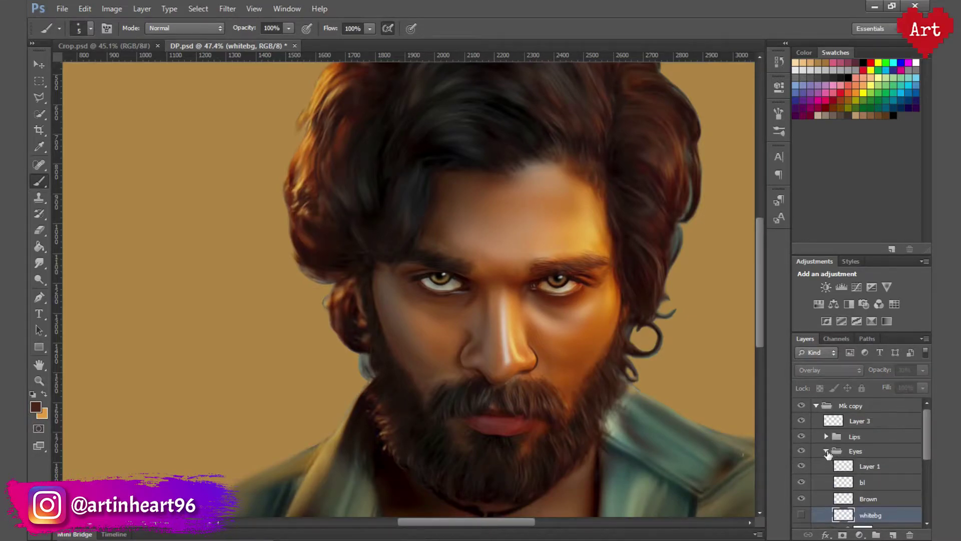
{"action": "left_click", "coordinate": [827, 452]}
{"action": "left_click", "coordinate": [801, 421]}
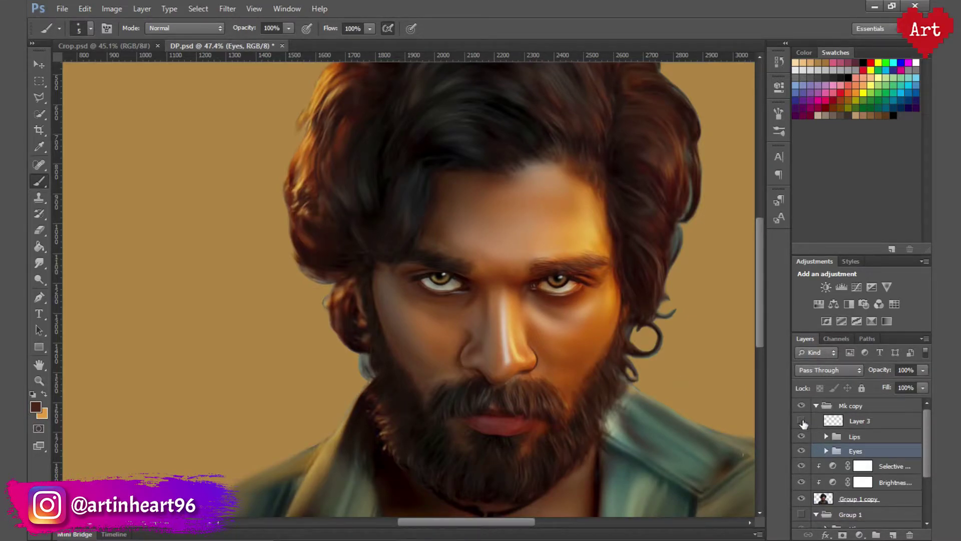
{"action": "scroll", "coordinate": [571, 329], "scroll_direction": "down", "scroll_amount": 3}
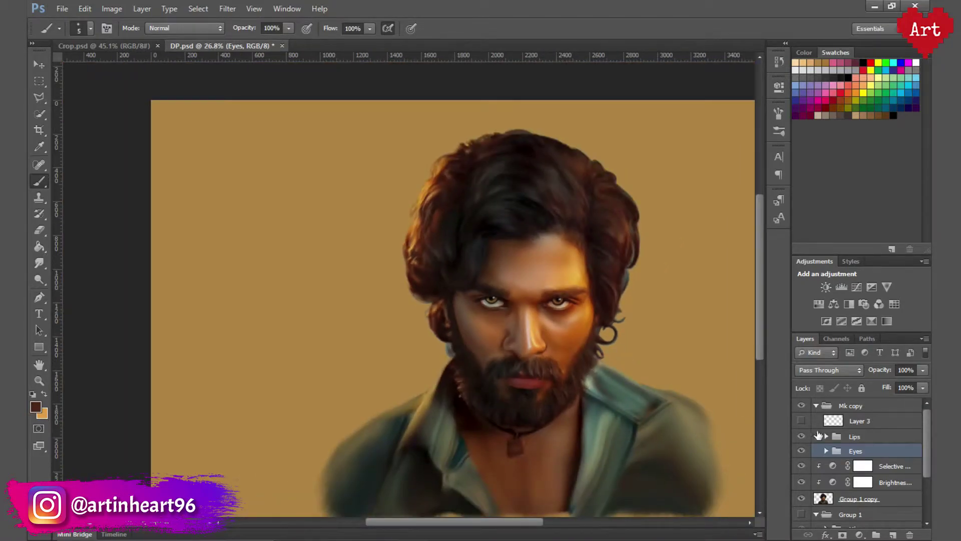
{"action": "left_click", "coordinate": [846, 436]}
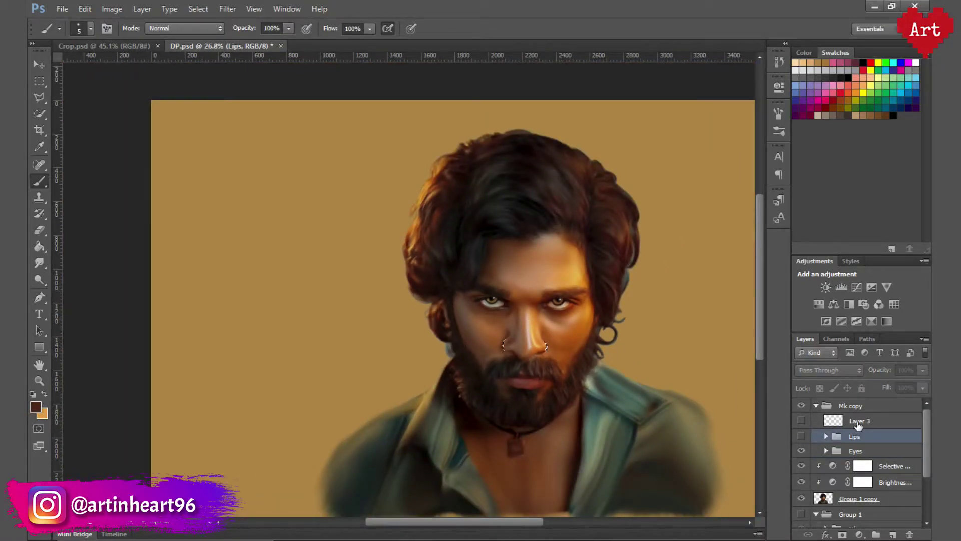
{"action": "left_click", "coordinate": [858, 423], "text": "shift"}
{"action": "key", "text": "Delete"}
{"action": "scroll", "coordinate": [639, 397], "scroll_direction": "up", "scroll_amount": 5}
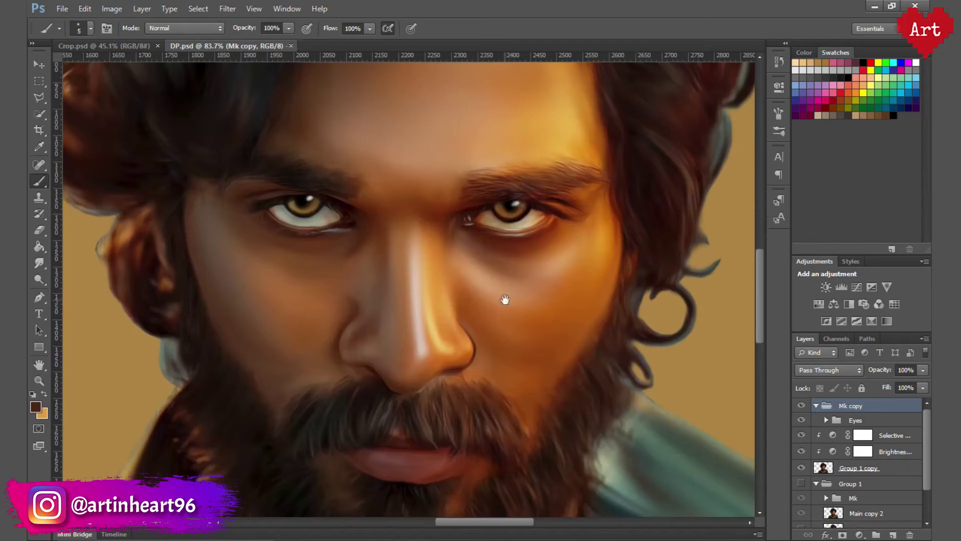
- Add a new Layer 4 above Background and put it in a new group named Bg
{"action": "scroll", "coordinate": [504, 300], "scroll_direction": "down", "scroll_amount": 3}
{"action": "scroll", "coordinate": [475, 293], "scroll_direction": "down", "scroll_amount": 2}
{"action": "left_click", "coordinate": [816, 405]}
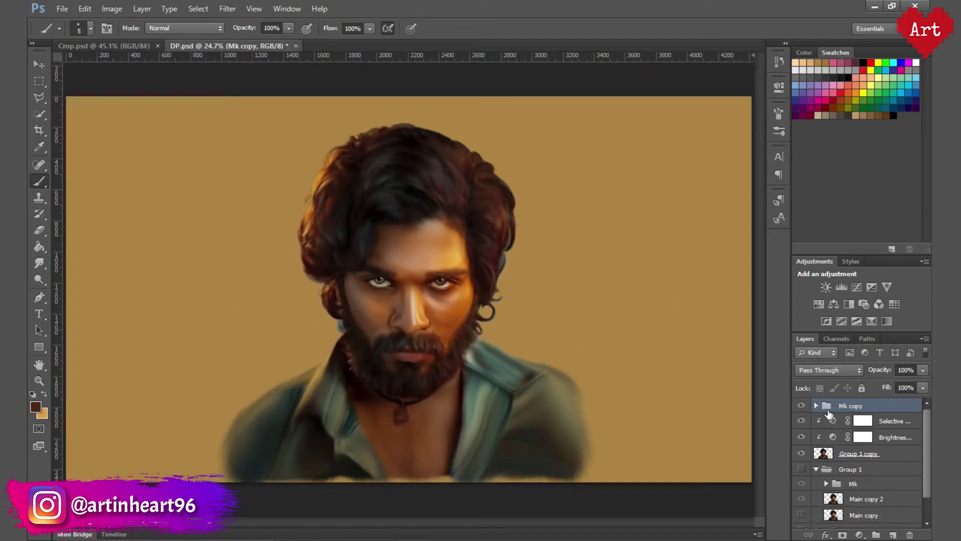
{"action": "left_click", "coordinate": [816, 469]}
{"action": "left_click", "coordinate": [848, 485]}
{"action": "left_click", "coordinate": [893, 535]}
{"action": "left_click", "coordinate": [924, 338]}
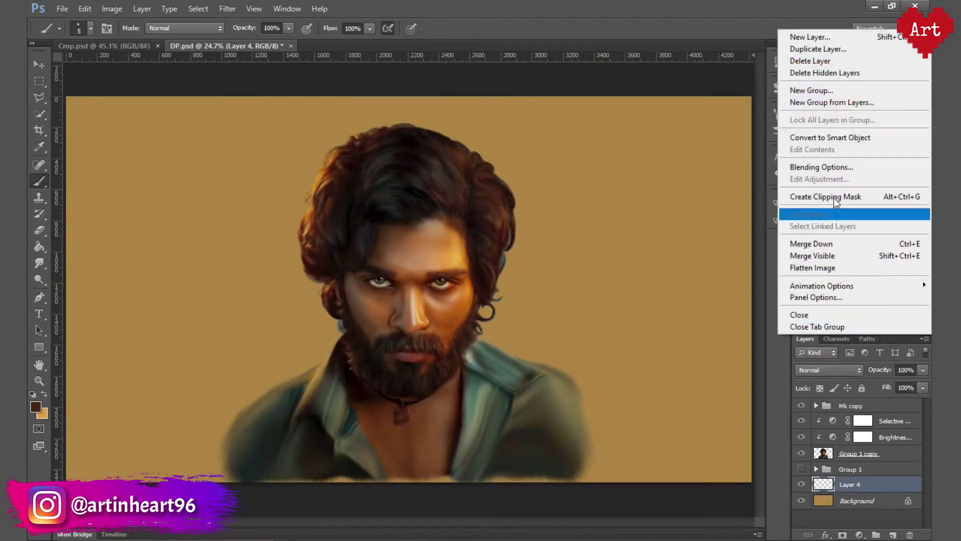
{"action": "left_click", "coordinate": [831, 102]}
{"action": "type", "text": "Bg"}
{"action": "key", "text": "Return"}
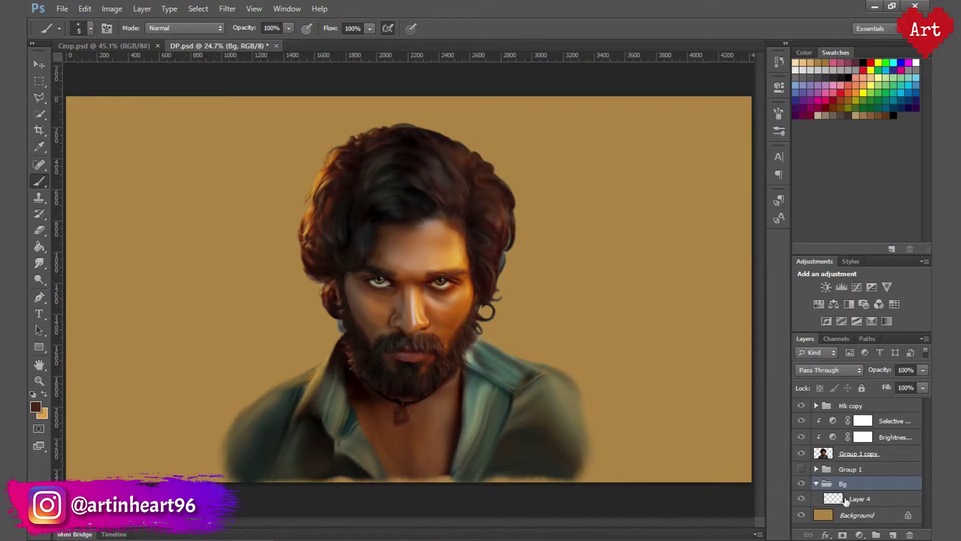
- Select Layer 4 and set the foreground colour to yellow for painting
{"action": "left_click", "coordinate": [874, 499]}
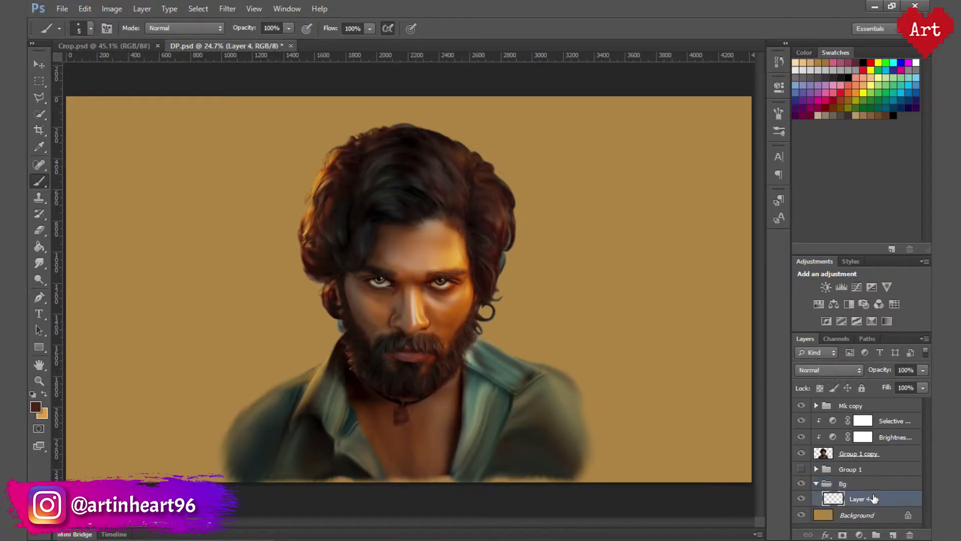
{"action": "left_click", "coordinate": [91, 30]}
{"action": "left_click", "coordinate": [35, 407]}
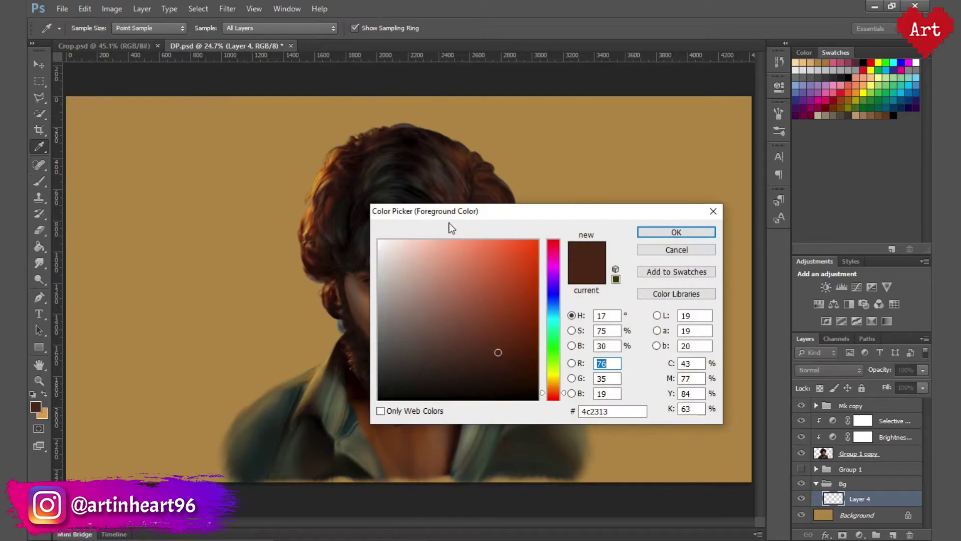
{"action": "left_click_drag", "start_coordinate": [449, 223], "coordinate": [609, 123]}
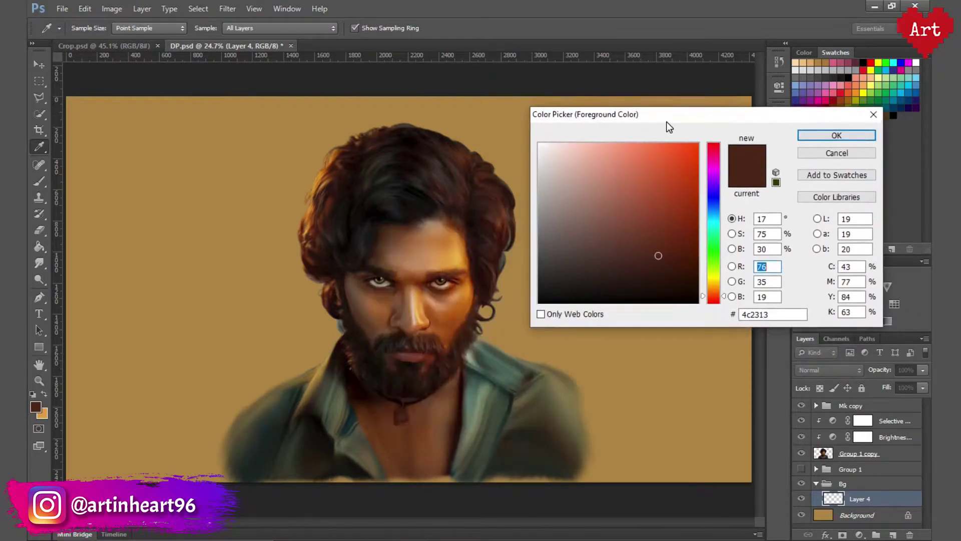
{"action": "left_click", "coordinate": [873, 69]}
{"action": "key", "text": "Return"}
- Paint soft yellow over the background with a large brush and fill the Background layer brown
{"action": "key", "text": "b"}
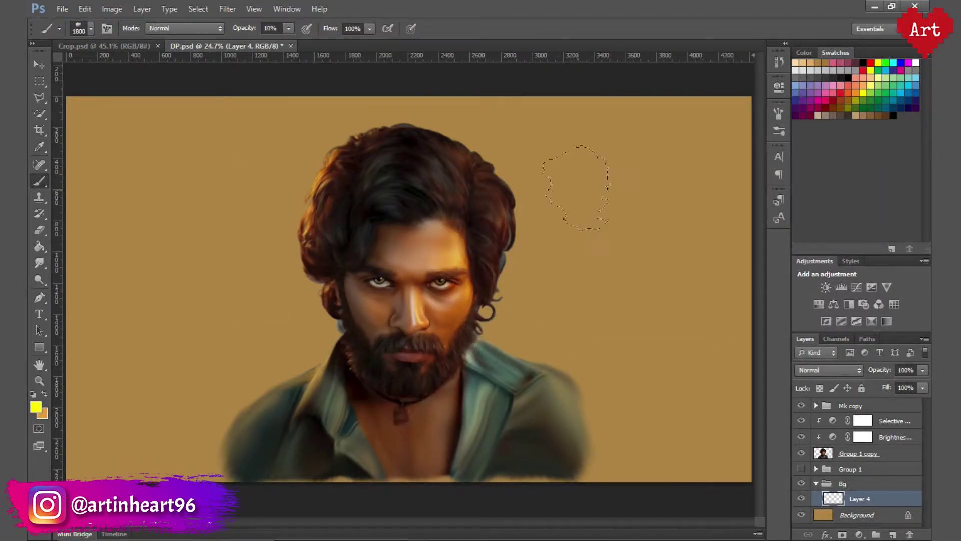
{"action": "key", "text": "bracketright"}
{"action": "key", "text": "bracketright"}
{"action": "key", "text": "bracketright"}
{"action": "mouse_move", "coordinate": [576, 187]}
{"action": "left_mouse_down"}
{"action": "mouse_move", "coordinate": [697, 322]}
{"action": "mouse_move", "coordinate": [279, 257]}
{"action": "mouse_move", "coordinate": [686, 208]}
{"action": "mouse_move", "coordinate": [360, 296]}
{"action": "left_mouse_up"}
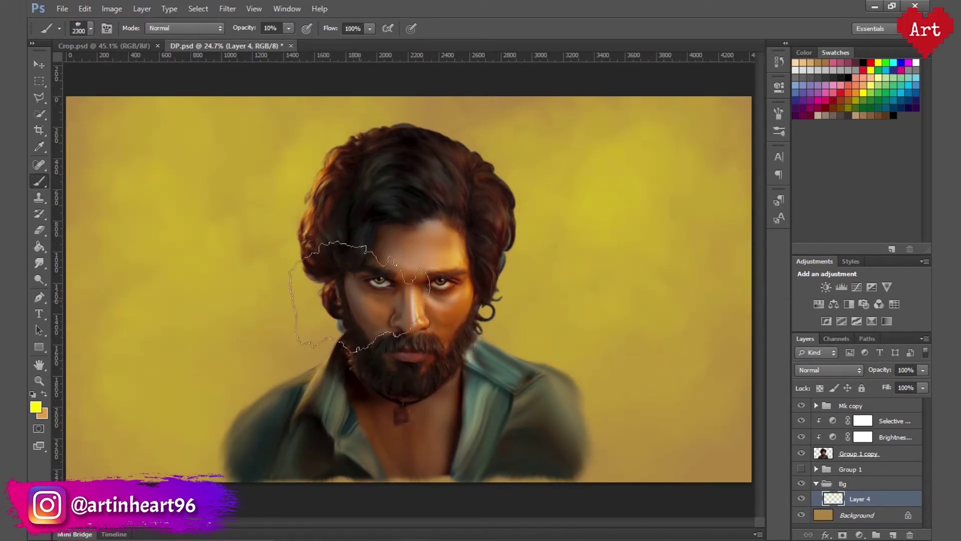
{"action": "key", "text": "alt+bracketleft"}
{"action": "key", "text": "i"}
{"action": "key", "text": "x"}
{"action": "left_click", "coordinate": [35, 406]}
{"action": "mouse_move", "coordinate": [651, 154]}
{"action": "left_mouse_down"}
{"action": "mouse_move", "coordinate": [658, 205]}
{"action": "mouse_move", "coordinate": [632, 219]}
{"action": "left_mouse_up"}
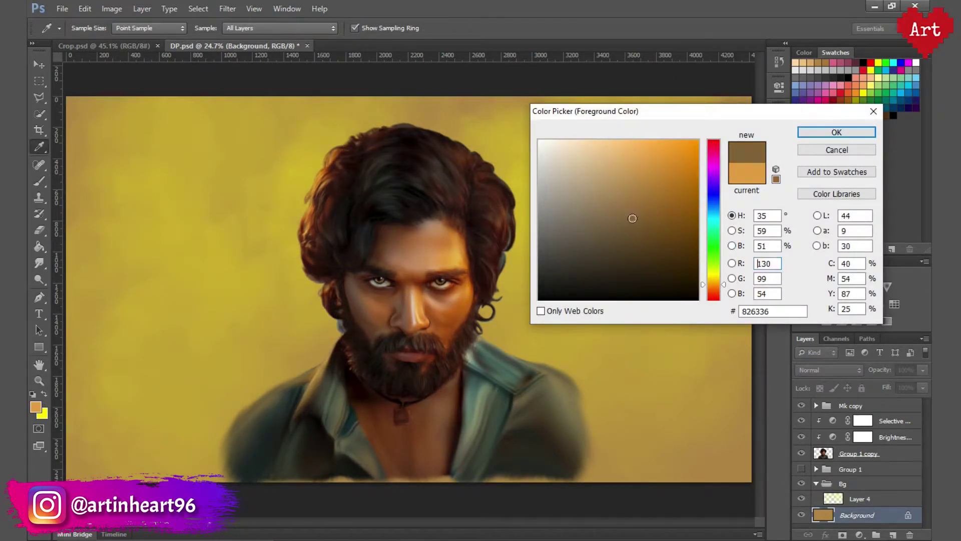
{"action": "key", "text": "Return"}
{"action": "key", "text": "alt+BackSpace"}
- On Layer 4, paint brighter yellow around the portrait and add green strokes across the background
{"action": "key", "text": "alt+bracketright"}
{"action": "key", "text": "x"}
{"action": "key", "text": "b"}
{"action": "left_click", "coordinate": [35, 407]}
{"action": "key", "text": "Return"}
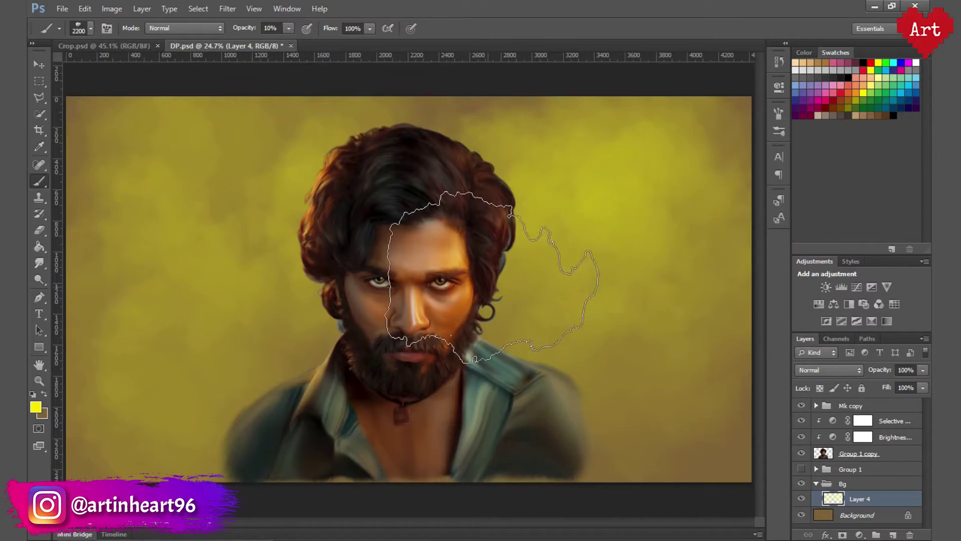
{"action": "mouse_move", "coordinate": [493, 278]}
{"action": "left_mouse_down"}
{"action": "mouse_move", "coordinate": [250, 225]}
{"action": "mouse_move", "coordinate": [461, 397]}
{"action": "mouse_move", "coordinate": [337, 140]}
{"action": "mouse_move", "coordinate": [151, 301]}
{"action": "left_mouse_up"}
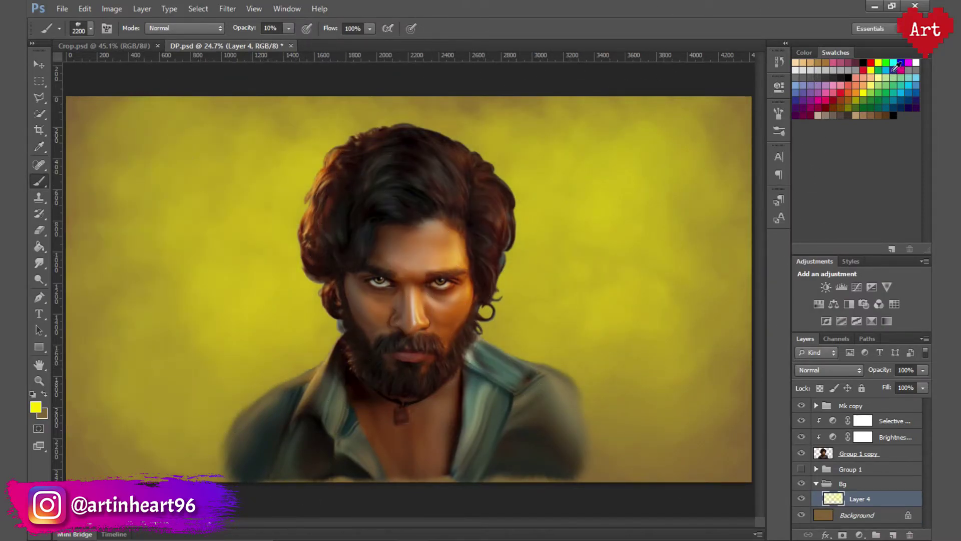
{"action": "left_click", "coordinate": [886, 78]}
{"action": "key", "text": "bracketright"}
{"action": "mouse_move", "coordinate": [601, 192]}
{"action": "left_mouse_down"}
{"action": "mouse_move", "coordinate": [236, 107]}
{"action": "mouse_move", "coordinate": [793, 257]}
{"action": "left_mouse_up"}
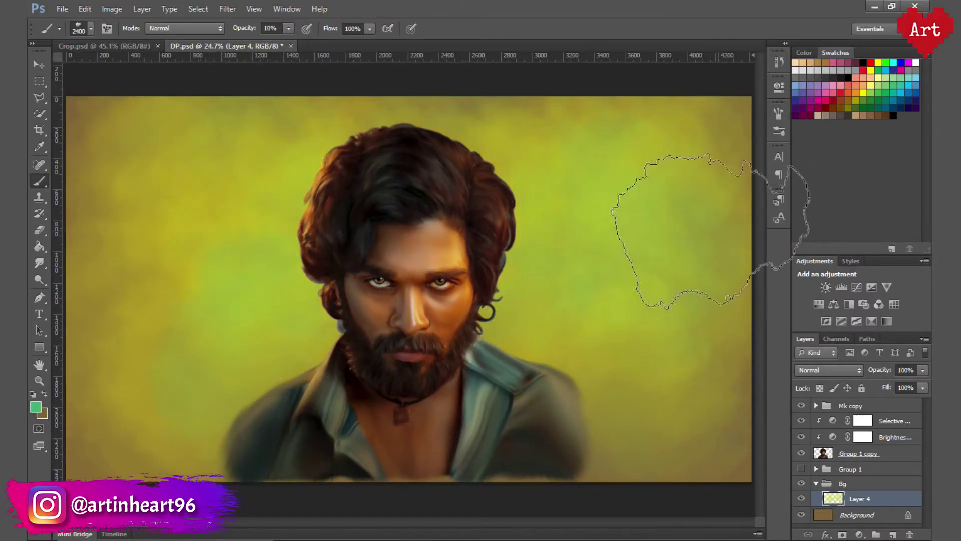
- Paint orange-yellow (ffb400) over the background, orange-red on the right, and yellow on the left
{"action": "left_click", "coordinate": [878, 63]}
{"action": "left_click_drag", "start_coordinate": [601, 201], "coordinate": [260, 240]}
{"action": "left_click", "coordinate": [36, 407]}
{"action": "left_click_drag", "start_coordinate": [712, 283], "coordinate": [714, 281]}
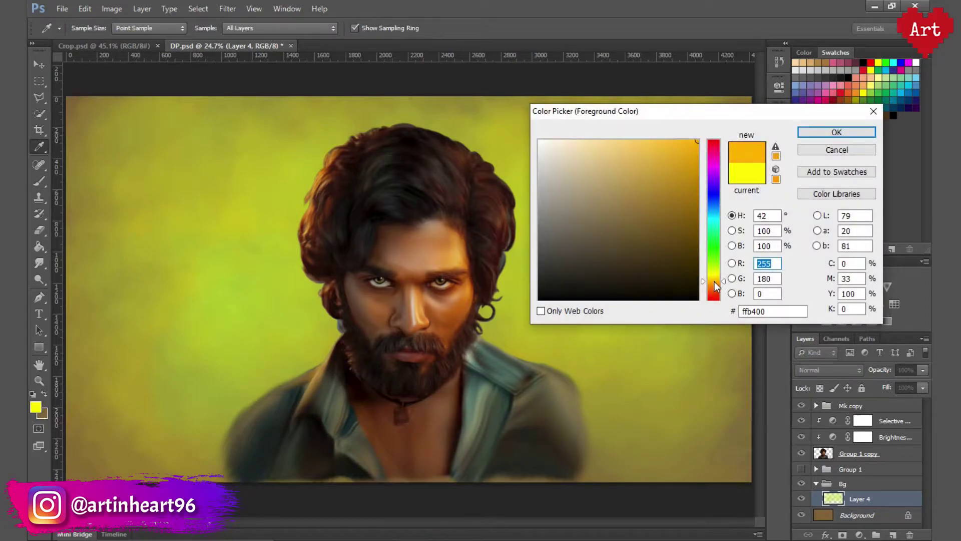
{"action": "key", "text": "Return"}
{"action": "mouse_move", "coordinate": [633, 300]}
{"action": "left_mouse_down"}
{"action": "mouse_move", "coordinate": [493, 320]}
{"action": "mouse_move", "coordinate": [258, 268]}
{"action": "mouse_move", "coordinate": [395, 275]}
{"action": "left_mouse_up"}
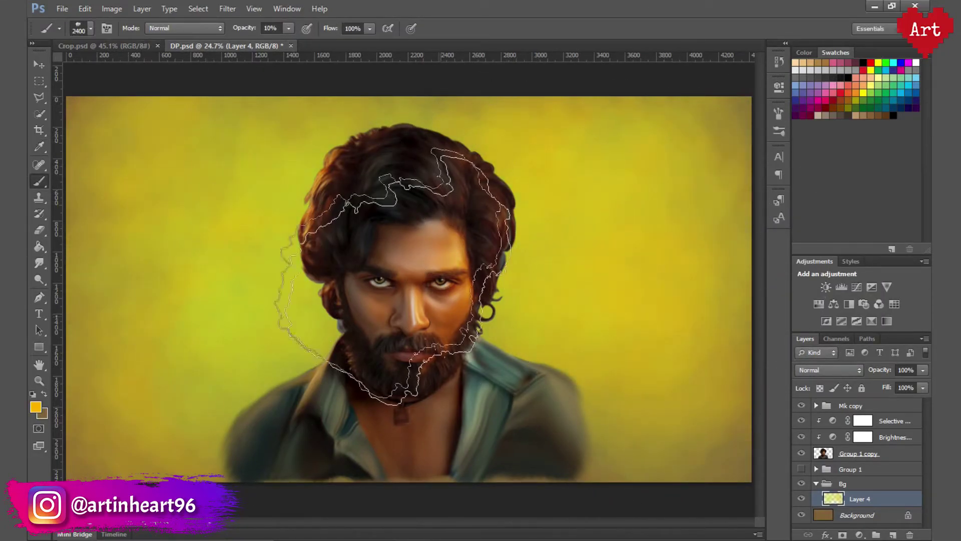
{"action": "left_click", "coordinate": [871, 63]}
{"action": "mouse_move", "coordinate": [701, 150]}
{"action": "left_mouse_down"}
{"action": "mouse_move", "coordinate": [601, 225]}
{"action": "mouse_move", "coordinate": [516, 310]}
{"action": "mouse_move", "coordinate": [626, 326]}
{"action": "left_mouse_up"}
{"action": "left_click", "coordinate": [878, 62]}
{"action": "left_click_drag", "start_coordinate": [257, 145], "coordinate": [410, 126]}
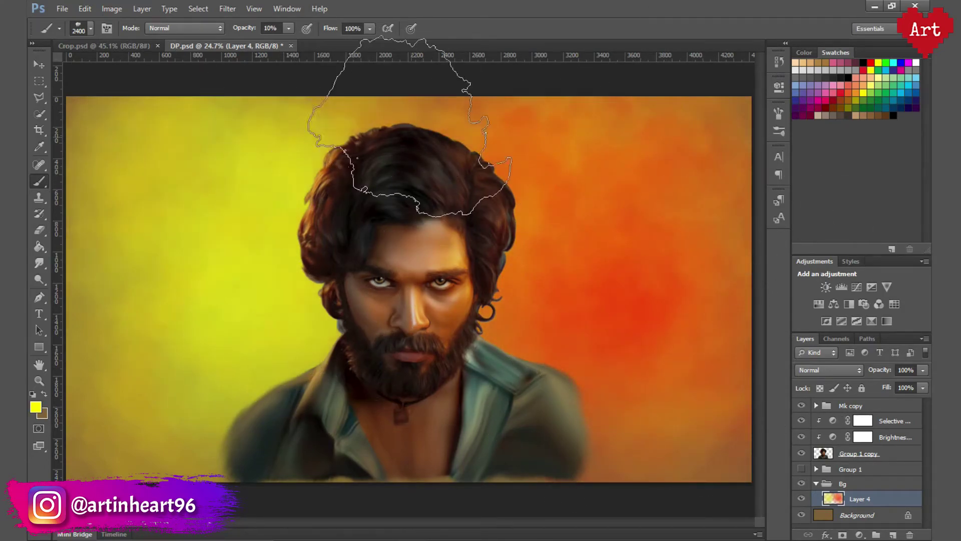
- Add a black-filled Layer 5 directly above the Background layer
{"action": "left_click", "coordinate": [871, 63]}
{"action": "left_click", "coordinate": [874, 518]}
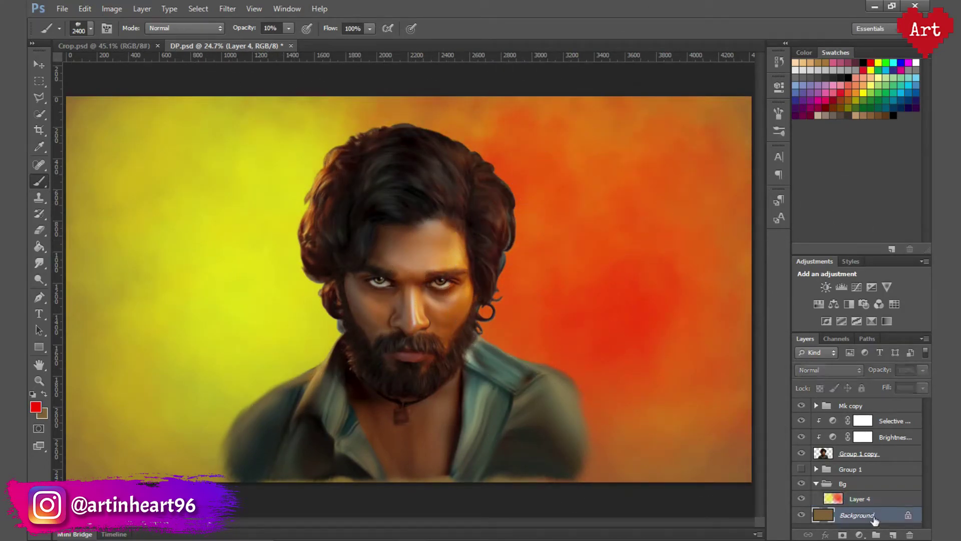
{"action": "key", "text": "ctrl+shift+alt+n"}
{"action": "key", "text": "d"}
{"action": "key", "text": "alt+BackSpace"}
{"action": "key", "text": "alt+bracketright"}
- Back on Layer 4, paint the lower-left background and light green over the left side
{"action": "left_click", "coordinate": [878, 63]}
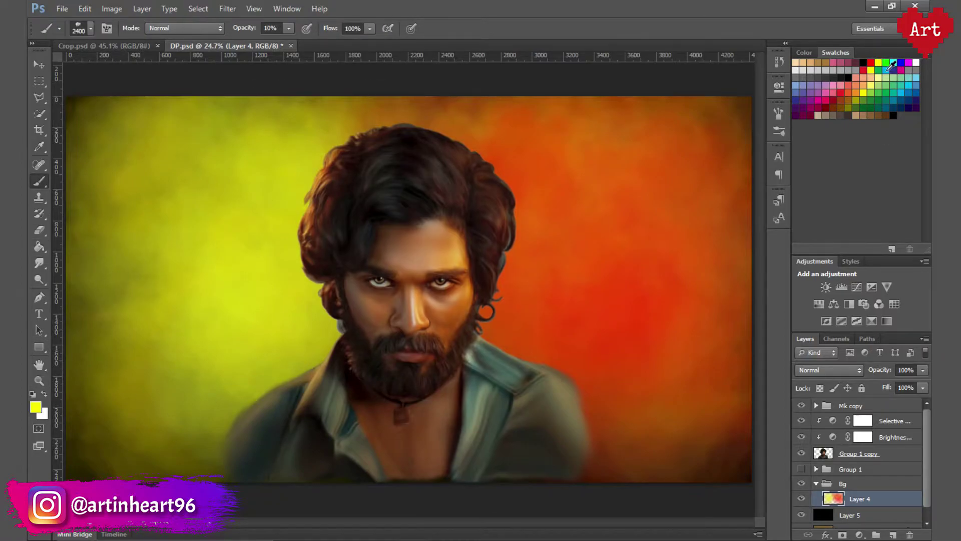
{"action": "left_click_drag", "start_coordinate": [450, 75], "coordinate": [176, 251]}
{"action": "left_click", "coordinate": [878, 63]}
{"action": "left_click_drag", "start_coordinate": [301, 125], "coordinate": [185, 371]}
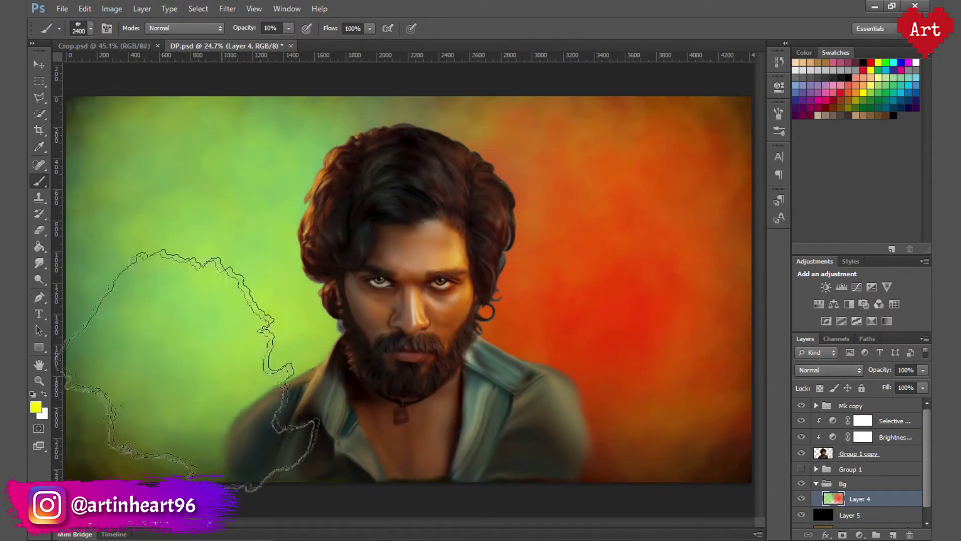
{"action": "left_click", "coordinate": [871, 63]}
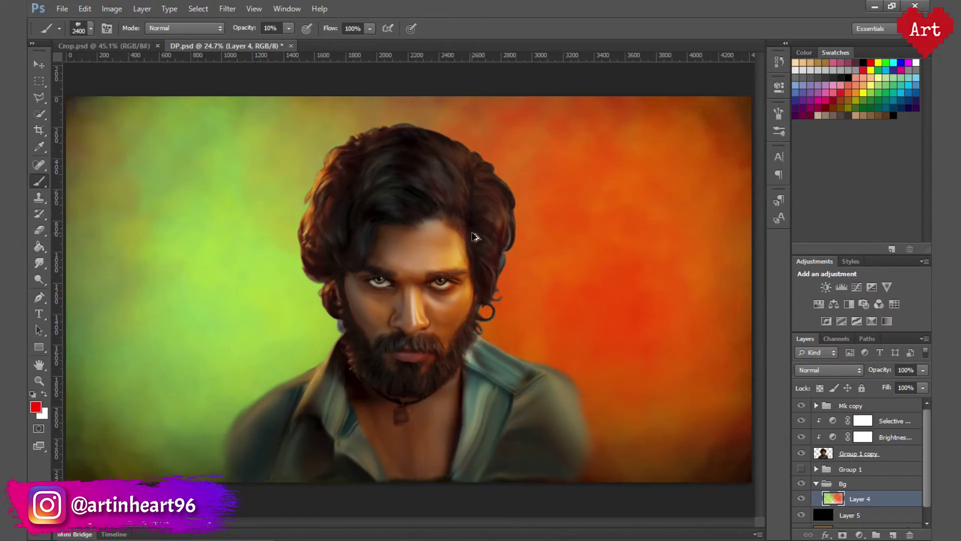
- Paint orange-brown on a new Layer 6, hide it, and lighten Layer 4's right background to orange-yellow
{"action": "key", "text": "ctrl+shift+alt+n"}
{"action": "mouse_move", "coordinate": [175, 210]}
{"action": "left_mouse_down"}
{"action": "mouse_move", "coordinate": [135, 120]}
{"action": "mouse_move", "coordinate": [210, 151]}
{"action": "left_mouse_up"}
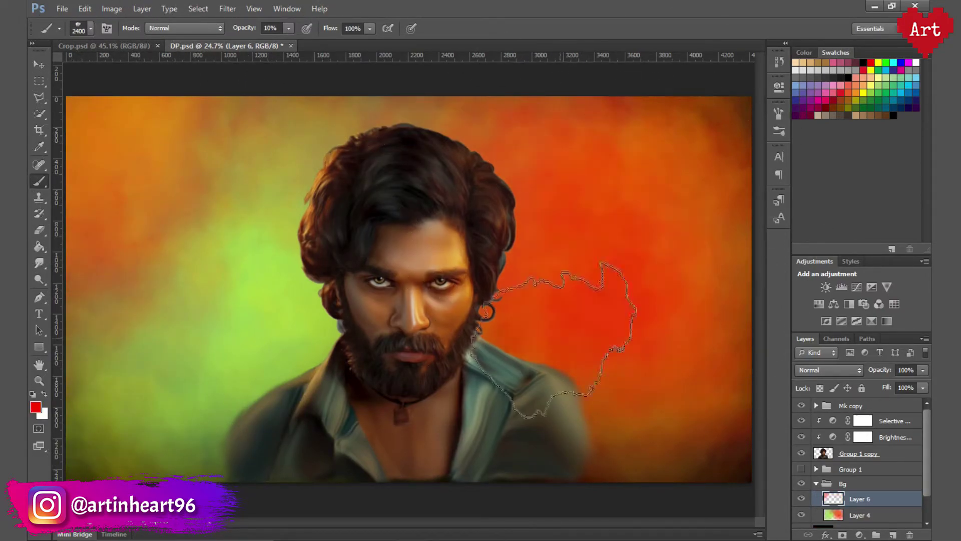
{"action": "left_click", "coordinate": [801, 499]}
{"action": "left_click", "coordinate": [859, 514]}
{"action": "left_click", "coordinate": [166, 201], "text": "alt"}
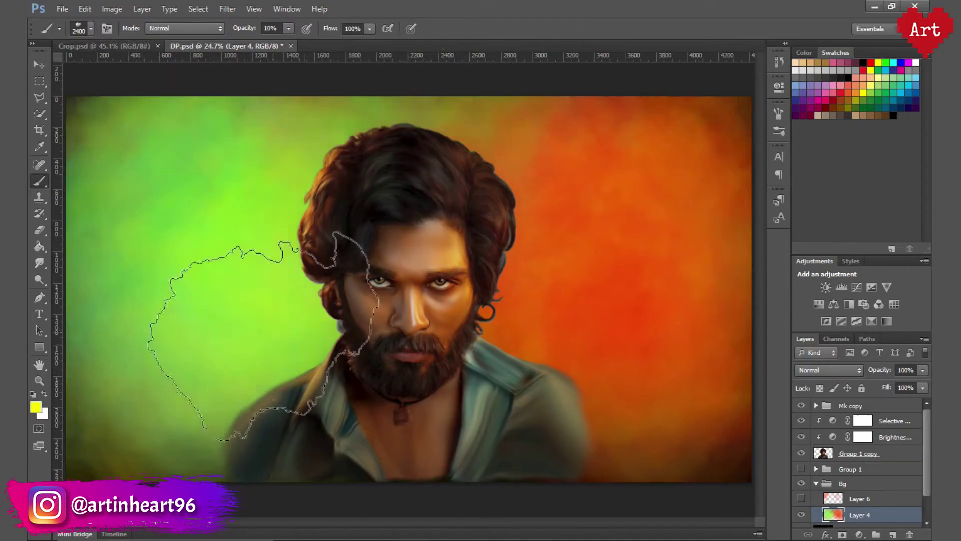
{"action": "left_click_drag", "start_coordinate": [575, 250], "coordinate": [626, 200]}
{"action": "left_click", "coordinate": [570, 275], "text": "alt"}
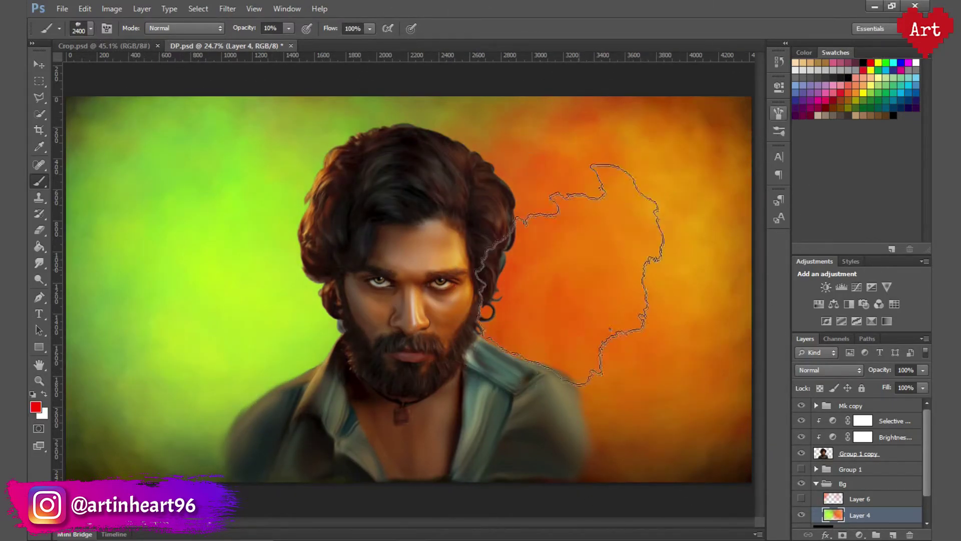
- Open the brightness/contrast adjustment settings and toggle the Bg group off and on to compare
{"action": "double_click", "coordinate": [833, 437]}
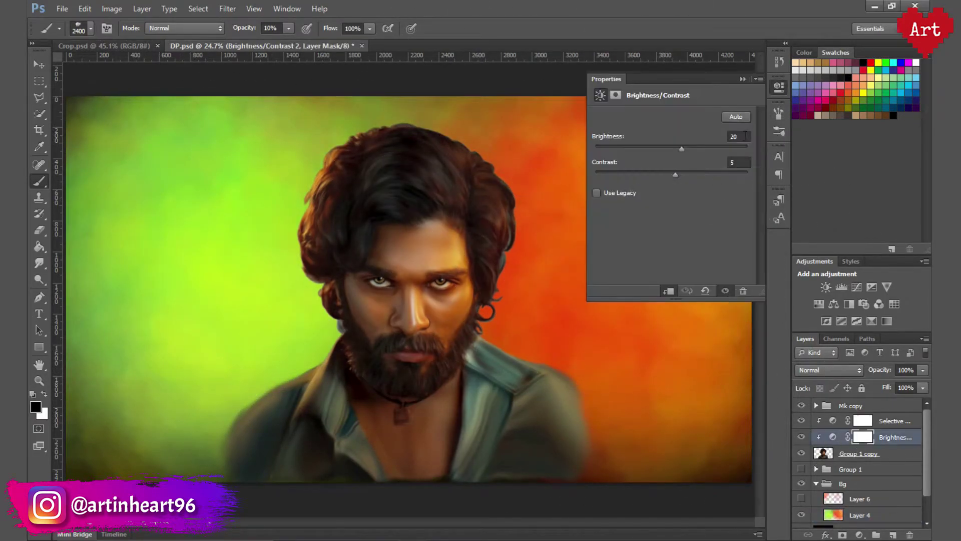
{"action": "scroll", "coordinate": [511, 365], "scroll_direction": "up", "scroll_amount": 3}
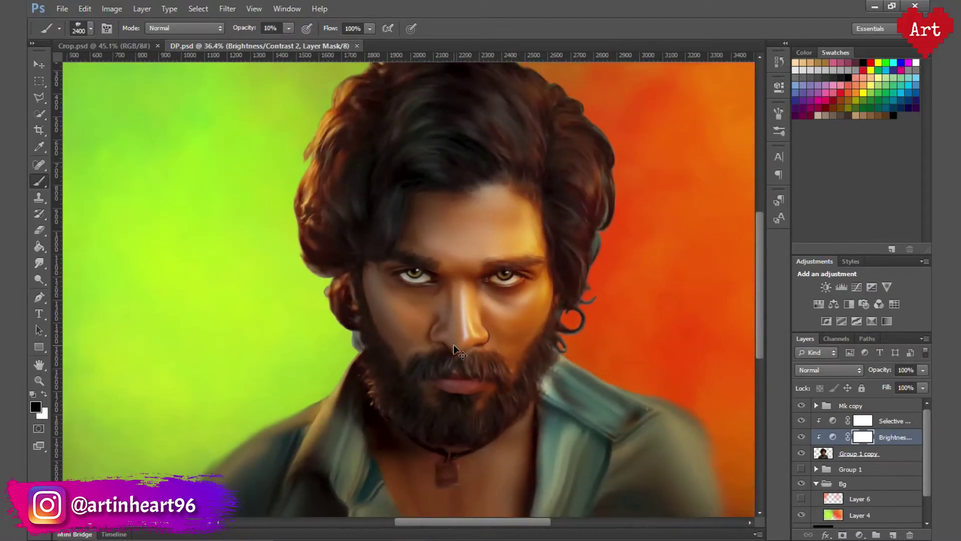
{"action": "scroll", "coordinate": [453, 349], "scroll_direction": "down", "scroll_amount": 2}
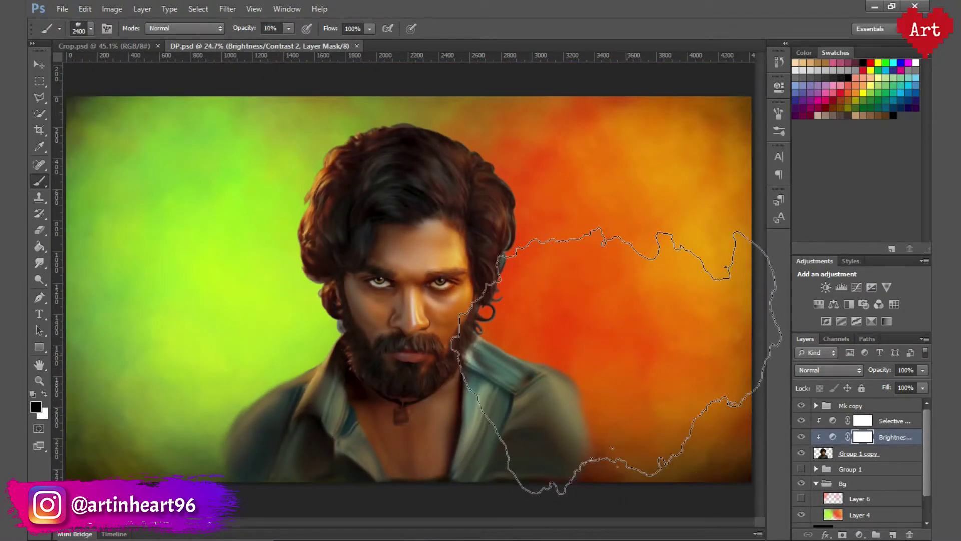
{"action": "left_click", "coordinate": [816, 483]}
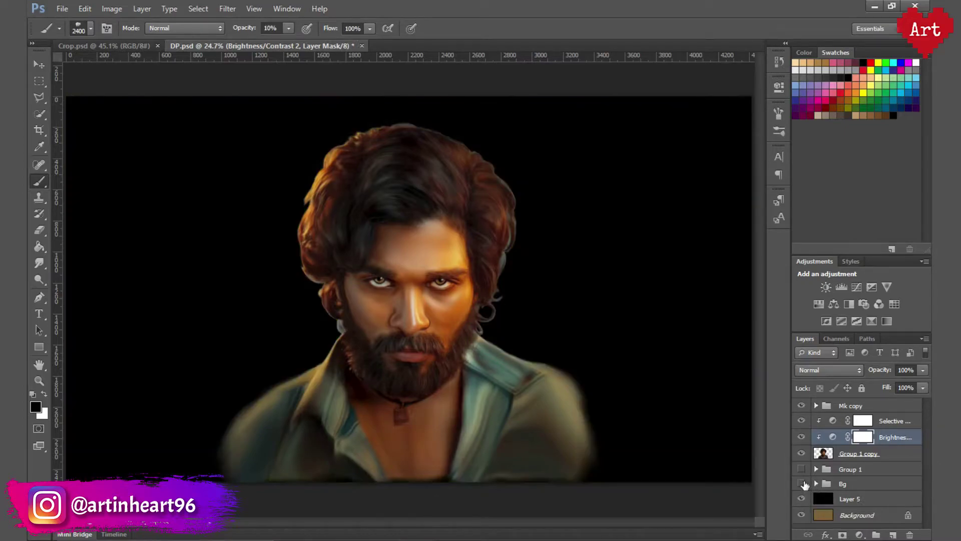
{"action": "left_click", "coordinate": [801, 483]}
{"action": "key", "text": "ctrl+d"}
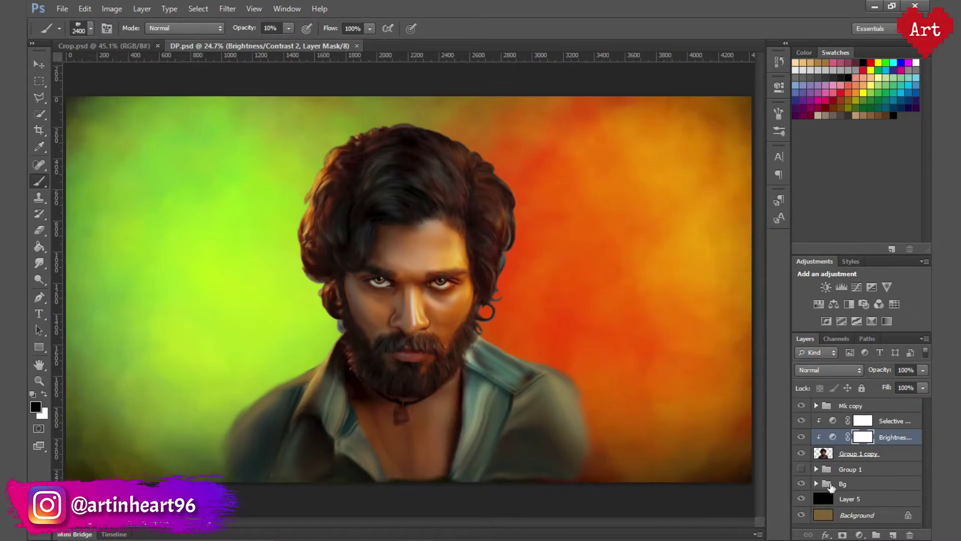
- Expand the Bg group, compare the portrait with and without it, collapse it, and save the document
{"action": "left_click", "coordinate": [816, 483]}
{"action": "scroll", "coordinate": [851, 476], "scroll_direction": "down", "scroll_amount": 2}
{"action": "left_click", "coordinate": [801, 456]}
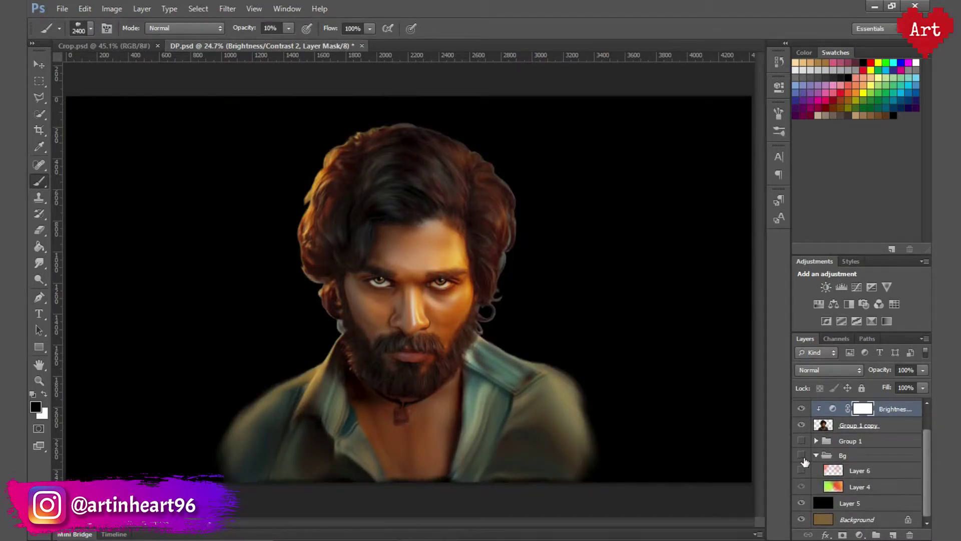
{"action": "left_click", "coordinate": [801, 455]}
{"action": "key", "text": "ctrl+s"}
{"action": "key", "text": "ctrl+d"}
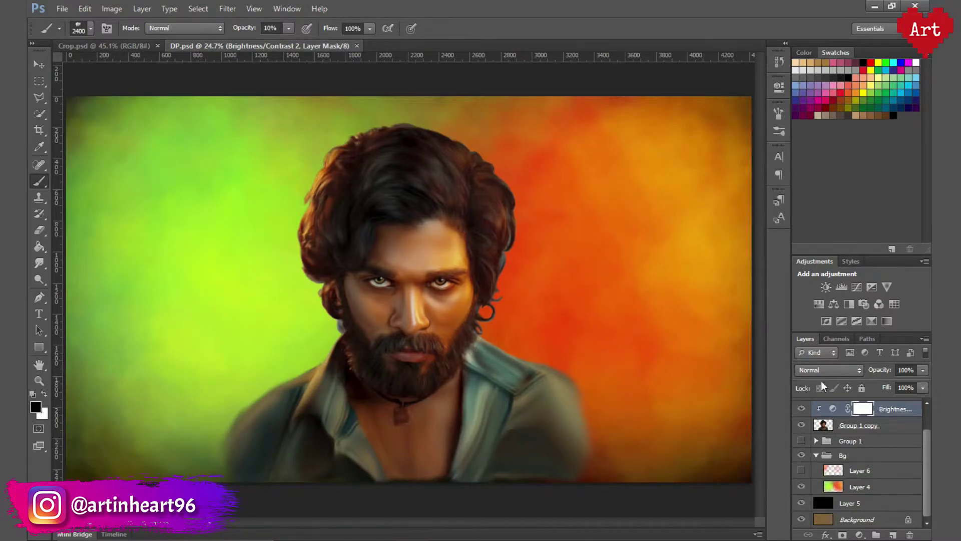
{"action": "left_click", "coordinate": [816, 455]}
{"action": "left_click", "coordinate": [802, 453]}
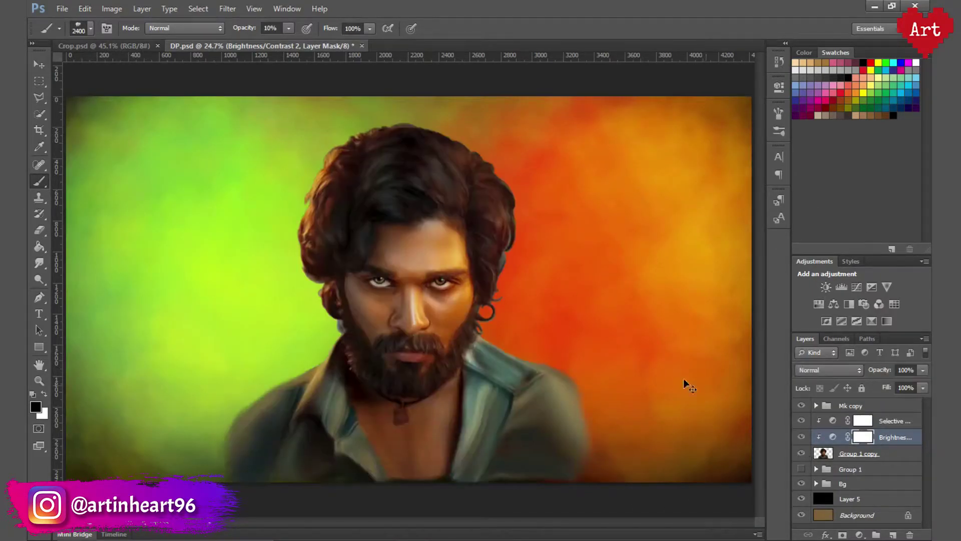
{"action": "key", "text": "ctrl+s"}
- Group the layers from Mk copy down to Group 1 into a new Group 2
{"action": "left_click", "coordinate": [851, 405]}
{"action": "left_click", "coordinate": [851, 469], "text": "shift"}
{"action": "left_click", "coordinate": [924, 338]}
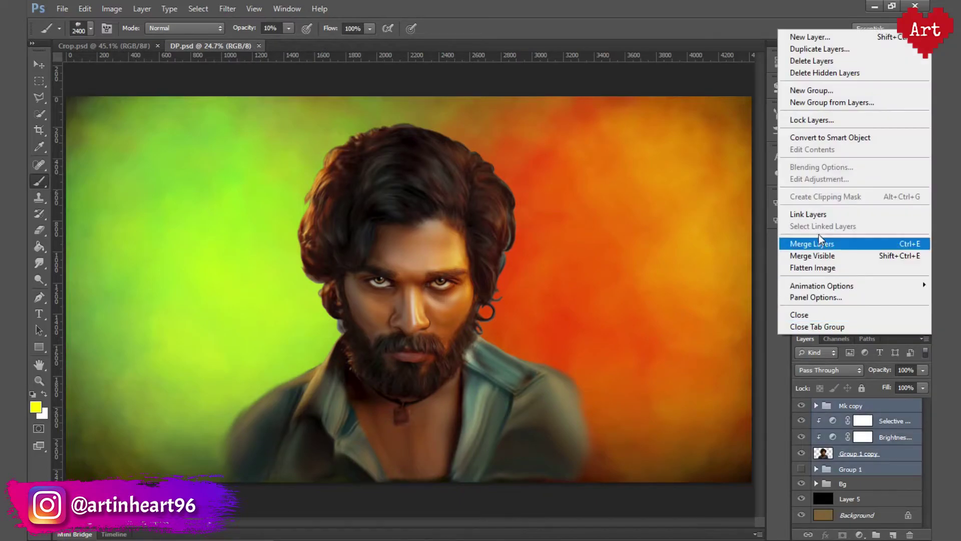
{"action": "left_click", "coordinate": [823, 104]}
{"action": "left_click", "coordinate": [580, 181]}
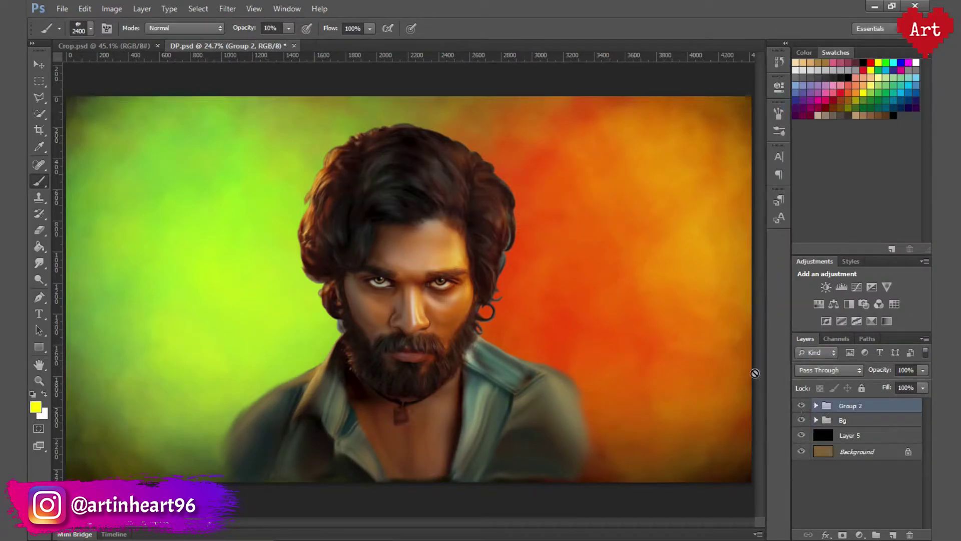
{"action": "left_click", "coordinate": [816, 405]}
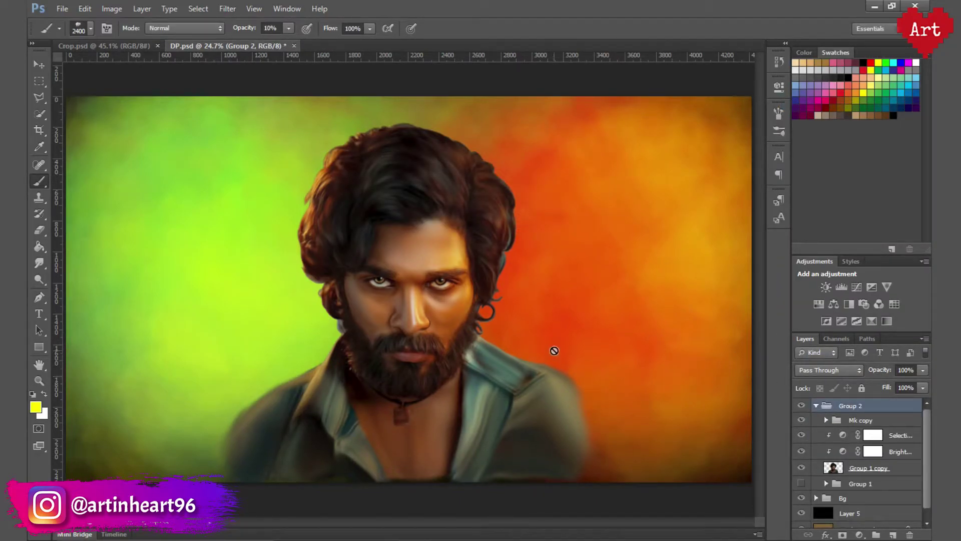
{"action": "mouse_move", "coordinate": [443, 294]}
{"action": "left_mouse_down"}
{"action": "mouse_move", "coordinate": [483, 380]}
{"action": "mouse_move", "coordinate": [473, 366]}
{"action": "left_mouse_up"}
{"action": "left_click", "coordinate": [816, 406]}
- Duplicate Group 2, hide the original, and apply Smart Sharpen to the Group 1 copy layer
{"action": "key", "text": "ctrl+j"}
{"action": "left_click", "coordinate": [801, 420]}
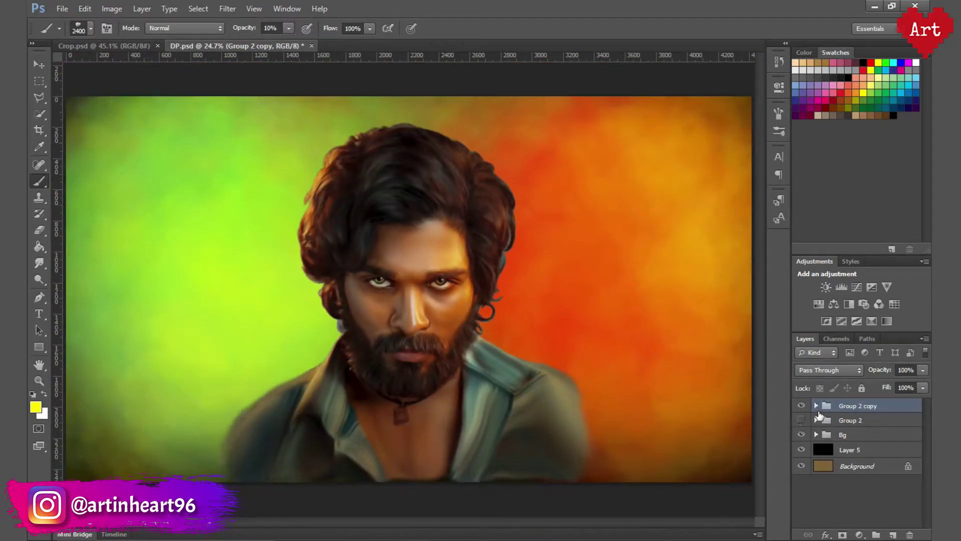
{"action": "left_click", "coordinate": [815, 405]}
{"action": "left_click", "coordinate": [869, 468]}
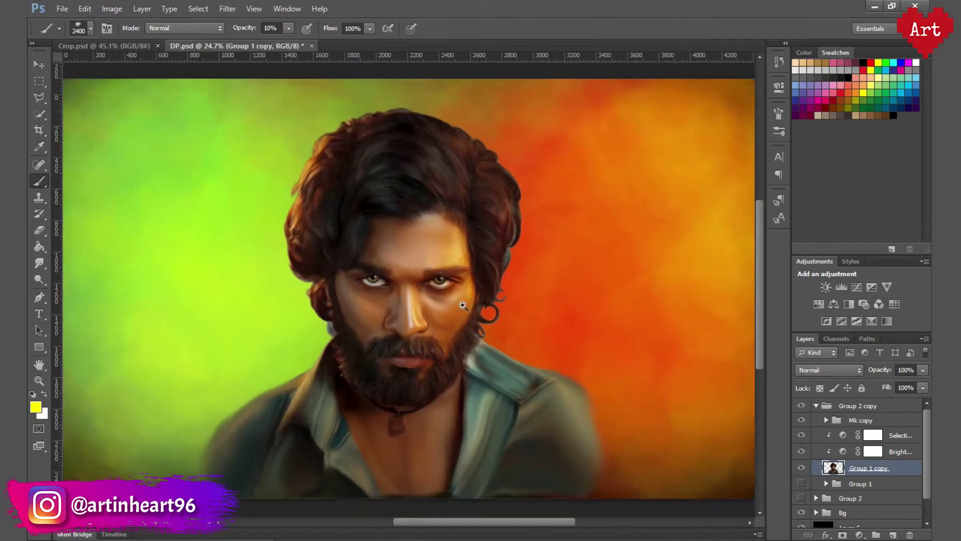
{"action": "key", "text": "ctrl+plus"}
{"action": "key", "text": "ctrl+plus"}
{"action": "left_click_drag", "start_coordinate": [298, 300], "coordinate": [344, 265]}
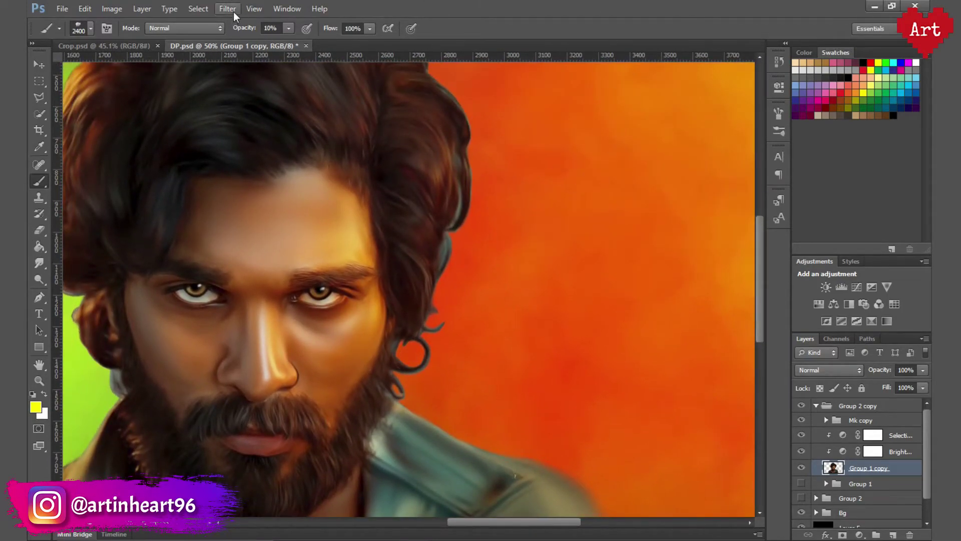
{"action": "left_click", "coordinate": [233, 14]}
{"action": "left_click", "coordinate": [429, 244]}
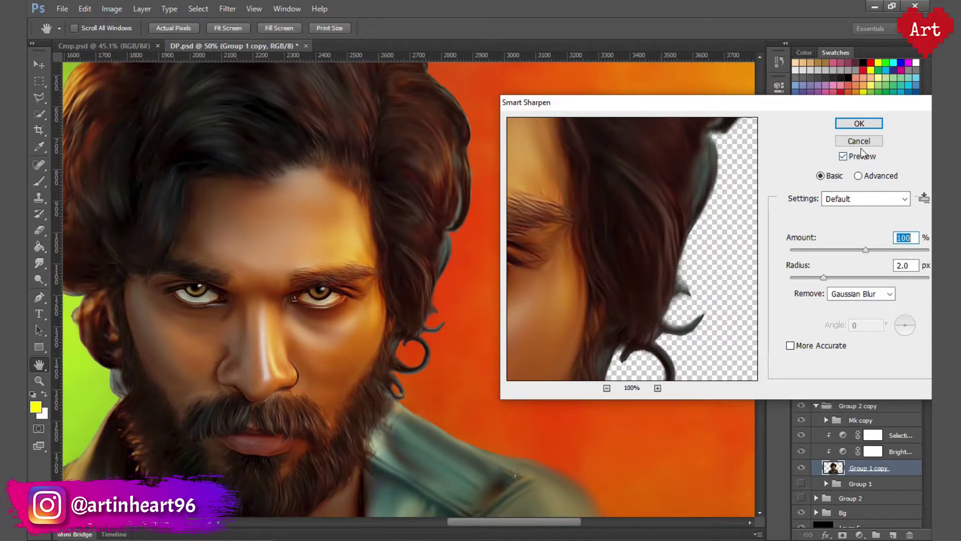
- Close Smart Sharpen, save the file, and fit the portrait on screen
{"action": "left_click", "coordinate": [859, 123]}
{"action": "key", "text": "ctrl+0"}
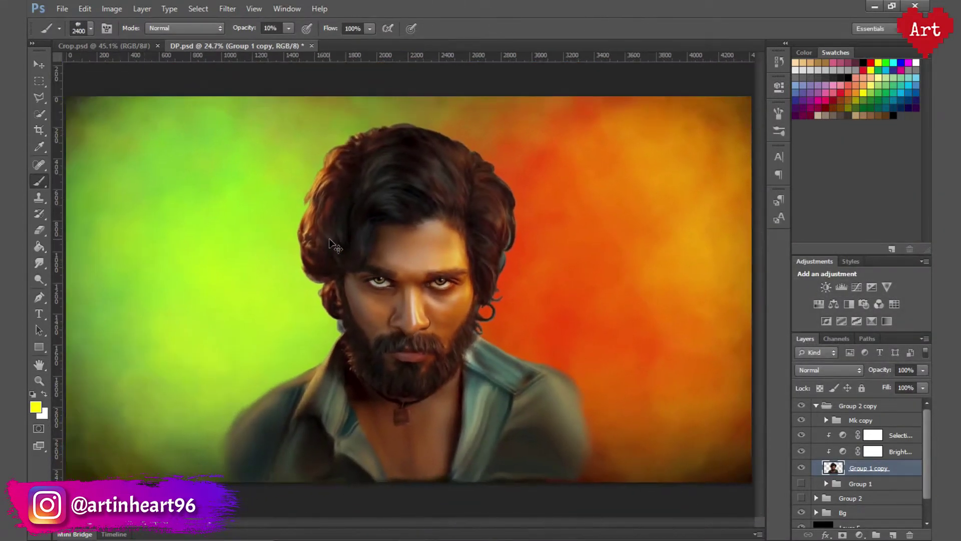
{"action": "key", "text": "ctrl+s"}
{"action": "scroll", "coordinate": [841, 486], "scroll_direction": "down", "scroll_amount": 1}
- Add a new layer above the Bg group and fill it with solid black
{"action": "left_click", "coordinate": [851, 488]}
{"action": "left_click", "coordinate": [893, 535]}
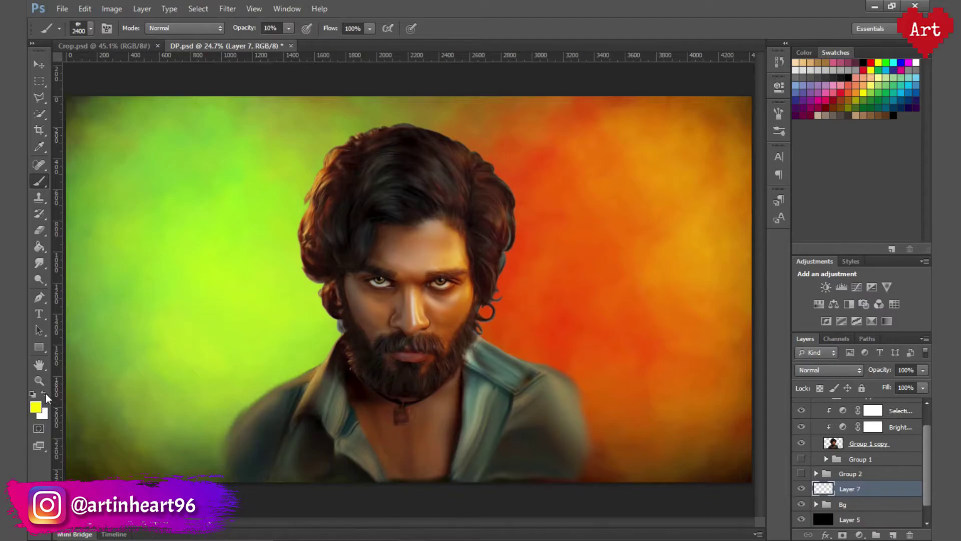
{"action": "key", "text": "d"}
{"action": "key", "text": "g"}
{"action": "left_click", "coordinate": [250, 279]}
- Set the black layer's opacity to 30%
{"action": "left_click", "coordinate": [905, 370]}
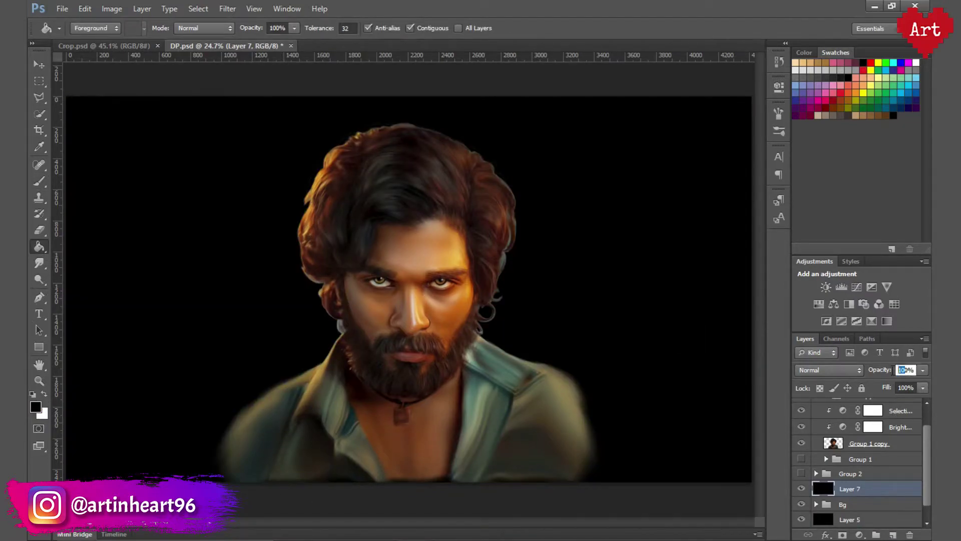
{"action": "type", "text": "10"}
{"action": "key", "text": "Return"}
{"action": "left_click_drag", "start_coordinate": [885, 372], "coordinate": [886, 373]}
{"action": "key", "text": "Return"}
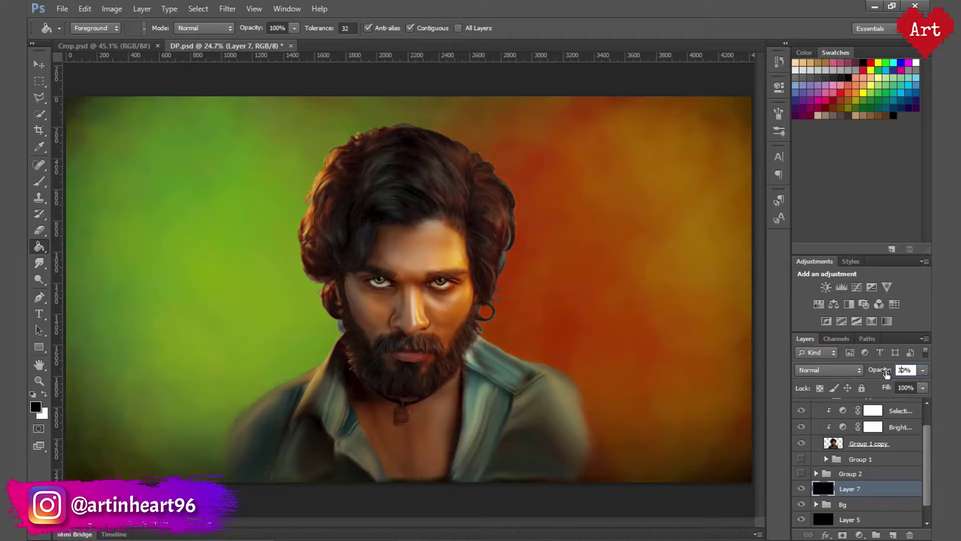
{"action": "key", "text": "Return"}
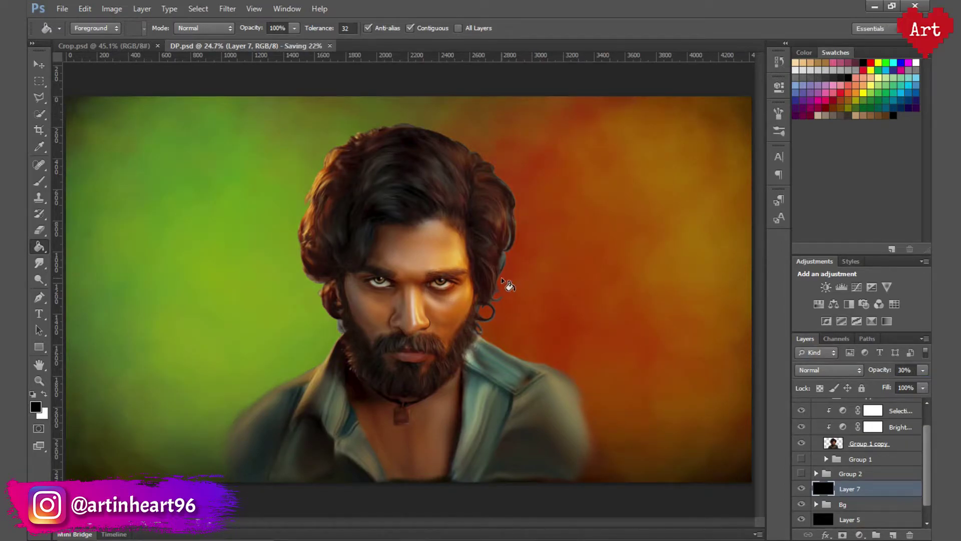
{"action": "scroll", "coordinate": [874, 480], "scroll_direction": "up", "scroll_amount": 2}
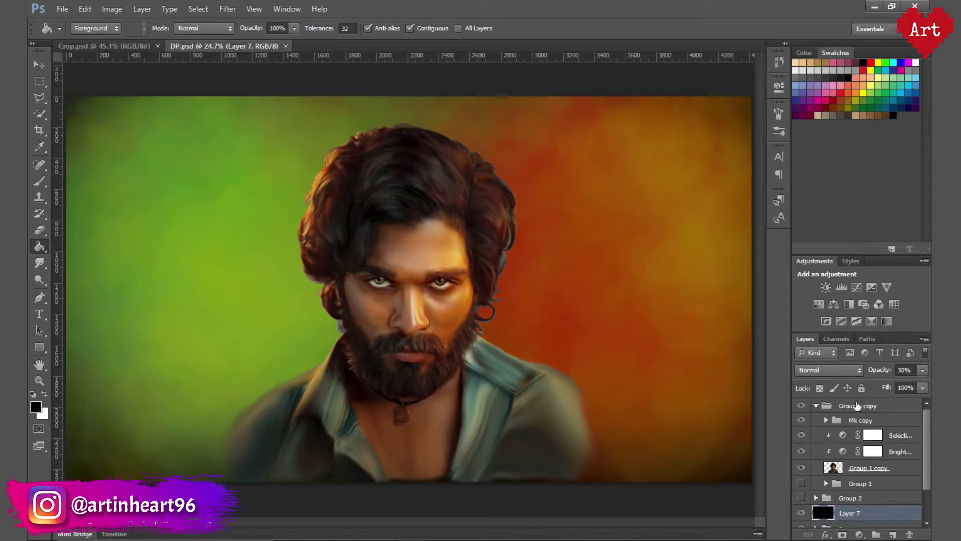
- Collapse Group 2 copy and create a new group named Flare containing a new layer
{"action": "left_click", "coordinate": [816, 406]}
{"action": "left_click", "coordinate": [876, 535]}
{"action": "double_click", "coordinate": [852, 405]}
{"action": "type", "text": "Flare"}
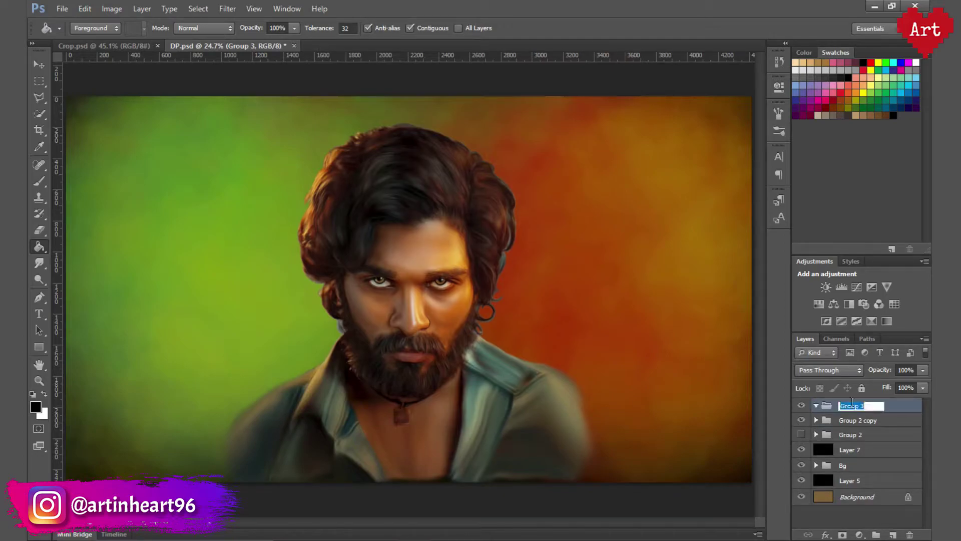
{"action": "left_click", "coordinate": [894, 535]}
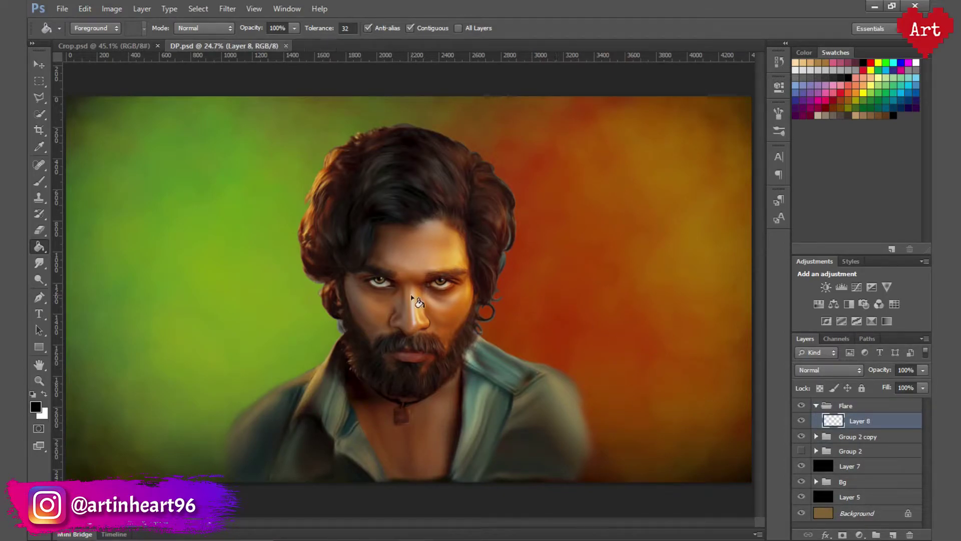
- Set the foreground colour to bright orange
{"action": "left_click", "coordinate": [35, 406]}
{"action": "left_click", "coordinate": [713, 285]}
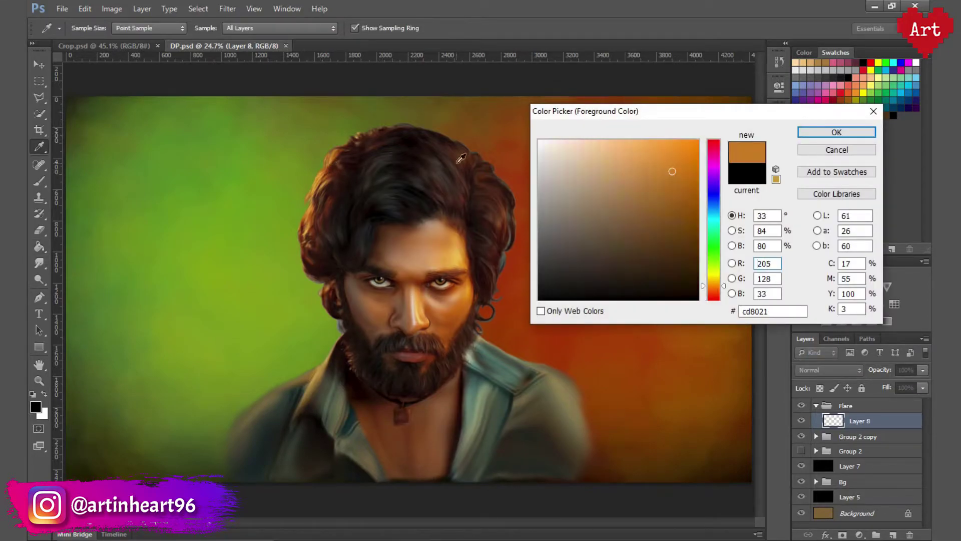
{"action": "mouse_move", "coordinate": [671, 160]}
{"action": "left_mouse_down"}
{"action": "mouse_move", "coordinate": [703, 124]}
{"action": "mouse_move", "coordinate": [644, 130]}
{"action": "left_mouse_up"}
{"action": "left_click", "coordinate": [814, 133]}
{"action": "key", "text": "g"}
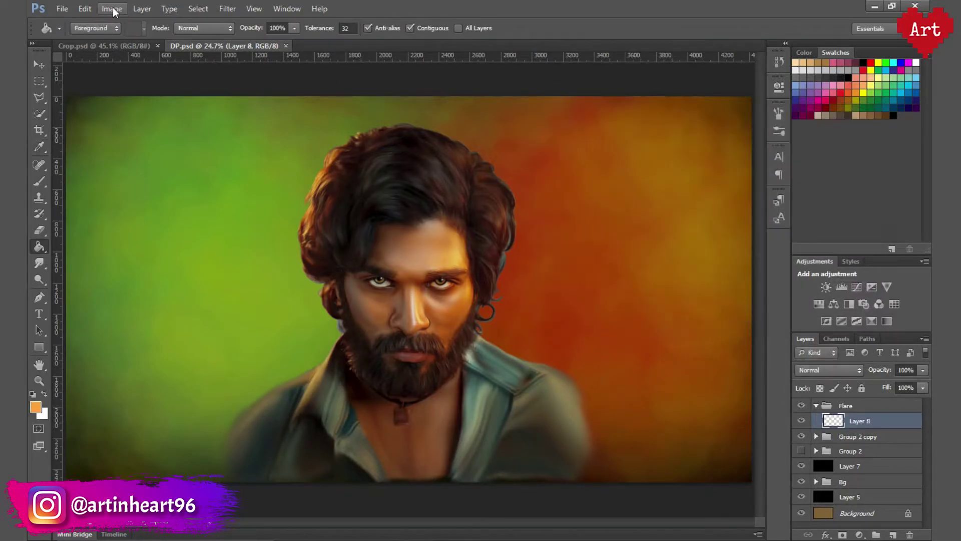
- Choose a large flare brush preset and shrink it slightly
{"action": "key", "text": "b"}
{"action": "left_click", "coordinate": [83, 28]}
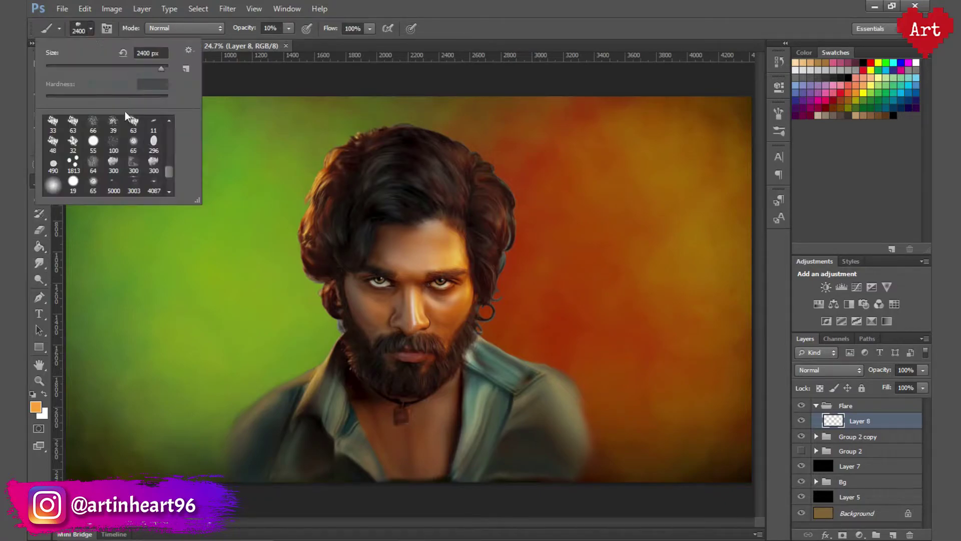
{"action": "scroll", "coordinate": [111, 168], "scroll_direction": "down", "scroll_amount": 2}
{"action": "left_click", "coordinate": [153, 168]}
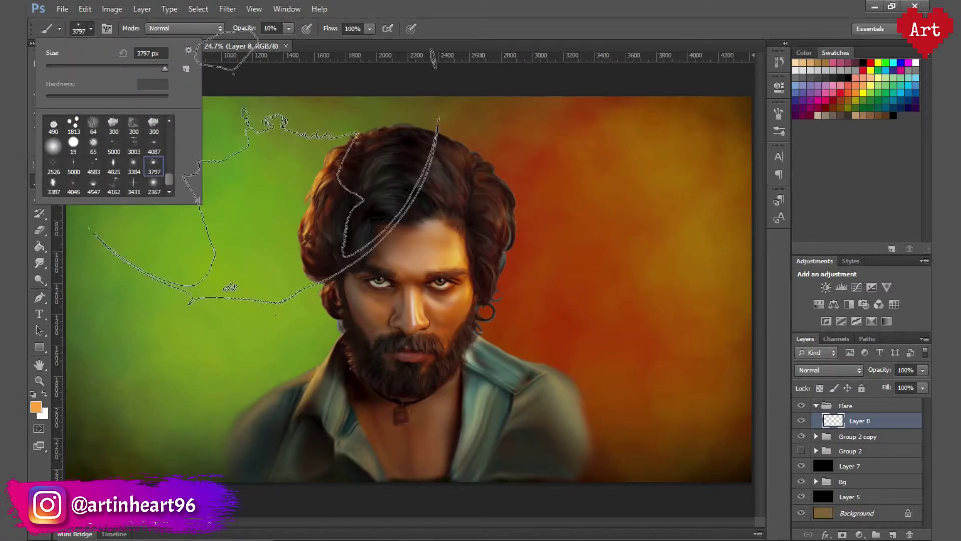
{"action": "key", "text": "Return"}
{"action": "key", "text": "bracketleft"}
{"action": "key", "text": "bracketleft"}
{"action": "key", "text": "bracketleft"}
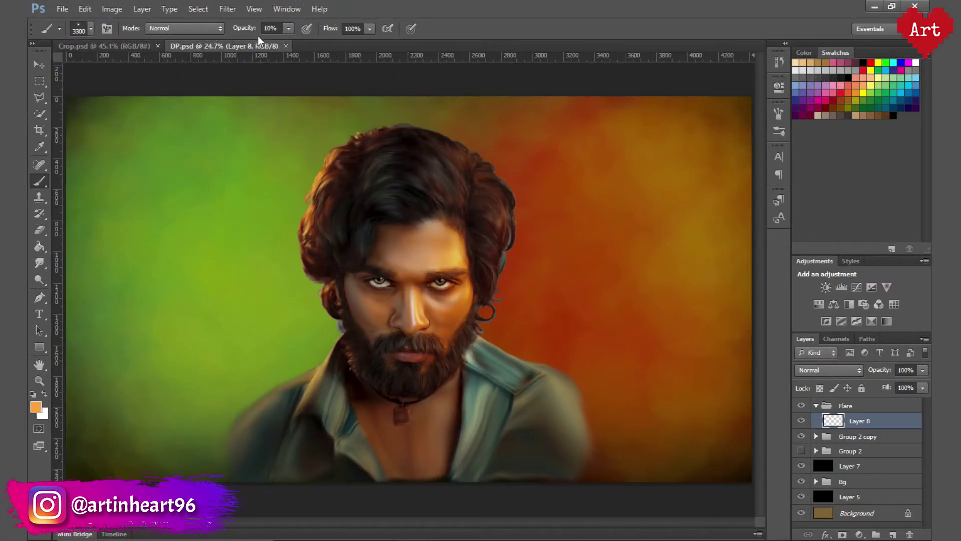
{"action": "key", "text": "bracketleft"}
{"action": "key", "text": "bracketleft"}
{"action": "key", "text": "bracketleft"}
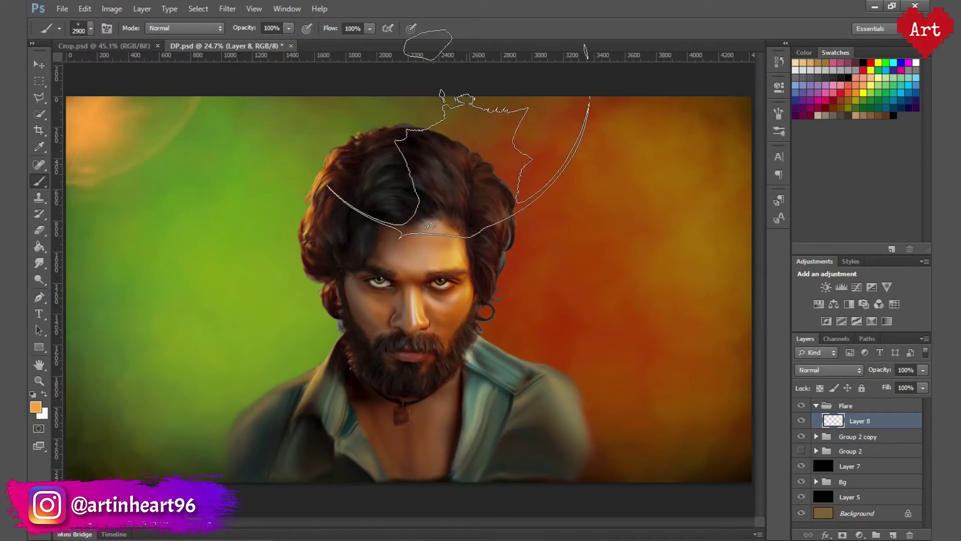
- Try a white flare in the top-left corner, then undo it
{"action": "left_click", "coordinate": [35, 406]}
{"action": "left_click", "coordinate": [542, 137]}
{"action": "left_click", "coordinate": [837, 134]}
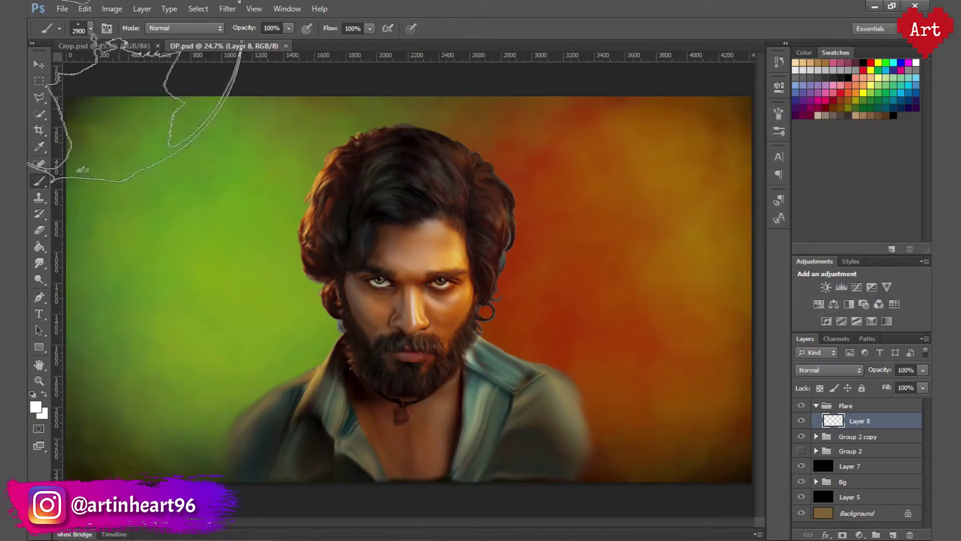
{"action": "left_click", "coordinate": [100, 120]}
{"action": "key", "text": "ctrl+z"}
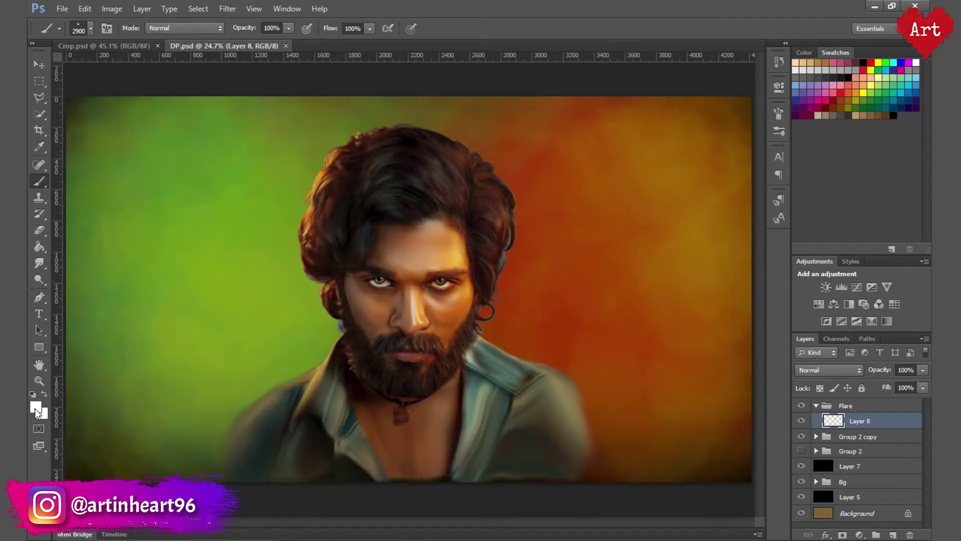
- Switch the foreground to pure yellow and stamp a yellow flare glow in the top-left corner
{"action": "left_click", "coordinate": [35, 406]}
{"action": "left_click_drag", "start_coordinate": [715, 285], "coordinate": [716, 277]}
{"action": "left_click", "coordinate": [697, 141]}
{"action": "left_click", "coordinate": [831, 134]}
{"action": "key", "text": "b"}
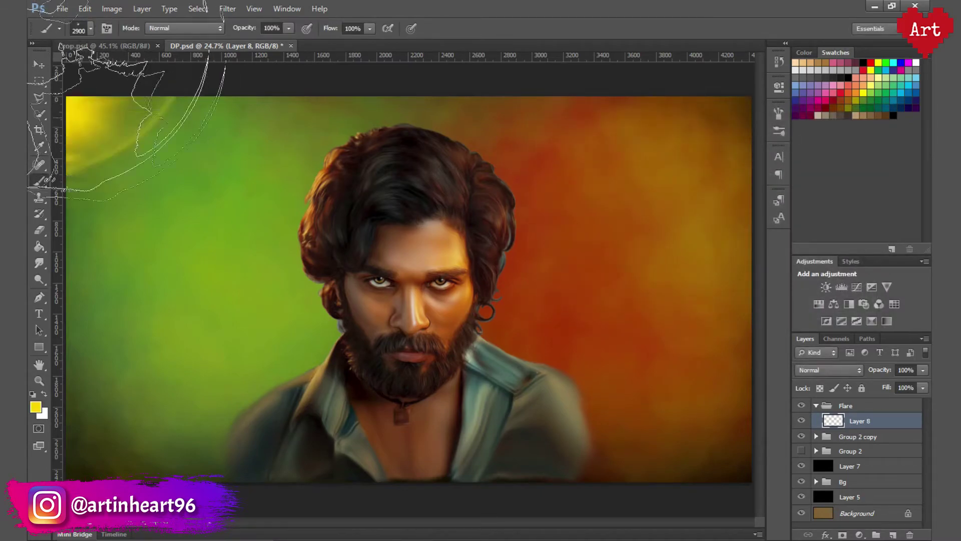
{"action": "left_click", "coordinate": [80, 121]}
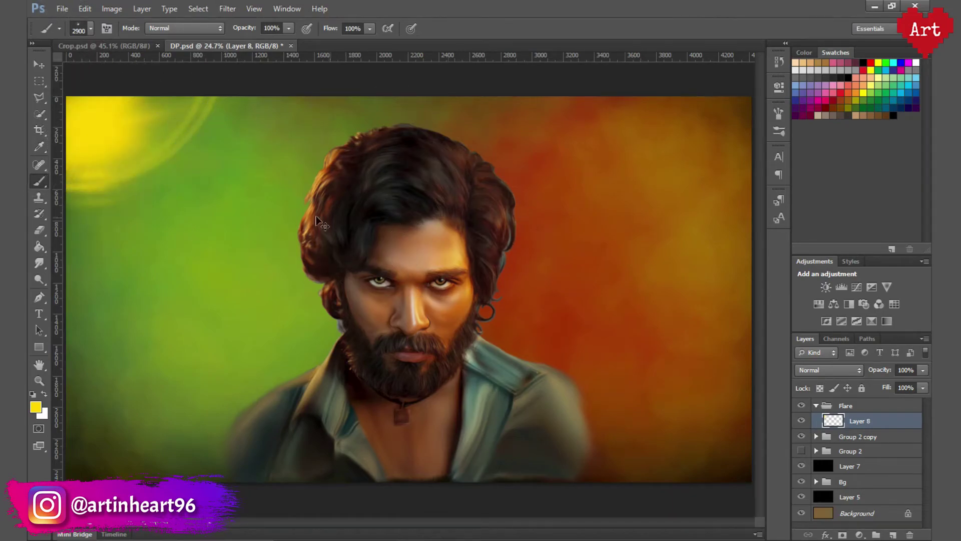
{"action": "key", "text": "ctrl+z"}
{"action": "left_click", "coordinate": [105, 134]}
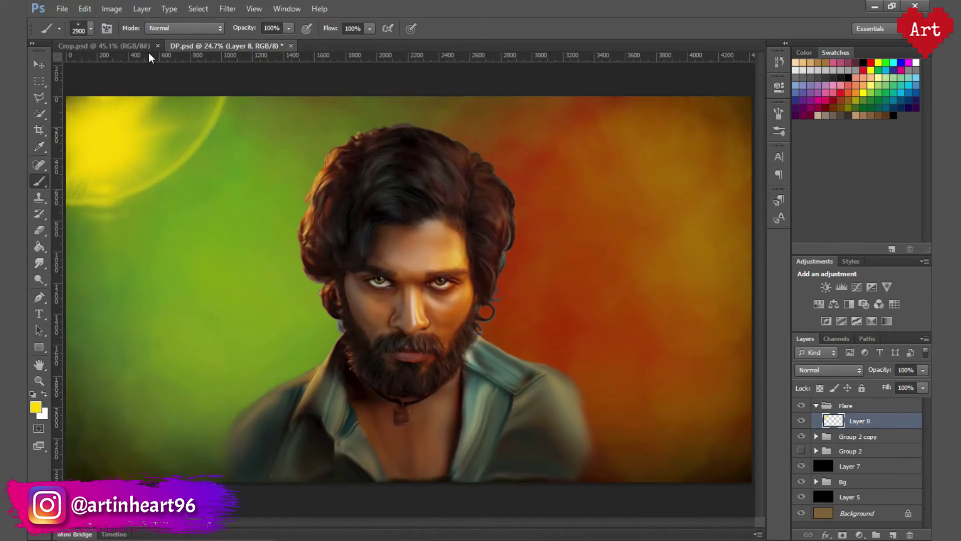
- Pick the 4583 px flare brush and rotate its tip angle
{"action": "left_click", "coordinate": [91, 29]}
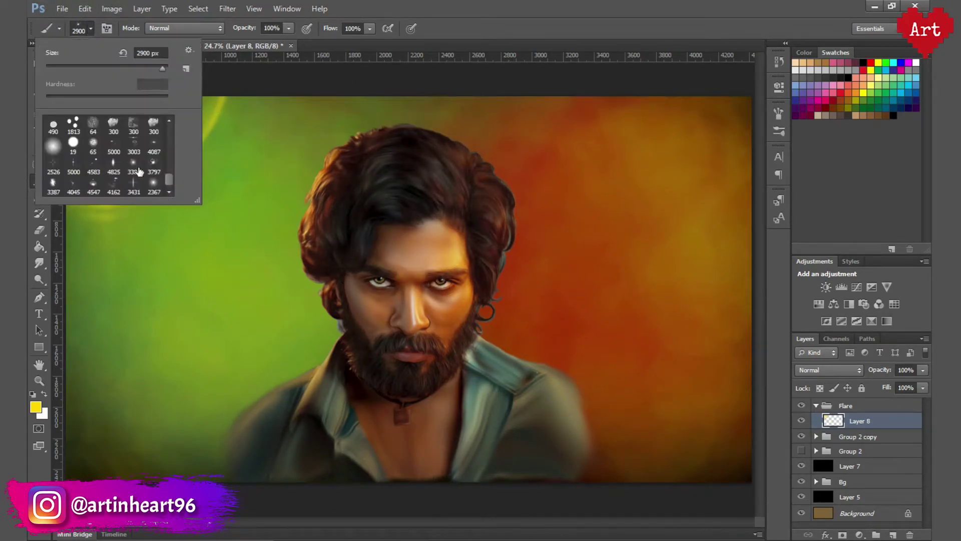
{"action": "left_click", "coordinate": [94, 165]}
{"action": "double_click", "coordinate": [97, 164]}
{"action": "left_click", "coordinate": [779, 112]}
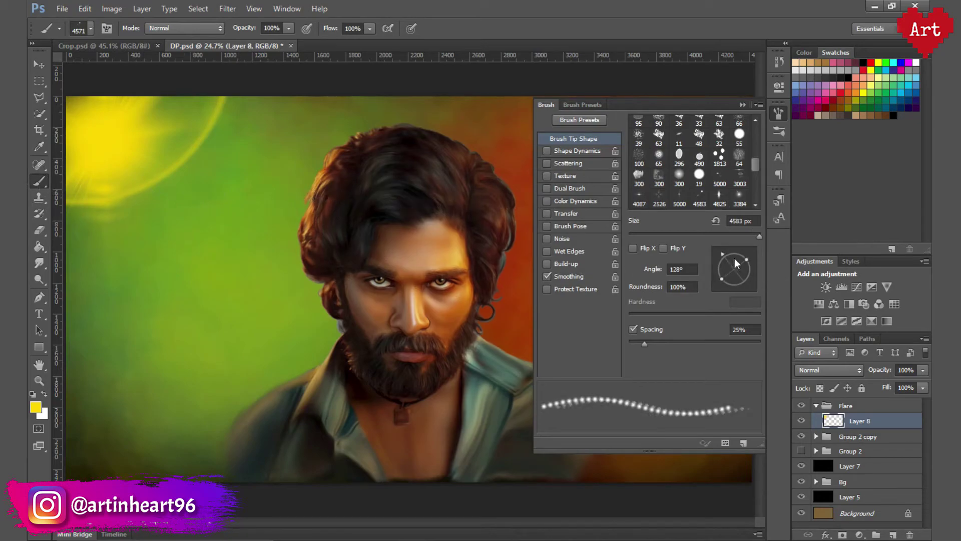
{"action": "left_click_drag", "start_coordinate": [738, 260], "coordinate": [746, 277]}
{"action": "left_click", "coordinate": [779, 112]}
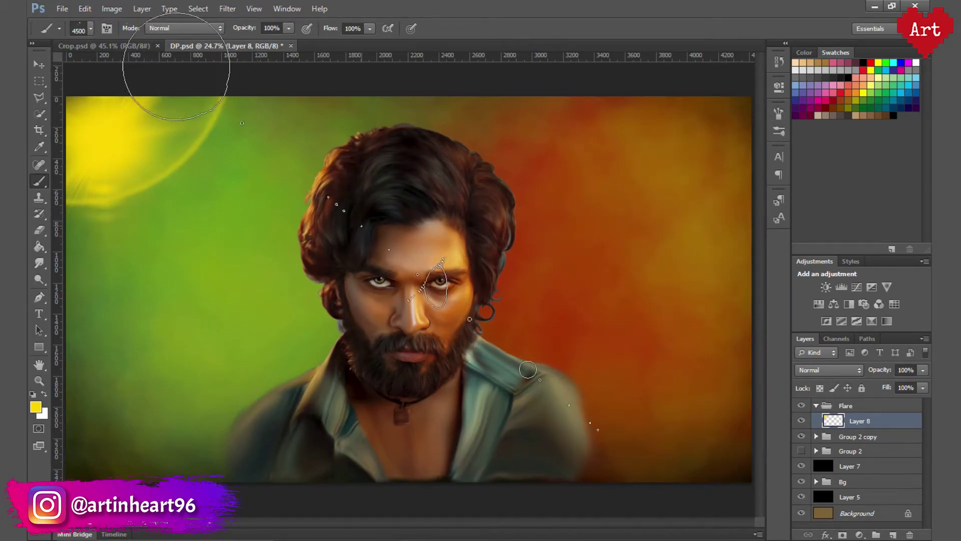
- Dab smaller soft flare orbs and sparkles on the green background left of the head
{"action": "key", "text": "bracketleft"}
{"action": "key", "text": "bracketleft"}
{"action": "key", "text": "bracketleft"}
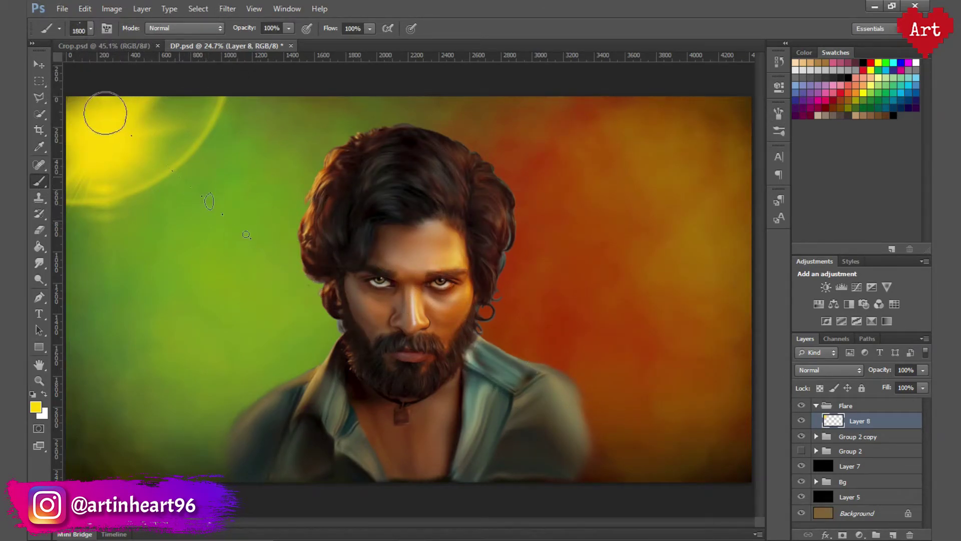
{"action": "left_click", "coordinate": [199, 193]}
{"action": "key", "text": "bracketleft"}
{"action": "key", "text": "bracketleft"}
{"action": "key", "text": "bracketleft"}
{"action": "left_click", "coordinate": [203, 233]}
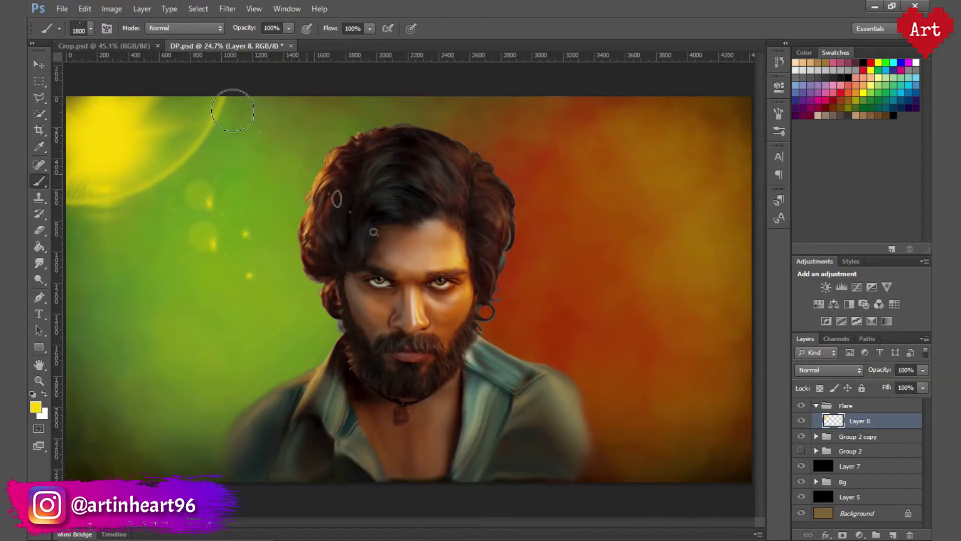
{"action": "left_click", "coordinate": [264, 171]}
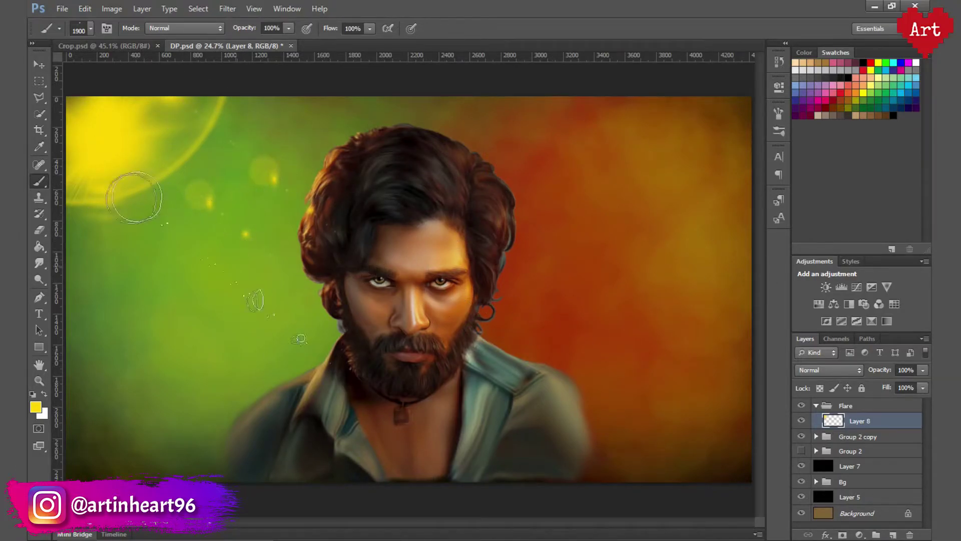
- Enlarge the brush, rotate its tip to 71°, and select Layer 7
{"action": "key", "text": "bracketright"}
{"action": "key", "text": "bracketright"}
{"action": "key", "text": "bracketright"}
{"action": "key", "text": "F5"}
{"action": "left_click_drag", "start_coordinate": [728, 254], "coordinate": [735, 254]}
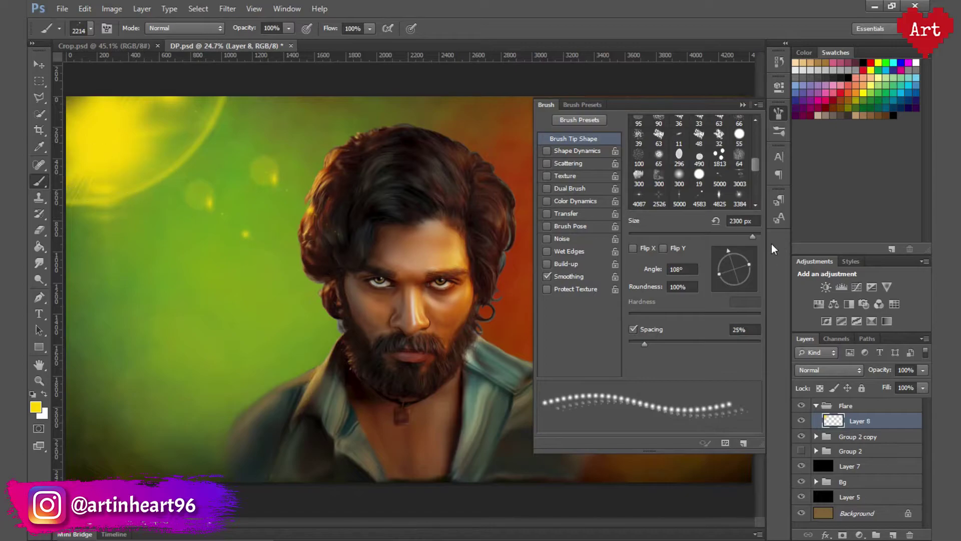
{"action": "key", "text": "F5"}
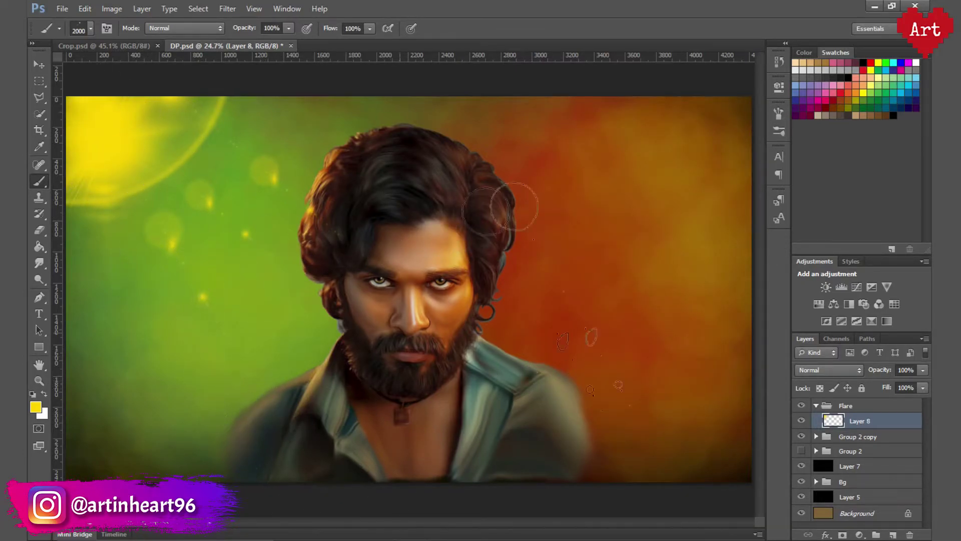
{"action": "left_click", "coordinate": [869, 500]}
- Add a new layer above Layer 7 and paint rotated bokeh spots across the lower green background
{"action": "left_click", "coordinate": [851, 466]}
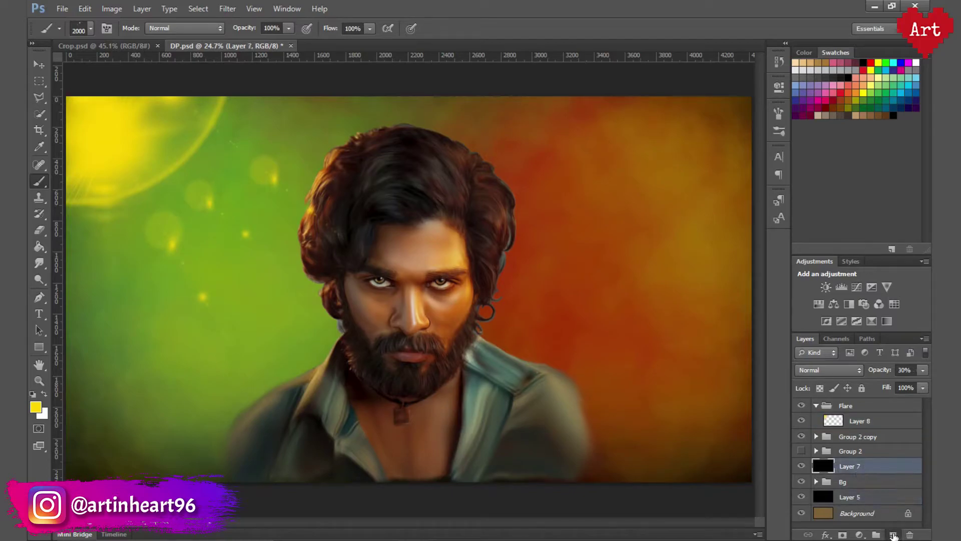
{"action": "left_click", "coordinate": [892, 534]}
{"action": "type", "text": "Flare"}
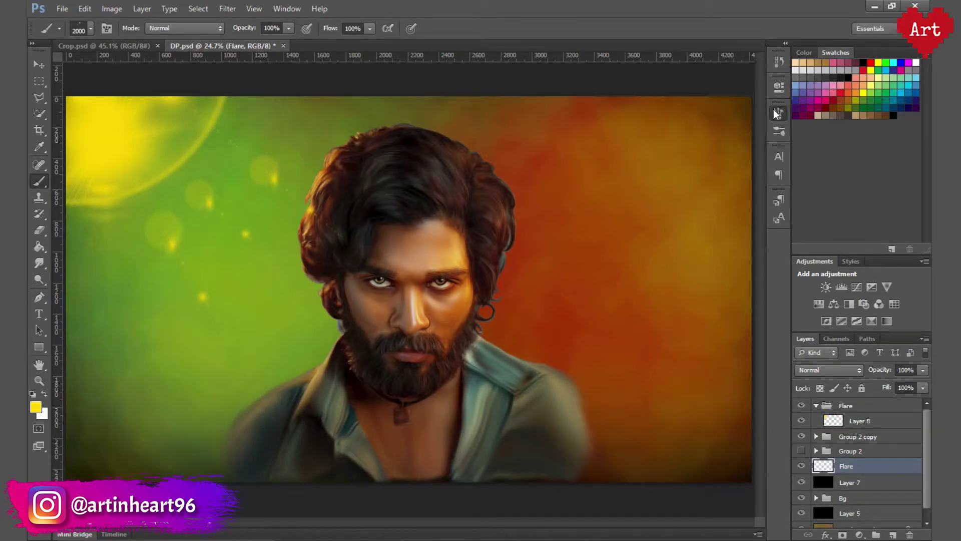
{"action": "left_click", "coordinate": [775, 112]}
{"action": "mouse_move", "coordinate": [725, 264]}
{"action": "left_mouse_down"}
{"action": "mouse_move", "coordinate": [722, 284]}
{"action": "mouse_move", "coordinate": [734, 291]}
{"action": "left_mouse_up"}
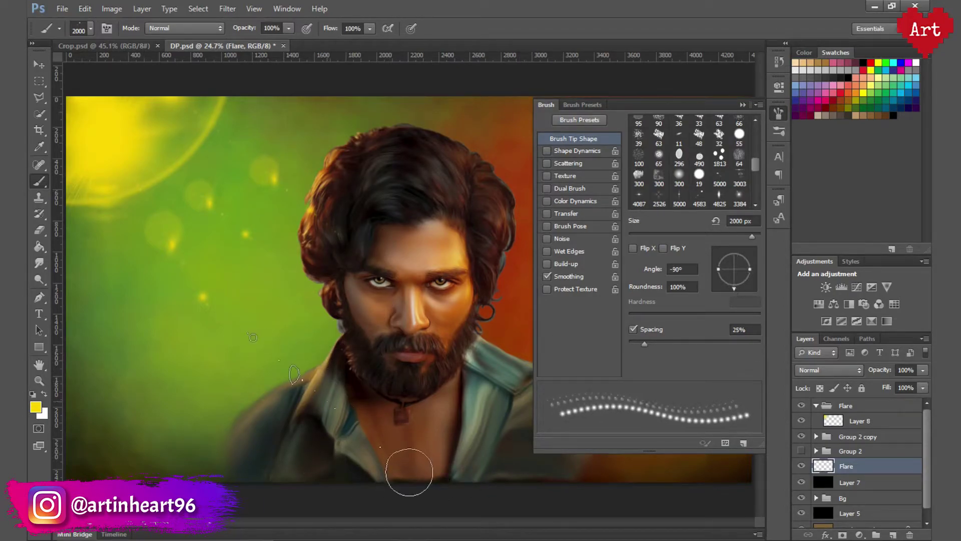
{"action": "key", "text": "F5"}
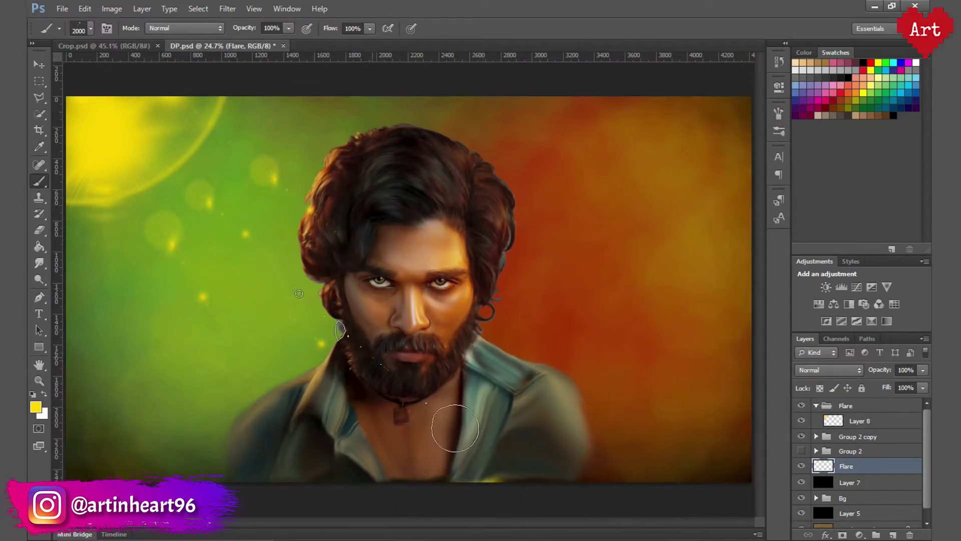
{"action": "left_click", "coordinate": [577, 487]}
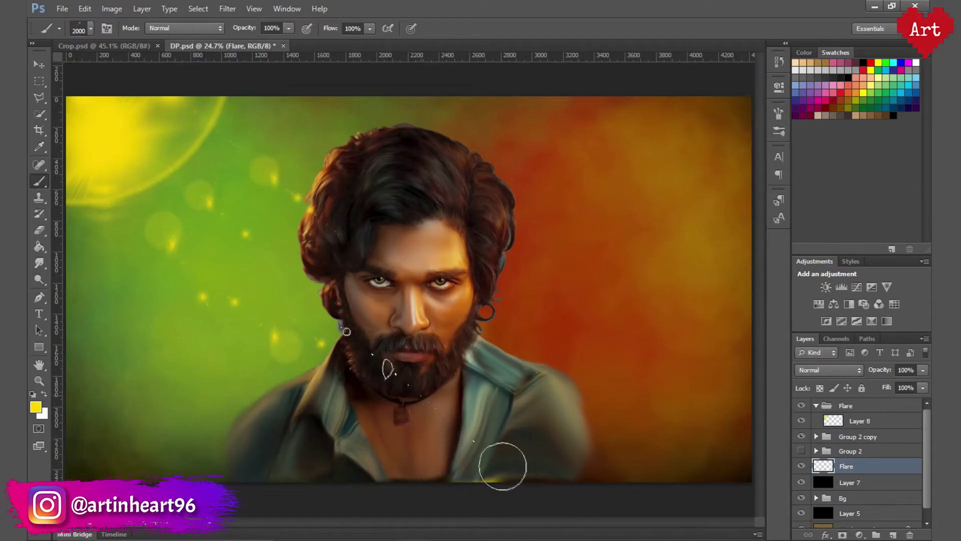
{"action": "left_click", "coordinate": [245, 431]}
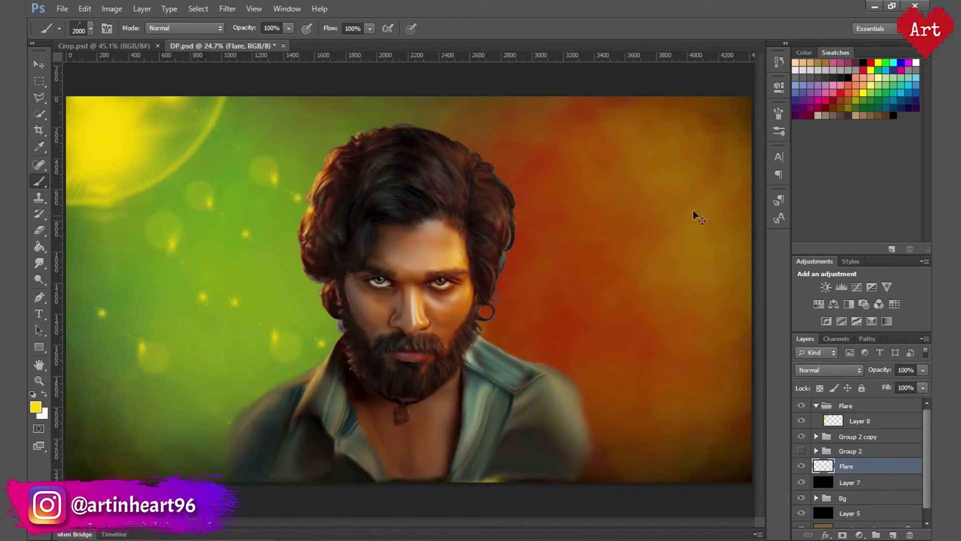
- Rotate the brush tip to 62° and set its size to 2800 px
{"action": "key", "text": "F5"}
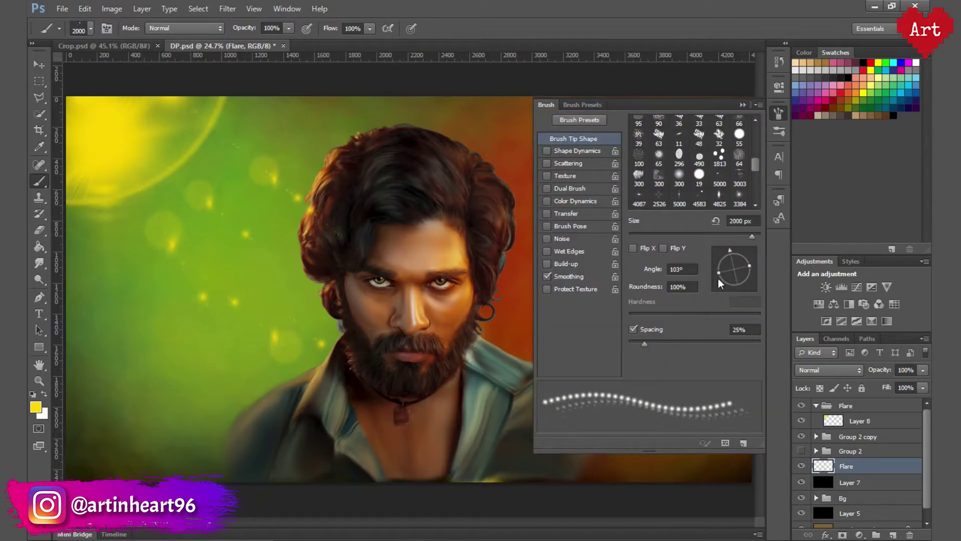
{"action": "left_click_drag", "start_coordinate": [730, 249], "coordinate": [743, 253]}
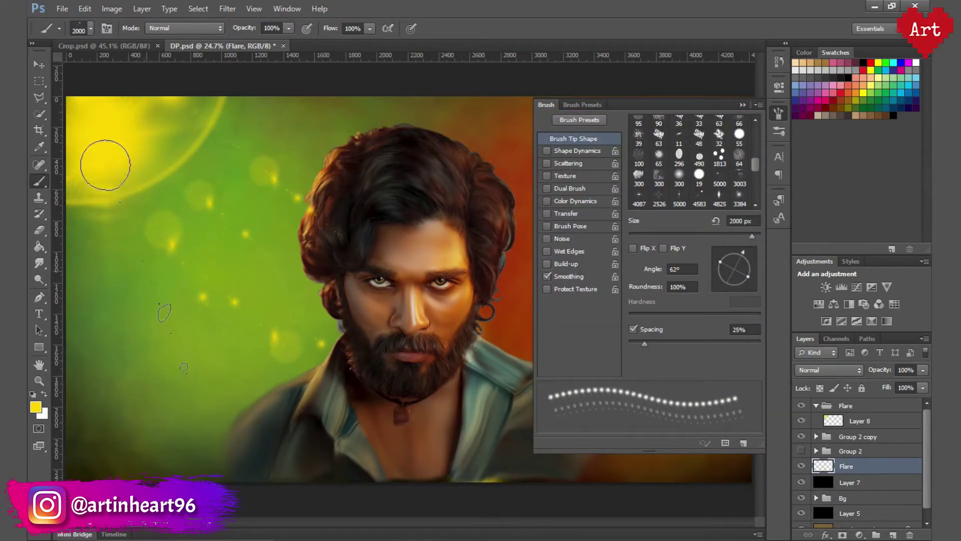
{"action": "key", "text": "bracketright"}
{"action": "key", "text": "bracketright"}
{"action": "key", "text": "bracketright"}
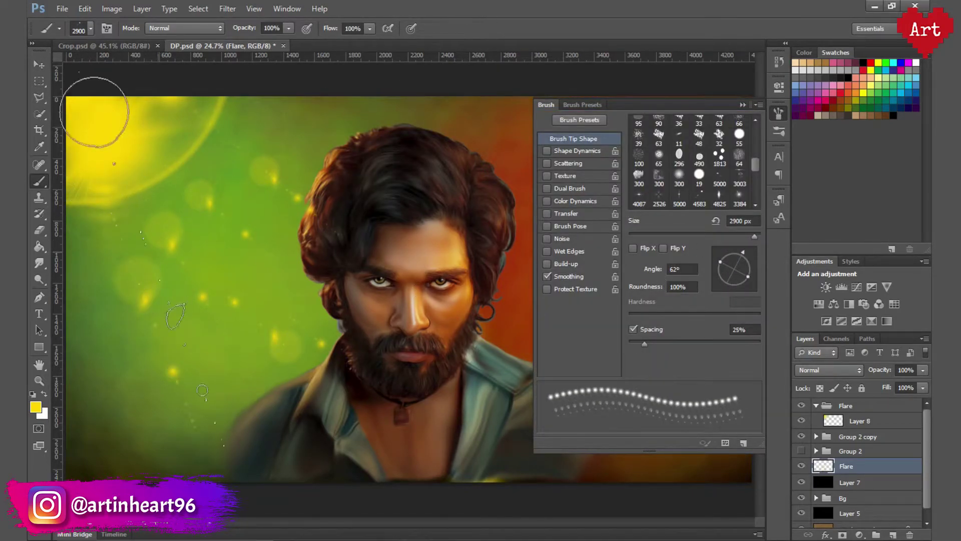
{"action": "key", "text": "bracketleft"}
{"action": "left_click_drag", "start_coordinate": [742, 252], "coordinate": [750, 258]}
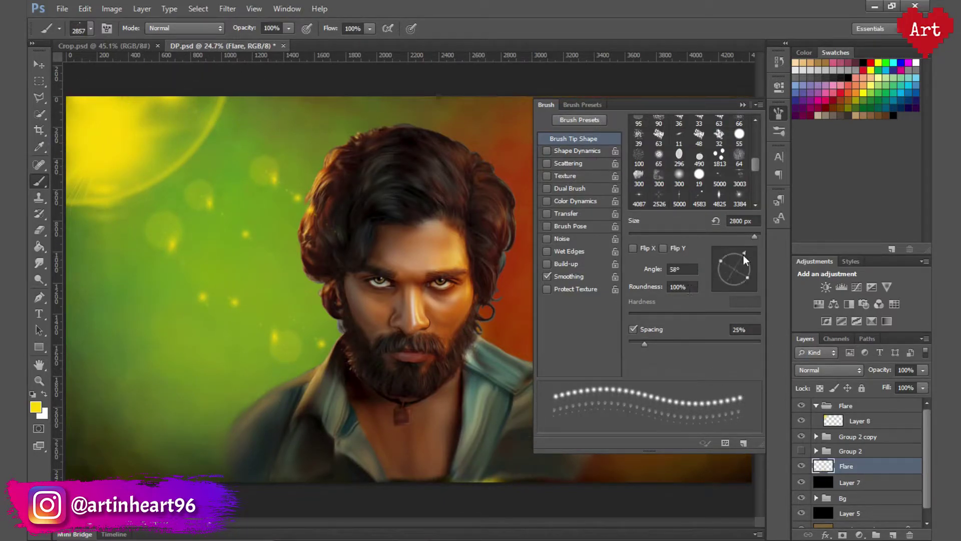
- Paint bokeh glow on the left background, then add Layer 9 above Layer 8
{"action": "left_click", "coordinate": [98, 237]}
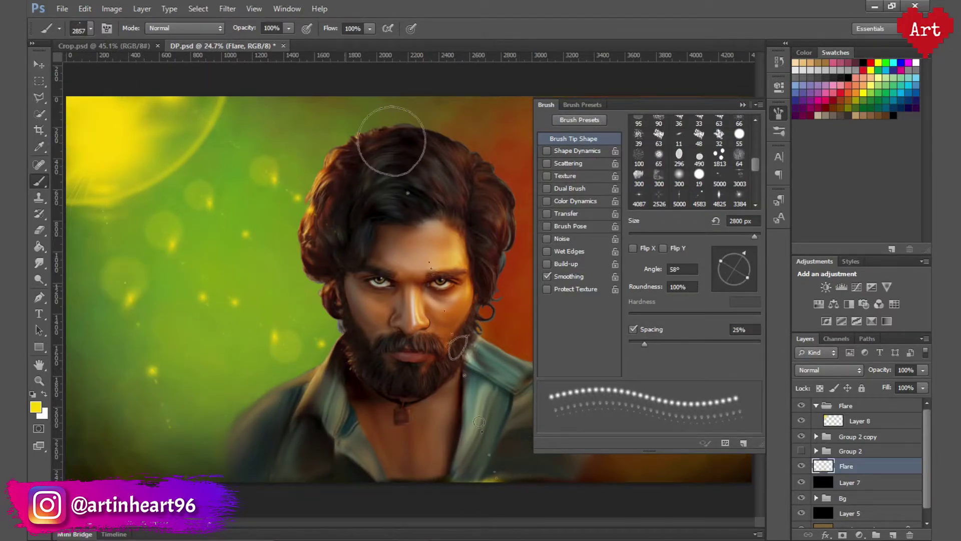
{"action": "left_click", "coordinate": [778, 111]}
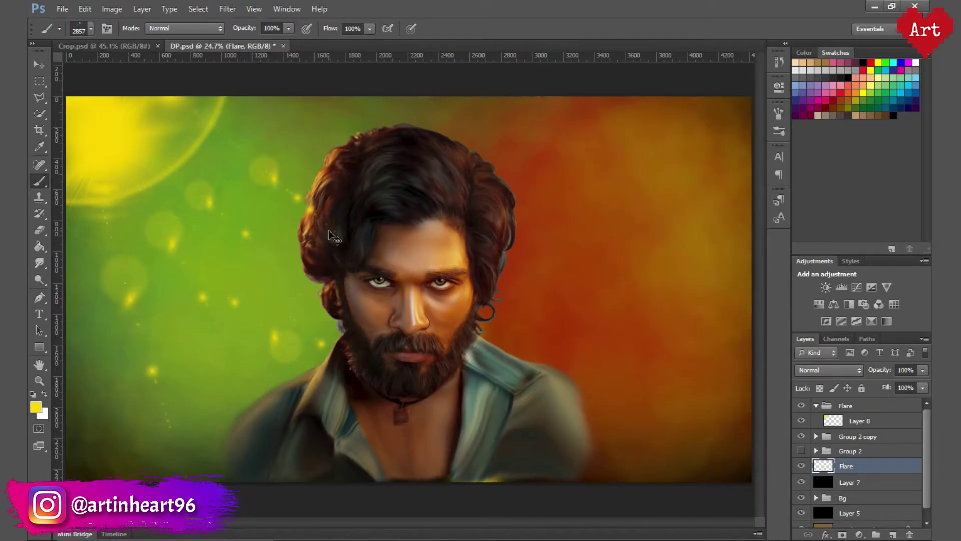
{"action": "left_click", "coordinate": [869, 425]}
{"action": "left_click", "coordinate": [893, 535]}
- Choose the 4825 flare brush preset and paint a large yellow flare at top-left
{"action": "left_click", "coordinate": [90, 29]}
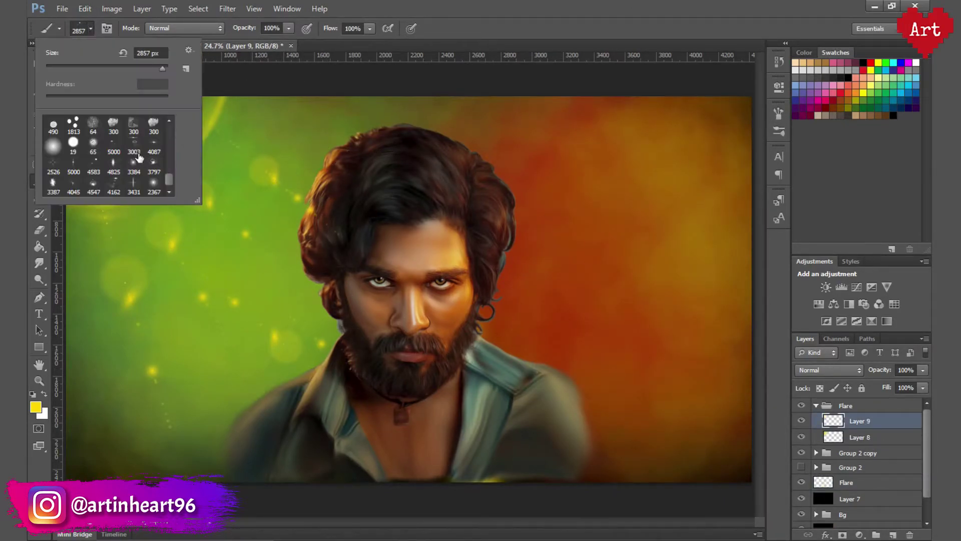
{"action": "left_click", "coordinate": [113, 166]}
{"action": "double_click", "coordinate": [73, 167]}
{"action": "left_click", "coordinate": [96, 130]}
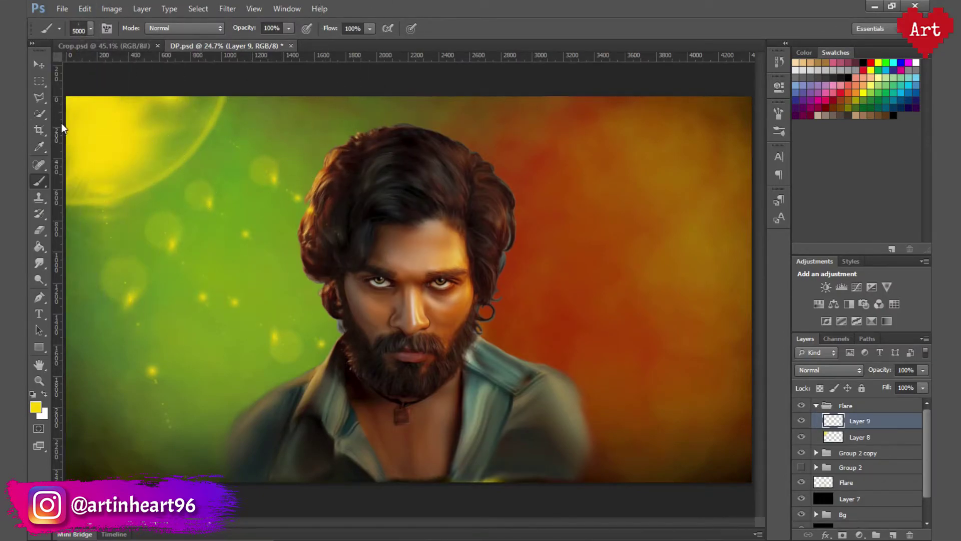
- Paint a faint flare left of the face, tune the tip angle to 68°, and save
{"action": "left_click", "coordinate": [779, 112]}
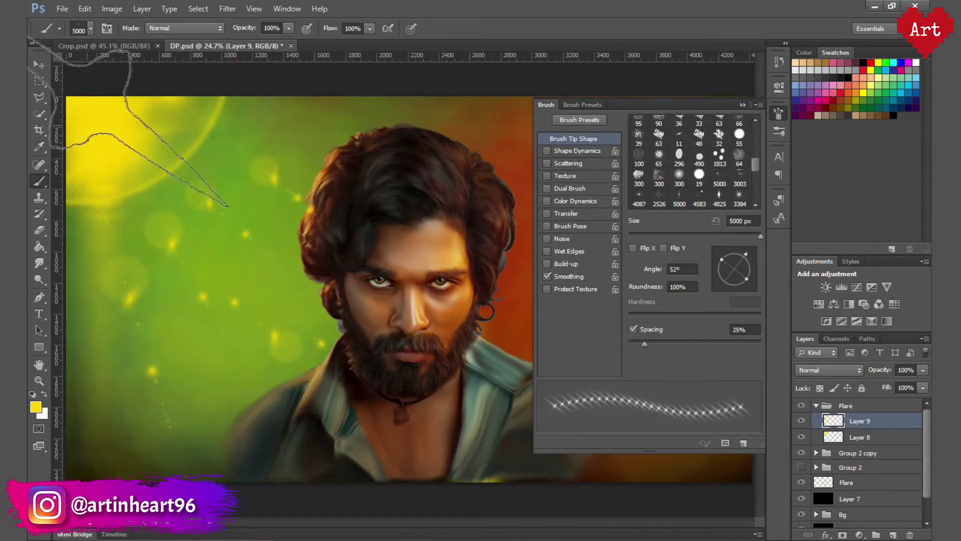
{"action": "left_click", "coordinate": [738, 253]}
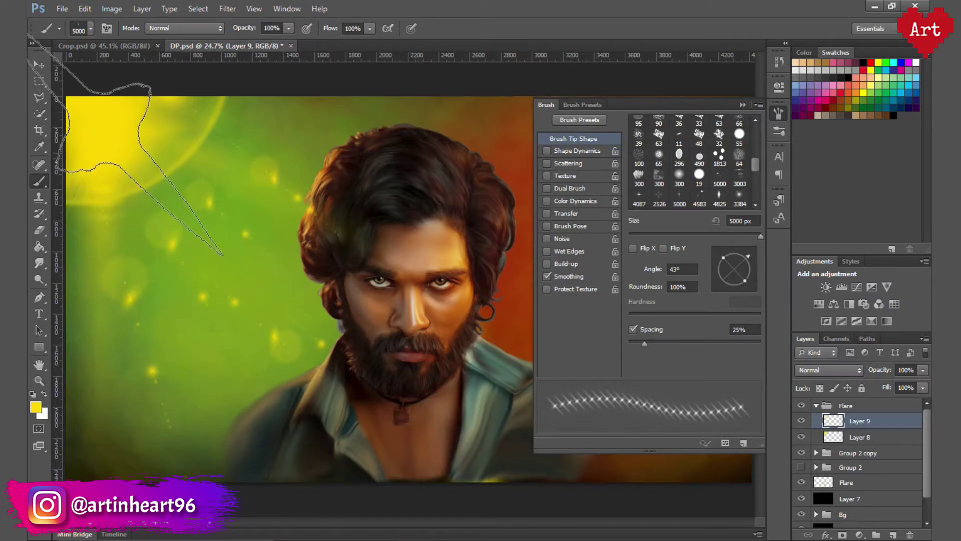
{"action": "left_click", "coordinate": [201, 235]}
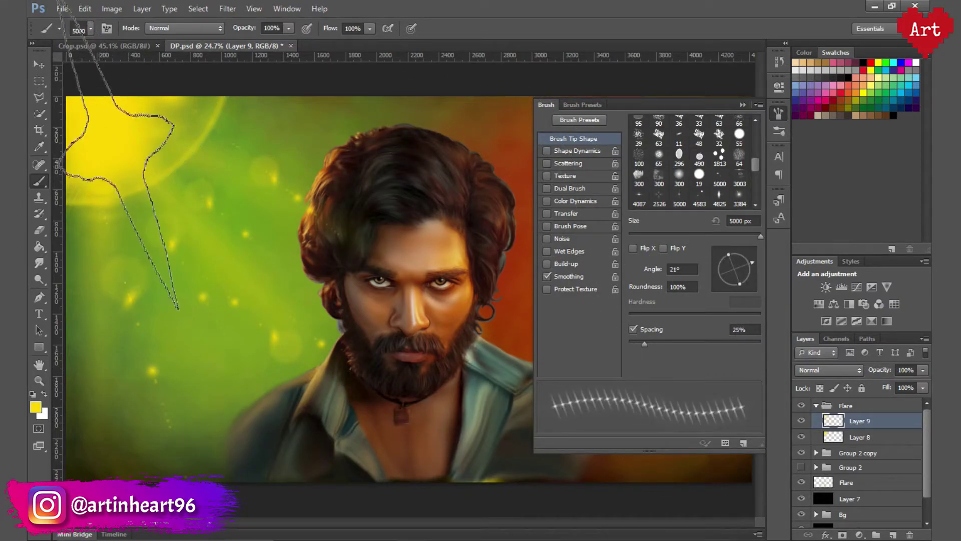
{"action": "left_click_drag", "start_coordinate": [738, 263], "coordinate": [738, 252]}
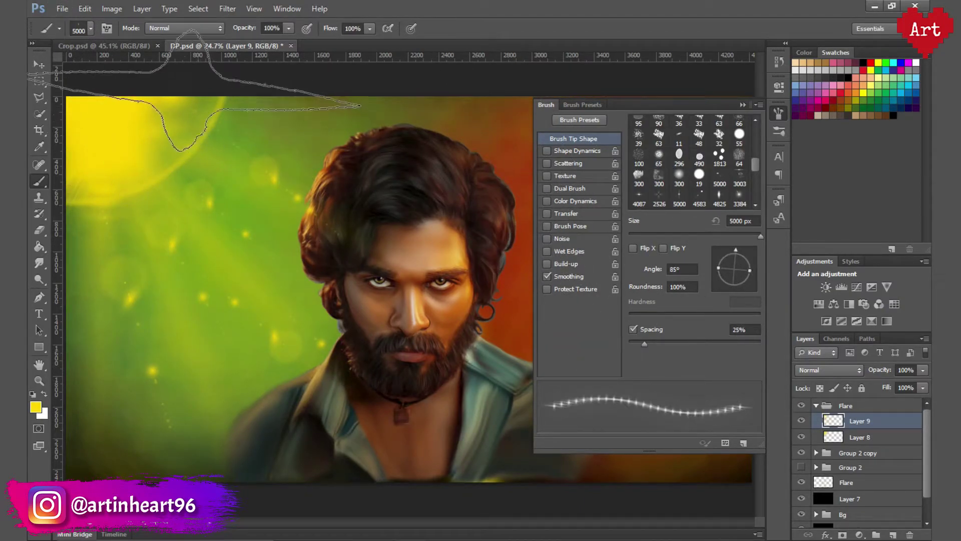
{"action": "left_click", "coordinate": [740, 254]}
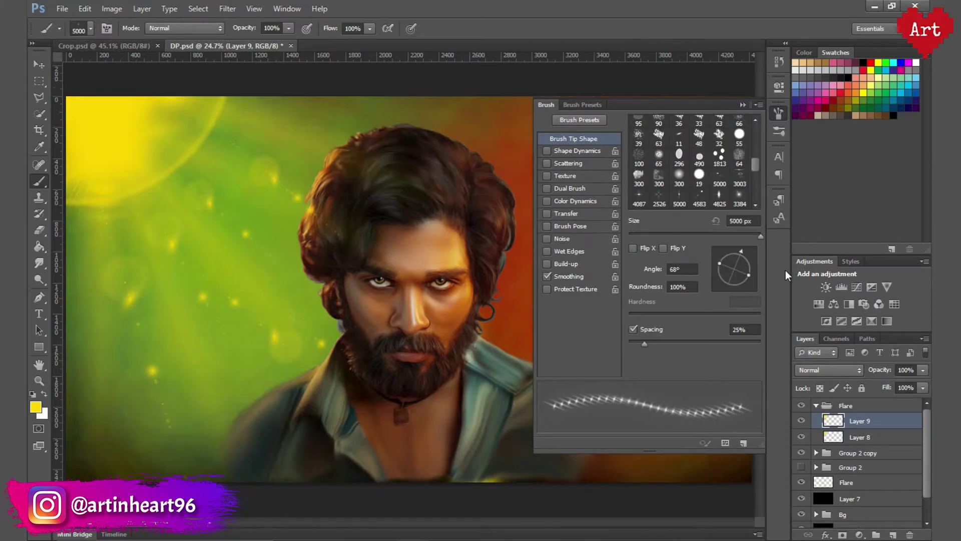
{"action": "key", "text": "F5"}
{"action": "key", "text": "ctrl+s"}
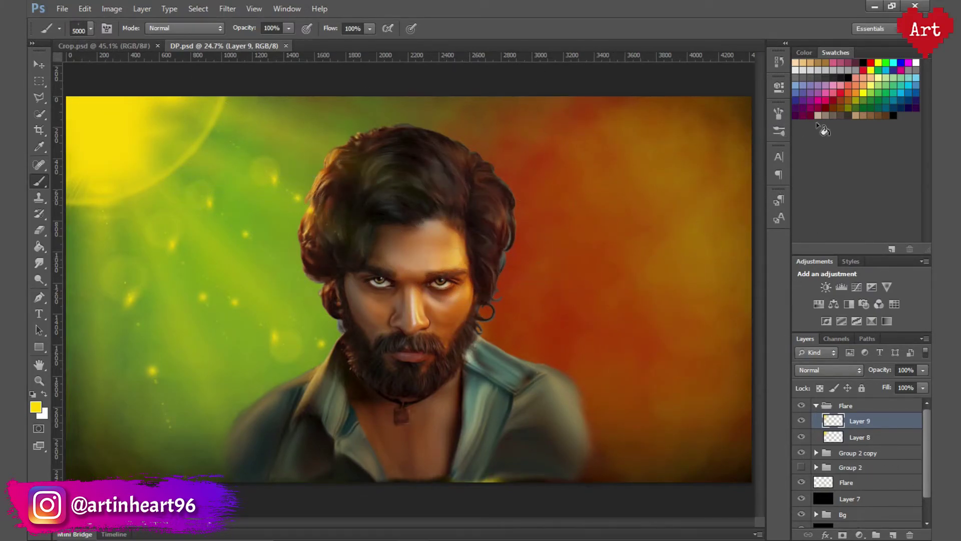
- Tilt the brush tip and paint a diagonal yellow light streak at upper right
{"action": "key", "text": "F5"}
{"action": "left_click_drag", "start_coordinate": [732, 261], "coordinate": [742, 285]}
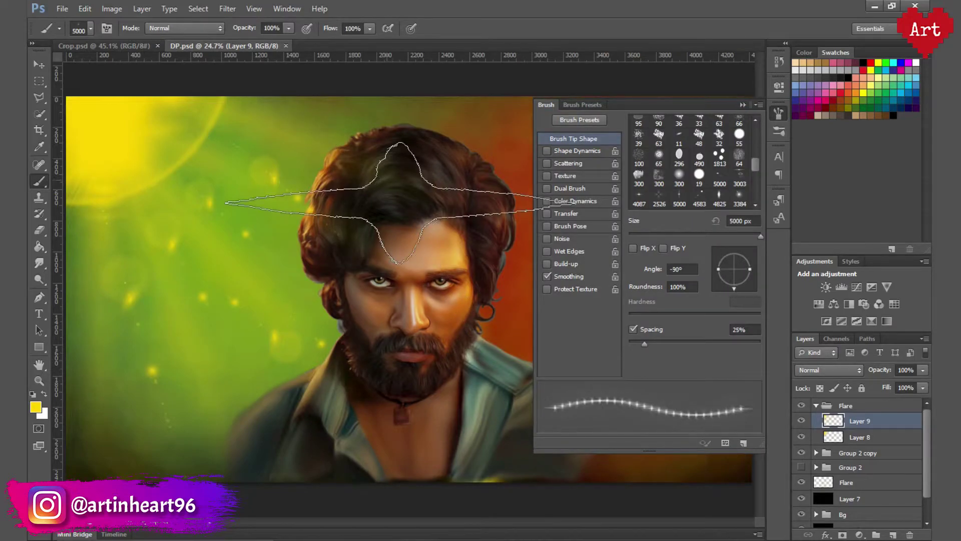
{"action": "key", "text": "F5"}
{"action": "left_click", "coordinate": [760, 181]}
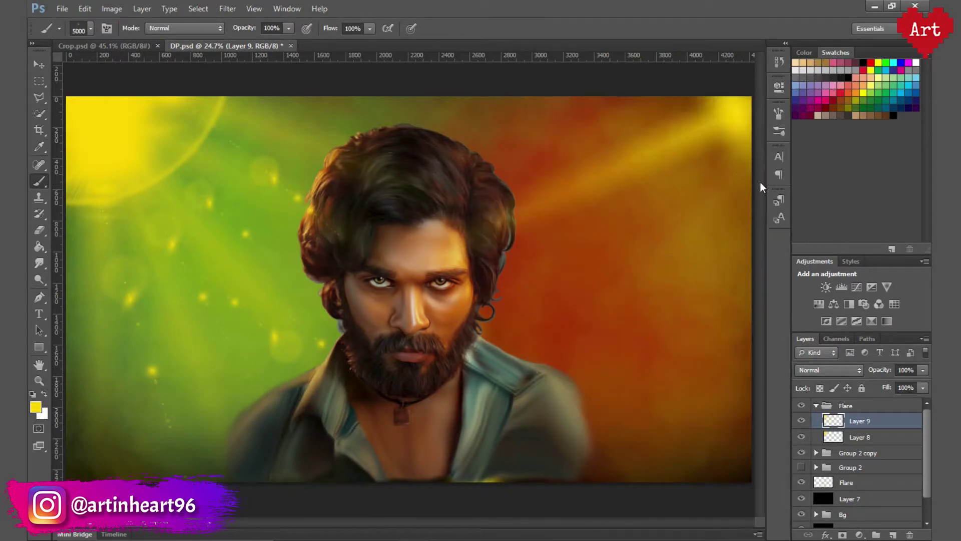
{"action": "key", "text": "ctrl+minus"}
{"action": "key", "text": "ctrl+plus"}
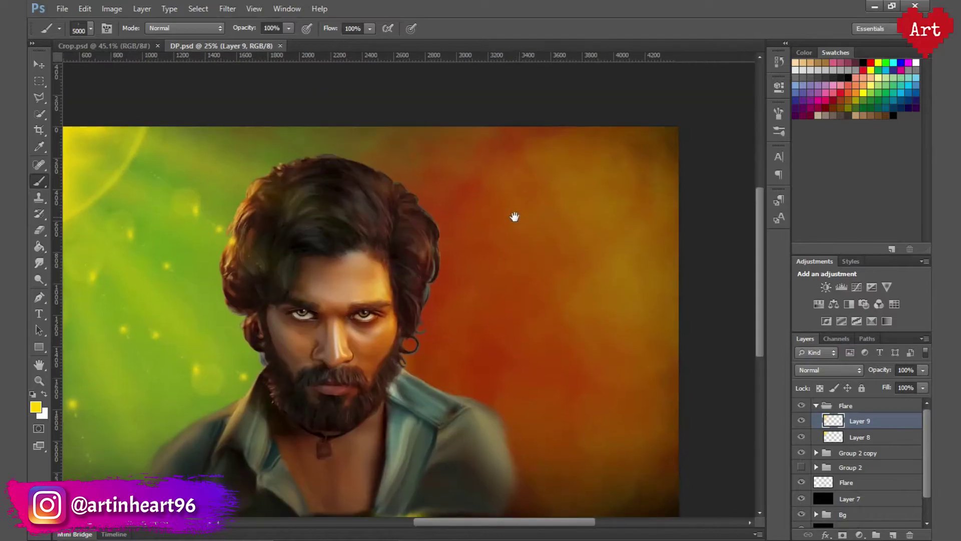
{"action": "left_click_drag", "start_coordinate": [515, 214], "coordinate": [519, 189]}
{"action": "key", "text": "ctrl+minus"}
- Adjust the brush tip angle in the Brush panel for another flare
{"action": "key", "text": "F5"}
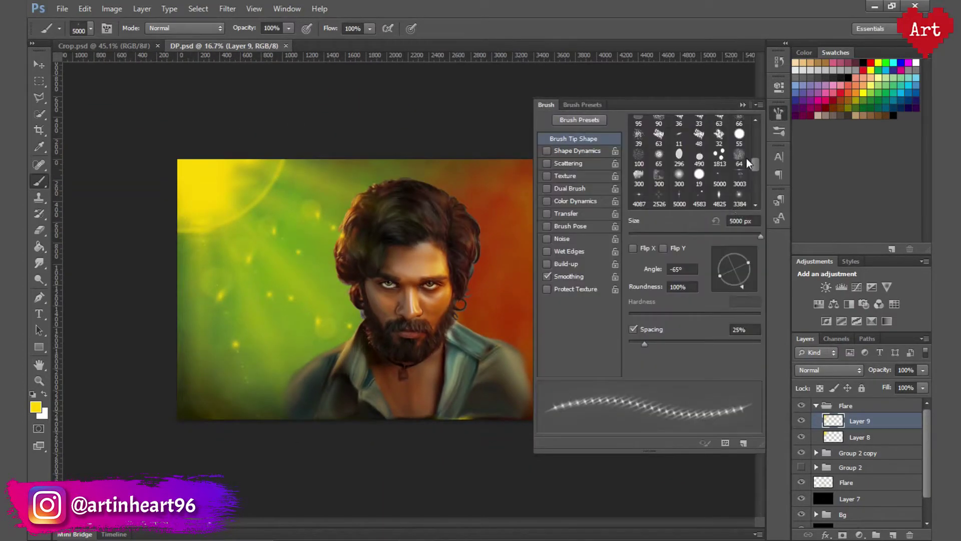
{"action": "left_click", "coordinate": [742, 280]}
{"action": "left_click", "coordinate": [777, 118]}
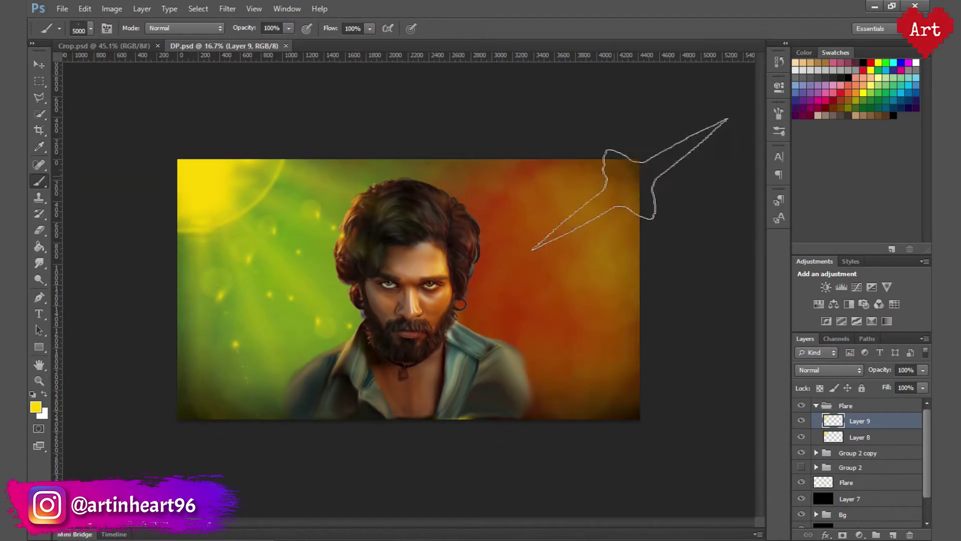
{"action": "scroll", "coordinate": [629, 233], "scroll_direction": "up", "scroll_amount": 2, "text": "alt"}
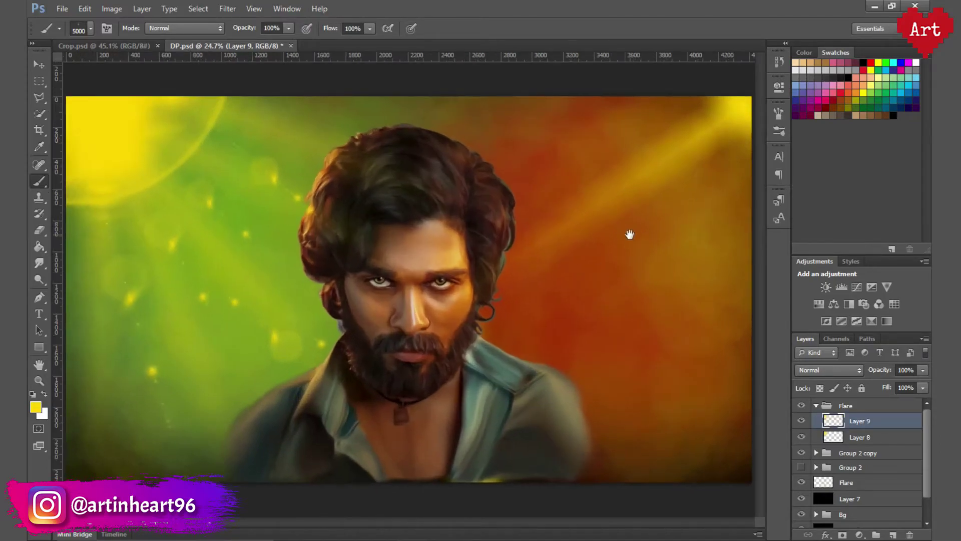
{"action": "scroll", "coordinate": [392, 229], "scroll_direction": "down", "scroll_amount": 2, "text": "alt"}
{"action": "scroll", "coordinate": [444, 217], "scroll_direction": "up", "scroll_amount": 2, "text": "alt"}
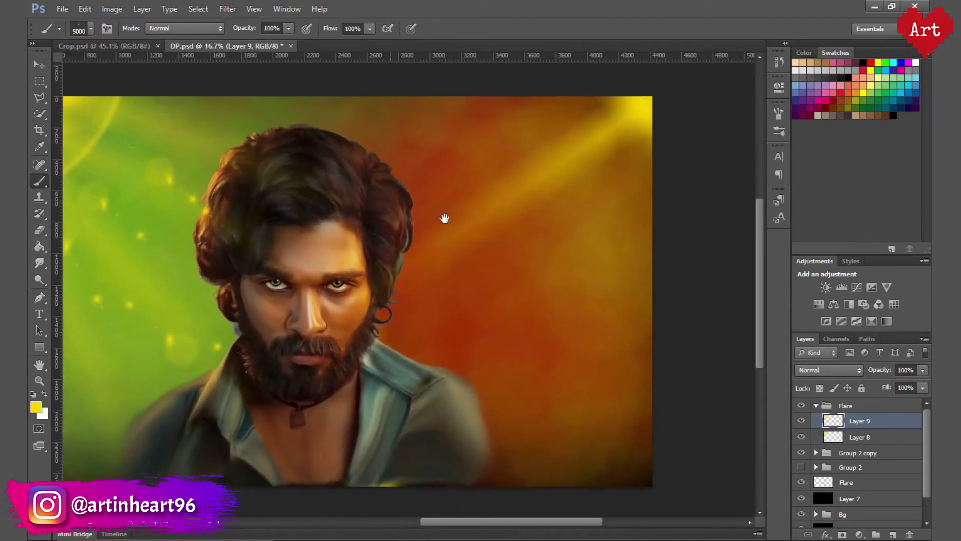
{"action": "left_click", "coordinate": [777, 114]}
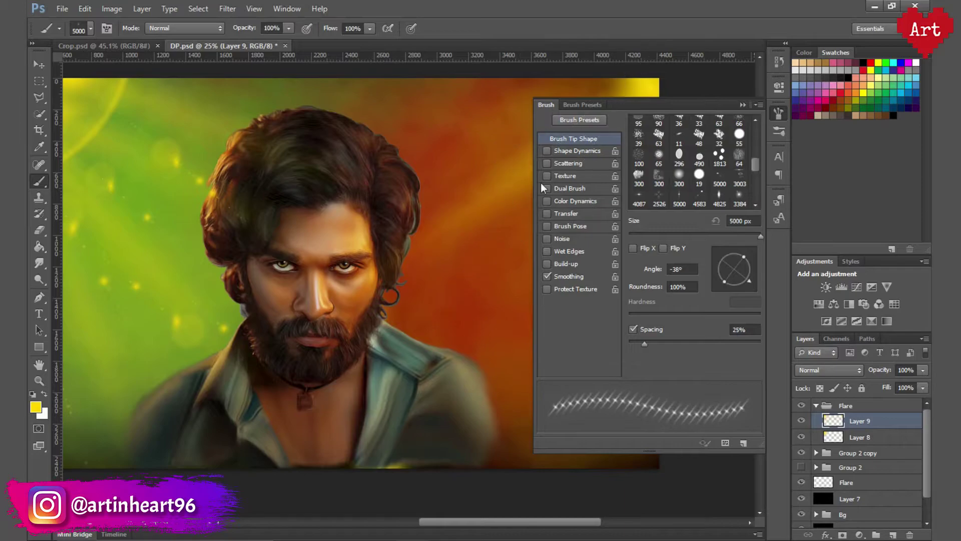
{"action": "left_click", "coordinate": [783, 119]}
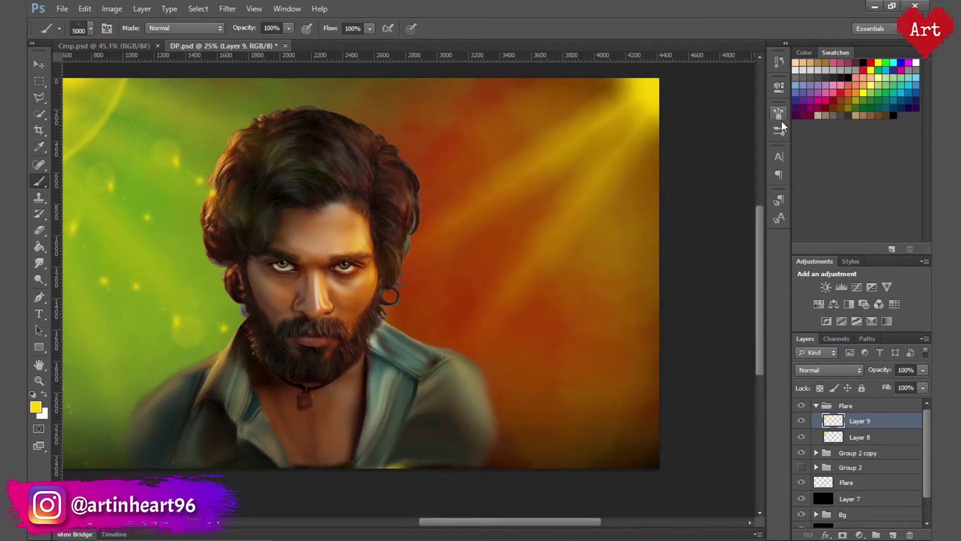
{"action": "left_click", "coordinate": [780, 118]}
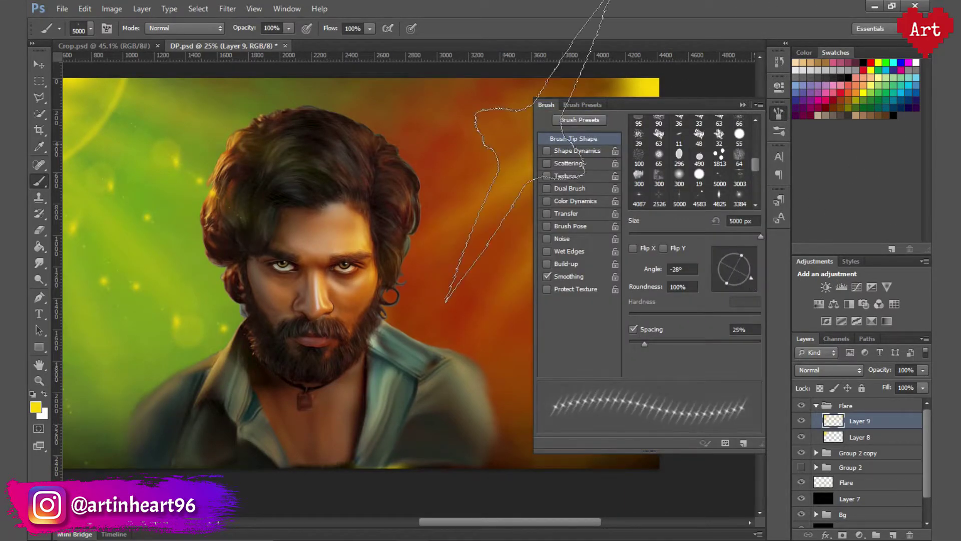
{"action": "left_click", "coordinate": [780, 113]}
{"action": "left_click", "coordinate": [779, 113]}
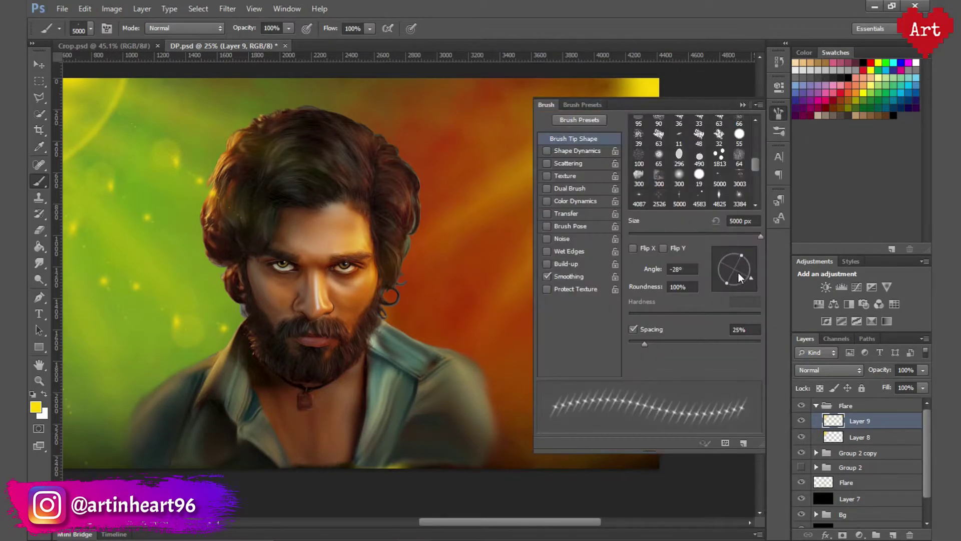
{"action": "key", "text": "F5"}
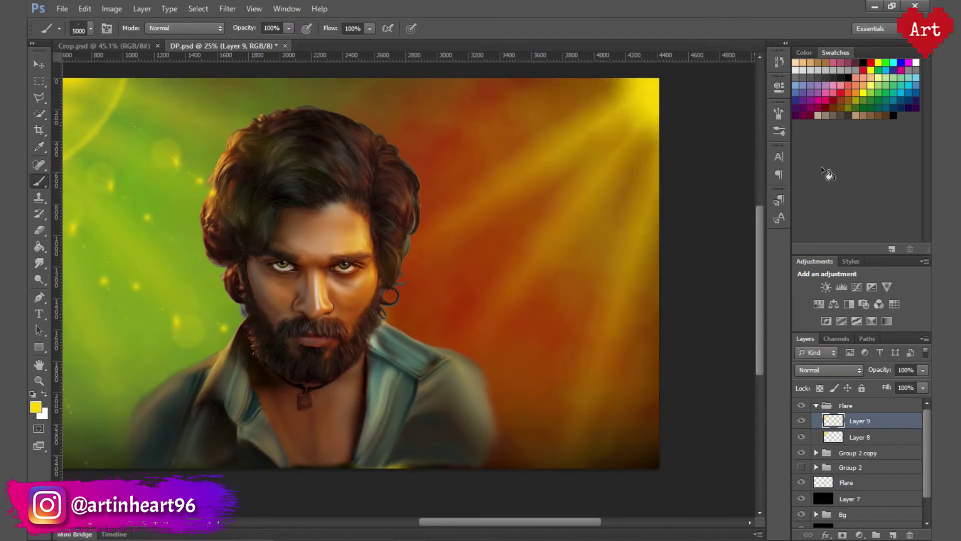
- Rotate the brush tip angle to -83° and fit the whole image in the window
{"action": "left_click", "coordinate": [779, 113]}
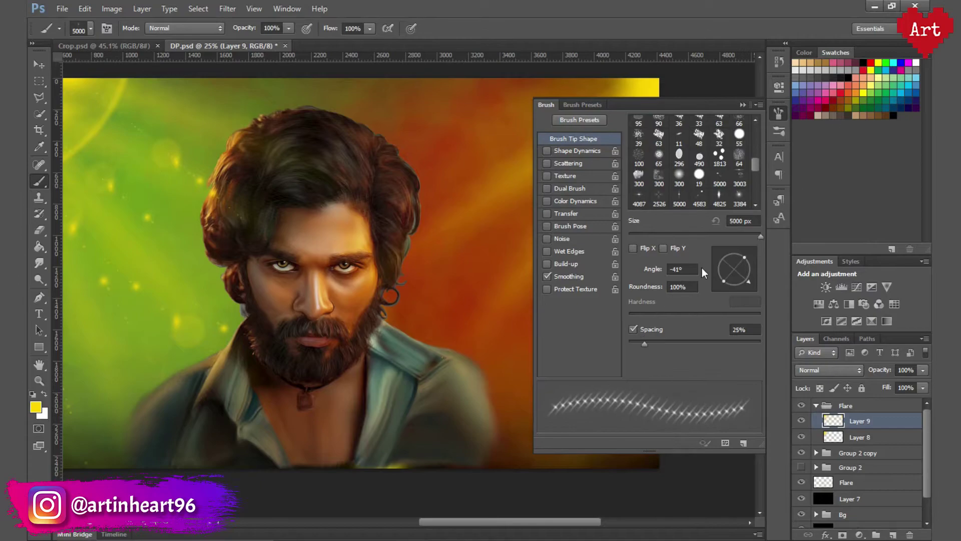
{"action": "mouse_move", "coordinate": [735, 265]}
{"action": "left_mouse_down"}
{"action": "mouse_move", "coordinate": [718, 274]}
{"action": "mouse_move", "coordinate": [739, 287]}
{"action": "left_mouse_up"}
{"action": "left_click", "coordinate": [779, 114]}
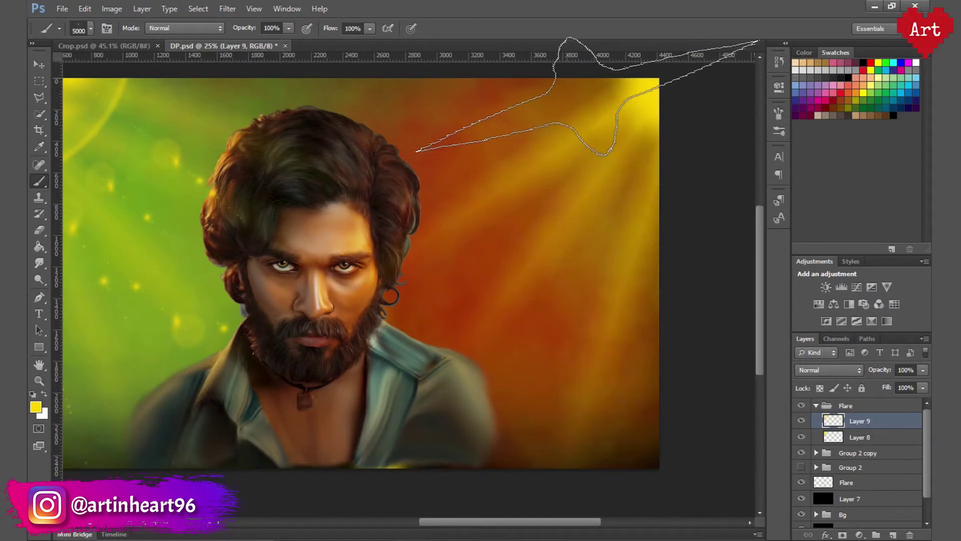
{"action": "left_click", "coordinate": [551, 122], "text": "alt"}
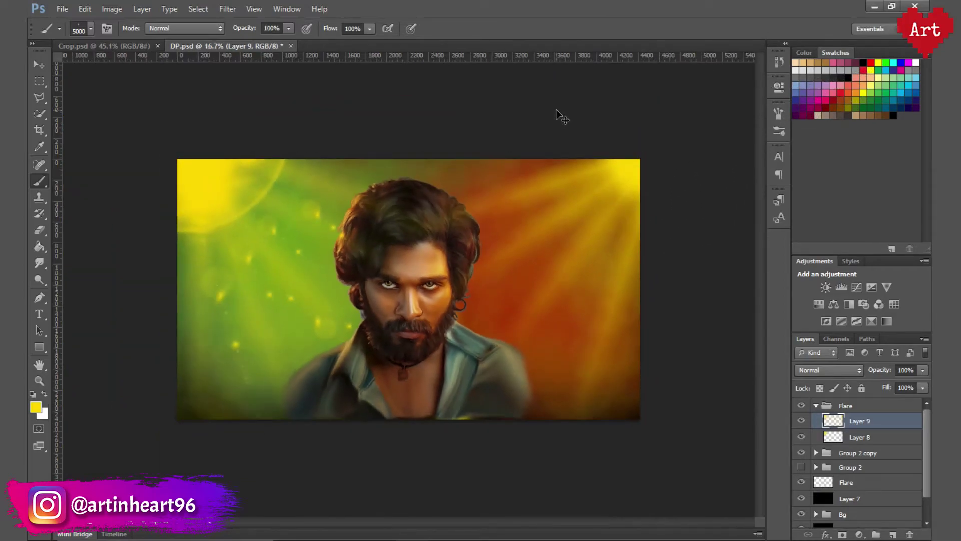
{"action": "key", "text": "ctrl+0"}
- Choose the 3797 flare brush and paint a yellow flare at the top-left
{"action": "left_click", "coordinate": [90, 31]}
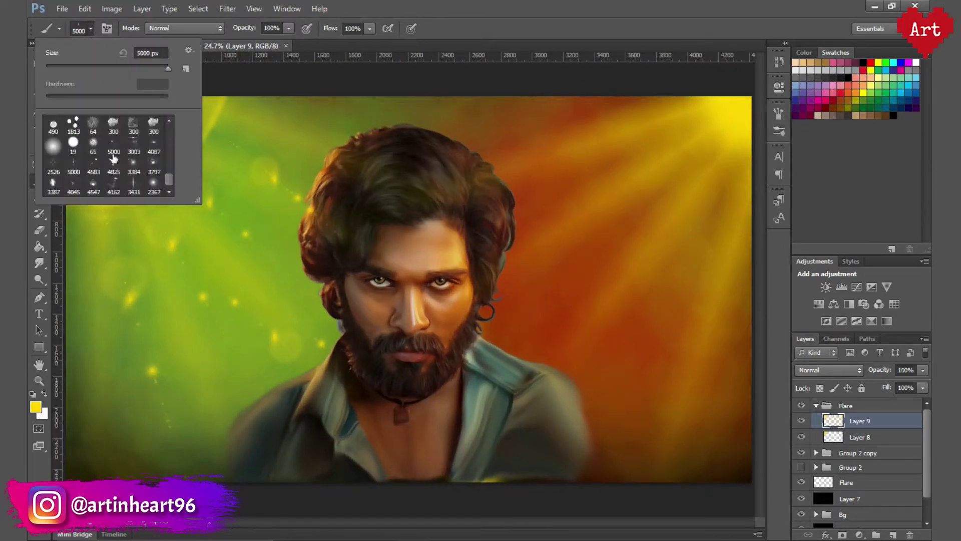
{"action": "left_click", "coordinate": [87, 186]}
{"action": "left_click", "coordinate": [154, 162]}
{"action": "left_click", "coordinate": [125, 131]}
{"action": "key", "text": "ctrl+minus"}
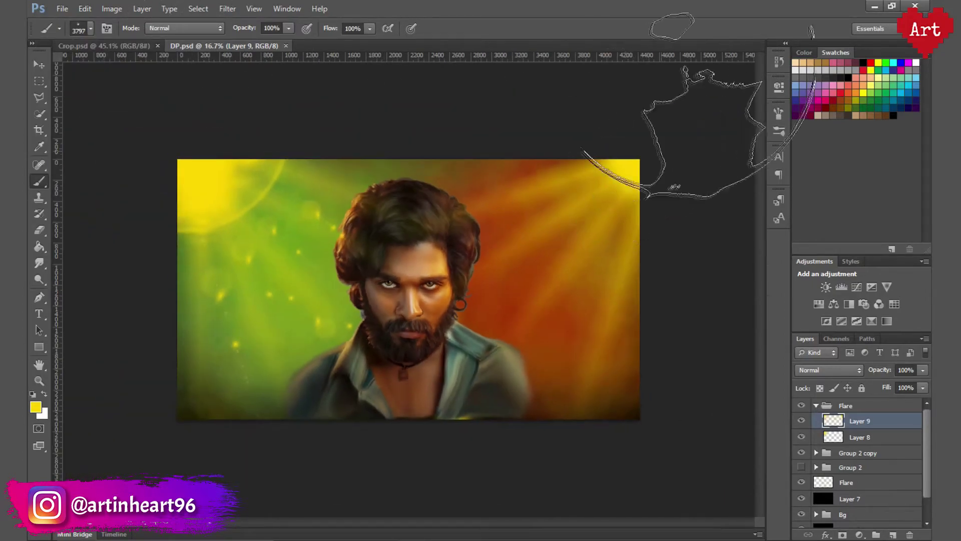
- Paint a yellow light-ray flare in the top-right corner
{"action": "key", "text": "F5"}
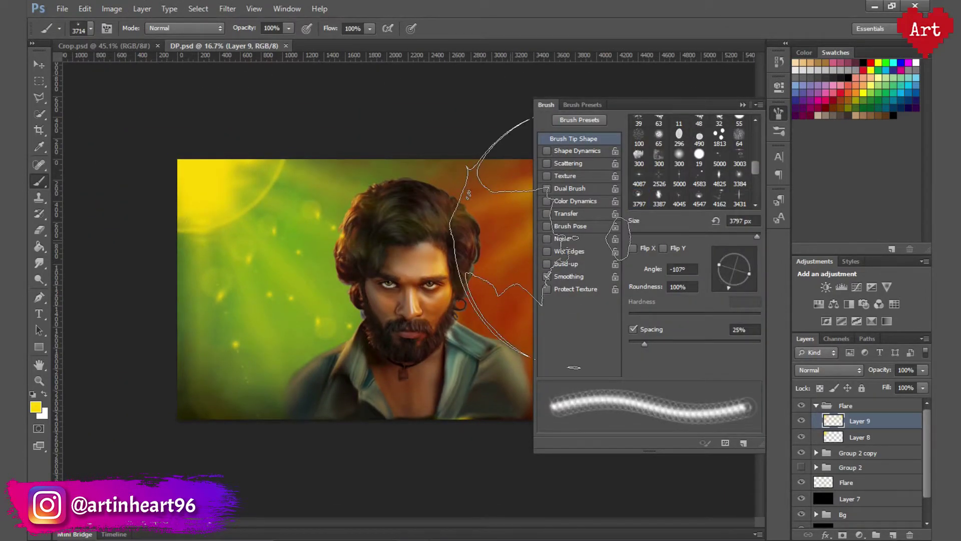
{"action": "key", "text": "F5"}
{"action": "left_click", "coordinate": [630, 160]}
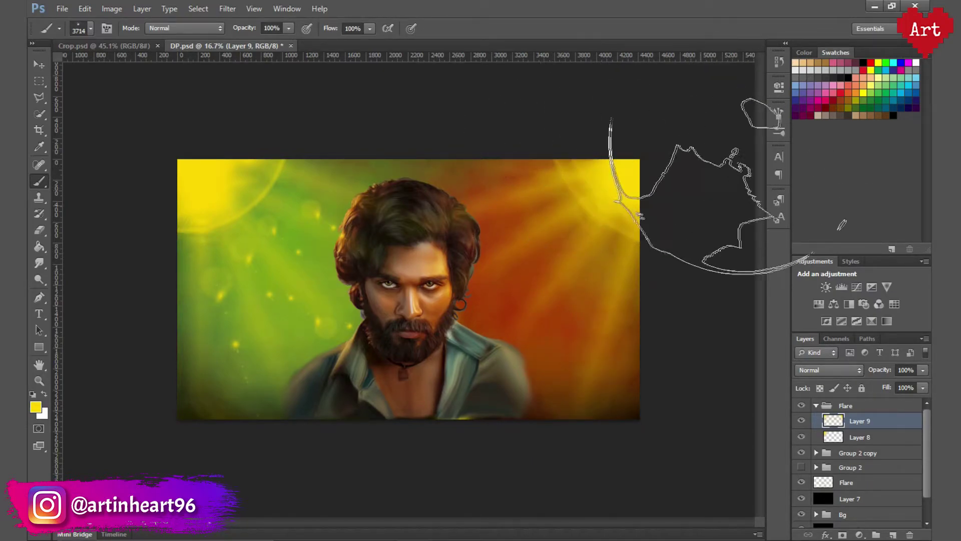
{"action": "key", "text": "ctrl+plus"}
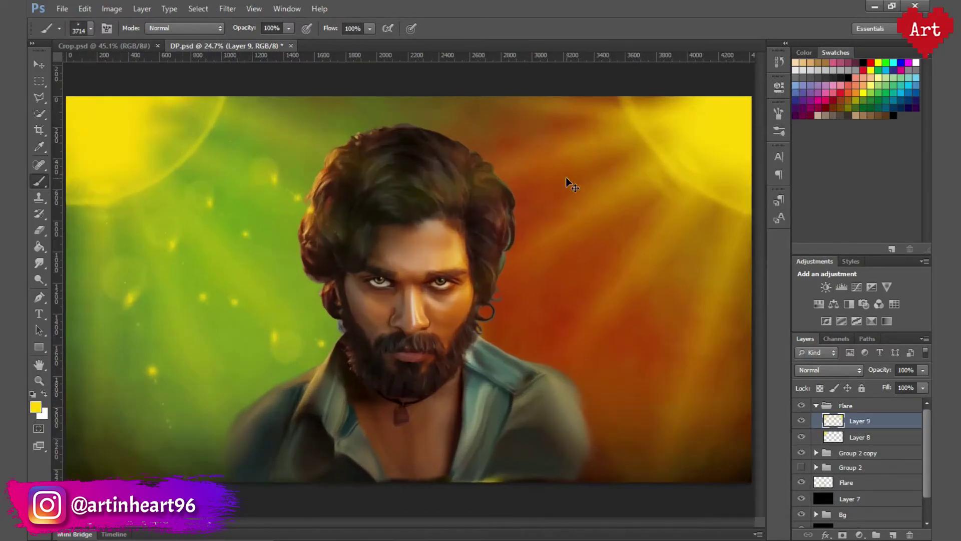
{"action": "key", "text": "ctrl+minus"}
{"action": "scroll", "coordinate": [544, 266], "scroll_direction": "up", "scroll_amount": 1}
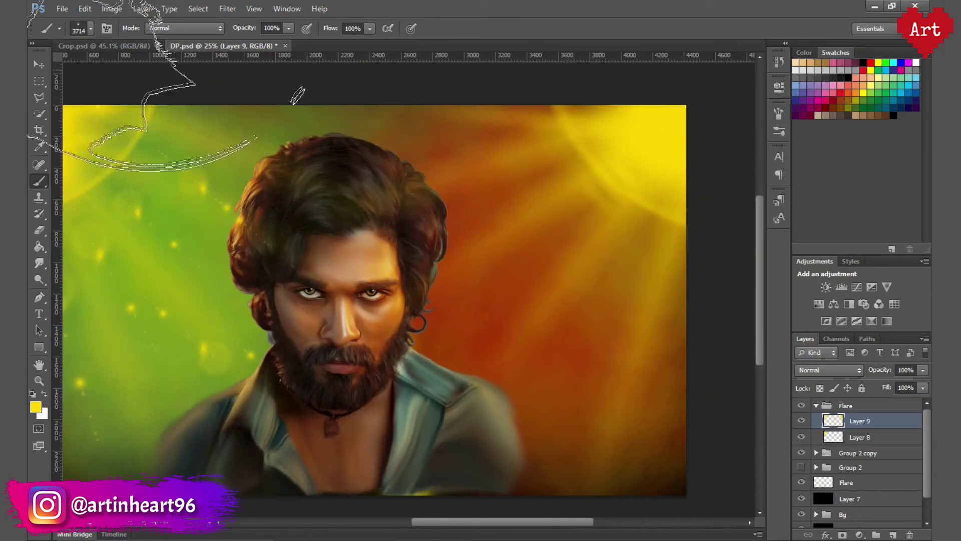
- Select the 3384 flare brush tip in the Brush panel and rotate its tip angle
{"action": "right_click", "coordinate": [153, 190]}
{"action": "key", "text": "Escape"}
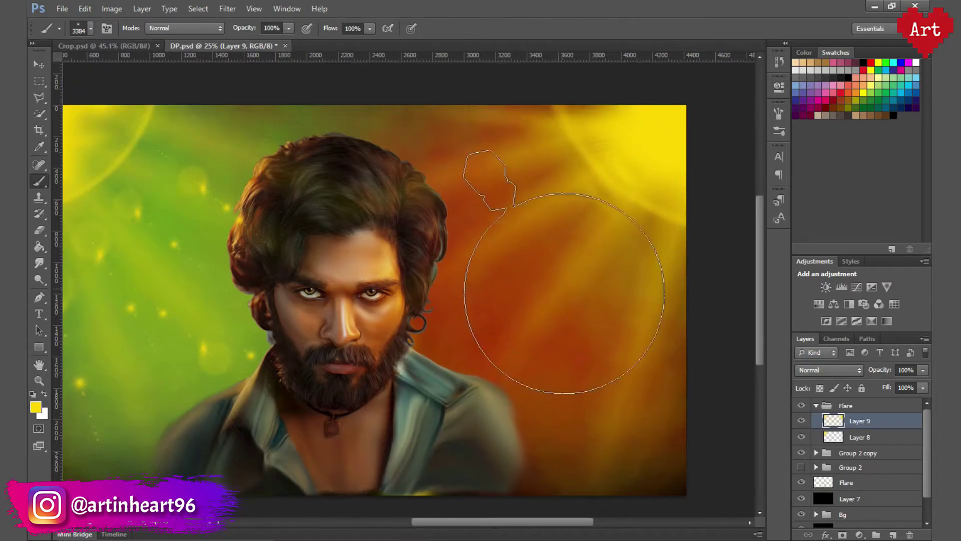
{"action": "key", "text": "ctrl+minus"}
{"action": "key", "text": "F5"}
{"action": "left_click", "coordinate": [721, 283]}
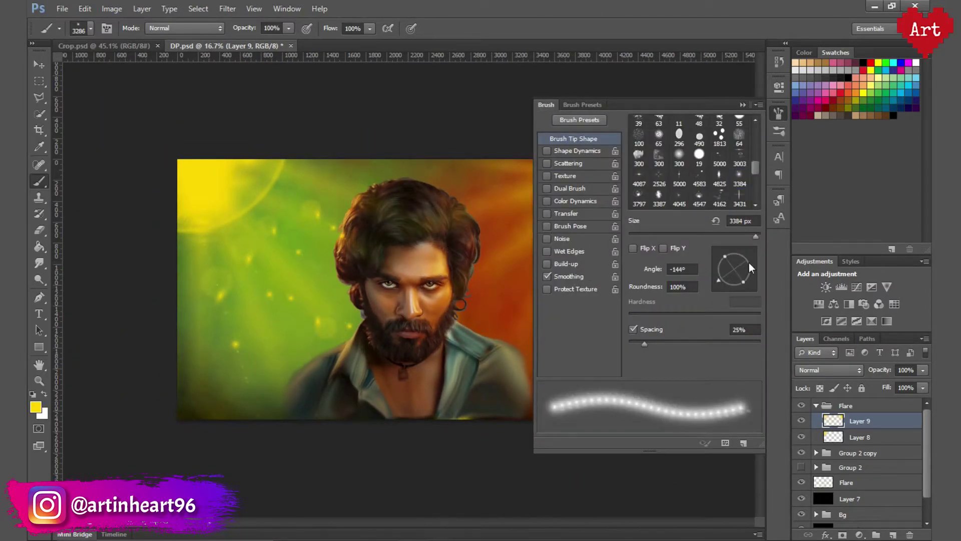
{"action": "left_click", "coordinate": [752, 274]}
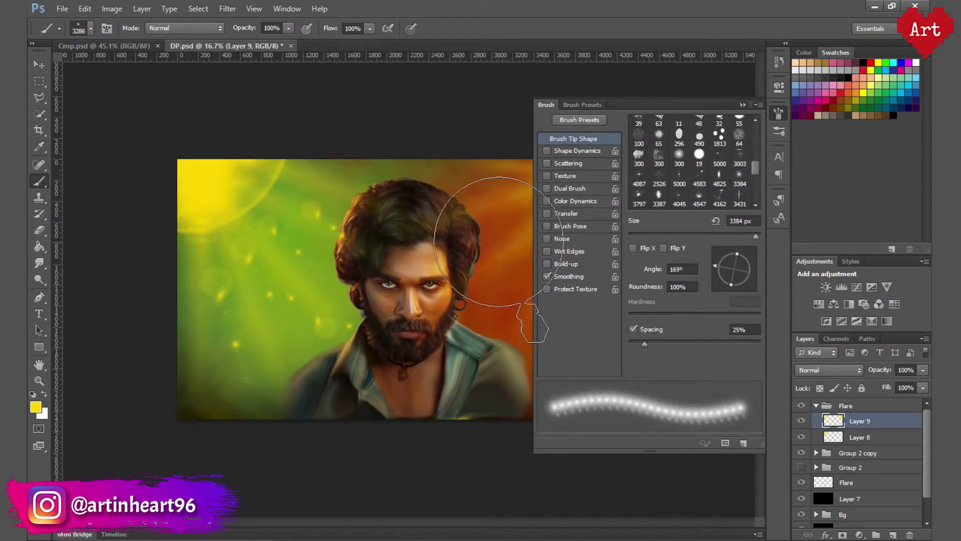
{"action": "left_click", "coordinate": [721, 260]}
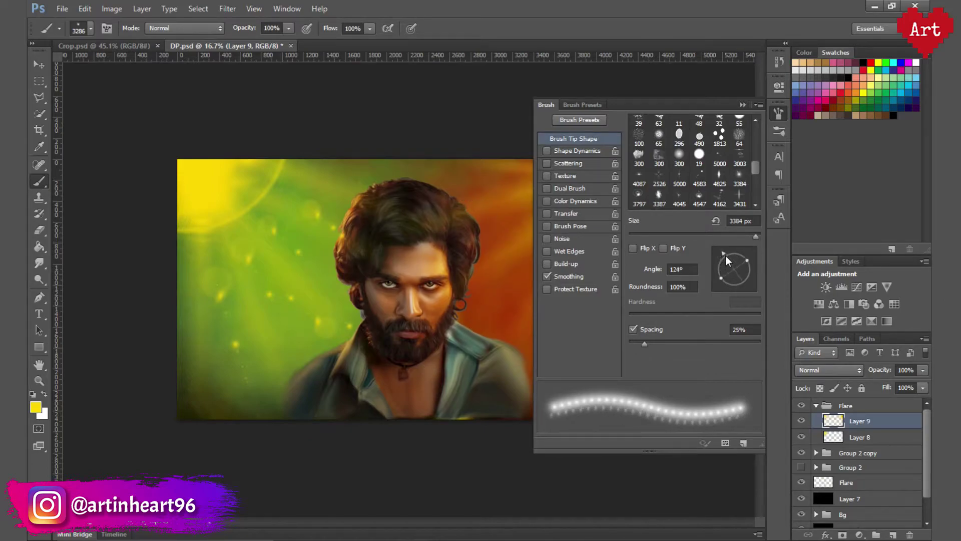
{"action": "left_click", "coordinate": [780, 114]}
{"action": "left_click", "coordinate": [780, 114]}
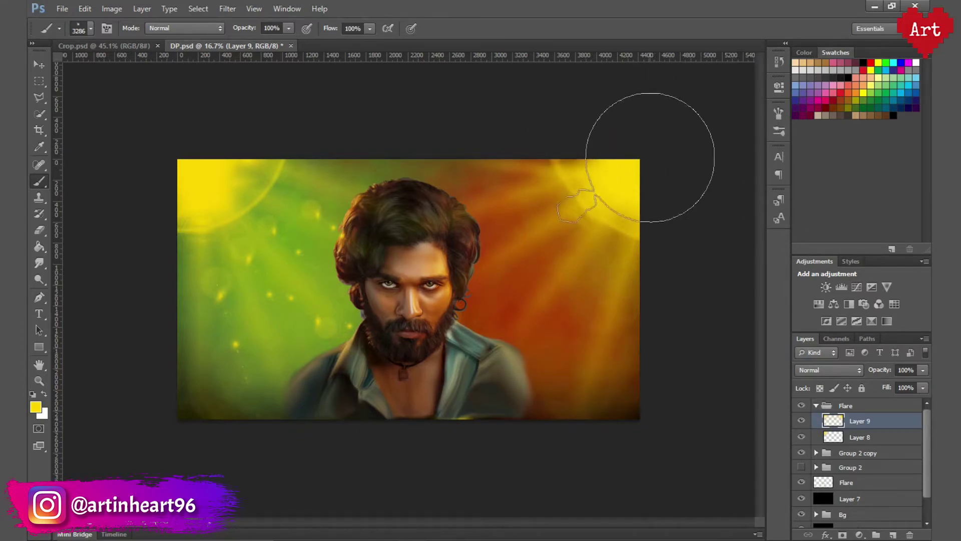
- Choose the 4571 px sparkle brush and rotate its tip angle in the Brush panel
{"action": "left_click", "coordinate": [90, 28]}
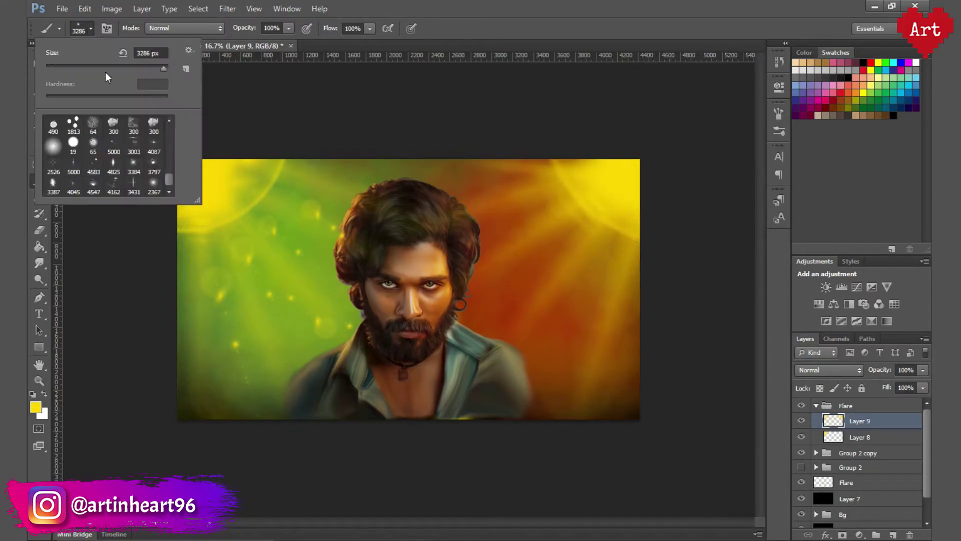
{"action": "key", "text": "Escape"}
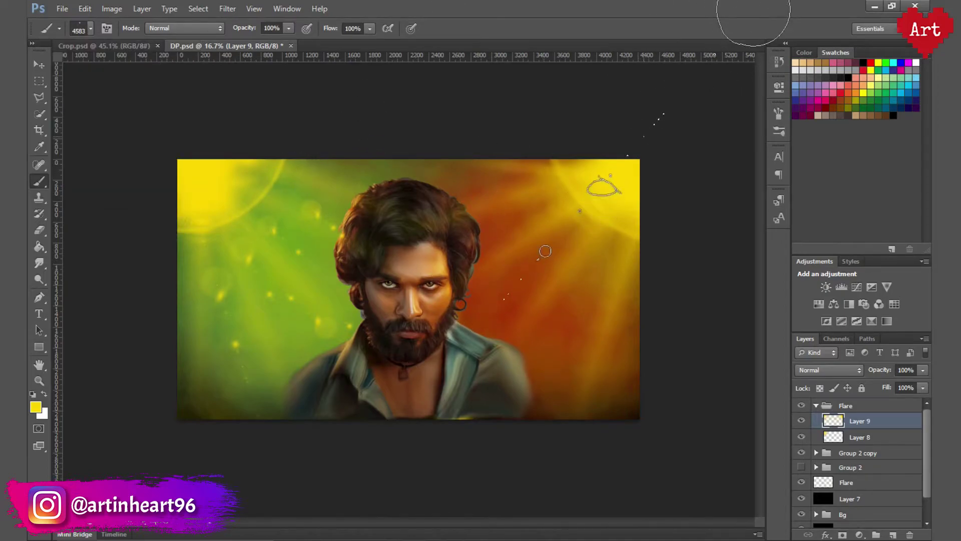
{"action": "scroll", "coordinate": [318, 238], "scroll_direction": "up", "scroll_amount": 1}
{"action": "left_click", "coordinate": [317, 238], "text": "alt"}
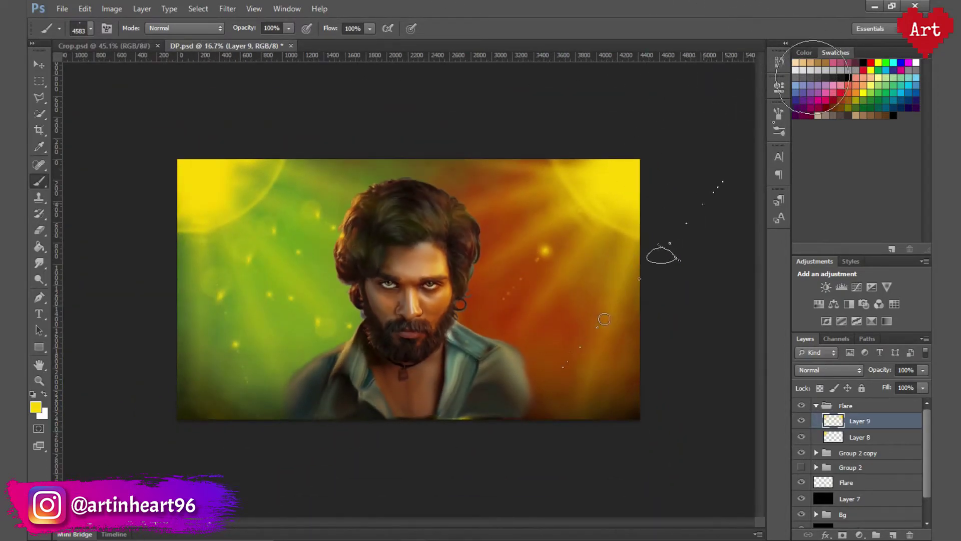
{"action": "left_click", "coordinate": [778, 114]}
{"action": "left_click_drag", "start_coordinate": [747, 261], "coordinate": [751, 259]}
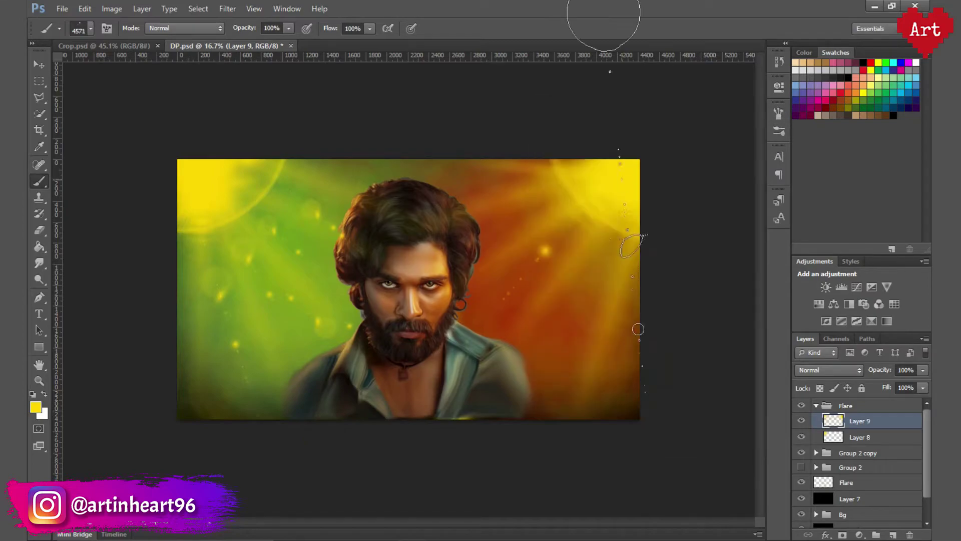
{"action": "left_click", "coordinate": [778, 113]}
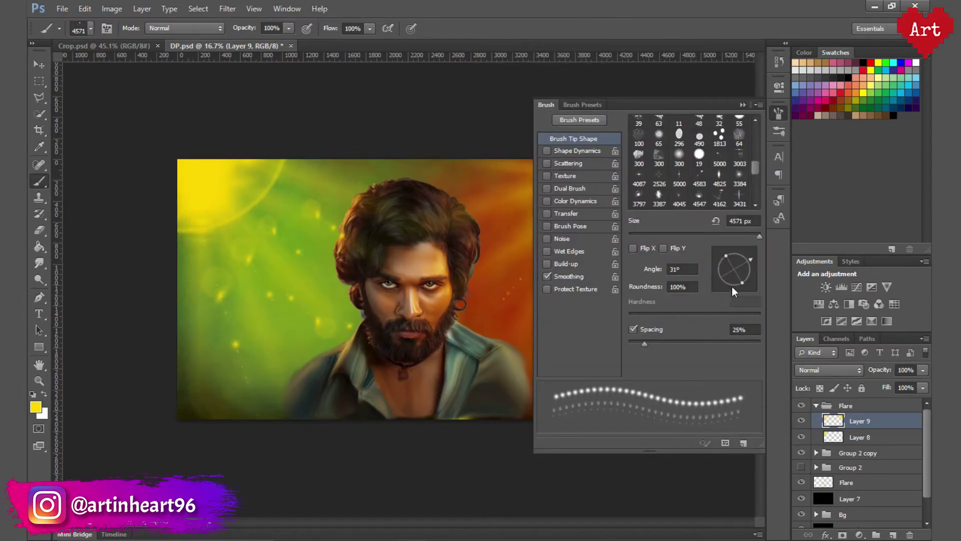
{"action": "left_click_drag", "start_coordinate": [733, 291], "coordinate": [752, 272]}
{"action": "left_click", "coordinate": [778, 114]}
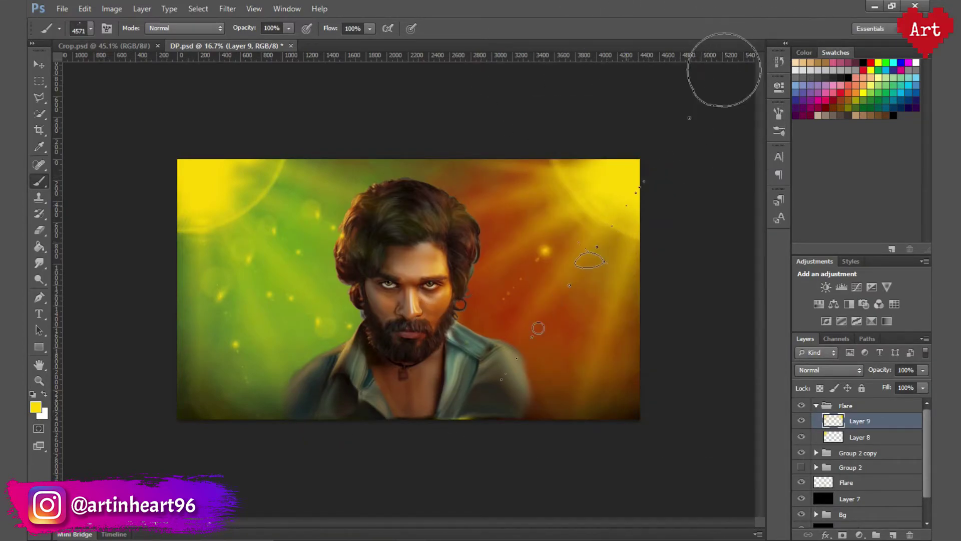
- Keep re-angling the sparkle tip, ending at 28°, and check the glowing top corners
{"action": "left_click", "coordinate": [779, 86]}
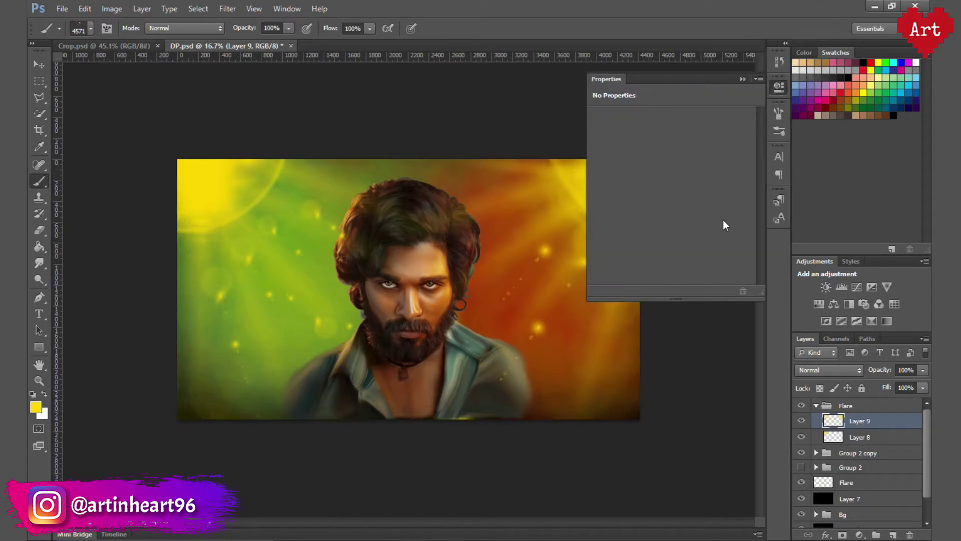
{"action": "left_click", "coordinate": [779, 112]}
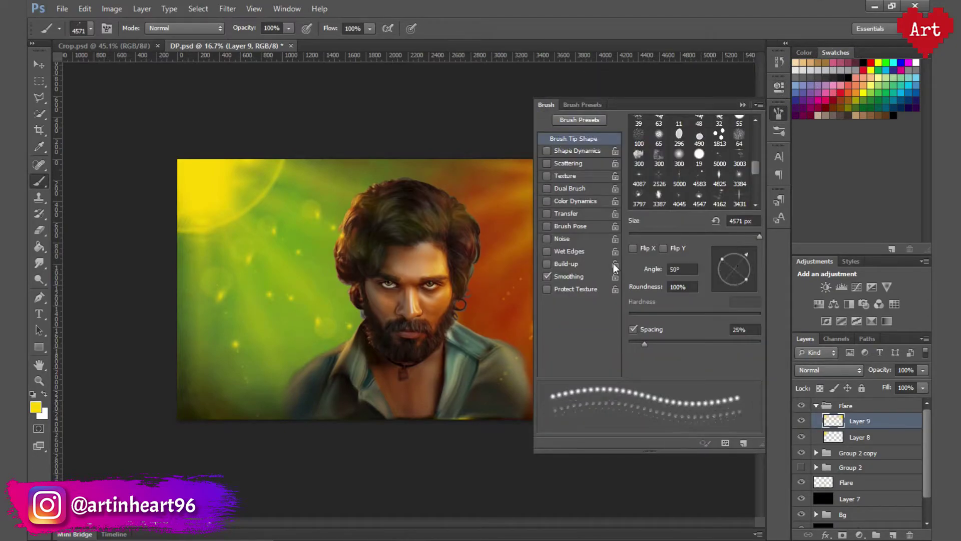
{"action": "left_click_drag", "start_coordinate": [755, 276], "coordinate": [752, 279]}
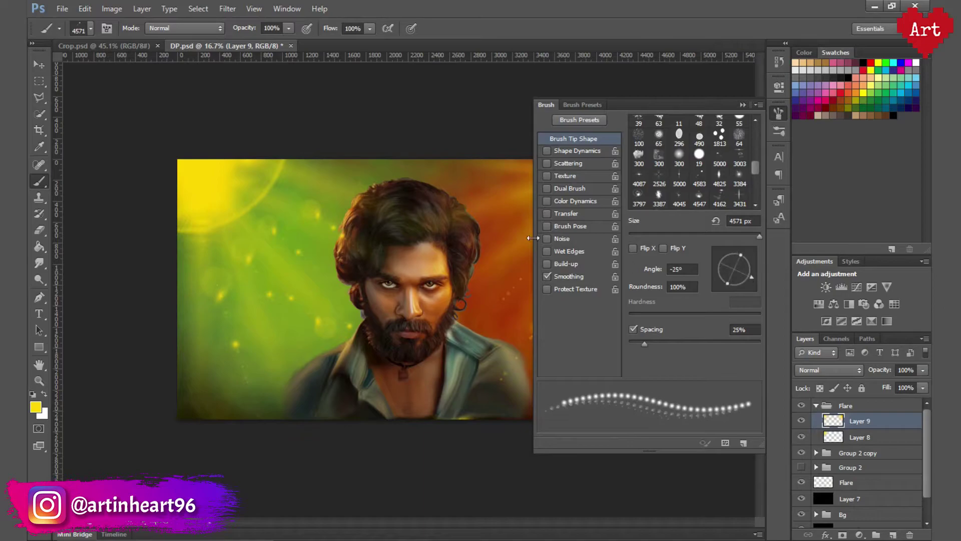
{"action": "left_click", "coordinate": [780, 113]}
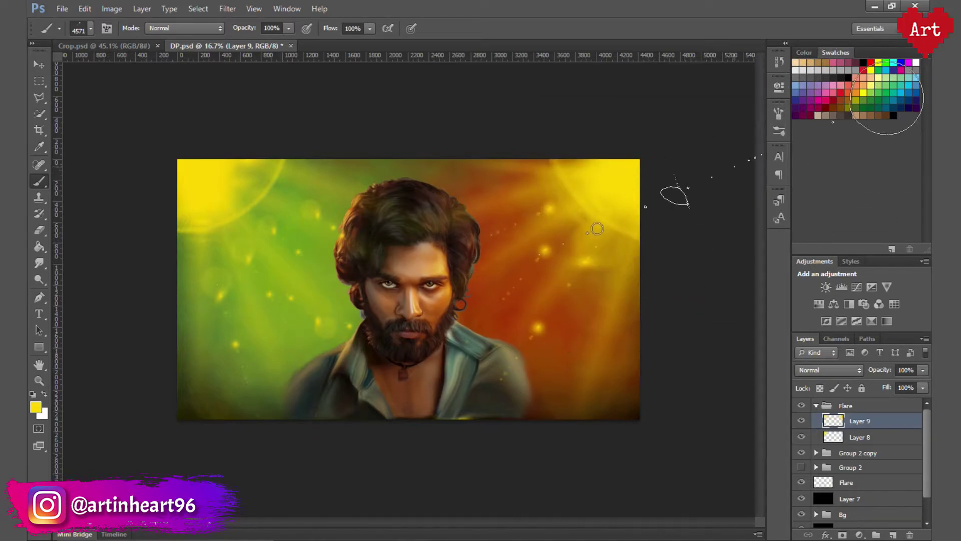
{"action": "left_click", "coordinate": [779, 112]}
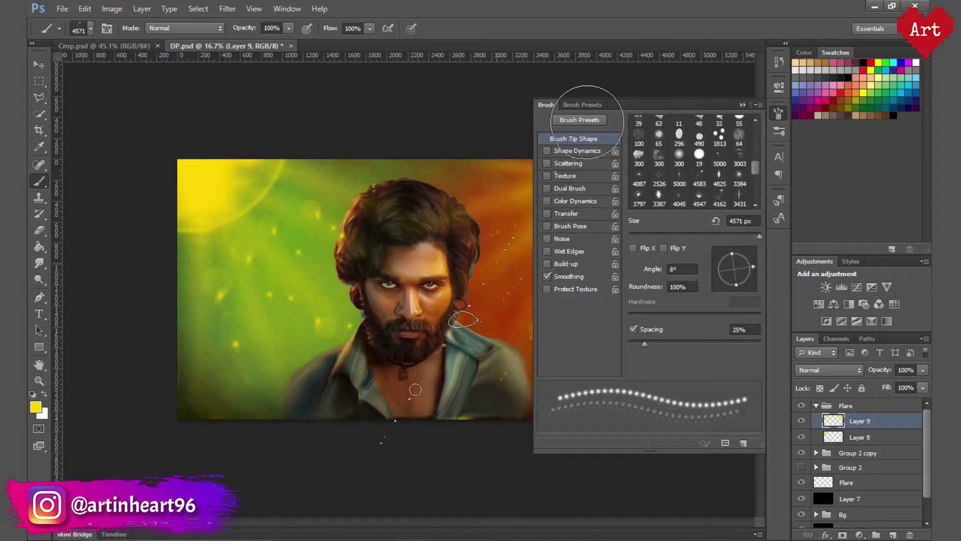
{"action": "left_click_drag", "start_coordinate": [753, 259], "coordinate": [754, 262]}
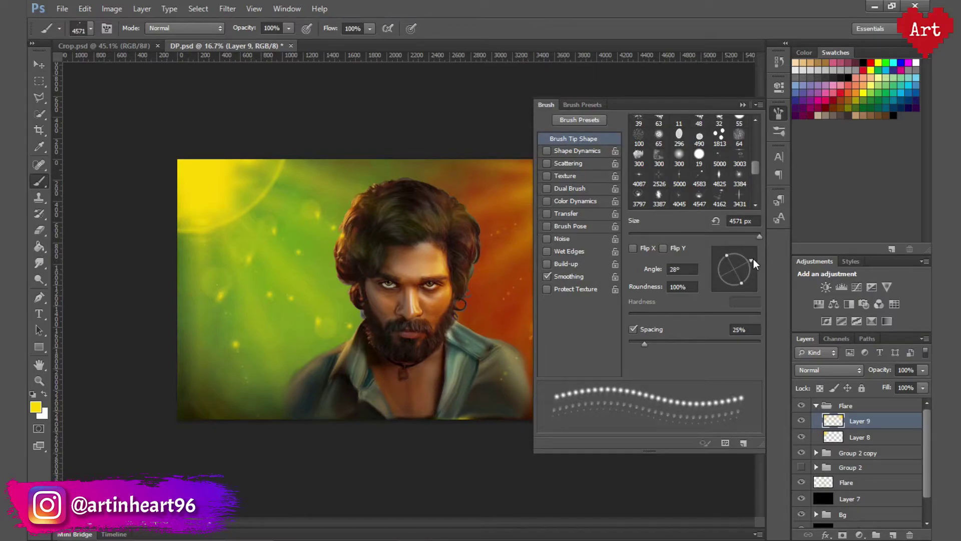
{"action": "left_click", "coordinate": [778, 112]}
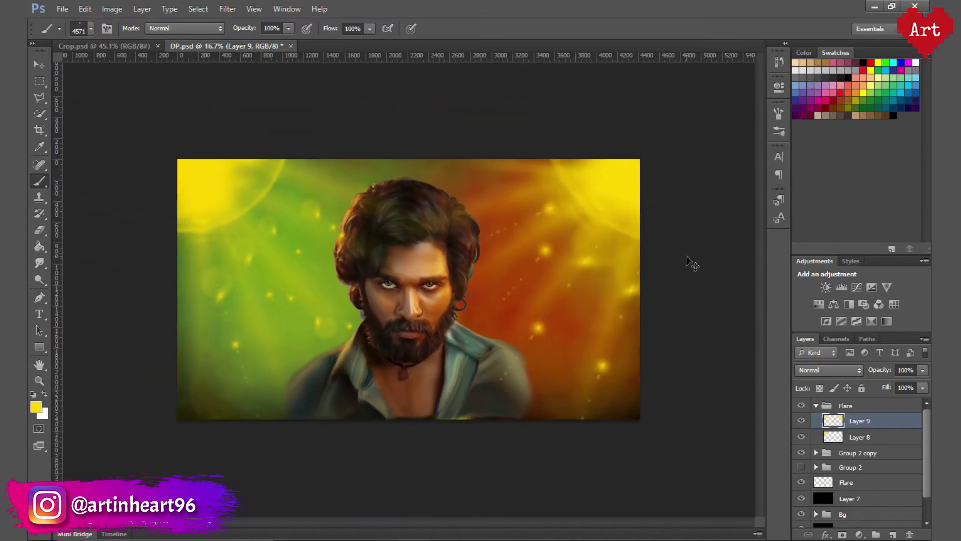
{"action": "left_click_drag", "start_coordinate": [408, 288], "coordinate": [474, 361]}
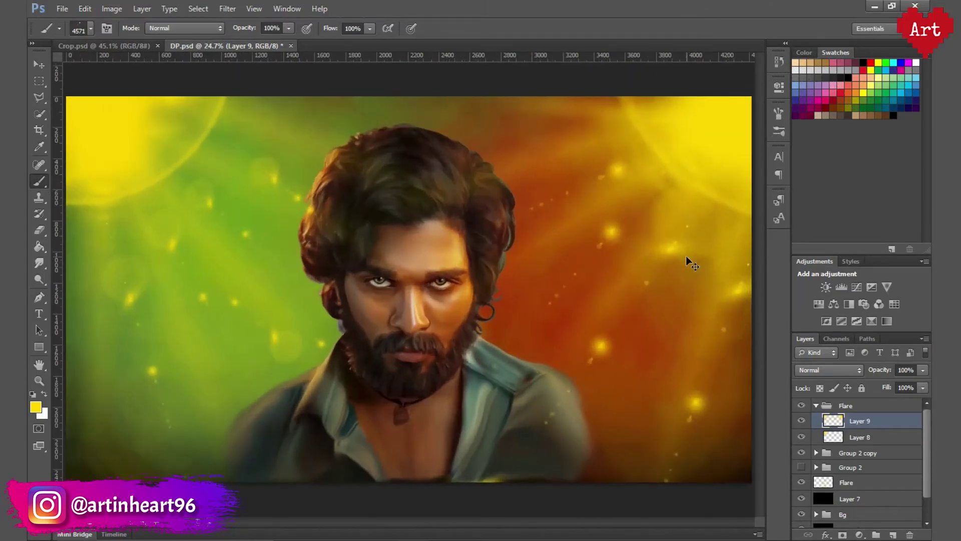
{"action": "key", "text": "ctrl+minus"}
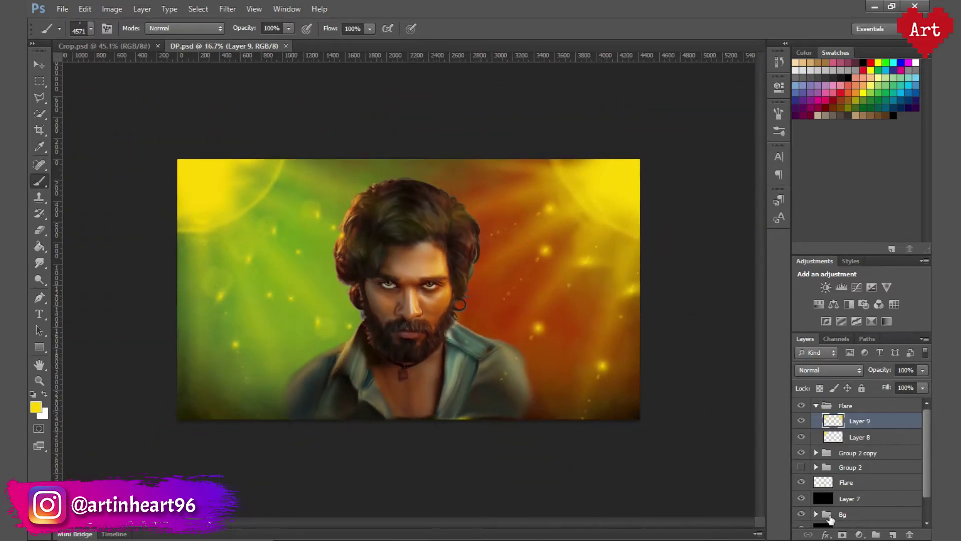
{"action": "left_click", "coordinate": [849, 502]}
{"action": "left_click", "coordinate": [801, 498]}
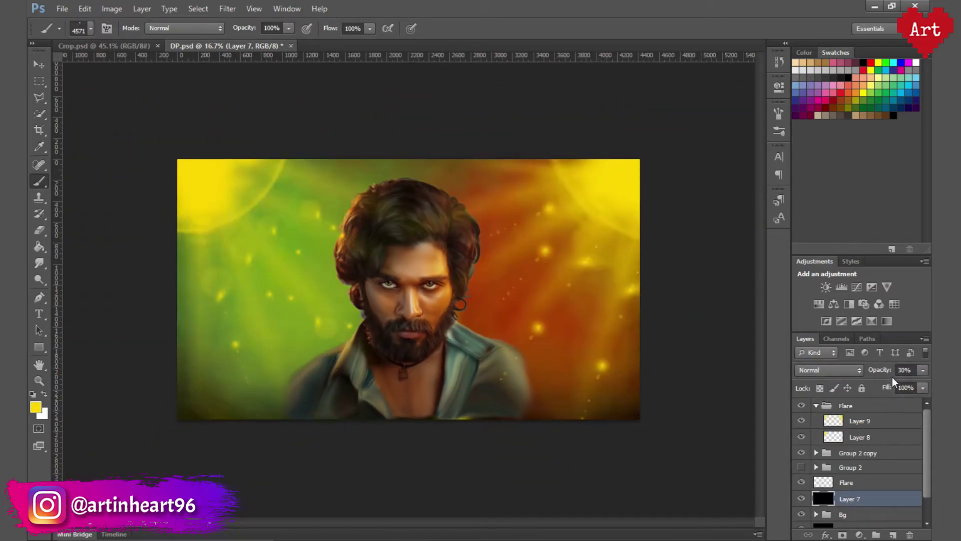
{"action": "type", "text": "40"}
{"action": "key", "text": "Return"}
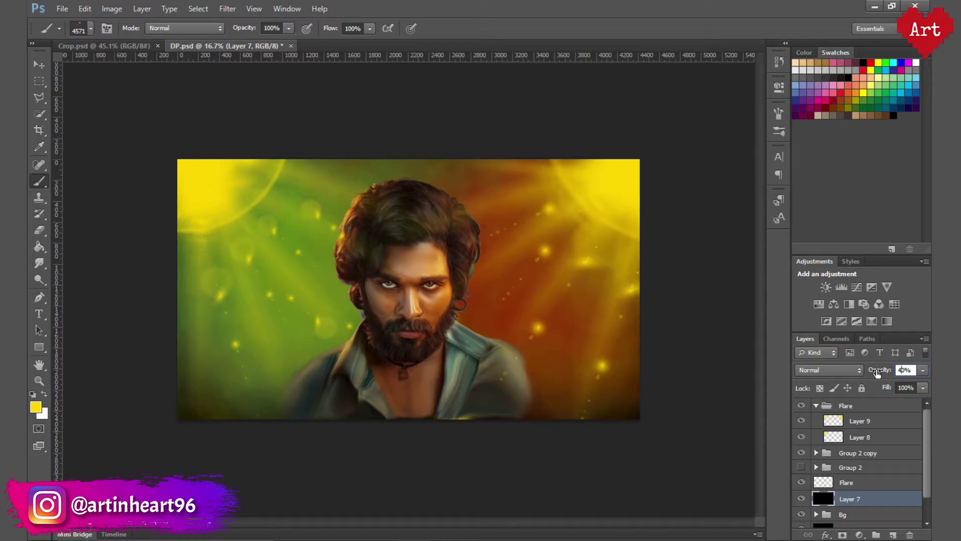
{"action": "type", "text": "30"}
{"action": "key", "text": "ctrl+plus"}
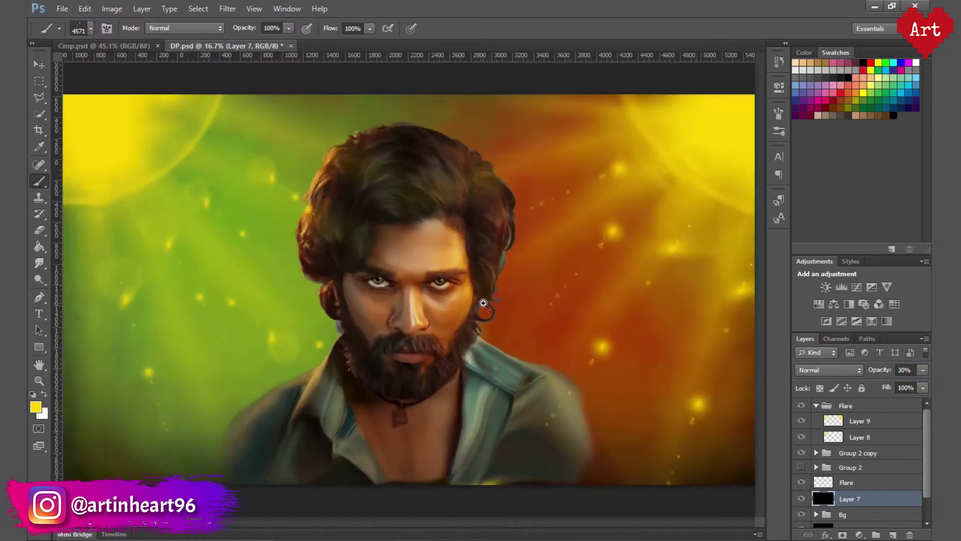
{"action": "key", "text": "ctrl+s"}
- Add Layer 10 above Layer 9 in the Flare group and pick the 2367 soft round brush
{"action": "left_click", "coordinate": [876, 420]}
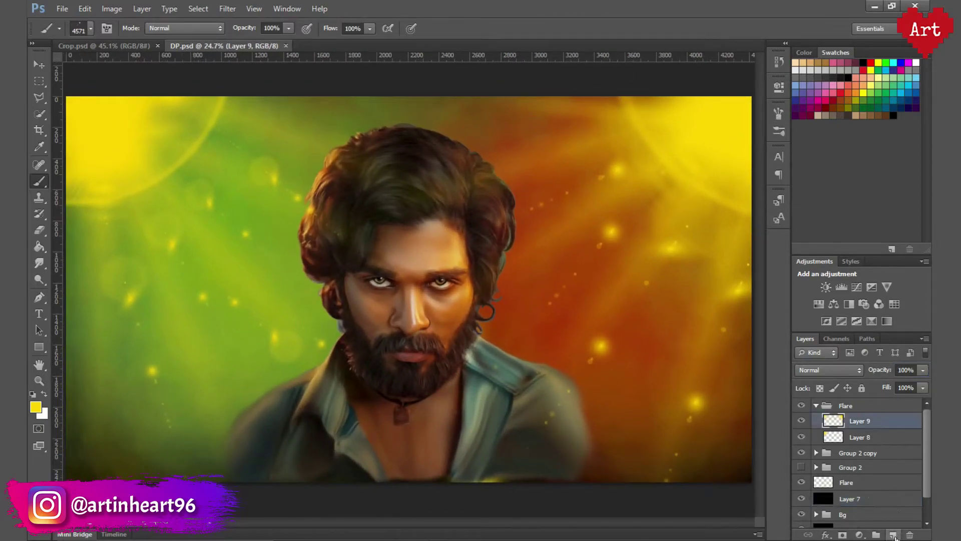
{"action": "left_click", "coordinate": [893, 534]}
{"action": "left_click", "coordinate": [85, 28]}
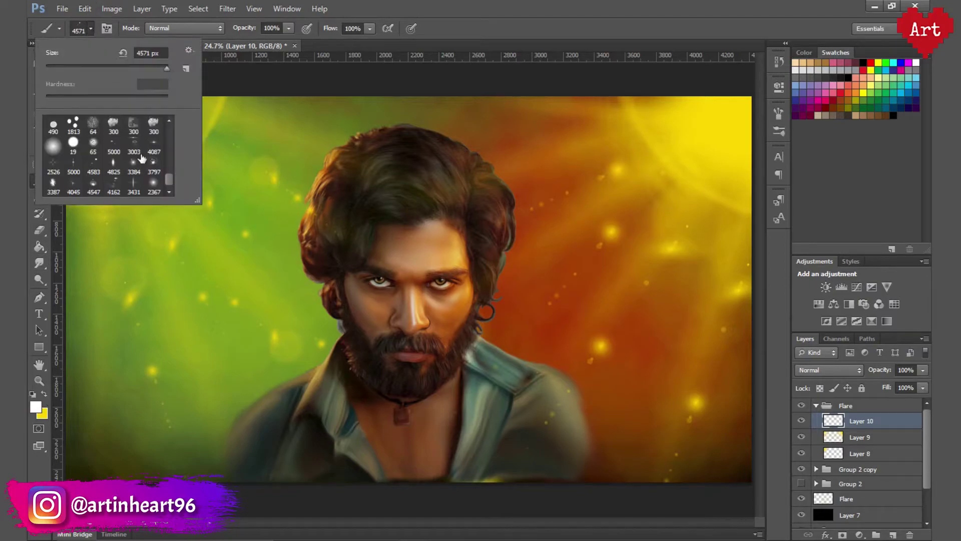
{"action": "left_click", "coordinate": [153, 188]}
{"action": "key", "text": "Return"}
{"action": "key", "text": "ctrl+minus"}
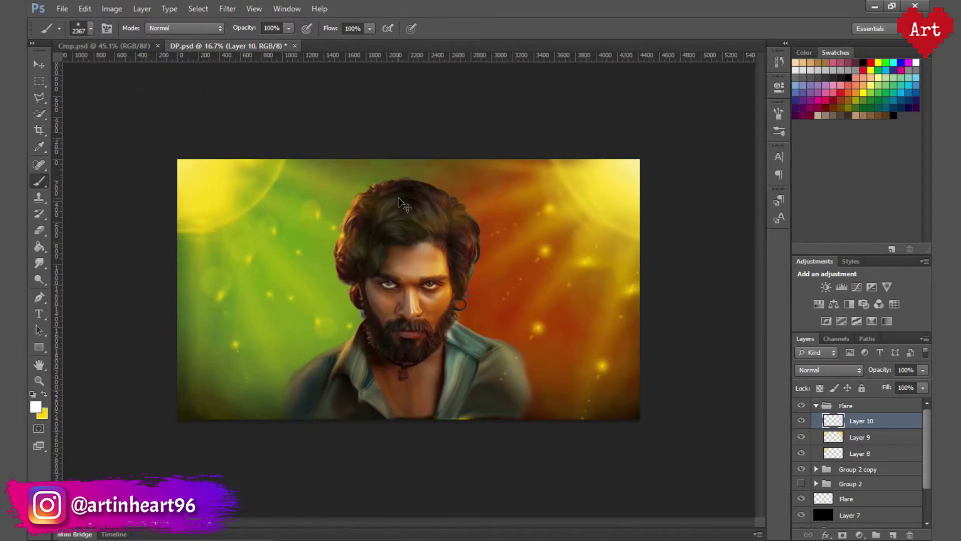
{"action": "key", "text": "ctrl+plus"}
- Save the document and load the man's figure outline from its layer as a selection
{"action": "key", "text": "ctrl+s"}
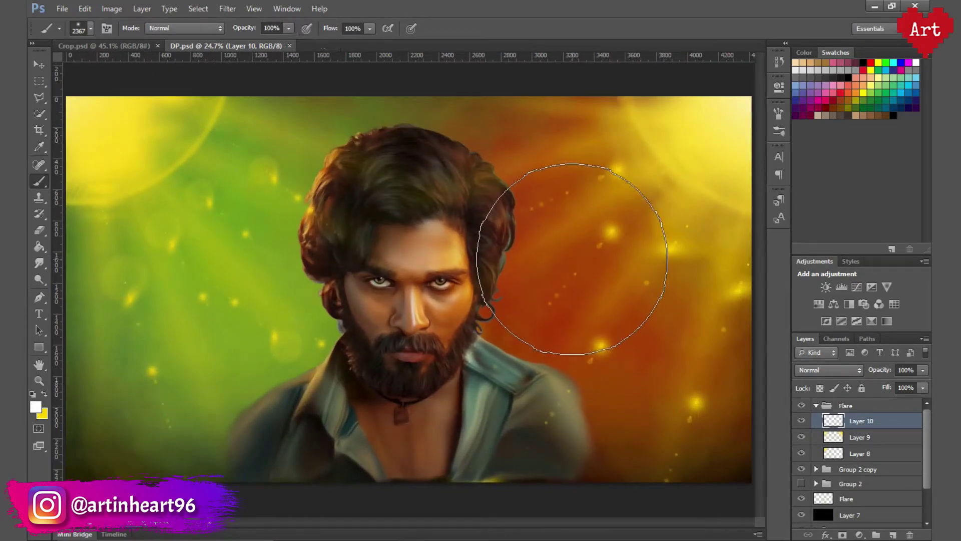
{"action": "scroll", "coordinate": [869, 489], "scroll_direction": "down", "scroll_amount": 1}
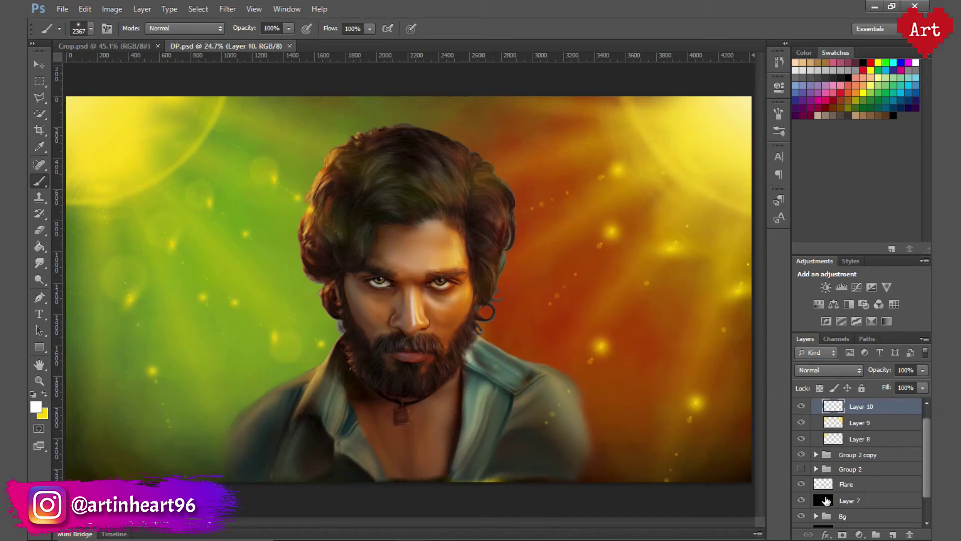
{"action": "scroll", "coordinate": [821, 451], "scroll_direction": "down", "scroll_amount": 2}
{"action": "left_click", "coordinate": [816, 422]}
{"action": "left_click", "coordinate": [835, 439], "text": "ctrl"}
{"action": "scroll", "coordinate": [885, 453], "scroll_direction": "up", "scroll_amount": 3}
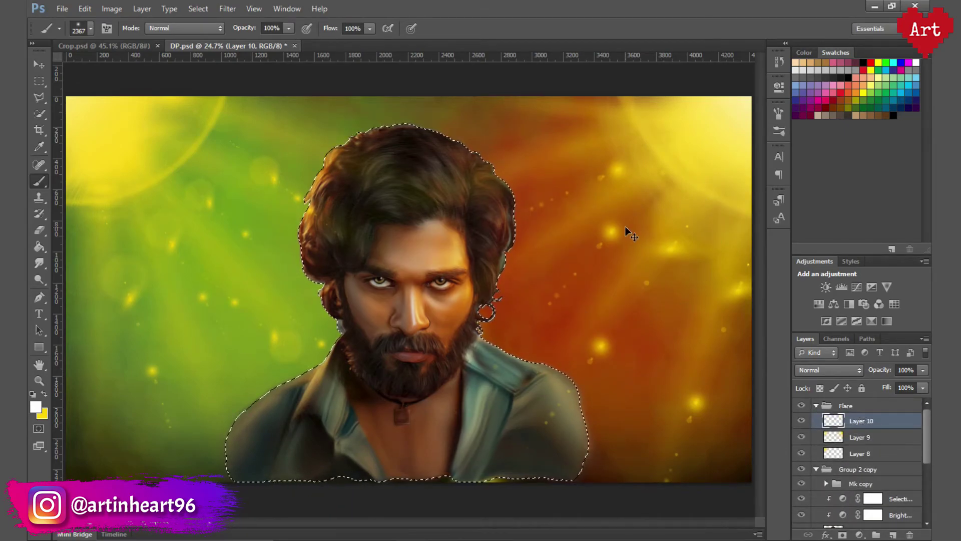
- Create Layer 11 in Color Burn mode with a yellow brush at 20% opacity
{"action": "key", "text": "ctrl+shift+alt+n"}
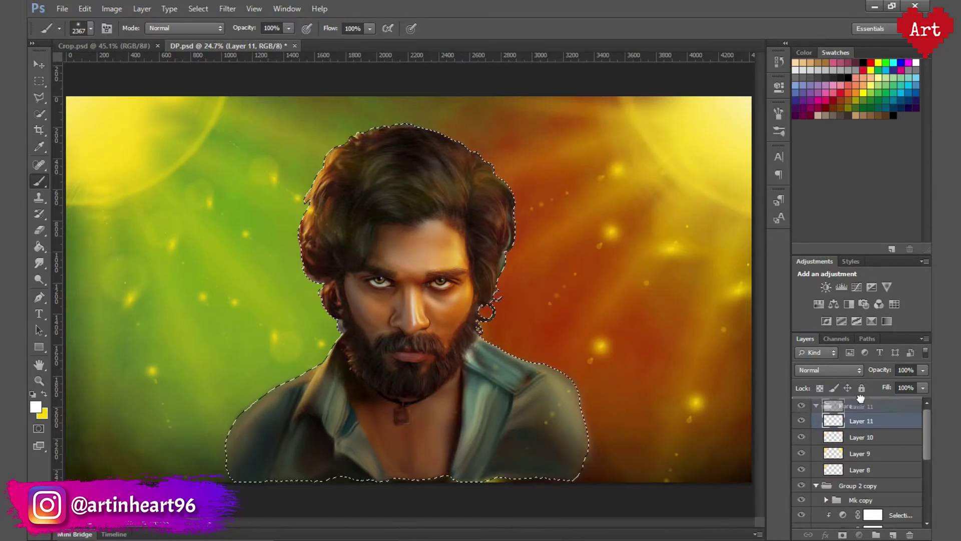
{"action": "left_click", "coordinate": [91, 28]}
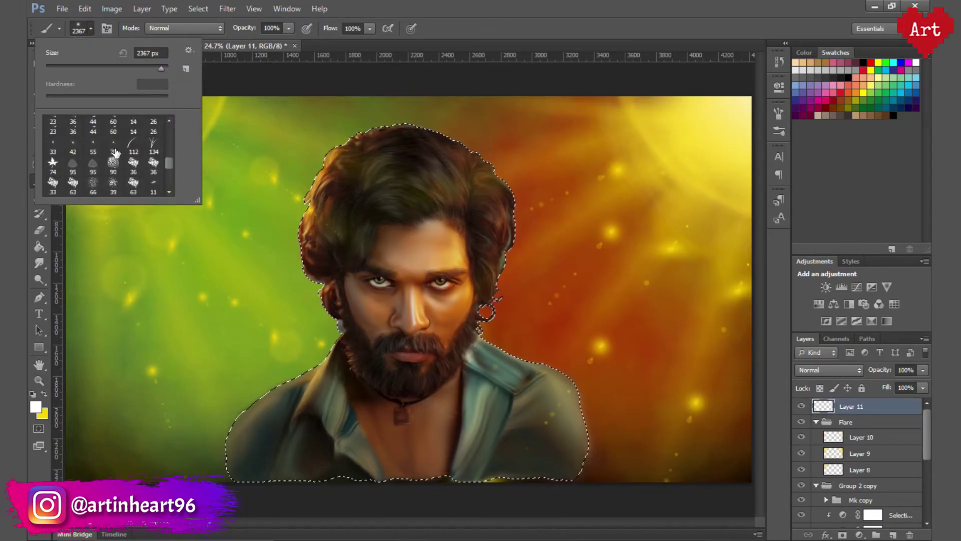
{"action": "scroll", "coordinate": [100, 150], "scroll_direction": "up", "scroll_amount": 3}
{"action": "key", "text": "x"}
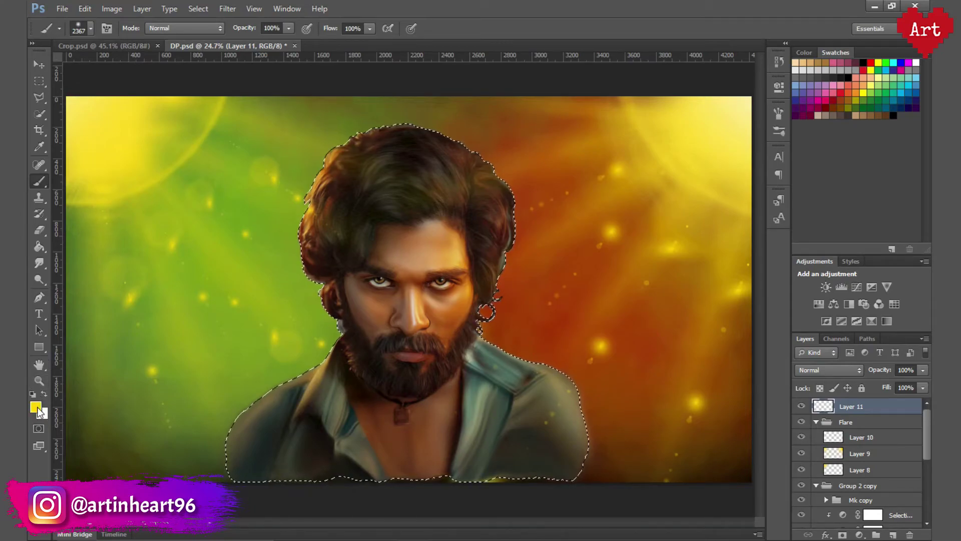
{"action": "key", "text": "bracketleft"}
{"action": "key", "text": "bracketleft"}
{"action": "key", "text": "bracketleft"}
{"action": "key", "text": "bracketleft"}
{"action": "key", "text": "bracketleft"}
{"action": "key", "text": "bracketleft"}
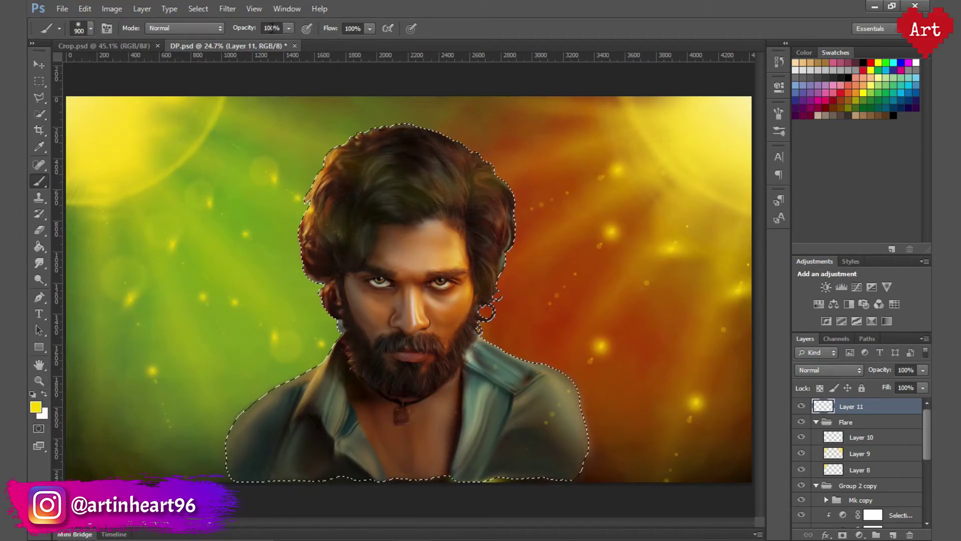
{"action": "type", "text": "20"}
{"action": "key", "text": "Return"}
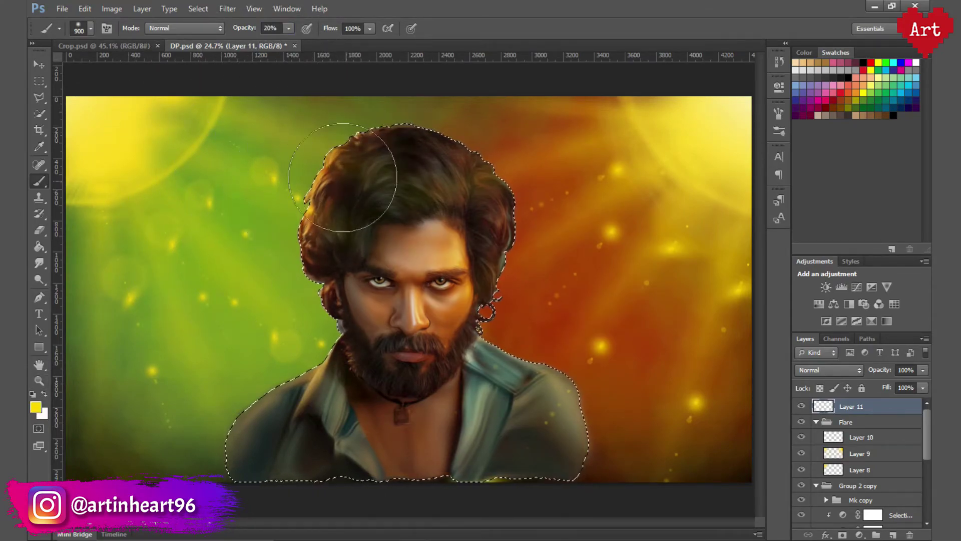
{"action": "left_click", "coordinate": [826, 369]}
{"action": "left_click", "coordinate": [813, 93]}
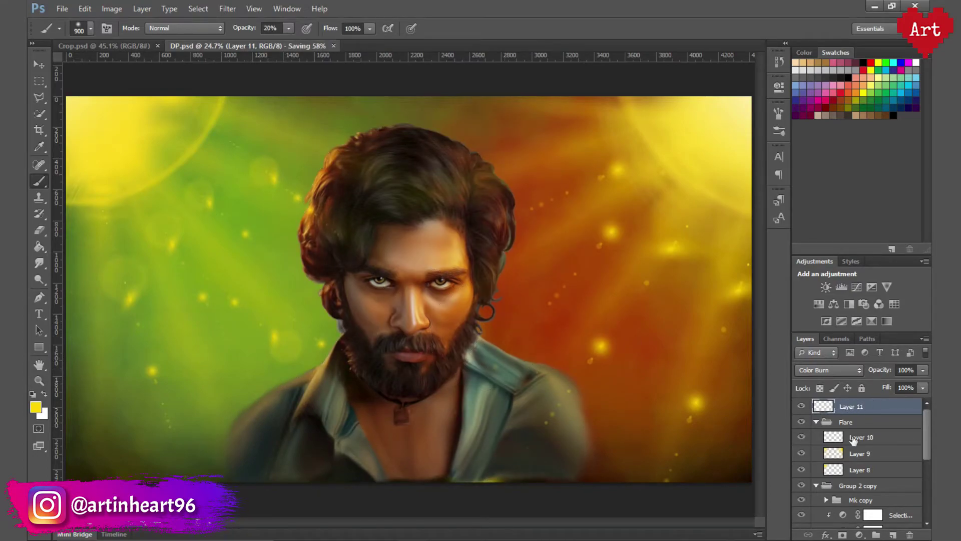
- Reload the figure selection, burn yellow into the hair, and add Layer 12
{"action": "scroll", "coordinate": [856, 450], "scroll_direction": "down", "scroll_amount": 3}
{"action": "left_click", "coordinate": [873, 470], "text": "ctrl"}
{"action": "scroll", "coordinate": [856, 457], "scroll_direction": "up", "scroll_amount": 3}
{"action": "left_click", "coordinate": [35, 406]}
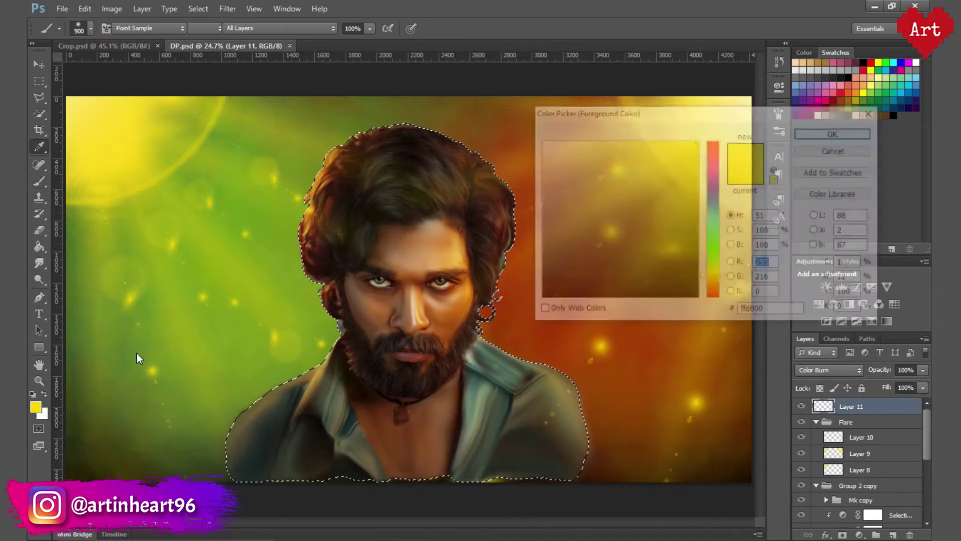
{"action": "left_click", "coordinate": [839, 156]}
{"action": "left_click_drag", "start_coordinate": [420, 149], "coordinate": [238, 236]}
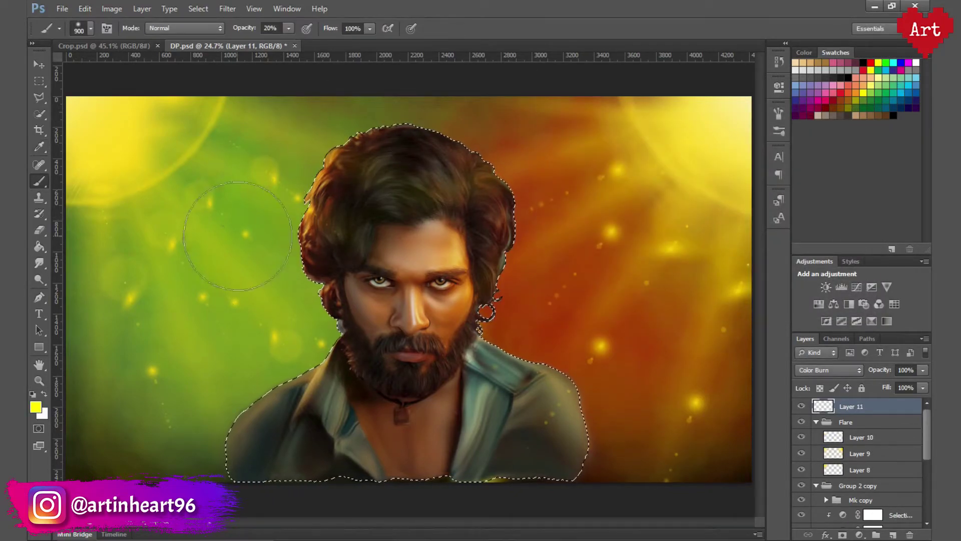
{"action": "left_click", "coordinate": [892, 534]}
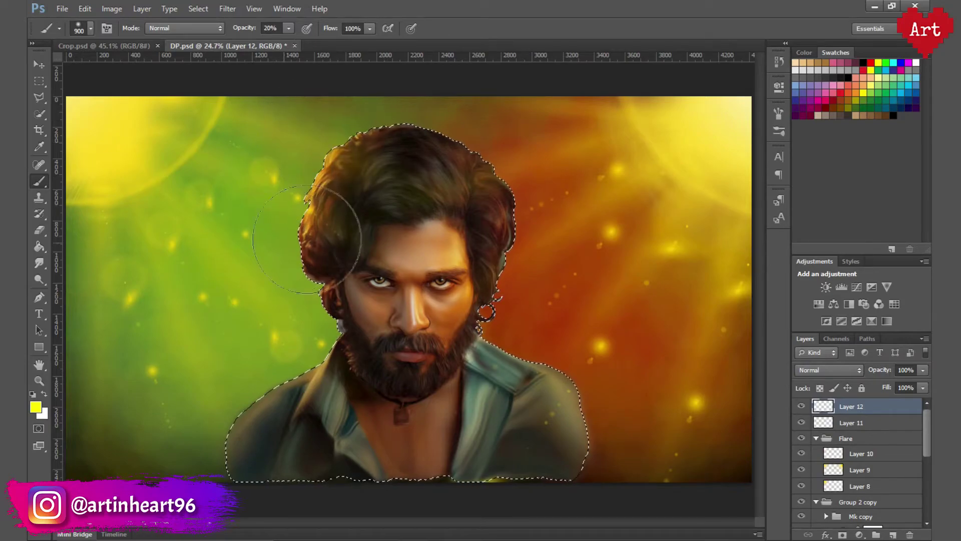
- Set Layer 12 to Soft Light and the brush opacity to 60%
{"action": "left_click", "coordinate": [831, 370]}
{"action": "left_click", "coordinate": [811, 213]}
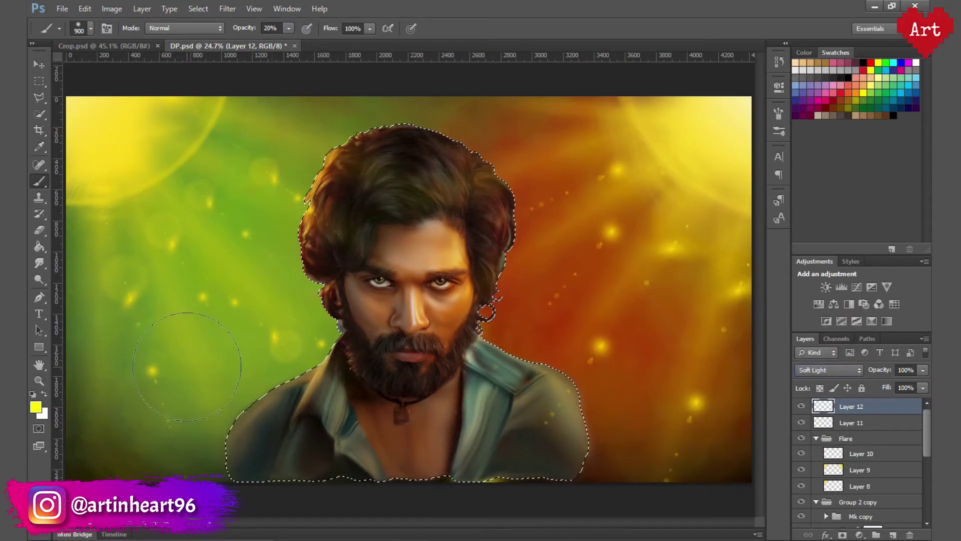
{"action": "left_click", "coordinate": [872, 62]}
{"action": "key", "text": "x"}
{"action": "type", "text": "5"}
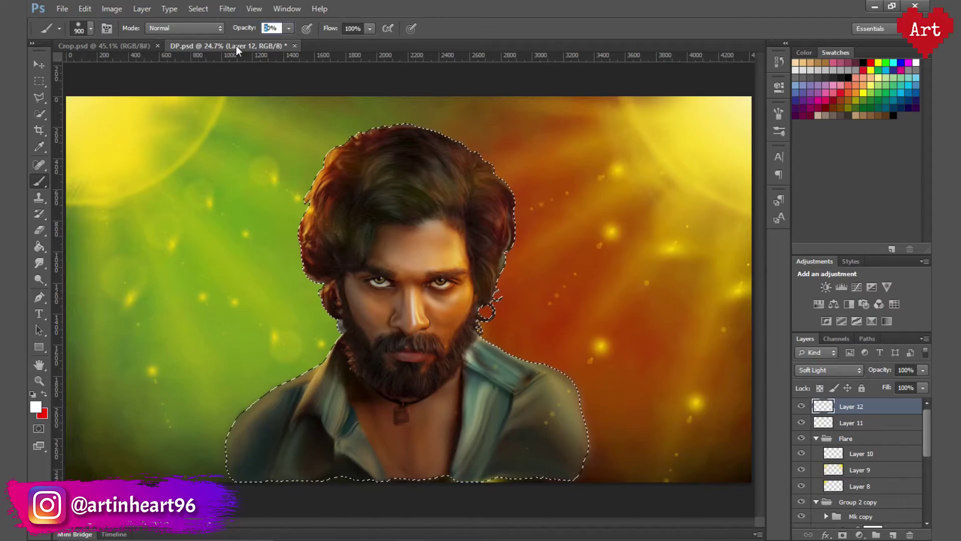
{"action": "type", "text": "60"}
{"action": "key", "text": "Return"}
{"action": "key", "text": "bracketleft"}
{"action": "key", "text": "bracketleft"}
{"action": "key", "text": "bracketleft"}
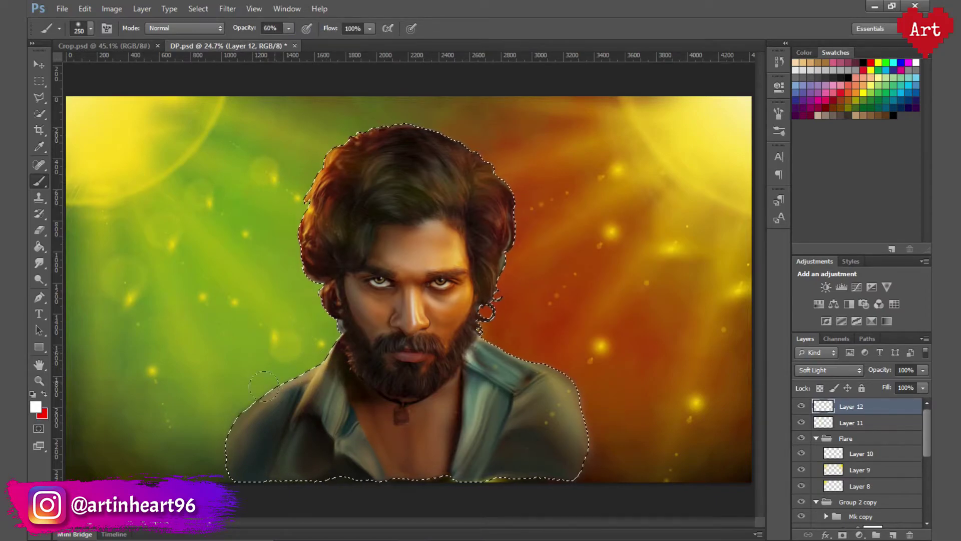
- Choose pale yellow ffebb0 as the foreground colour
{"action": "left_click", "coordinate": [36, 408]}
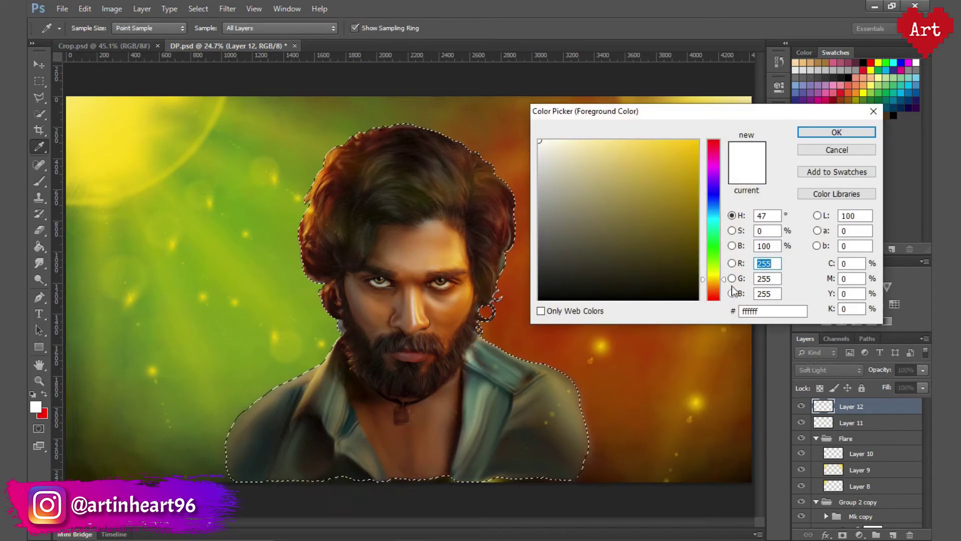
{"action": "left_click_drag", "start_coordinate": [713, 273], "coordinate": [710, 280]}
{"action": "left_click", "coordinate": [589, 141]}
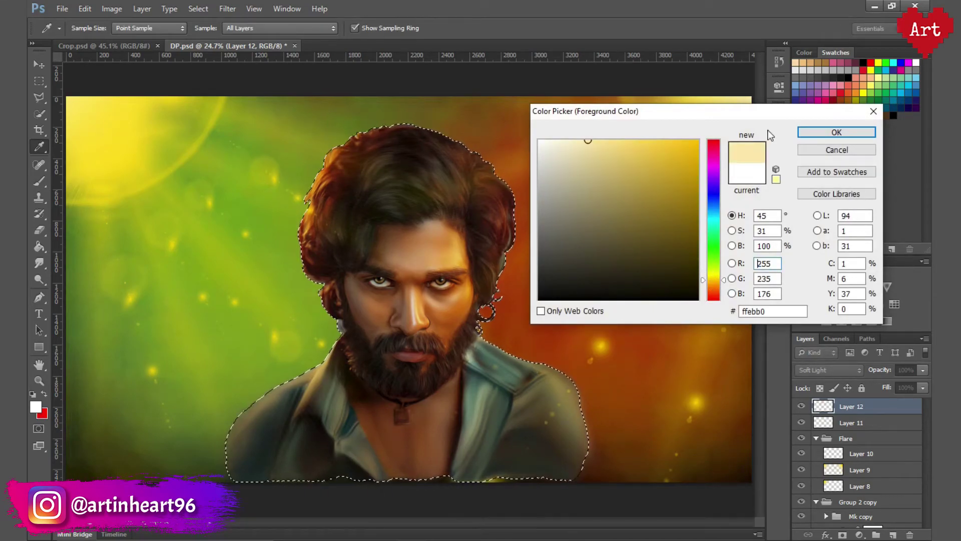
{"action": "key", "text": "Return"}
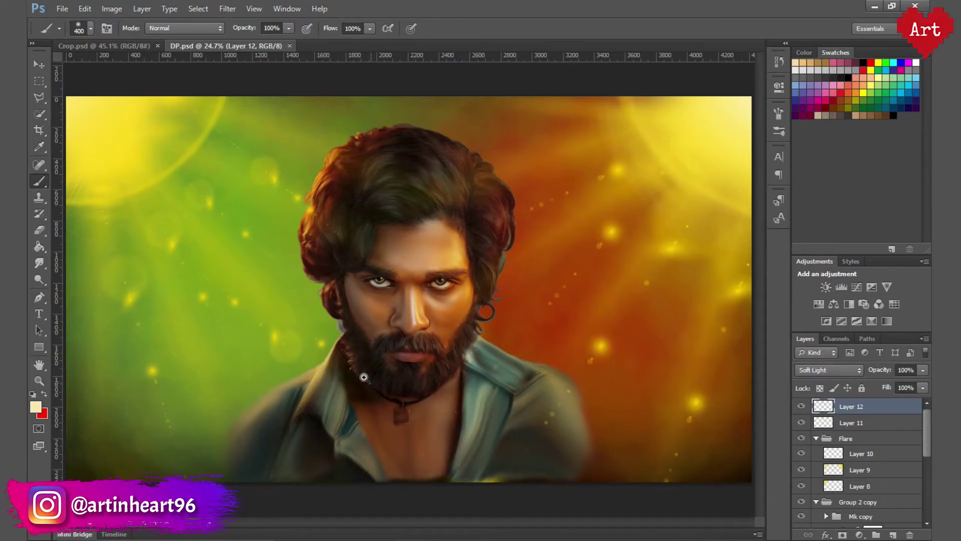
- Reload the figure selection and paint saturated yellow-orange strands on the left beard
{"action": "left_click_drag", "start_coordinate": [363, 376], "coordinate": [401, 377]}
{"action": "scroll", "coordinate": [850, 450], "scroll_direction": "down", "scroll_amount": 3}
{"action": "scroll", "coordinate": [841, 430], "scroll_direction": "down", "scroll_amount": 3}
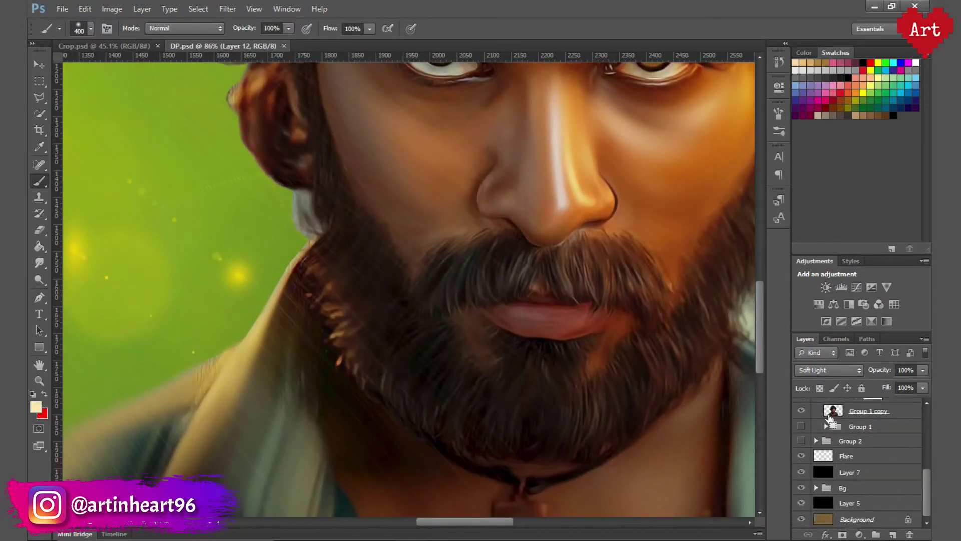
{"action": "left_click", "coordinate": [831, 411], "text": "ctrl"}
{"action": "left_click", "coordinate": [35, 406]}
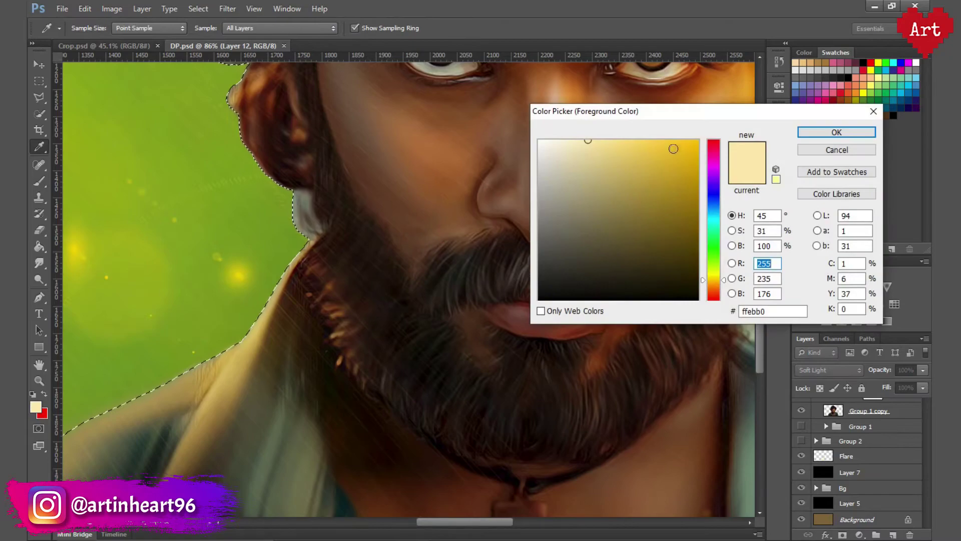
{"action": "left_click_drag", "start_coordinate": [673, 149], "coordinate": [698, 141]}
{"action": "key", "text": "Return"}
{"action": "key", "text": "b"}
{"action": "mouse_move", "coordinate": [350, 279]}
{"action": "left_mouse_down"}
{"action": "mouse_move", "coordinate": [337, 257]}
{"action": "mouse_move", "coordinate": [332, 343]}
{"action": "left_mouse_up"}
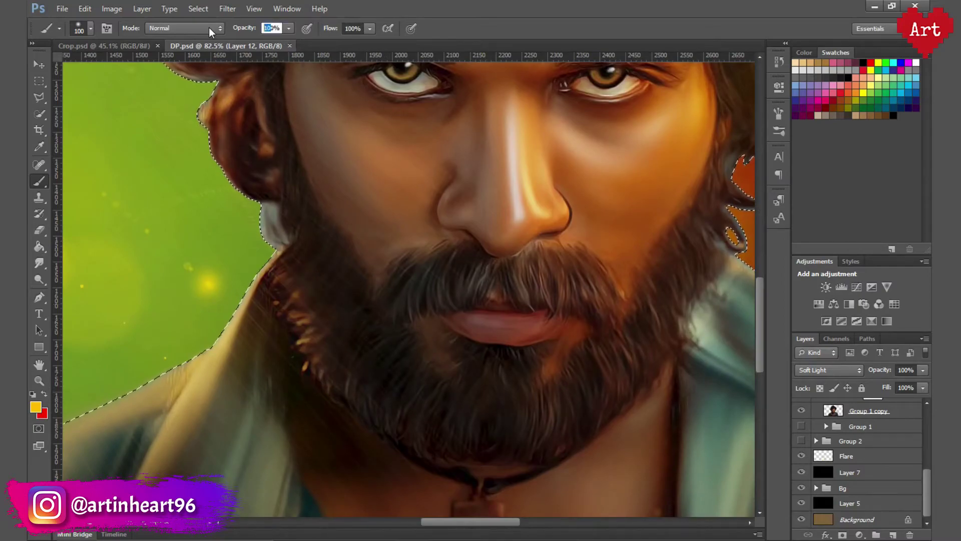
{"action": "left_click_drag", "start_coordinate": [289, 275], "coordinate": [311, 350]}
- Refine the beard strands with a smaller brush at 20% opacity and save
{"action": "left_click", "coordinate": [213, 391], "text": "alt"}
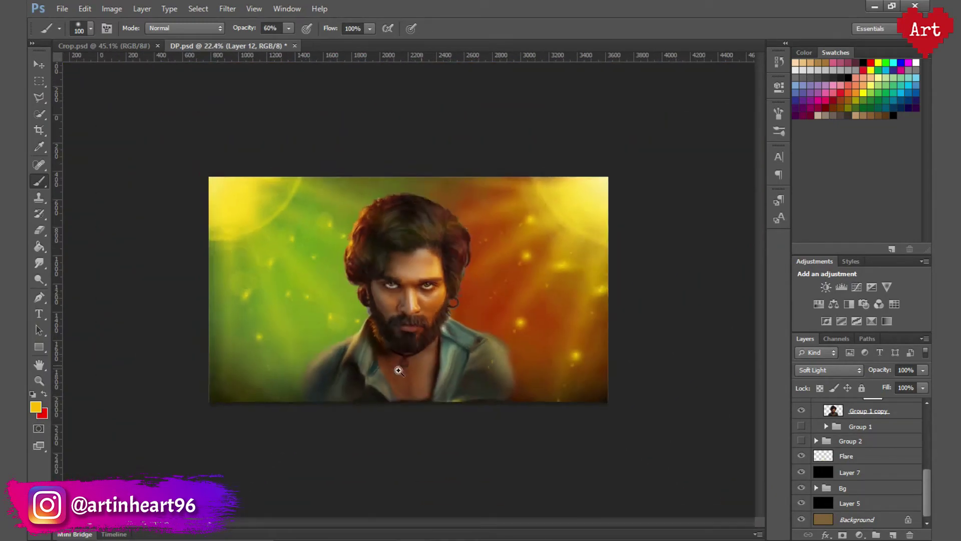
{"action": "left_click_drag", "start_coordinate": [398, 370], "coordinate": [301, 290]}
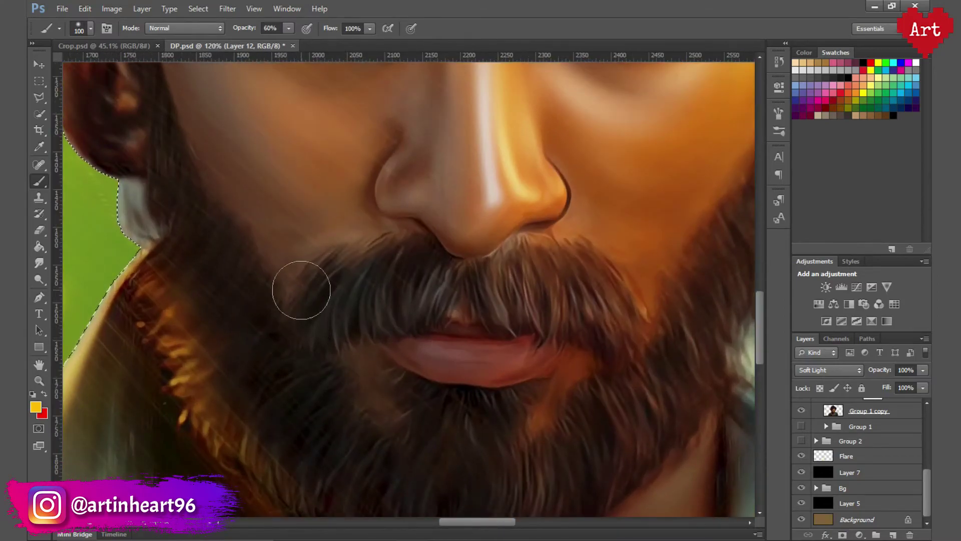
{"action": "key", "text": "bracketleft"}
{"action": "key", "text": "bracketleft"}
{"action": "key", "text": "bracketleft"}
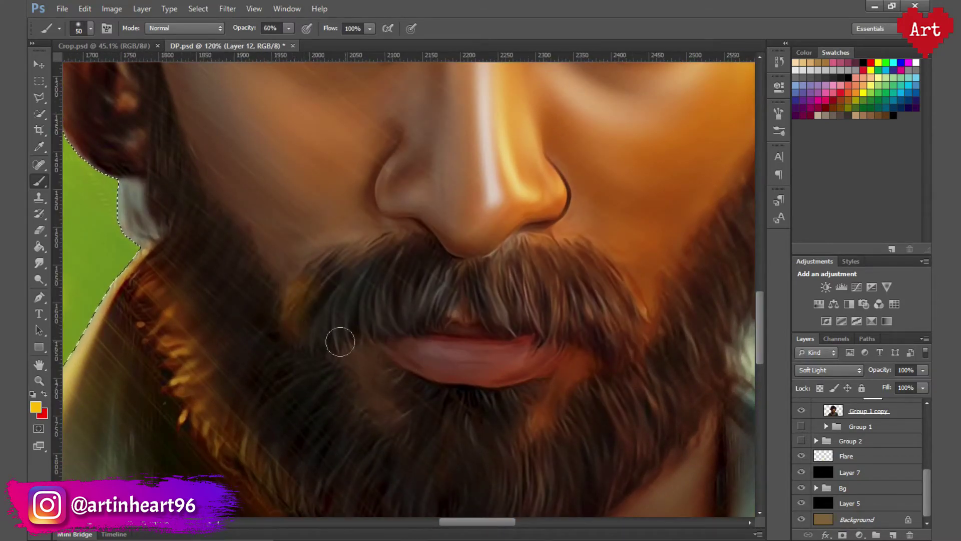
{"action": "mouse_move", "coordinate": [298, 369]}
{"action": "left_mouse_down"}
{"action": "mouse_move", "coordinate": [346, 344]}
{"action": "mouse_move", "coordinate": [390, 344]}
{"action": "left_mouse_up"}
{"action": "left_click", "coordinate": [271, 28]}
{"action": "type", "text": "20"}
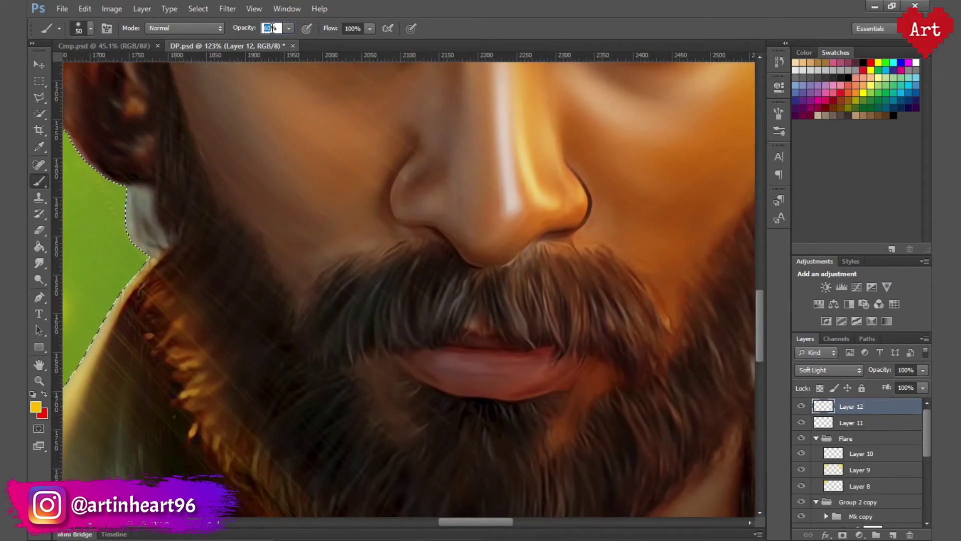
{"action": "left_click_drag", "start_coordinate": [300, 345], "coordinate": [221, 294]}
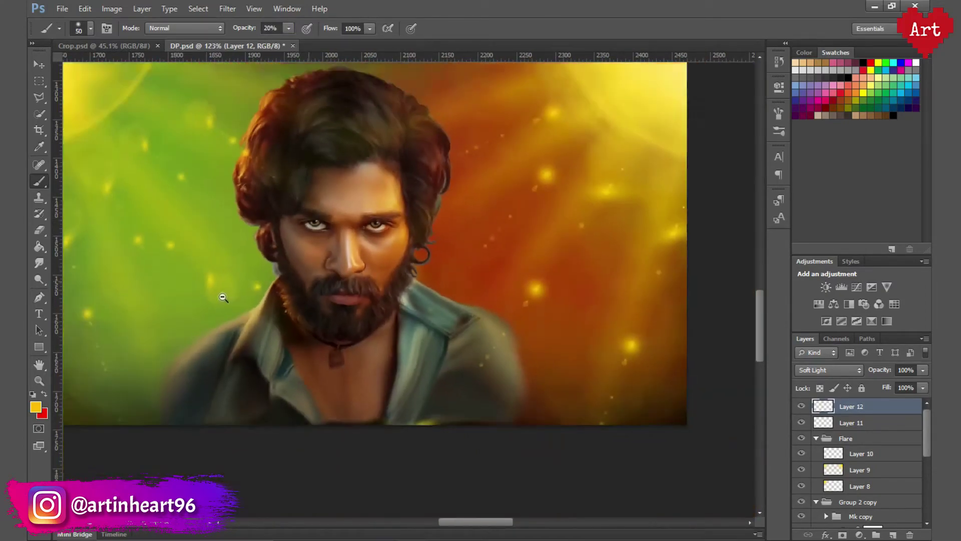
{"action": "left_click_drag", "start_coordinate": [392, 348], "coordinate": [431, 348]}
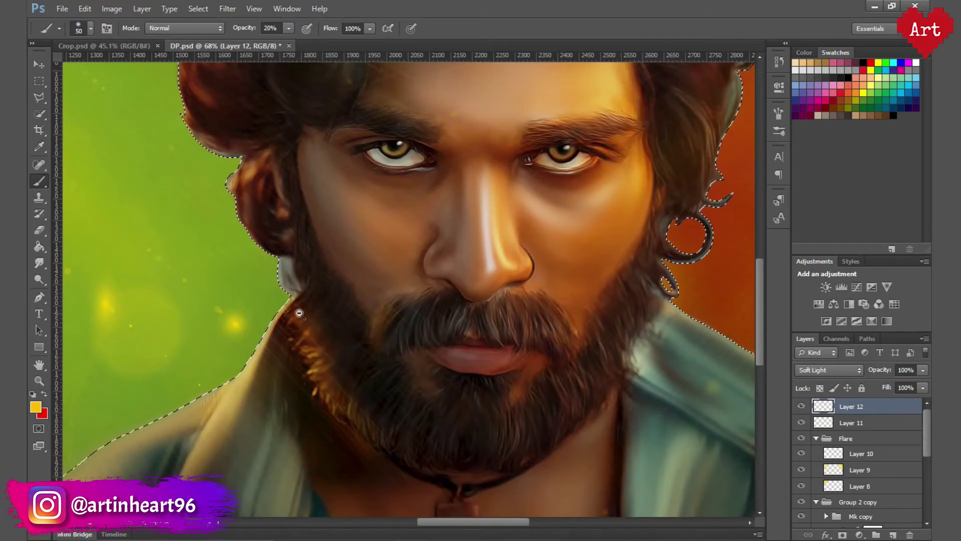
{"action": "key", "text": "ctrl+0"}
{"action": "key", "text": "ctrl+s"}
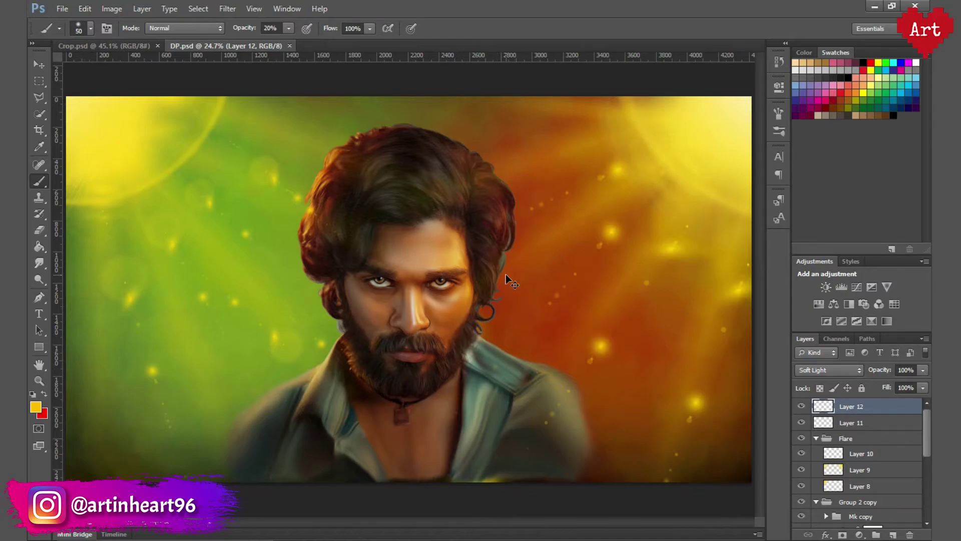
- Mask the Flare group to the background using the inverted subject selection
{"action": "left_click", "coordinate": [816, 438]}
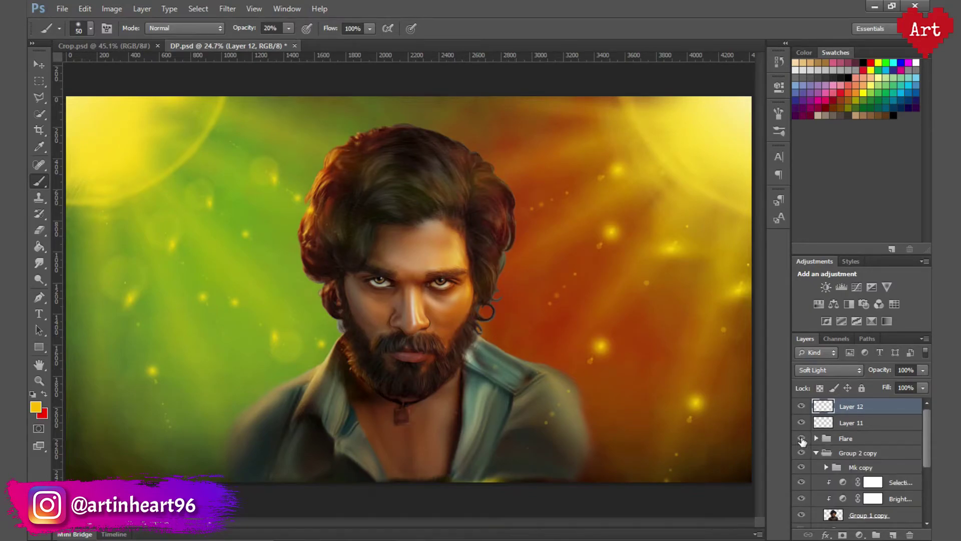
{"action": "left_click", "coordinate": [840, 506], "text": "ctrl"}
{"action": "left_click", "coordinate": [846, 438]}
{"action": "left_click", "coordinate": [801, 438]}
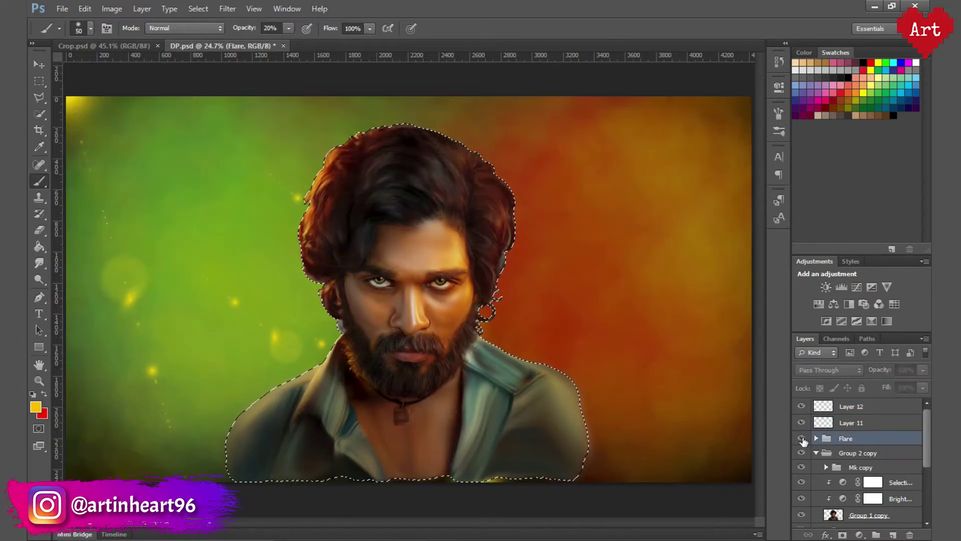
{"action": "key", "text": "m"}
{"action": "right_click", "coordinate": [229, 118]}
{"action": "left_click", "coordinate": [281, 135]}
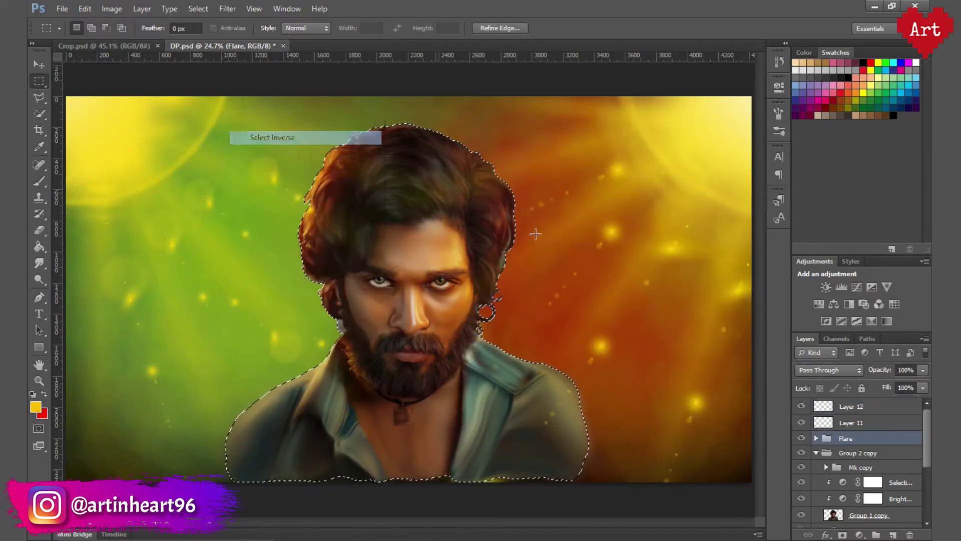
{"action": "left_click", "coordinate": [843, 535]}
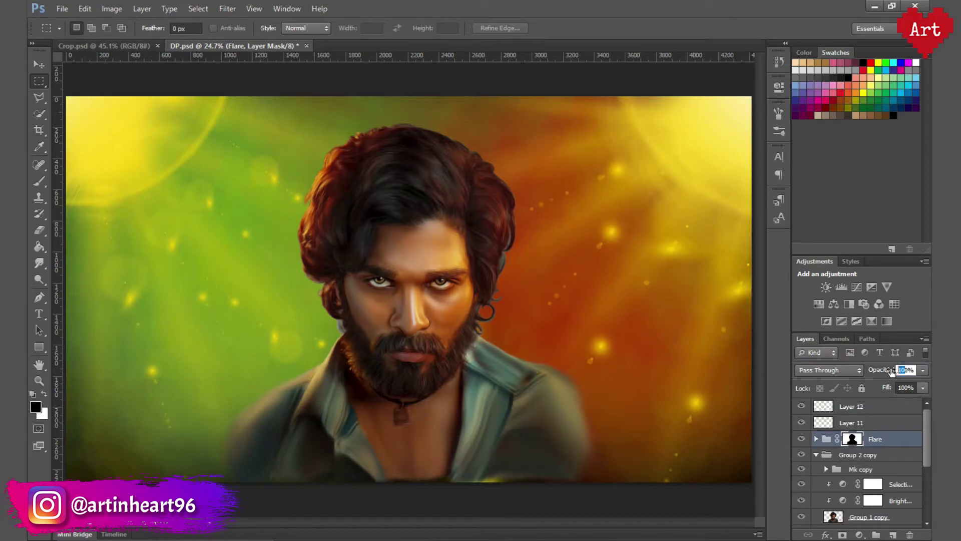
{"action": "type", "text": "60"}
{"action": "type", "text": "20"}
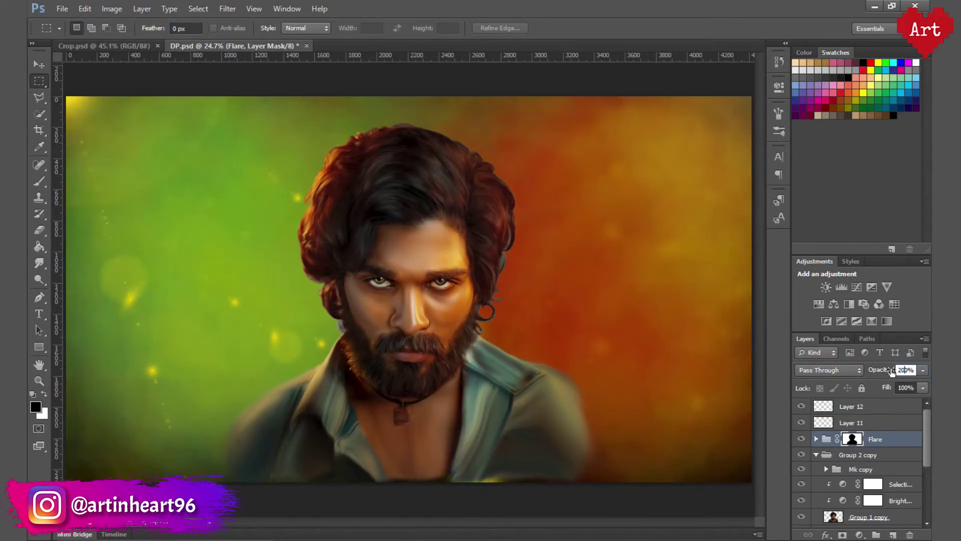
{"action": "type", "text": "100"}
- Compare the image with and without the Flare mask and Layer 9, then save
{"action": "left_click", "coordinate": [852, 438], "text": "shift"}
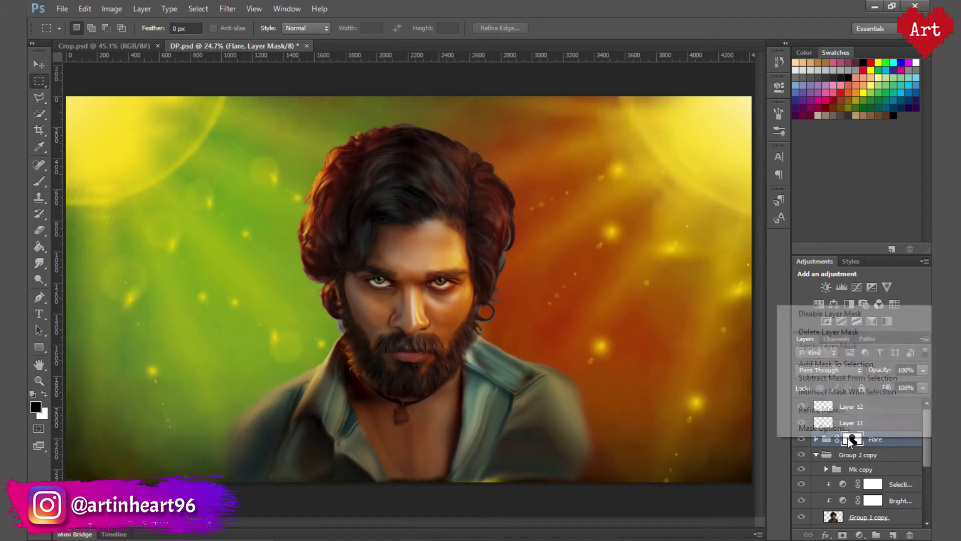
{"action": "key", "text": "ctrl+s"}
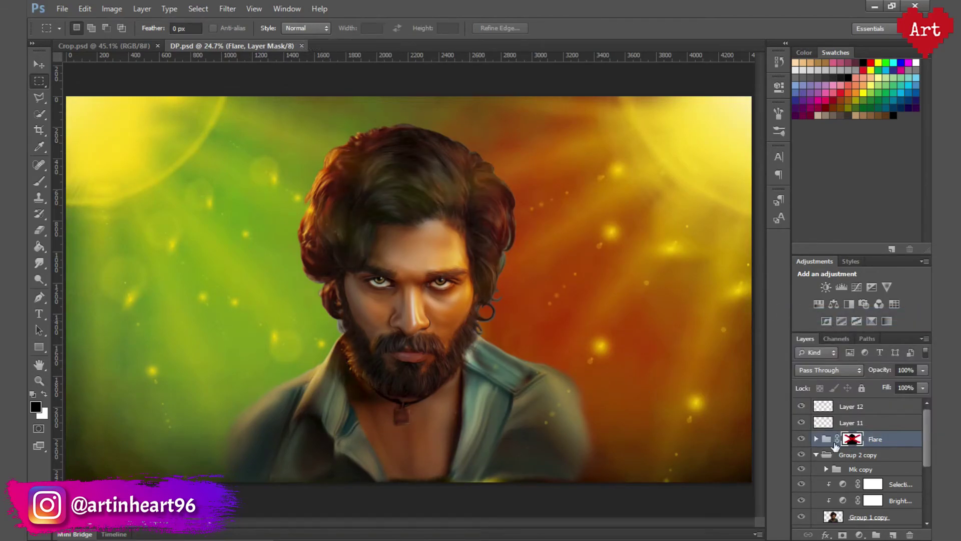
{"action": "left_click", "coordinate": [801, 438]}
{"action": "left_click", "coordinate": [816, 439]}
{"action": "left_click_drag", "start_coordinate": [380, 299], "coordinate": [461, 384]}
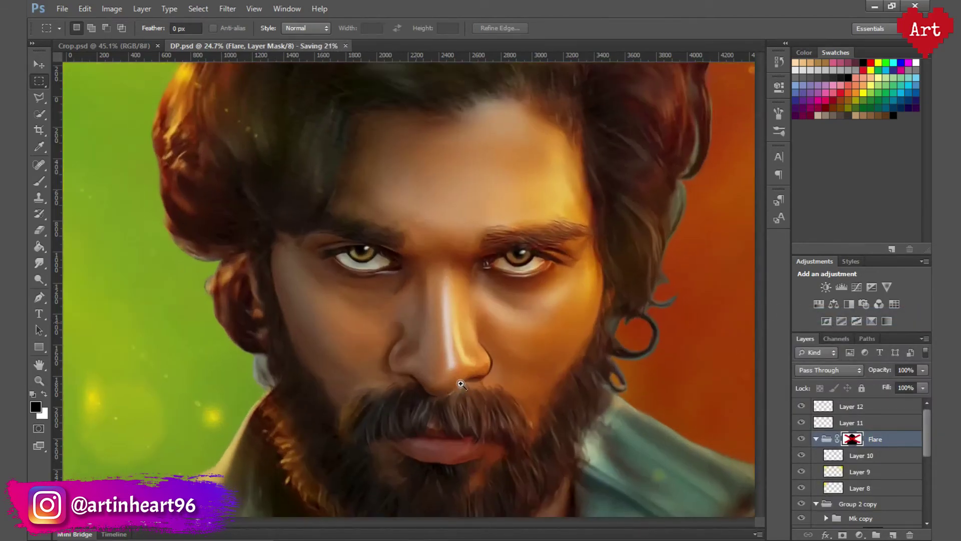
{"action": "key", "text": "ctrl+0"}
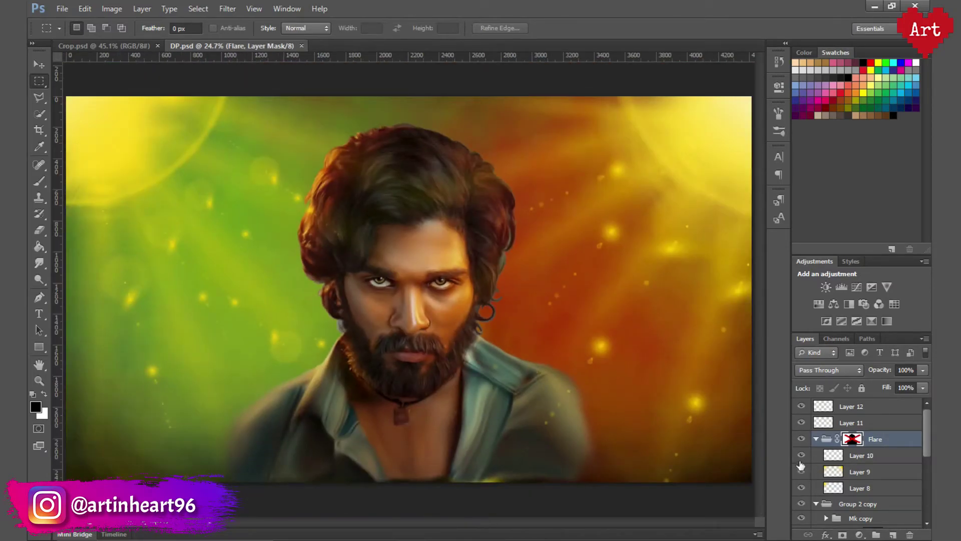
{"action": "left_click", "coordinate": [801, 471]}
{"action": "left_click", "coordinate": [802, 471]}
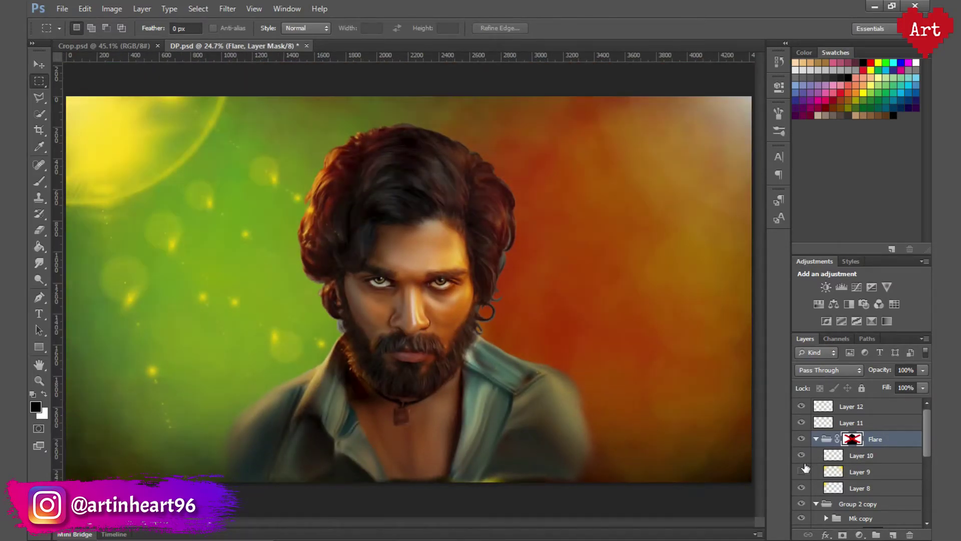
{"action": "left_click", "coordinate": [801, 471]}
{"action": "left_click", "coordinate": [500, 398], "text": "ctrl"}
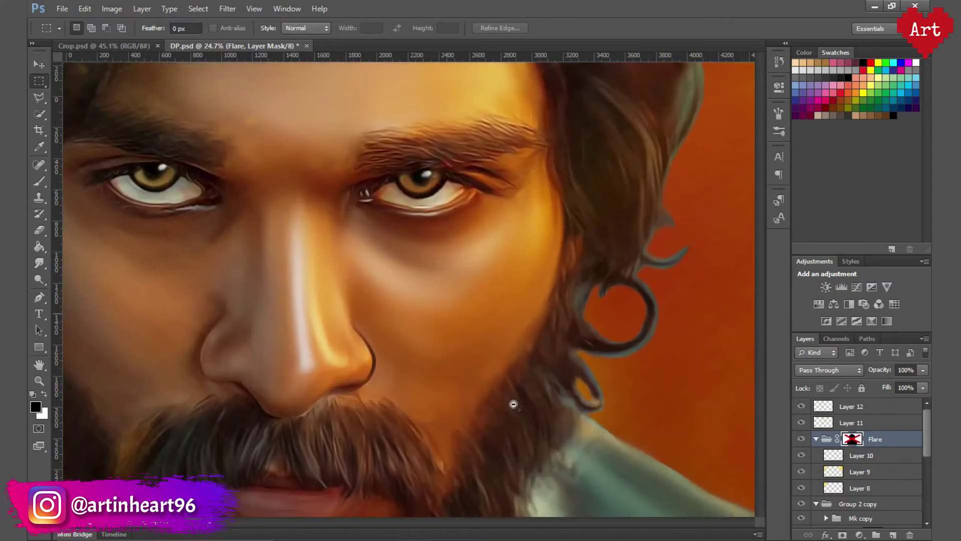
{"action": "left_click_drag", "start_coordinate": [485, 397], "coordinate": [411, 289]}
{"action": "key", "text": "ctrl+s"}
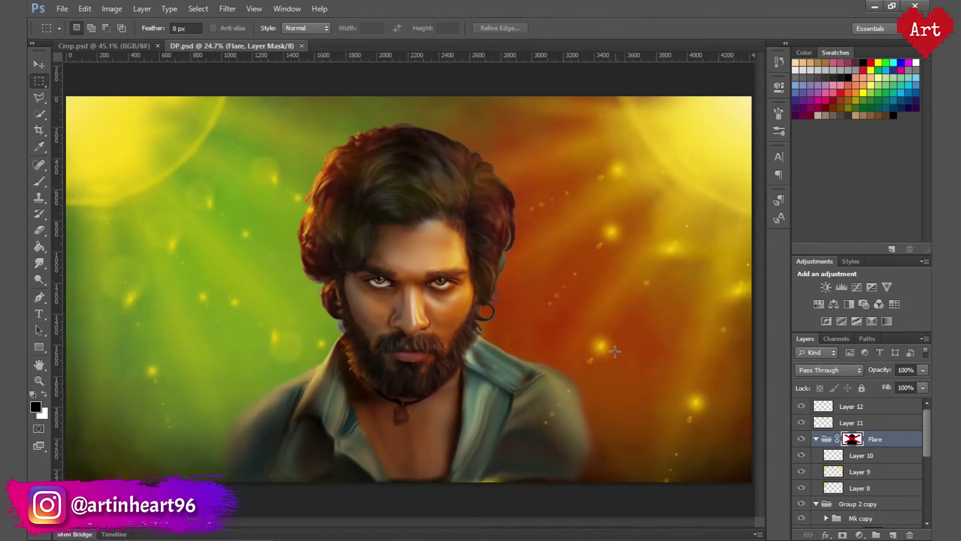
- Duplicate the Flare group, hide the original, delete the copy's mask and merge it
{"action": "left_click", "coordinate": [816, 438]}
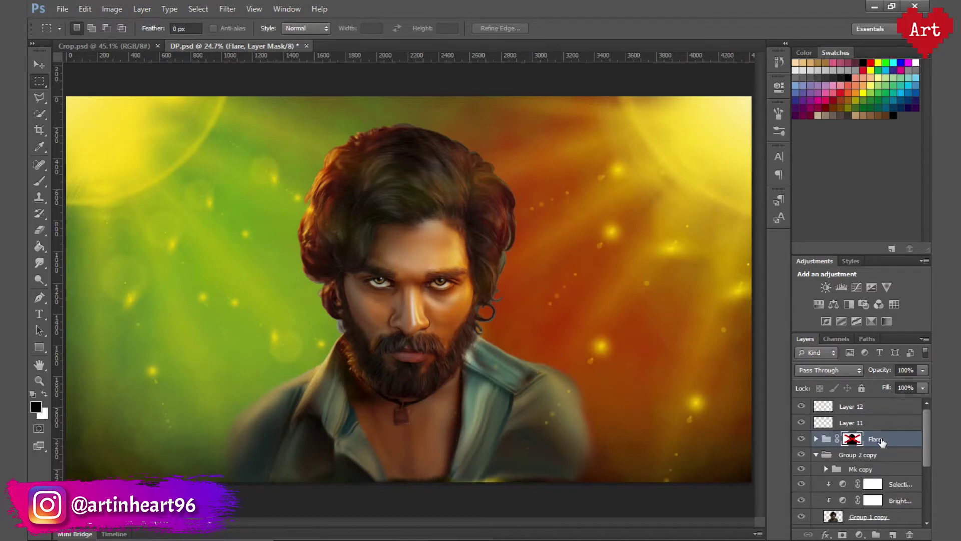
{"action": "key", "text": "ctrl+j"}
{"action": "left_click", "coordinate": [801, 453]}
{"action": "right_click", "coordinate": [858, 439]}
{"action": "left_click", "coordinate": [831, 330]}
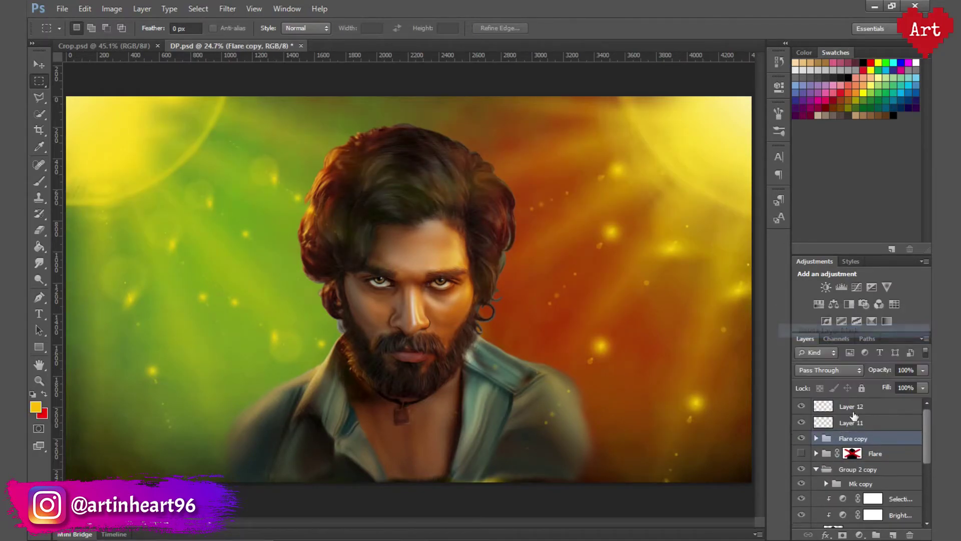
{"action": "left_click", "coordinate": [817, 438]}
{"action": "right_click", "coordinate": [854, 439]}
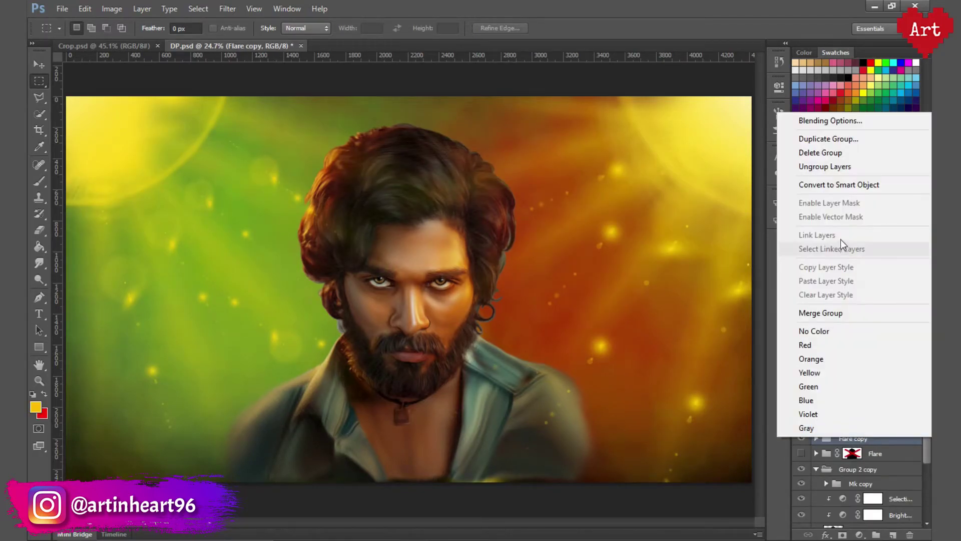
{"action": "left_click", "coordinate": [823, 313]}
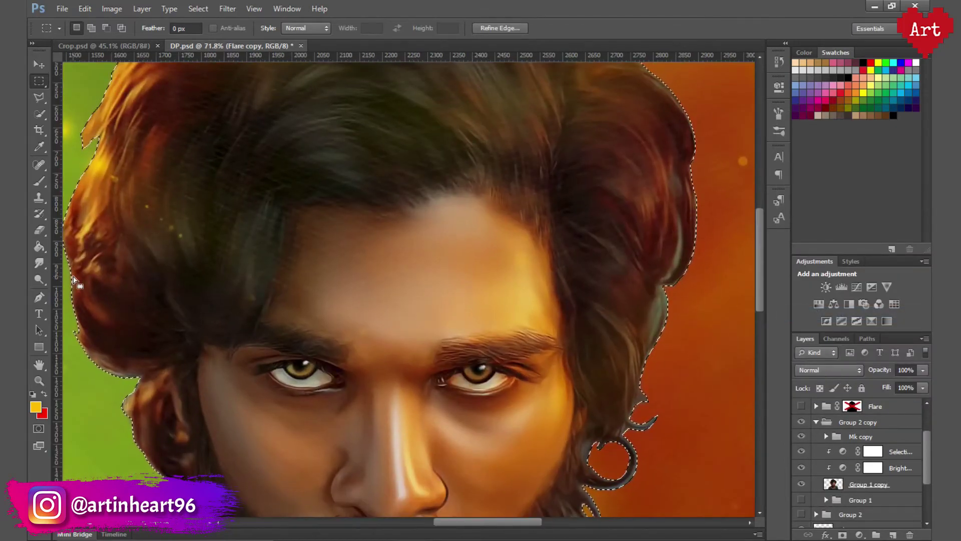
- Erase the flare glow over the top of the hair and the left hair edge
{"action": "key", "text": "e"}
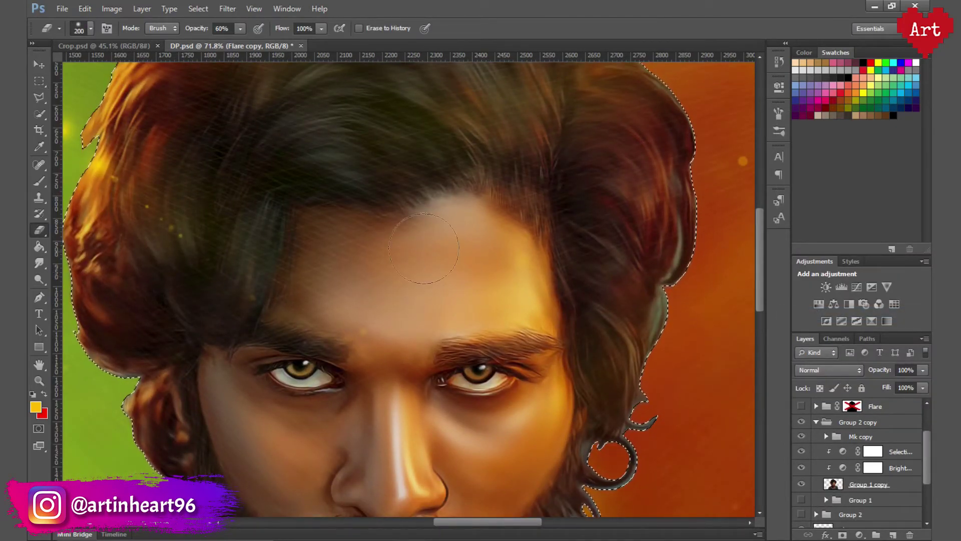
{"action": "left_click_drag", "start_coordinate": [493, 249], "coordinate": [512, 337]}
{"action": "left_click_drag", "start_coordinate": [605, 186], "coordinate": [641, 293]}
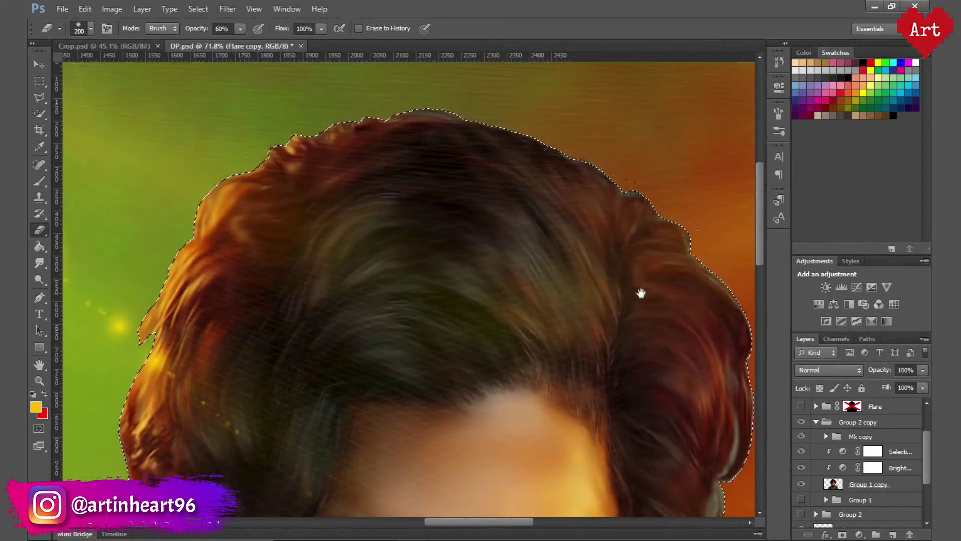
{"action": "mouse_move", "coordinate": [392, 172]}
{"action": "left_mouse_down"}
{"action": "mouse_move", "coordinate": [596, 332]}
{"action": "mouse_move", "coordinate": [399, 311]}
{"action": "mouse_move", "coordinate": [261, 249]}
{"action": "left_mouse_up"}
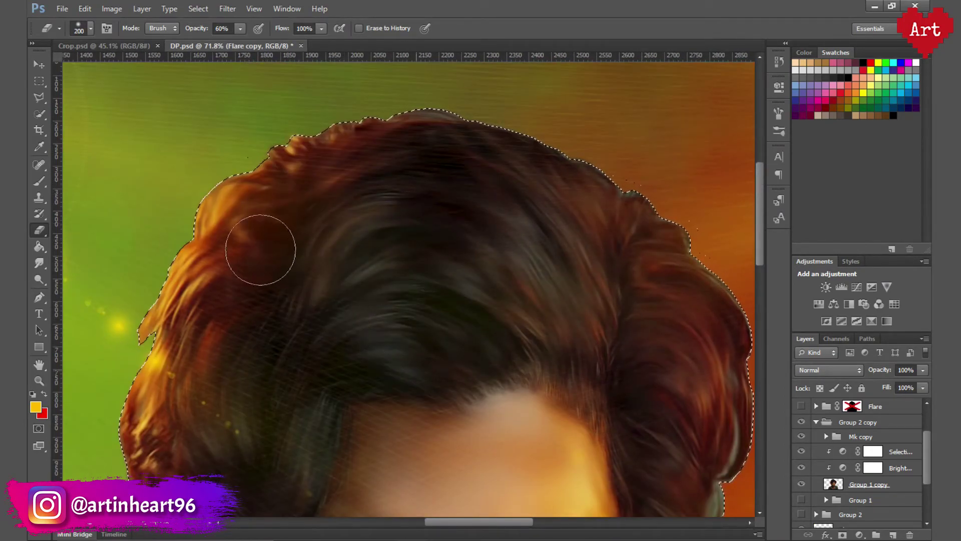
{"action": "scroll", "coordinate": [260, 249], "scroll_direction": "down", "scroll_amount": 3}
{"action": "scroll", "coordinate": [336, 226], "scroll_direction": "up", "scroll_amount": 3}
{"action": "left_click_drag", "start_coordinate": [318, 369], "coordinate": [362, 167]}
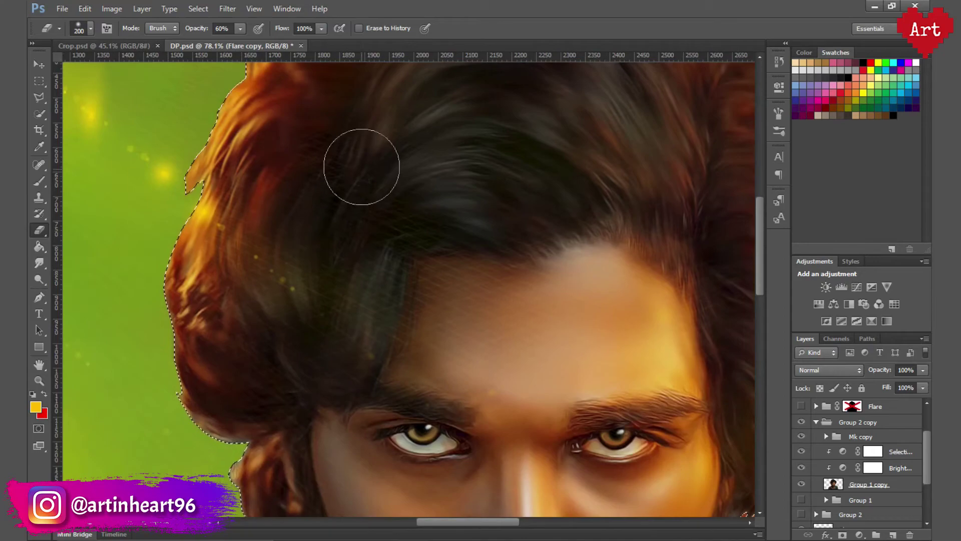
{"action": "mouse_move", "coordinate": [215, 279]}
{"action": "left_mouse_down"}
{"action": "mouse_move", "coordinate": [304, 275]}
{"action": "mouse_move", "coordinate": [239, 135]}
{"action": "left_mouse_up"}
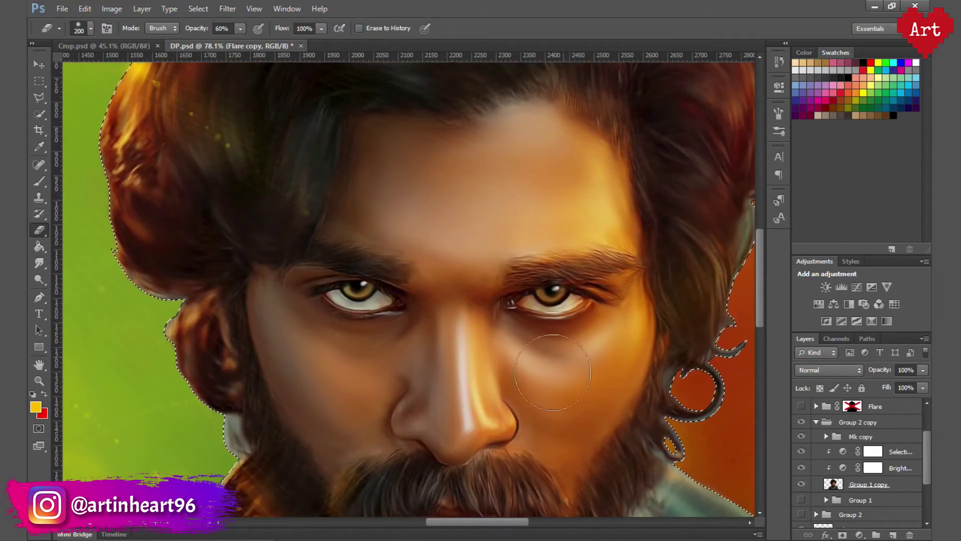
{"action": "mouse_move", "coordinate": [272, 65]}
{"action": "left_mouse_down"}
{"action": "mouse_move", "coordinate": [356, 241]}
{"action": "mouse_move", "coordinate": [358, 277]}
{"action": "left_mouse_up"}
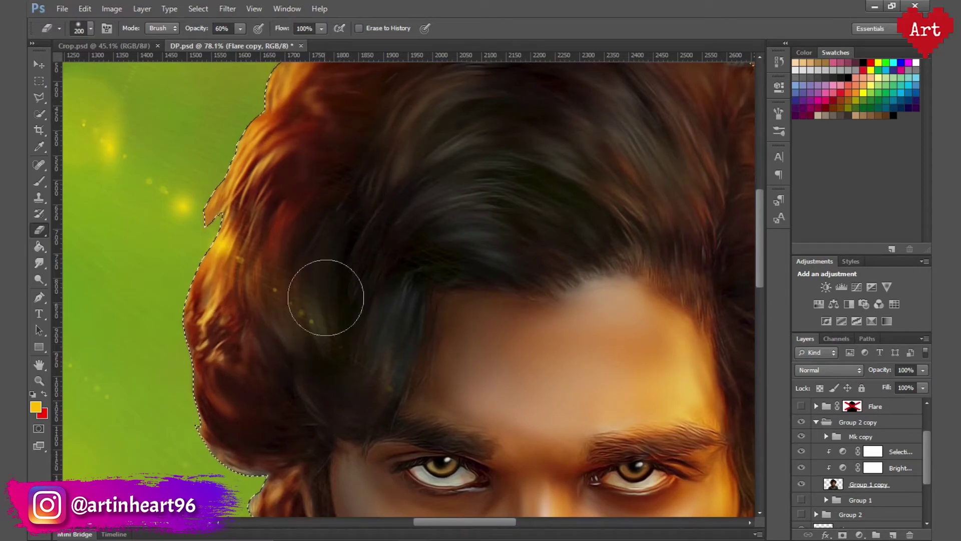
{"action": "key", "text": "ctrl+0"}
- Erase glow from the face, beard, neck and shirt with a 300 px eraser, then deselect
{"action": "scroll", "coordinate": [486, 305], "scroll_direction": "up", "scroll_amount": 5}
{"action": "mouse_move", "coordinate": [485, 306]}
{"action": "left_mouse_down"}
{"action": "mouse_move", "coordinate": [366, 306]}
{"action": "mouse_move", "coordinate": [291, 171]}
{"action": "left_mouse_up"}
{"action": "scroll", "coordinate": [385, 398], "scroll_direction": "down", "scroll_amount": 3}
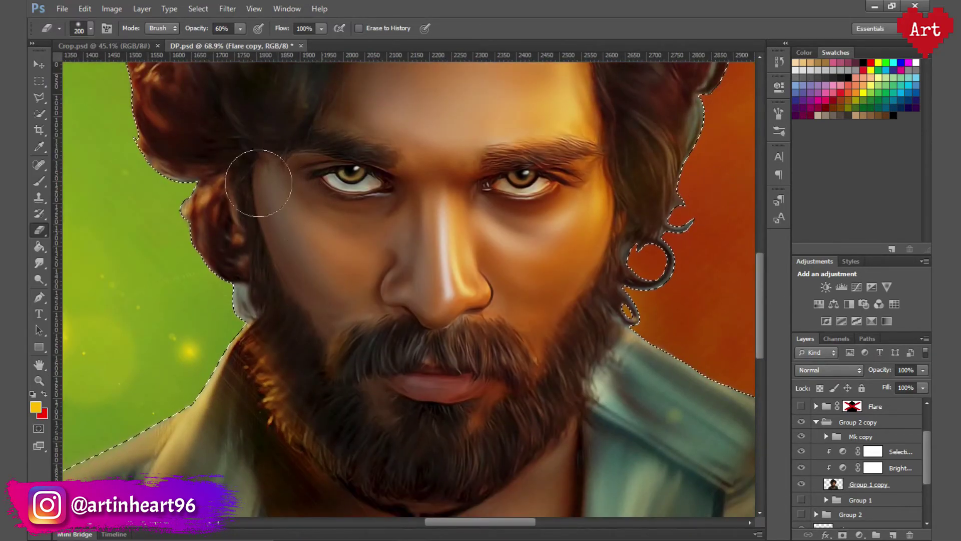
{"action": "left_click_drag", "start_coordinate": [270, 451], "coordinate": [221, 358]}
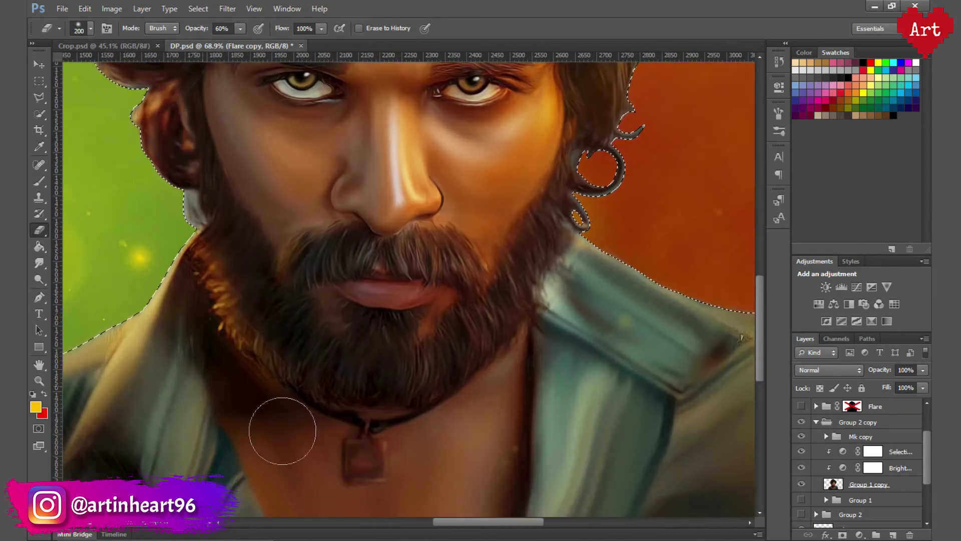
{"action": "left_click_drag", "start_coordinate": [476, 258], "coordinate": [561, 140]}
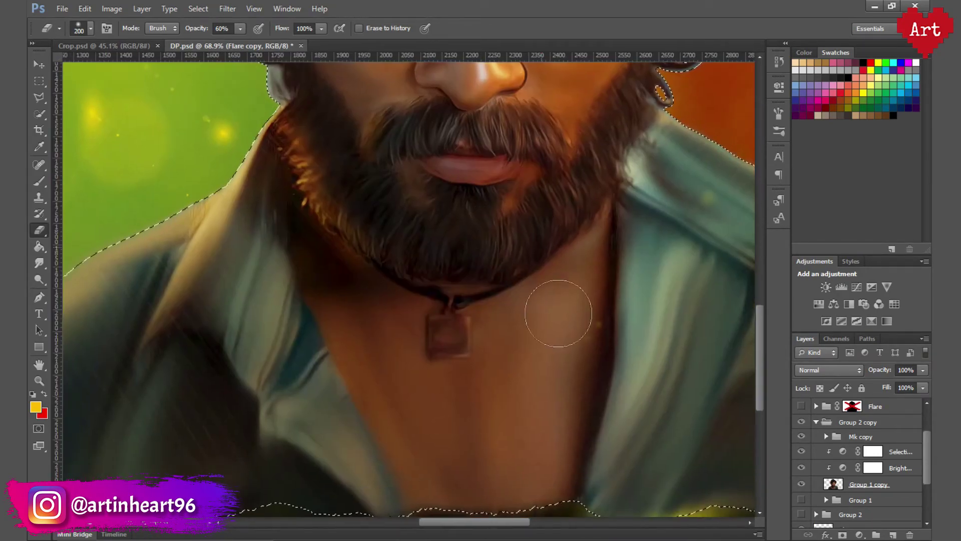
{"action": "left_click_drag", "start_coordinate": [300, 257], "coordinate": [374, 217]}
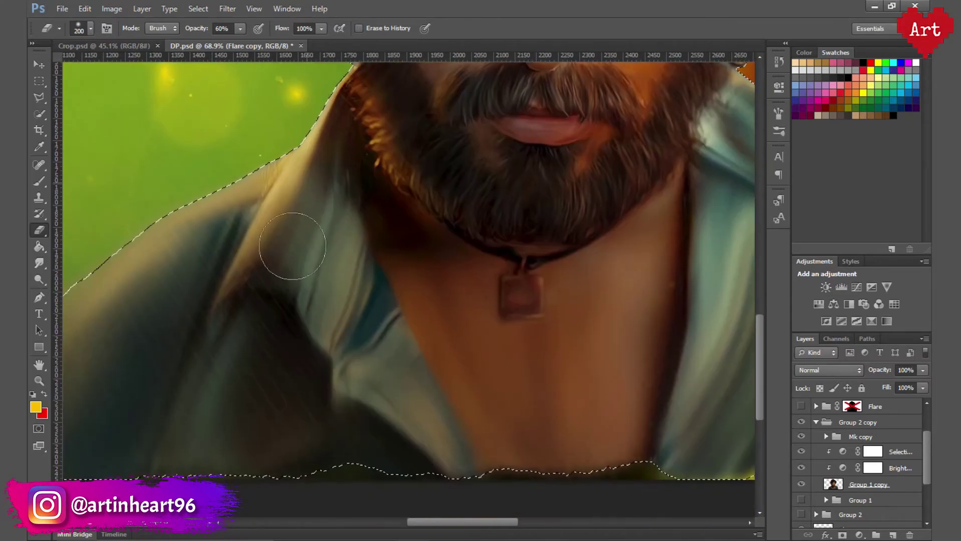
{"action": "key", "text": "bracketright"}
{"action": "key", "text": "bracketright"}
{"action": "left_click_drag", "start_coordinate": [185, 278], "coordinate": [277, 289]}
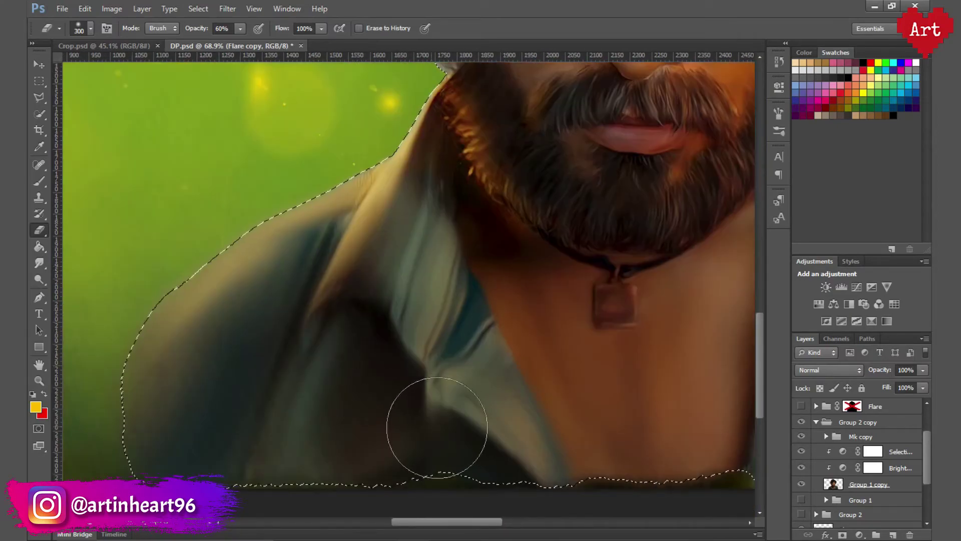
{"action": "mouse_move", "coordinate": [330, 398]}
{"action": "left_mouse_down"}
{"action": "mouse_move", "coordinate": [583, 300]}
{"action": "mouse_move", "coordinate": [594, 215]}
{"action": "left_mouse_up"}
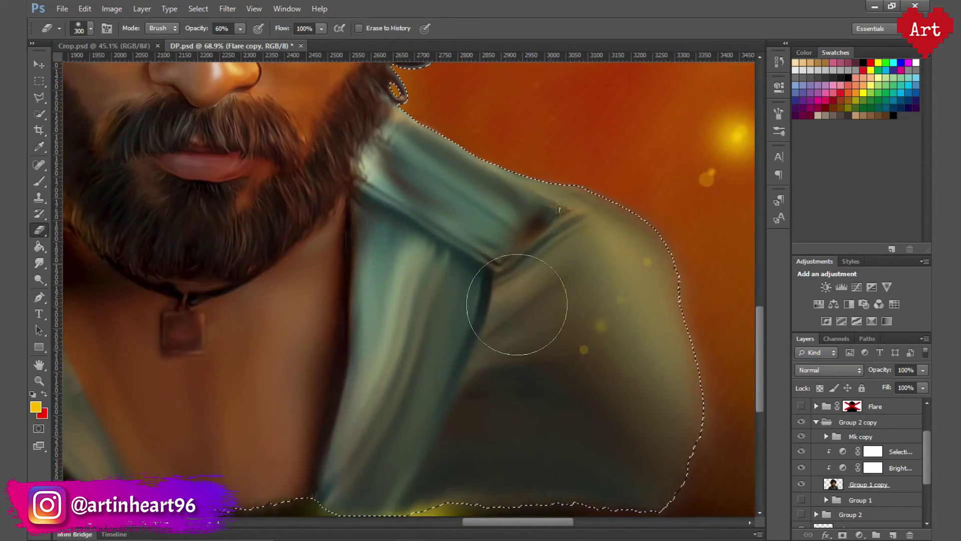
{"action": "left_click_drag", "start_coordinate": [466, 340], "coordinate": [474, 344]}
{"action": "scroll", "coordinate": [473, 344], "scroll_direction": "down", "scroll_amount": 1}
{"action": "scroll", "coordinate": [422, 272], "scroll_direction": "down", "scroll_amount": 1}
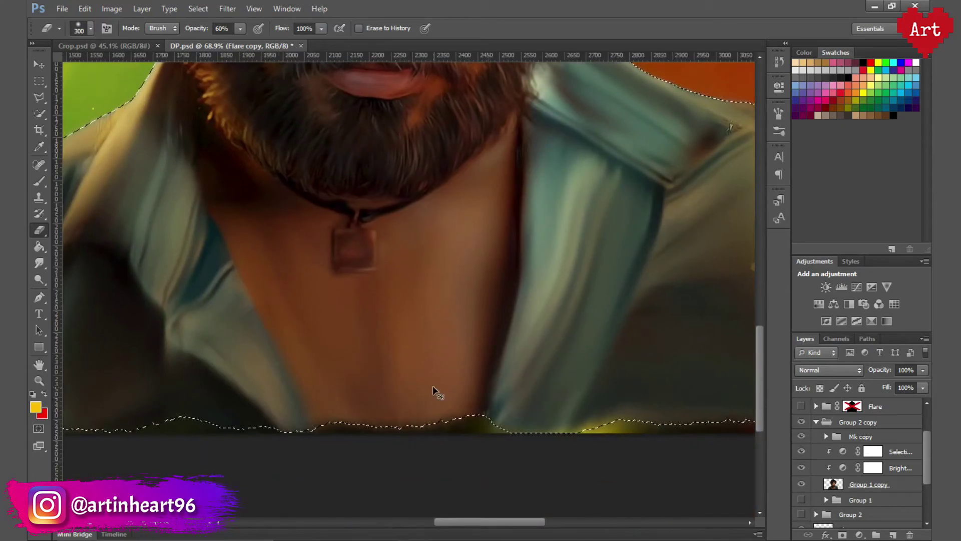
{"action": "scroll", "coordinate": [438, 392], "scroll_direction": "down", "scroll_amount": 2}
{"action": "key", "text": "ctrl+d"}
- Save the document, enlarge the brush, and set a yellow-orange foreground colour
{"action": "key", "text": "ctrl+s"}
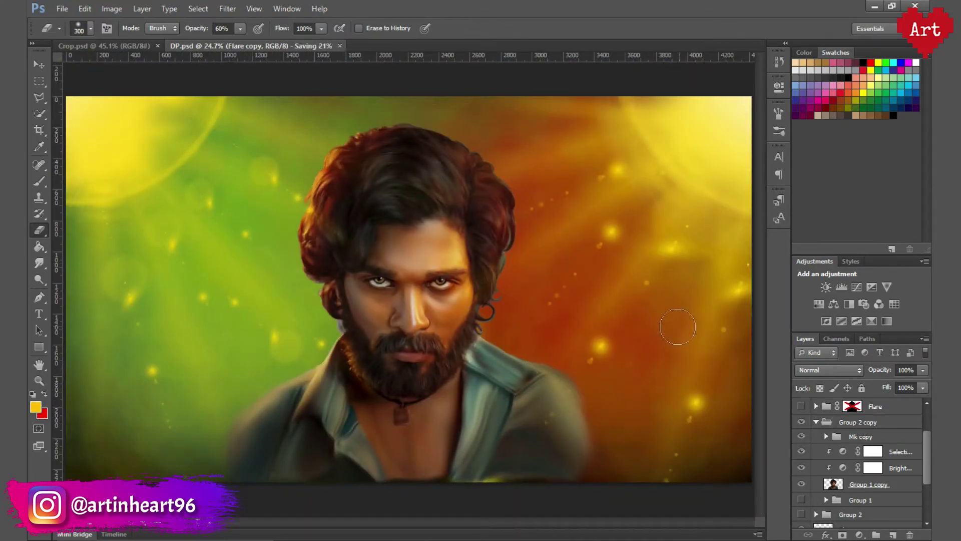
{"action": "right_click", "coordinate": [75, 100]}
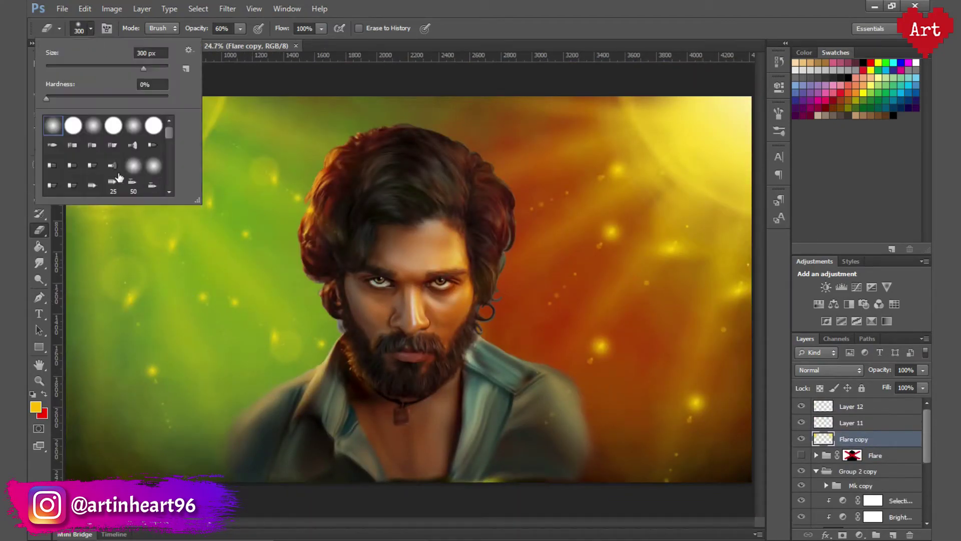
{"action": "key", "text": "Return"}
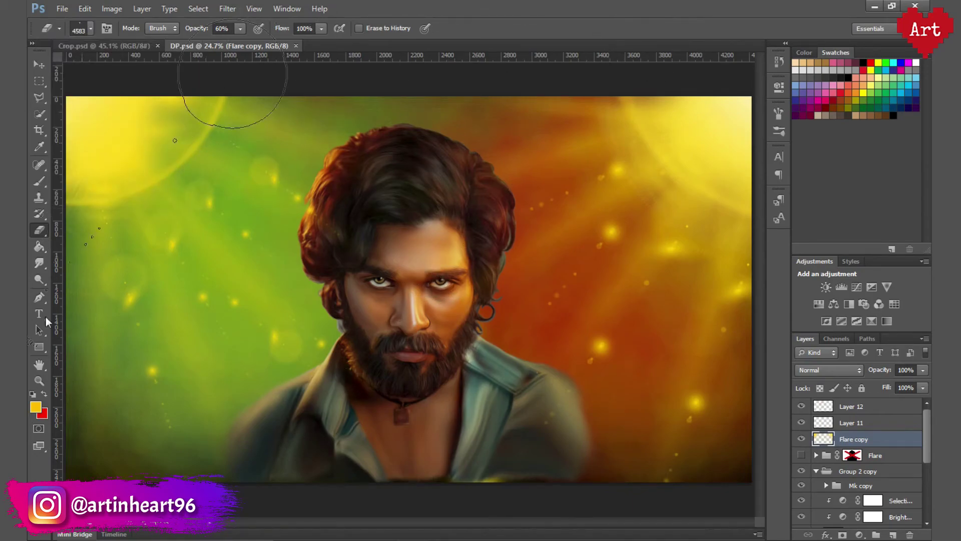
{"action": "left_click", "coordinate": [36, 408]}
{"action": "left_click", "coordinate": [804, 131]}
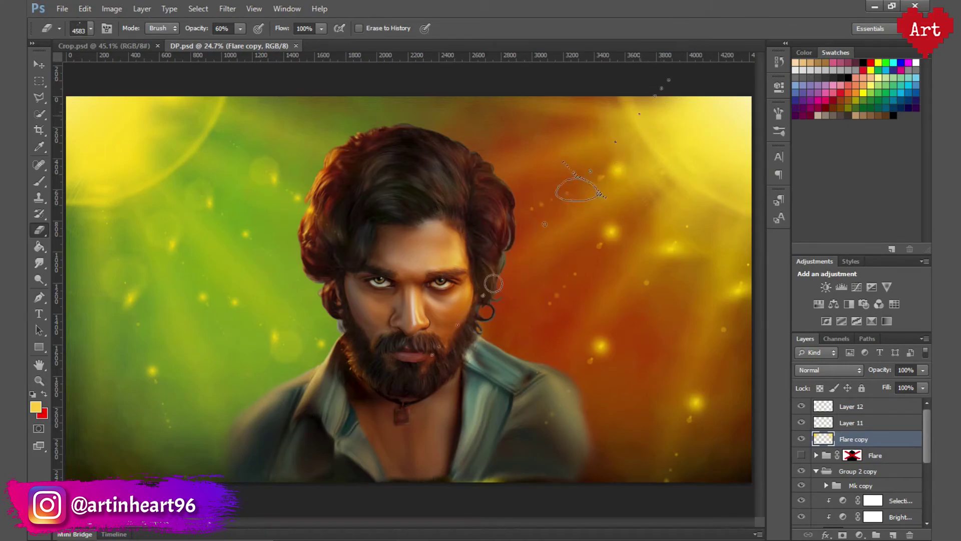
{"action": "key", "text": "ctrl+minus"}
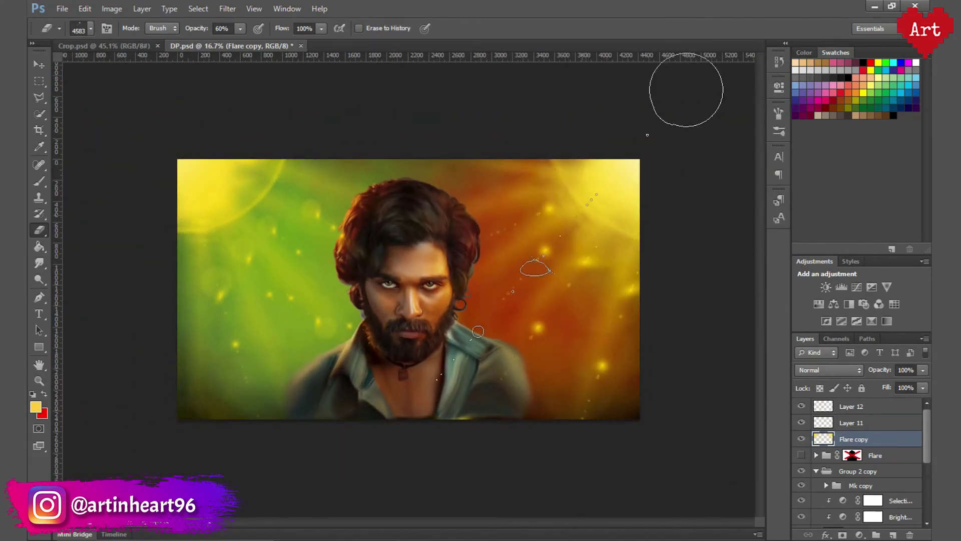
- Switch to the Brush tool with the large soft preset at 100% opacity
{"action": "left_click", "coordinate": [39, 181]}
{"action": "left_click", "coordinate": [91, 29]}
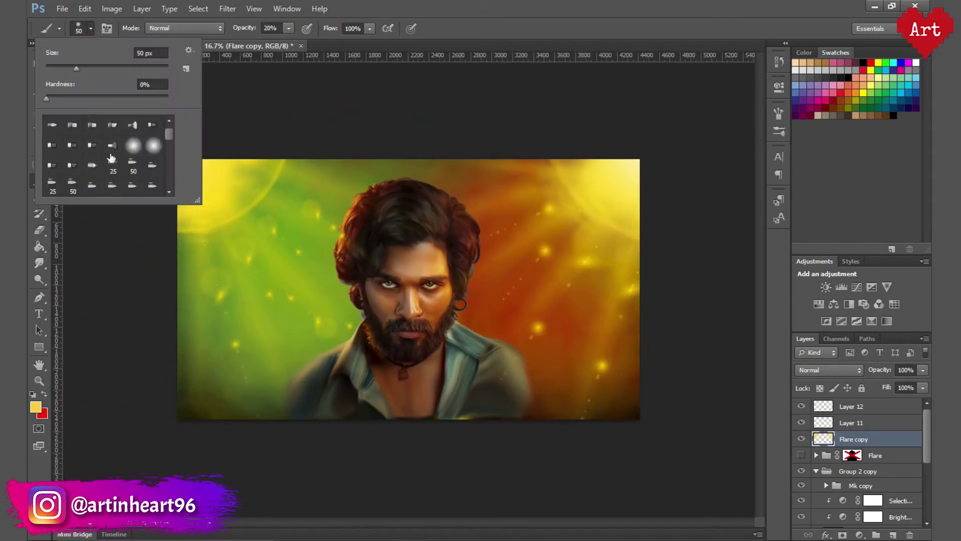
{"action": "double_click", "coordinate": [103, 182]}
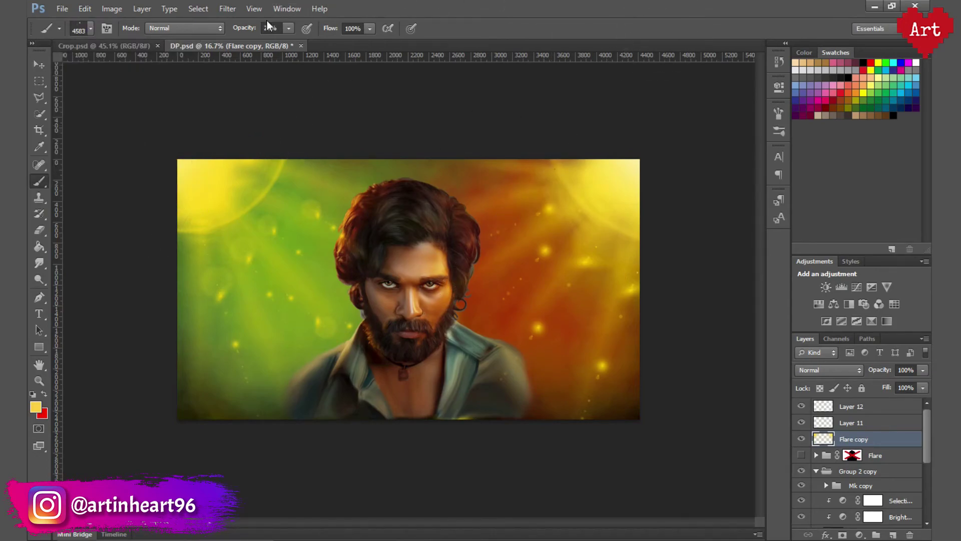
{"action": "type", "text": "100"}
{"action": "key", "text": "Return"}
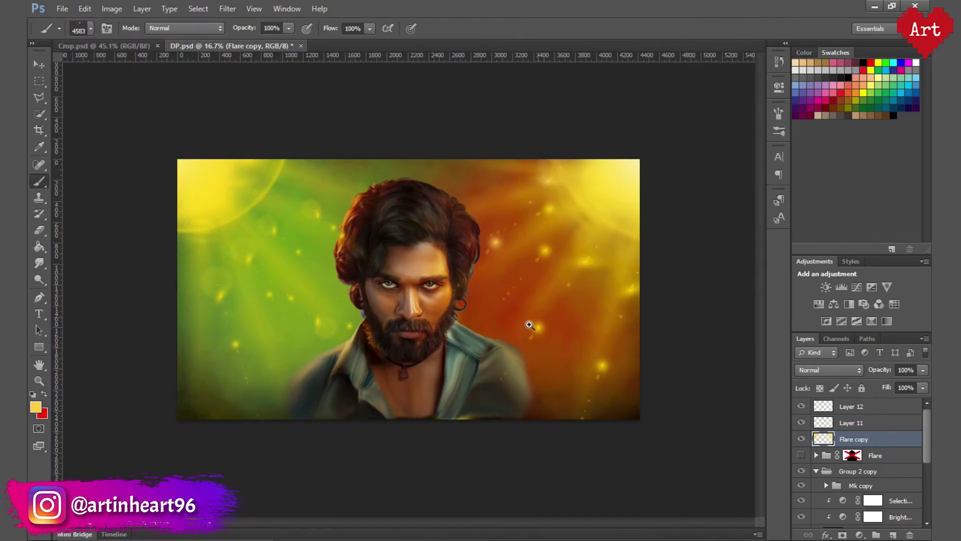
{"action": "key", "text": "ctrl+plus"}
{"action": "left_click_drag", "start_coordinate": [566, 180], "coordinate": [590, 223]}
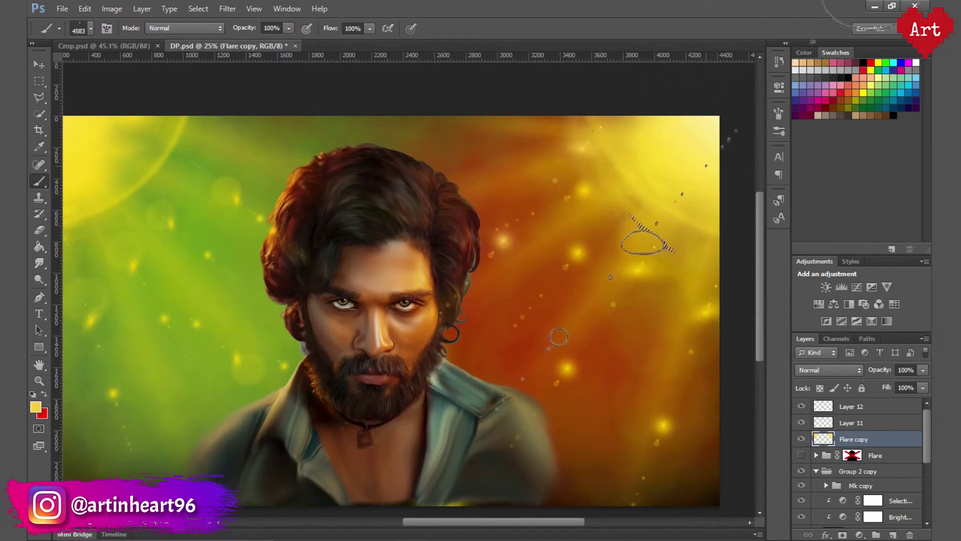
- Angle the brush tip to 95° in the Brush panel and fit the painting on screen
{"action": "key", "text": "F5"}
{"action": "left_click", "coordinate": [723, 264]}
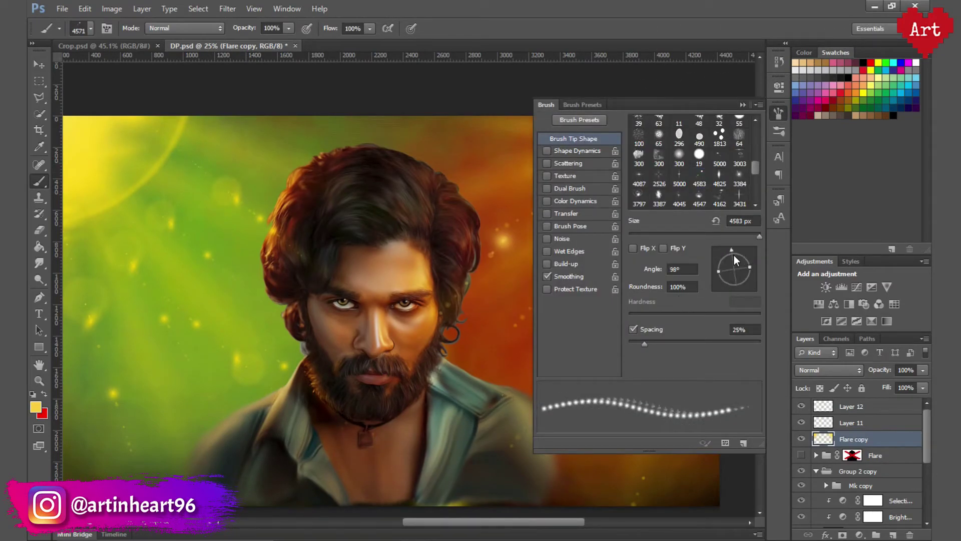
{"action": "left_click_drag", "start_coordinate": [733, 254], "coordinate": [732, 249]}
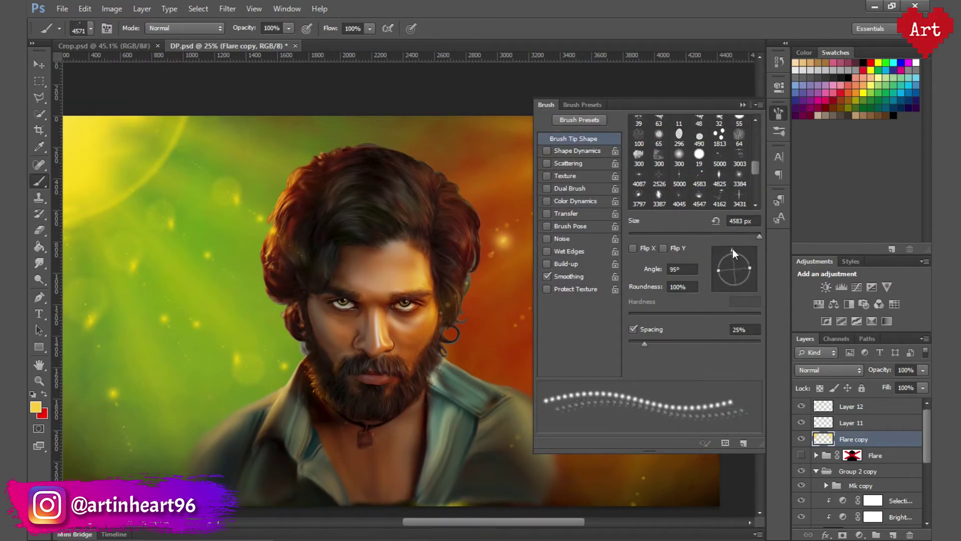
{"action": "key", "text": "F5"}
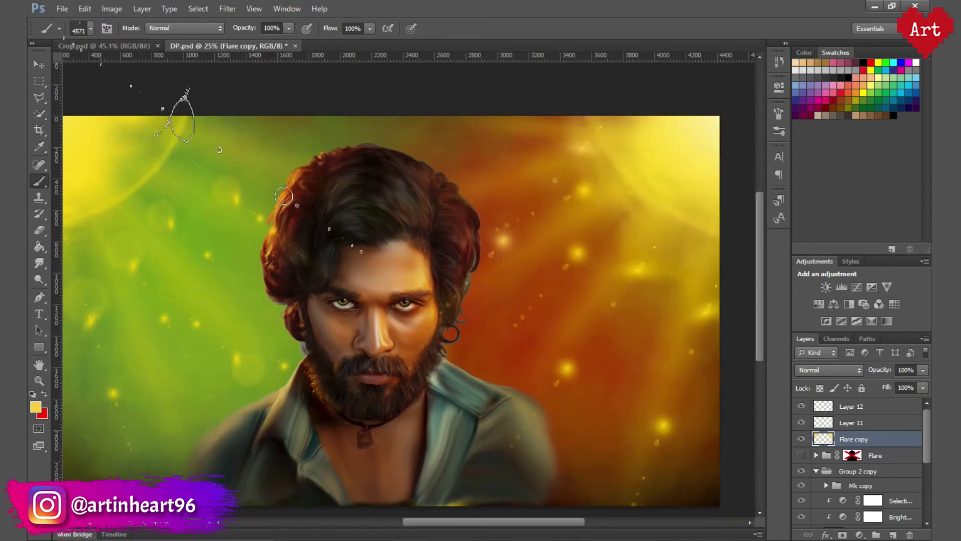
{"action": "key", "text": "ctrl+0"}
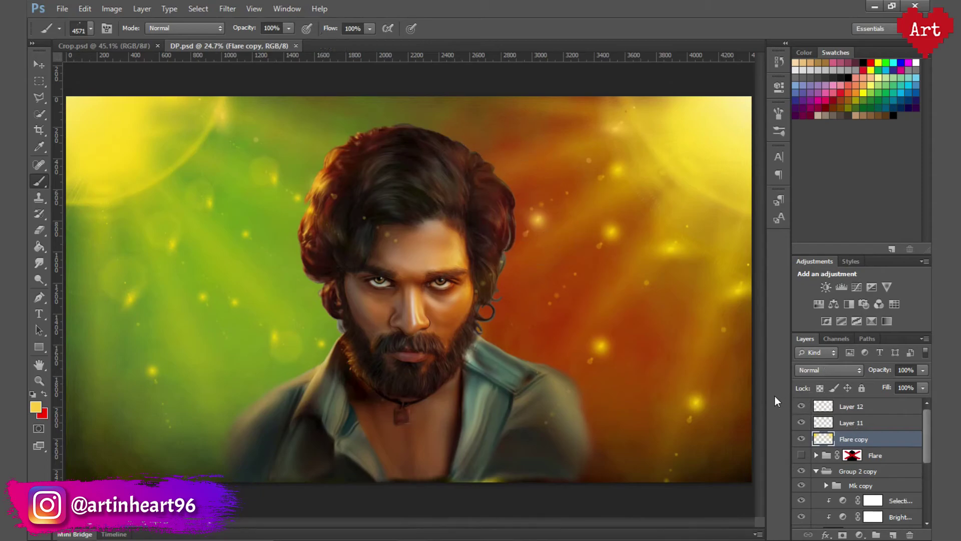
- Switch to the Eraser with a soft round preset shrunk to 300 px
{"action": "left_click", "coordinate": [40, 230]}
{"action": "left_click", "coordinate": [90, 28]}
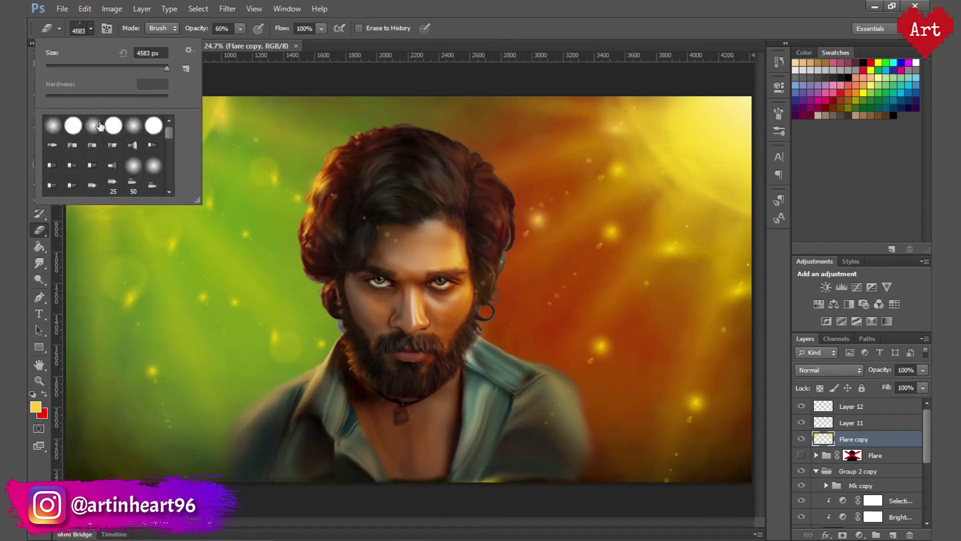
{"action": "double_click", "coordinate": [100, 126]}
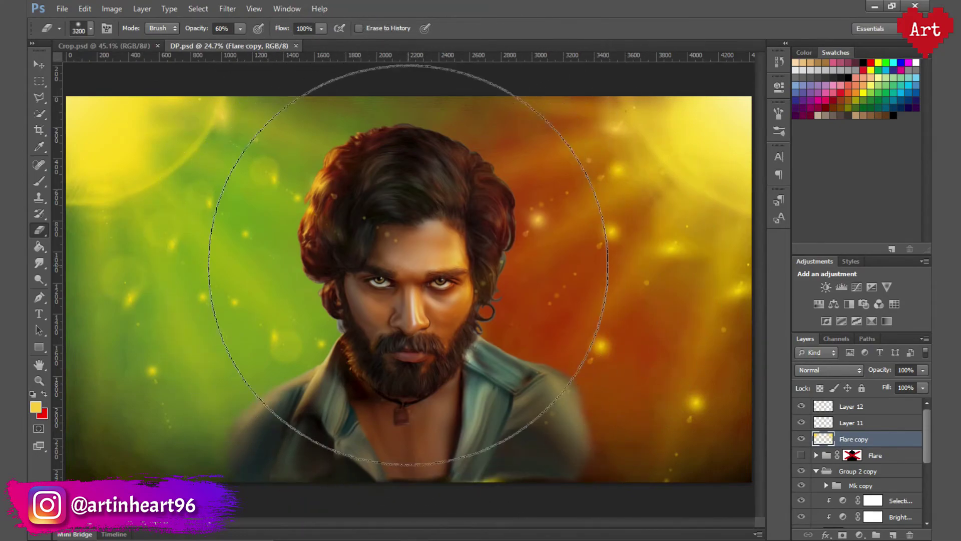
{"action": "key", "text": "bracketleft"}
{"action": "key", "text": "bracketleft"}
{"action": "key", "text": "bracketleft"}
{"action": "scroll", "coordinate": [396, 248], "scroll_direction": "up", "scroll_amount": 5}
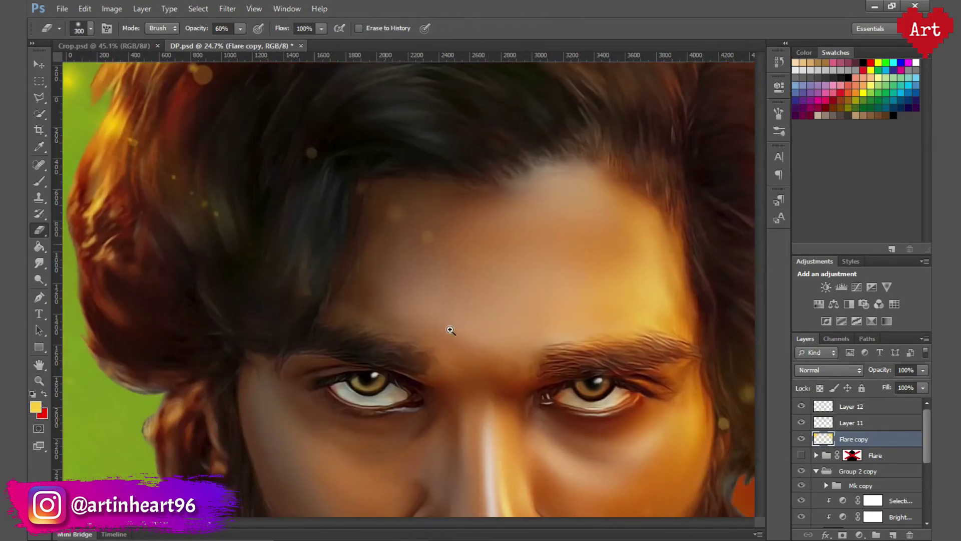
{"action": "key", "text": "ctrl+0"}
- Save the portrait and toggle the Bg and Flare layers' visibility to compare
{"action": "key", "text": "ctrl+s"}
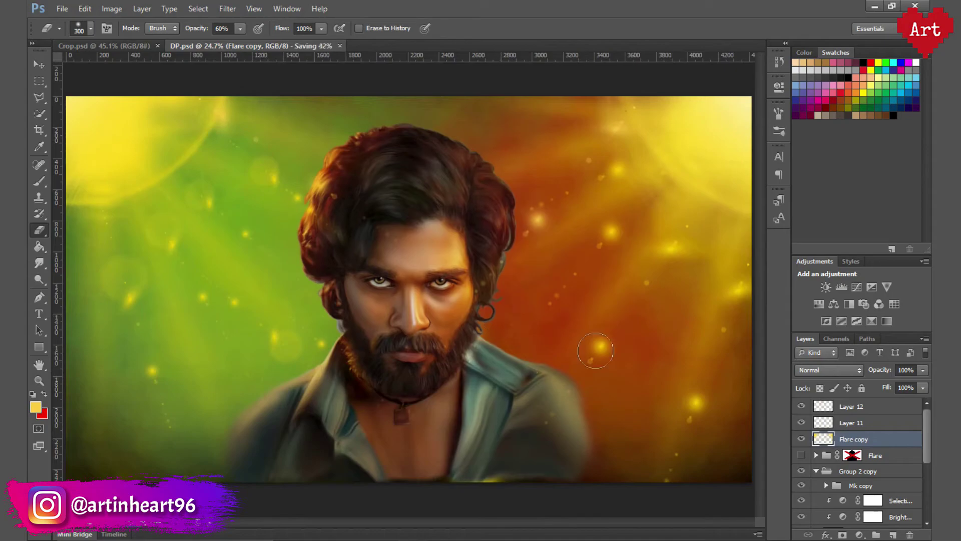
{"action": "scroll", "coordinate": [877, 473], "scroll_direction": "down", "scroll_amount": 3}
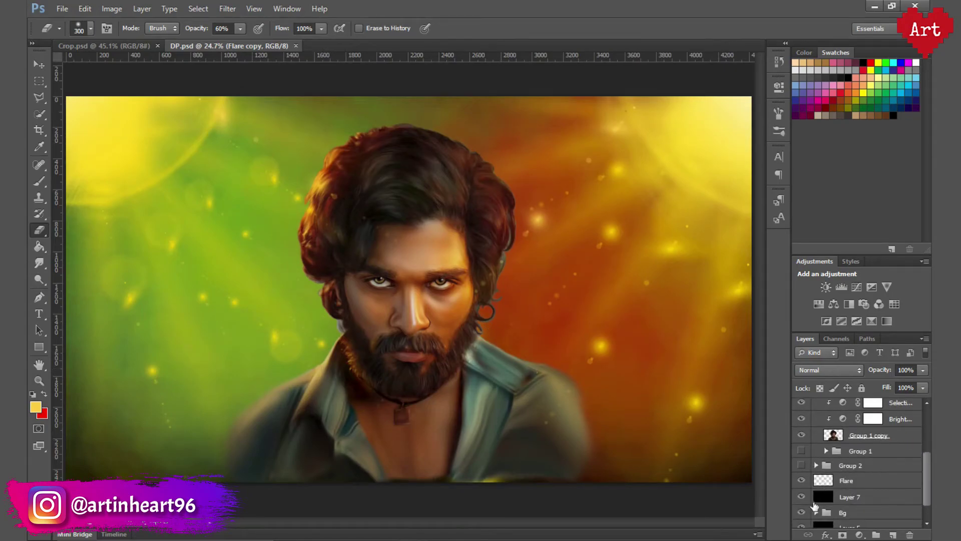
{"action": "scroll", "coordinate": [814, 506], "scroll_direction": "down", "scroll_amount": 2}
{"action": "left_click", "coordinate": [814, 485]}
{"action": "left_click", "coordinate": [813, 484]}
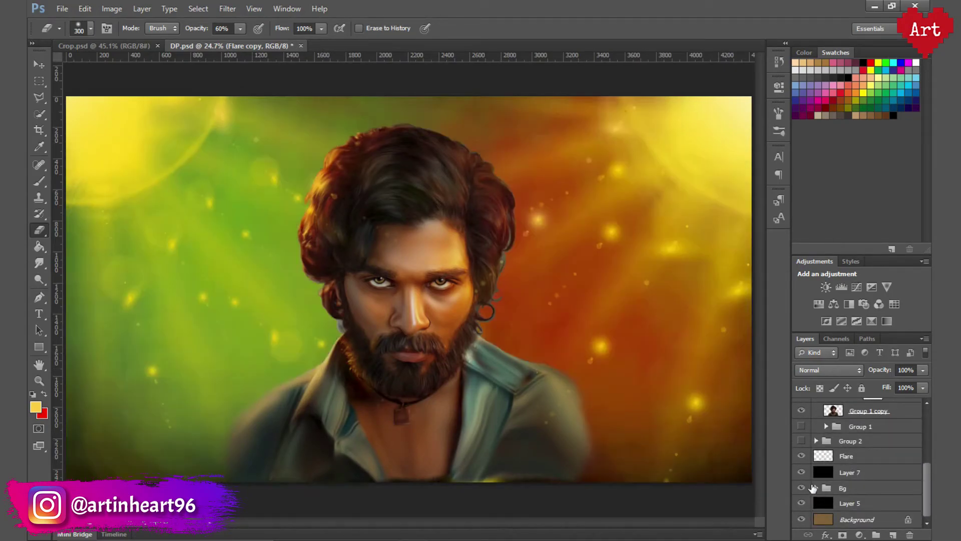
{"action": "left_click", "coordinate": [801, 457]}
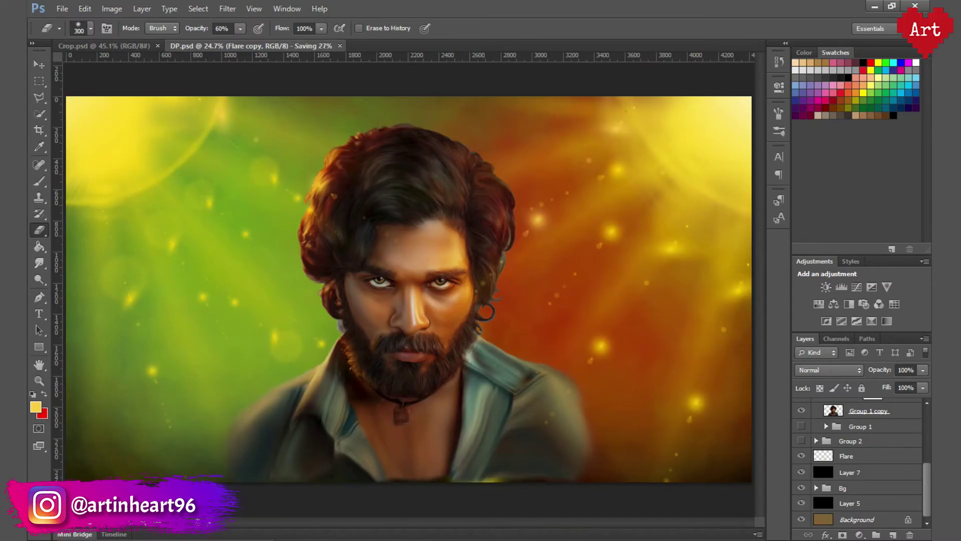
{"action": "scroll", "coordinate": [856, 465], "scroll_direction": "up", "scroll_amount": 3}
- Set the Brightness/Contrast adjustment to Brightness 30 and Contrast 10
{"action": "left_click", "coordinate": [843, 467]}
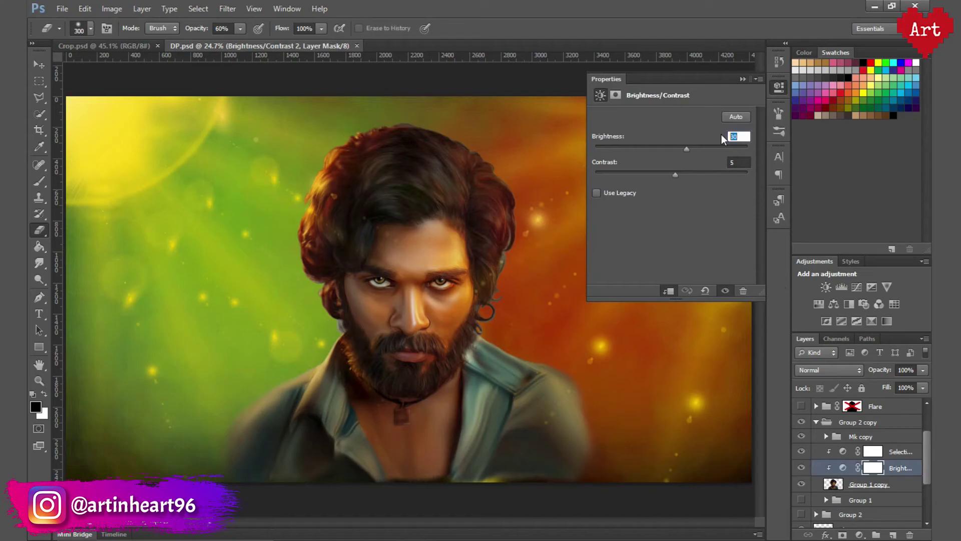
{"action": "type", "text": "50"}
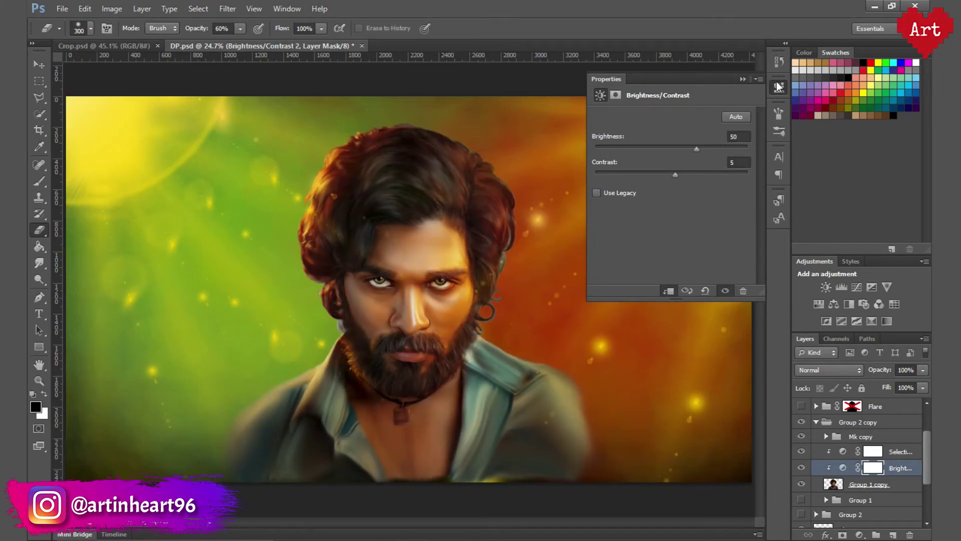
{"action": "left_click", "coordinate": [779, 87]}
{"action": "left_click", "coordinate": [843, 467]}
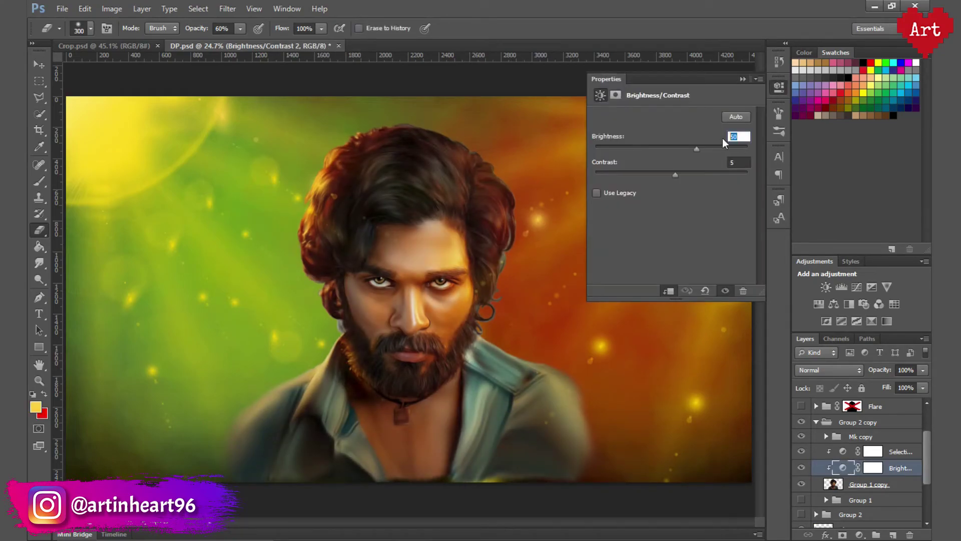
{"action": "type", "text": "30"}
{"action": "key", "text": "Tab"}
{"action": "type", "text": "30"}
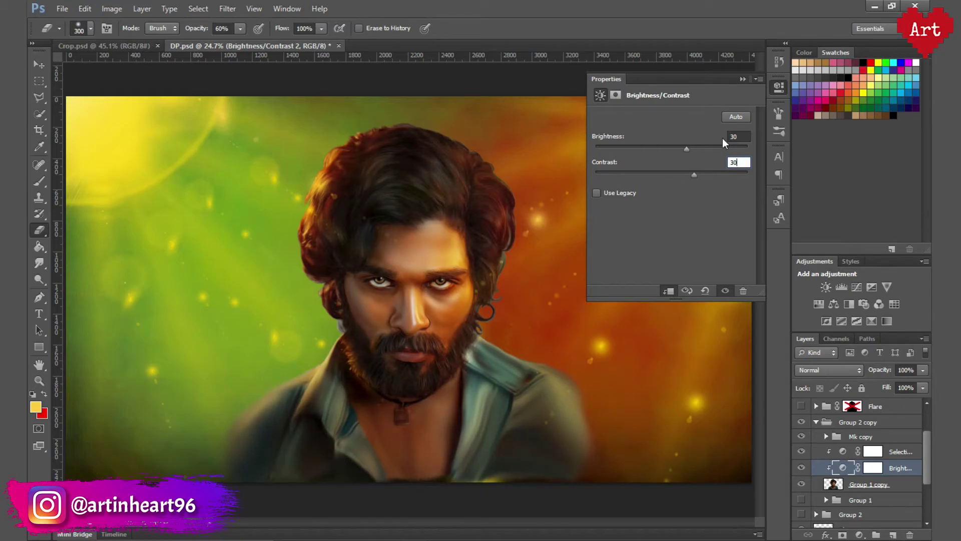
{"action": "key", "text": "BackSpace"}
{"action": "key", "text": "BackSpace"}
{"action": "type", "text": "10"}
{"action": "key", "text": "Return"}
{"action": "left_click", "coordinate": [779, 87]}
- Zoom in on the man's face and select the Hair2 strand path
{"action": "mouse_move", "coordinate": [245, 333]}
{"action": "left_mouse_down"}
{"action": "mouse_move", "coordinate": [373, 367]}
{"action": "mouse_move", "coordinate": [424, 338]}
{"action": "left_mouse_up"}
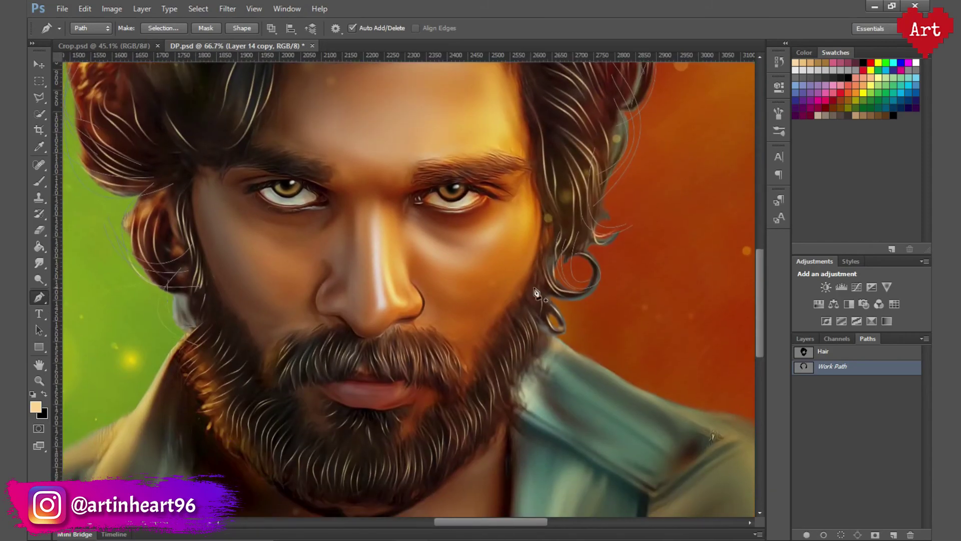
{"action": "scroll", "coordinate": [410, 300], "scroll_direction": "down", "scroll_amount": 5}
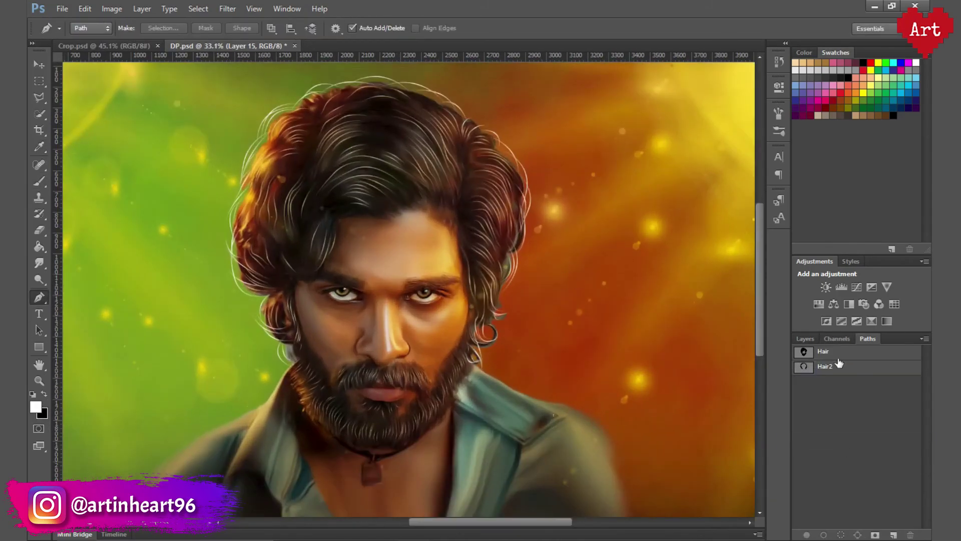
{"action": "left_click", "coordinate": [839, 363]}
{"action": "scroll", "coordinate": [543, 324], "scroll_direction": "up", "scroll_amount": 2}
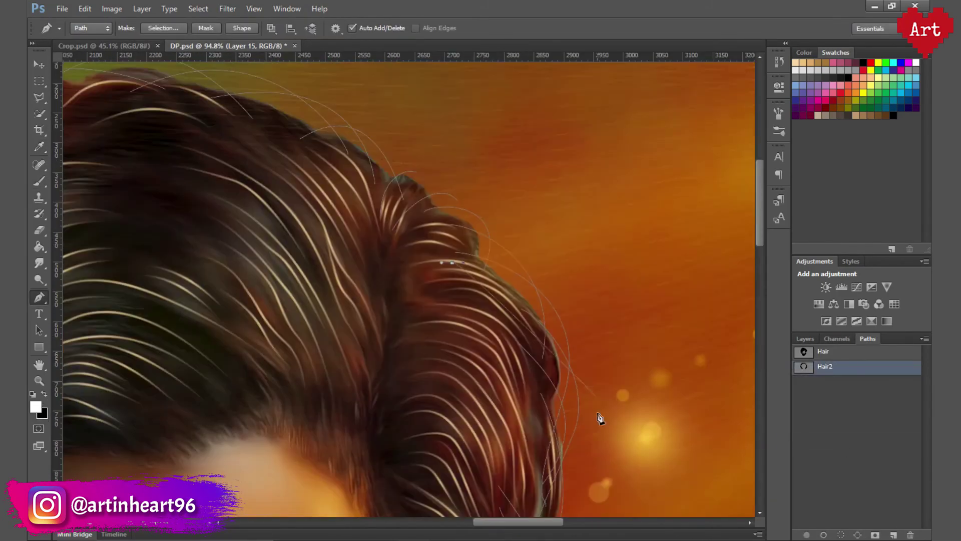
{"action": "scroll", "coordinate": [549, 359], "scroll_direction": "up", "scroll_amount": 5}
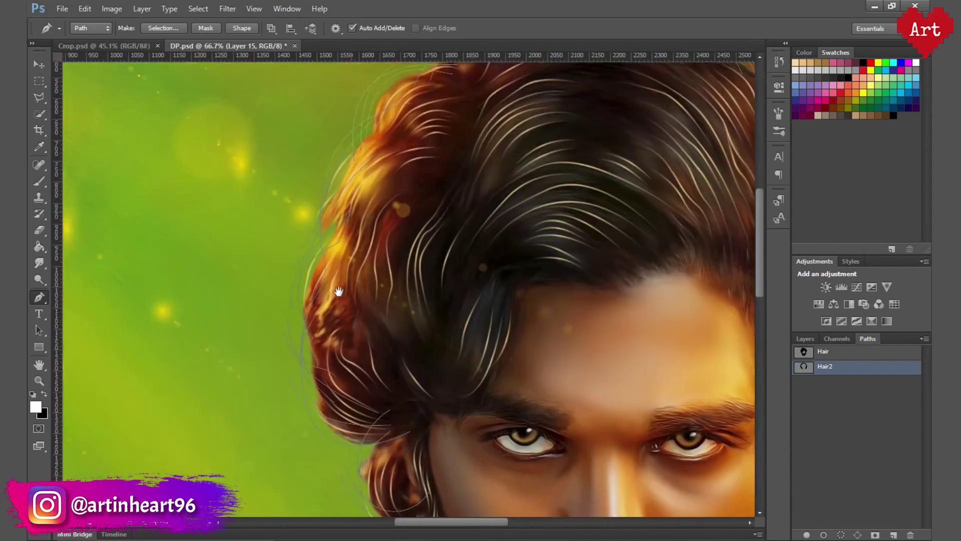
{"action": "scroll", "coordinate": [337, 285], "scroll_direction": "up", "scroll_amount": 3}
{"action": "scroll", "coordinate": [440, 337], "scroll_direction": "up", "scroll_amount": 3}
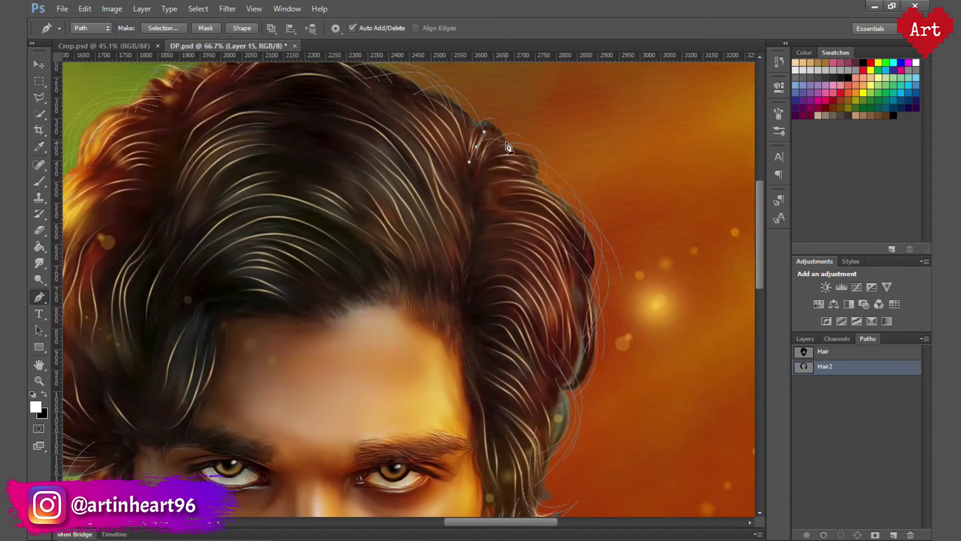